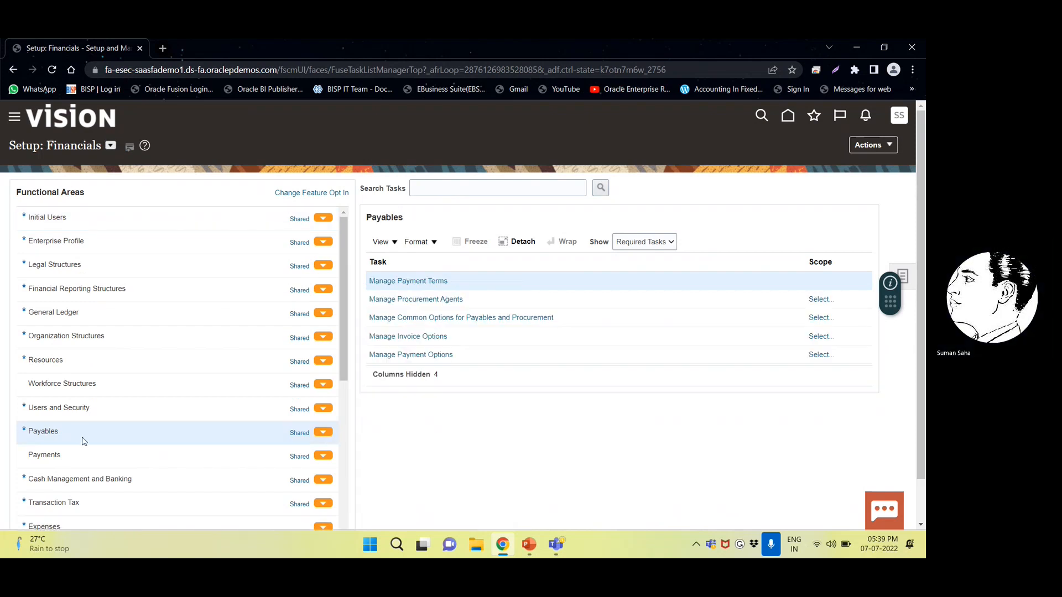
- Show all setup tasks of the Payables functional area instead of only the required ones
click(653, 242)
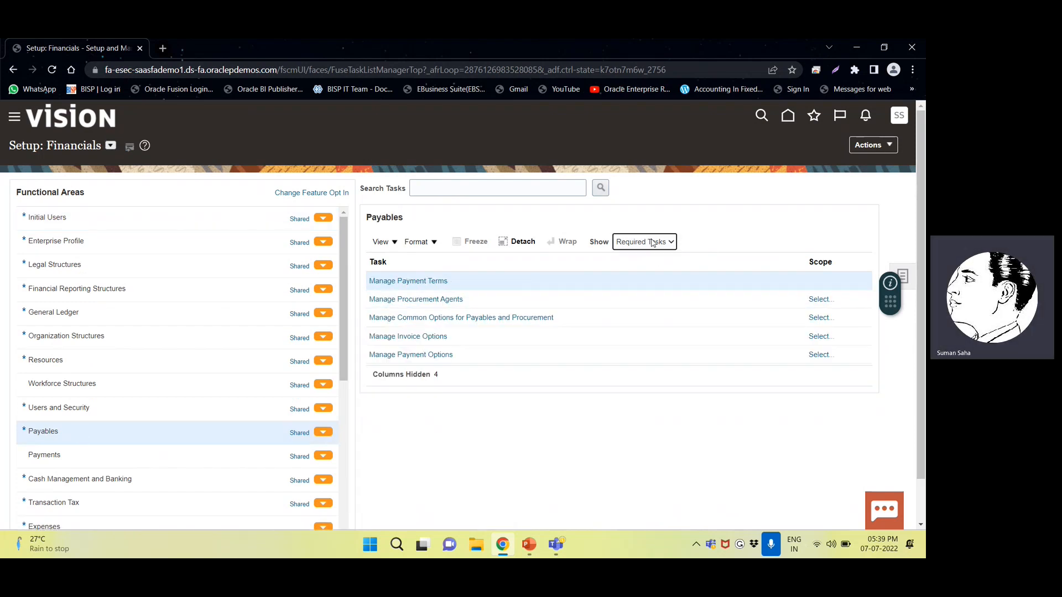
click(653, 243)
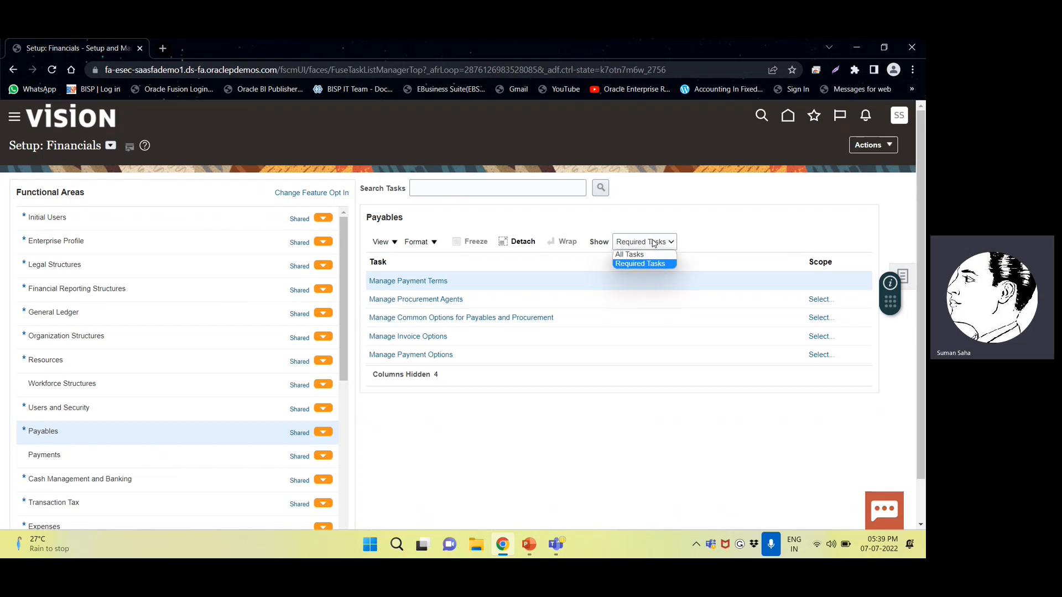
click(632, 254)
click(632, 256)
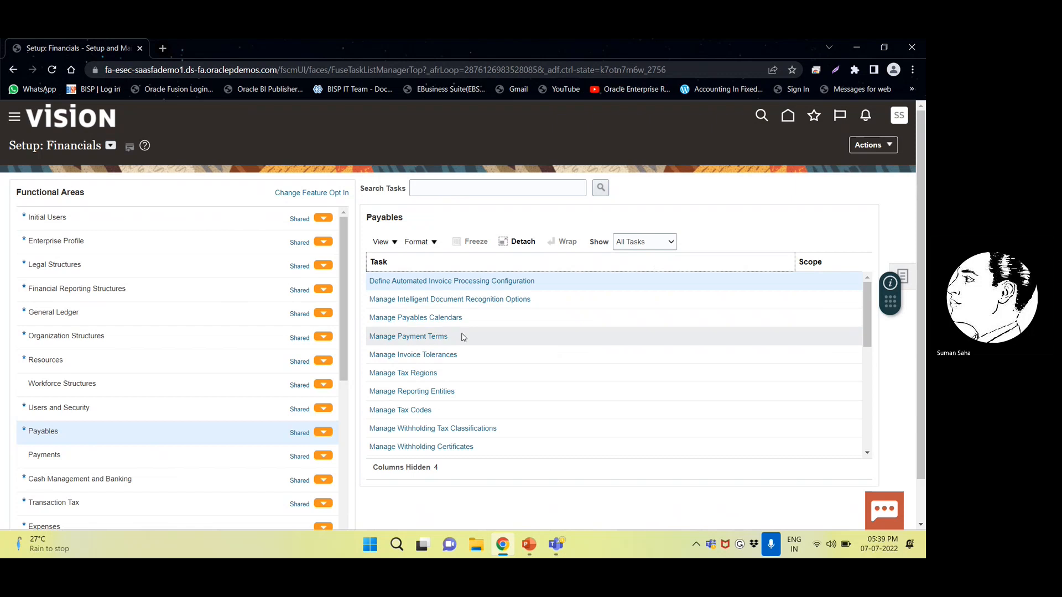
- Examine the Payables task list for the subledger application and subledger accounting setup tasks
scroll(498, 370, down, 3)
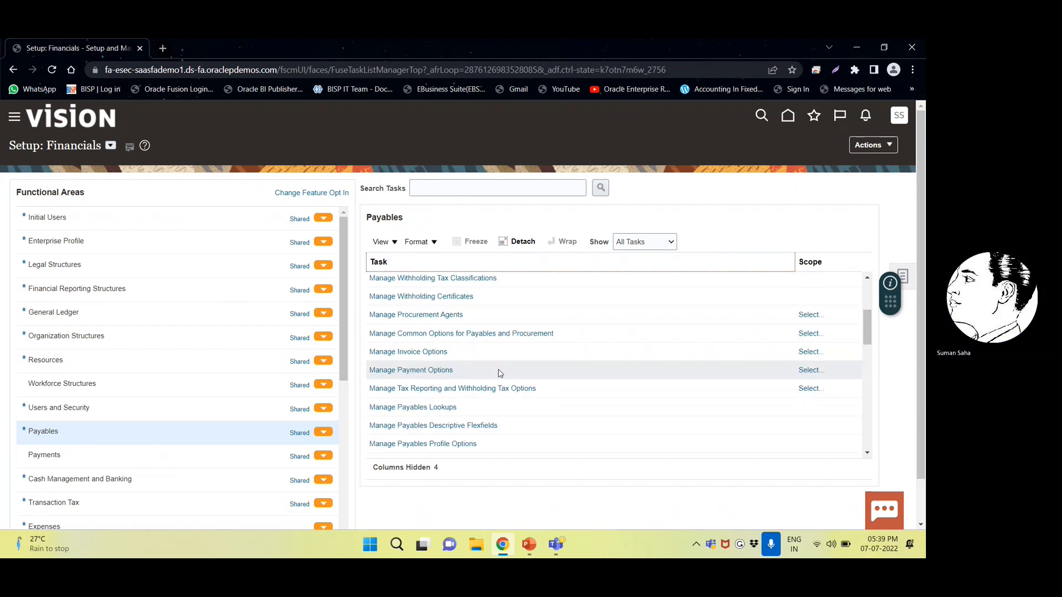
scroll(500, 374, down, 2)
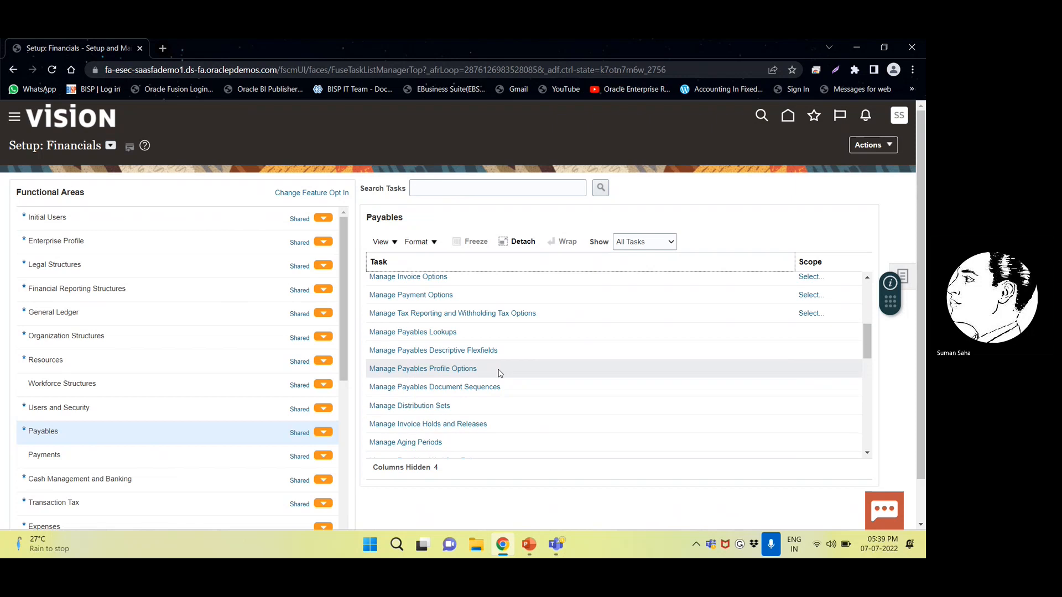
scroll(499, 374, down, 4)
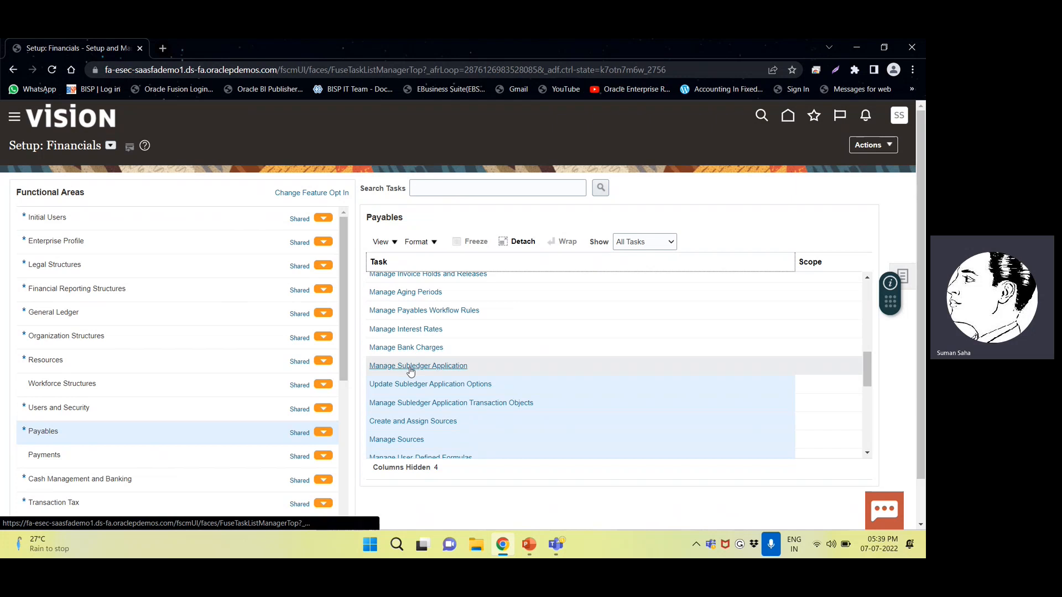
scroll(465, 371, down, 2)
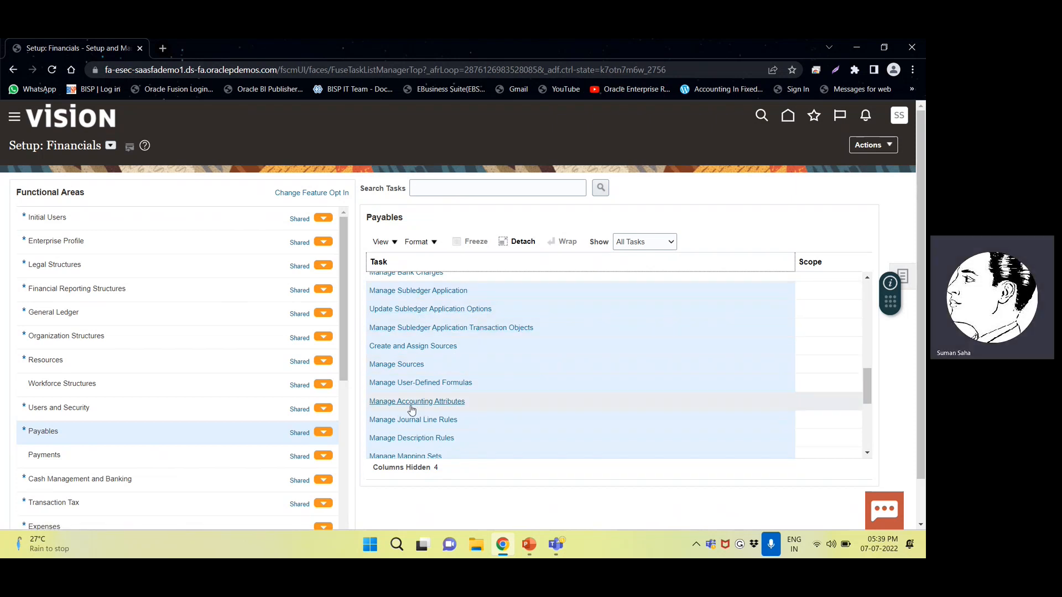
scroll(382, 420, down, 2)
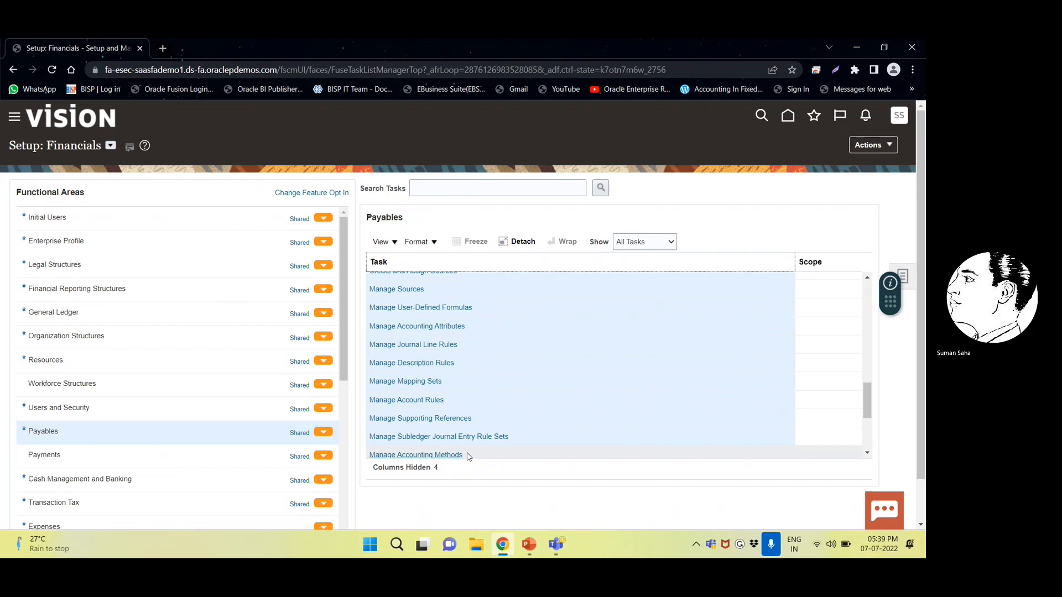
scroll(470, 455, down, 2)
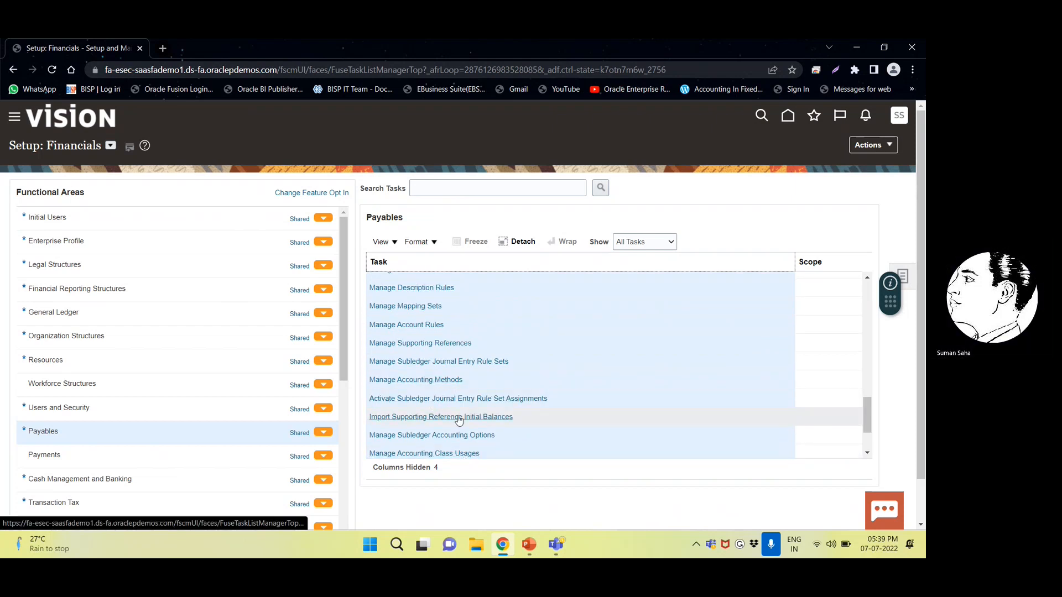
scroll(463, 443, down, 2)
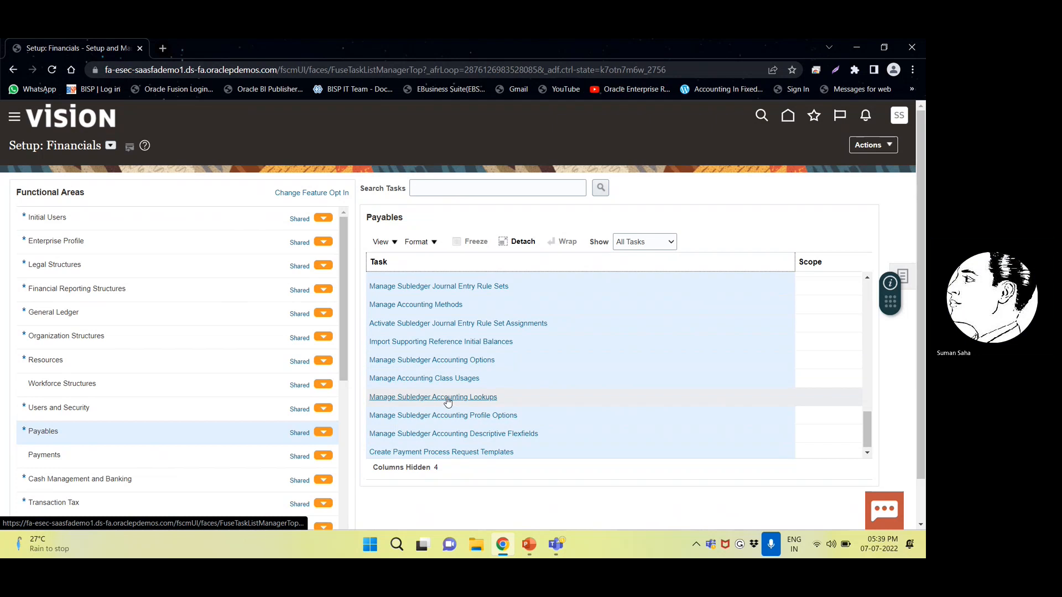
scroll(449, 400, down, 1)
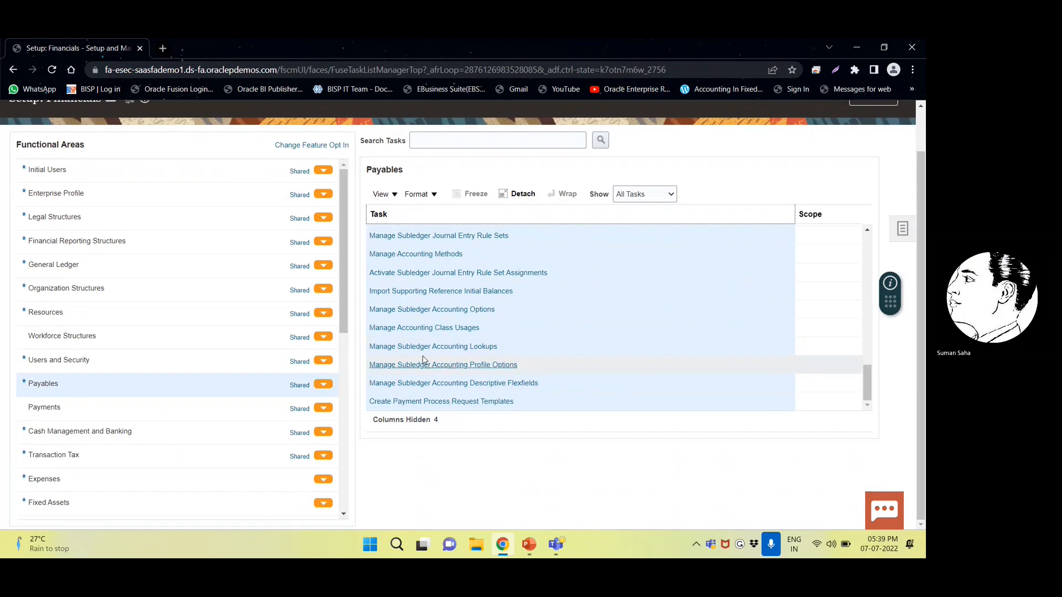
scroll(470, 350, up, 3)
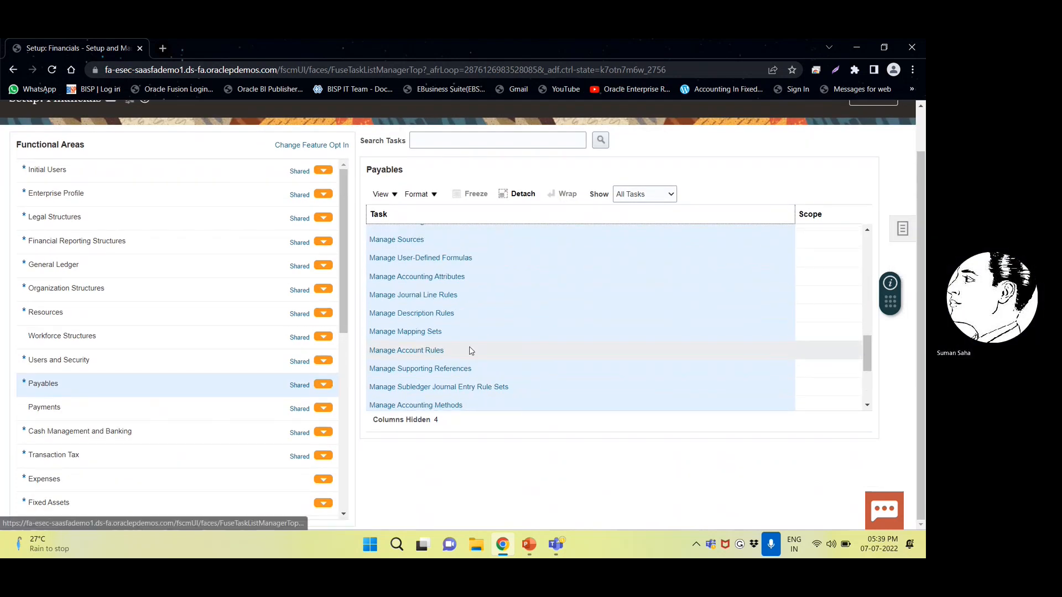
- Display all tasks of the Receivables functional area and browse to its subledger application tasks
scroll(76, 429, down, 1)
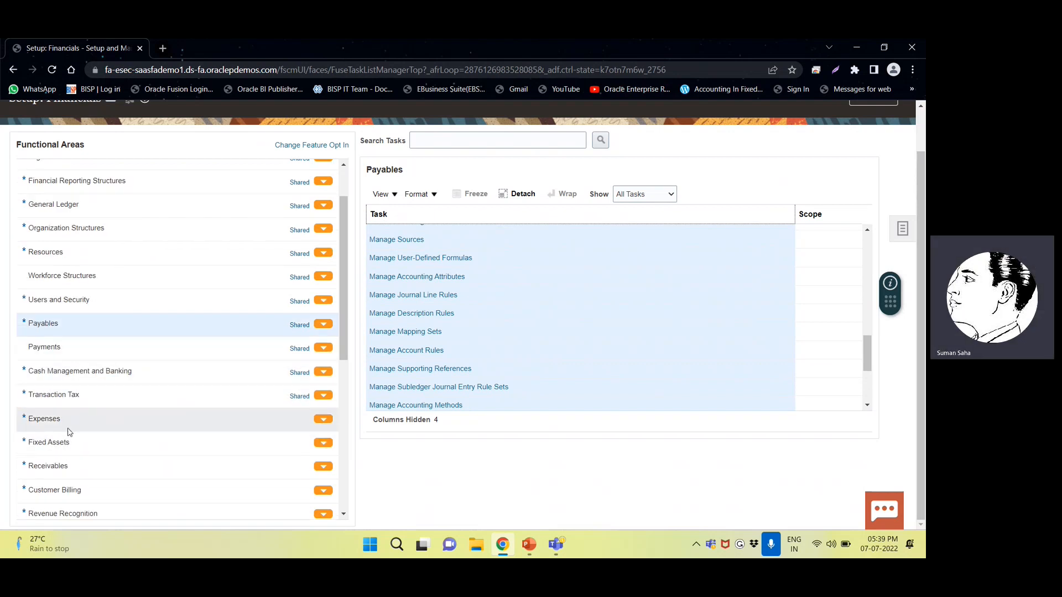
click(75, 467)
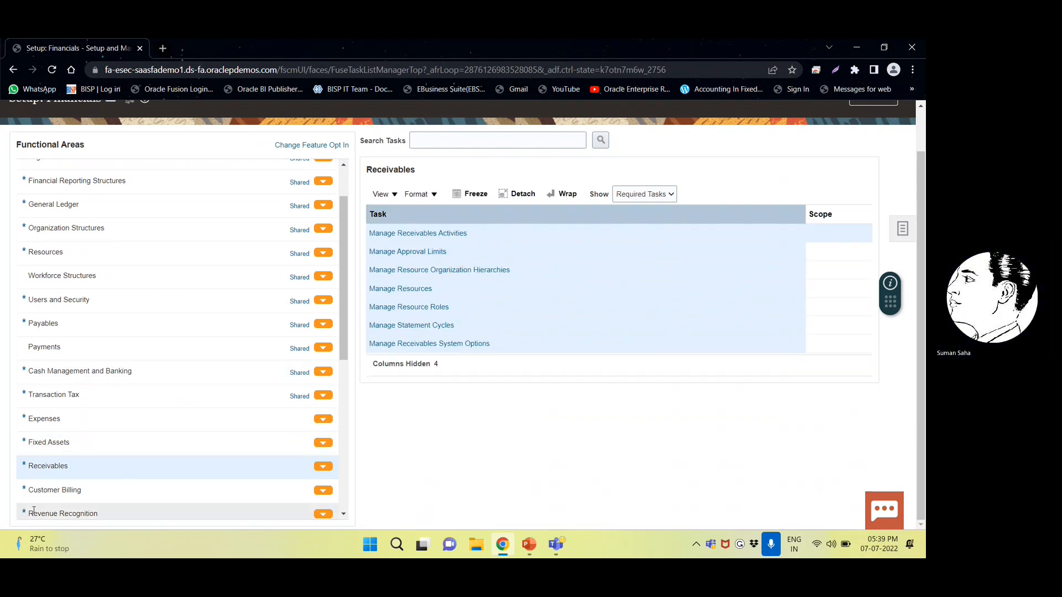
click(668, 194)
click(624, 203)
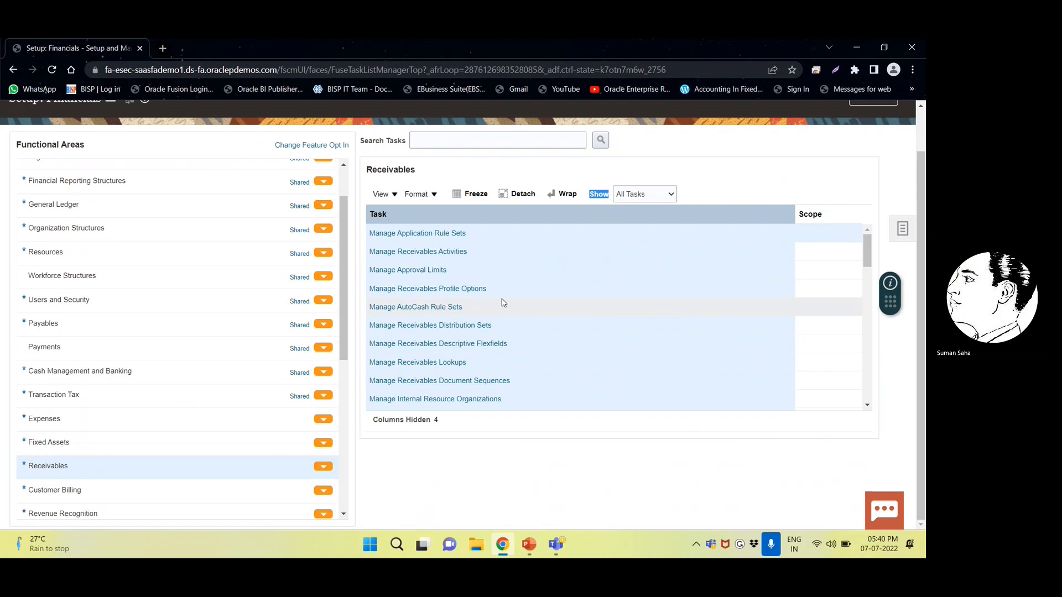
scroll(509, 305, up, 1)
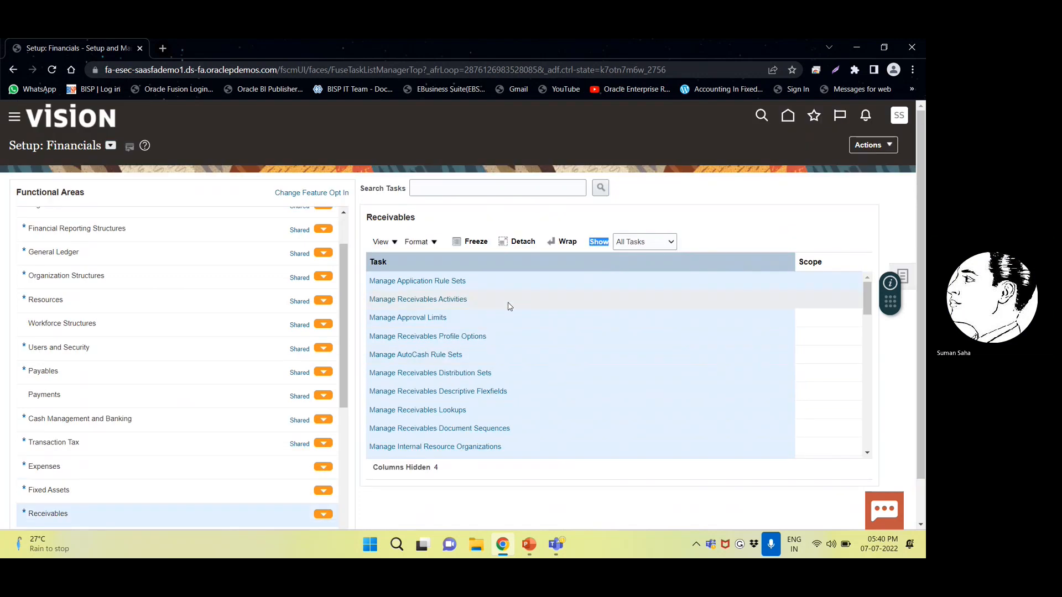
click(865, 299)
drag(865, 298, 867, 392)
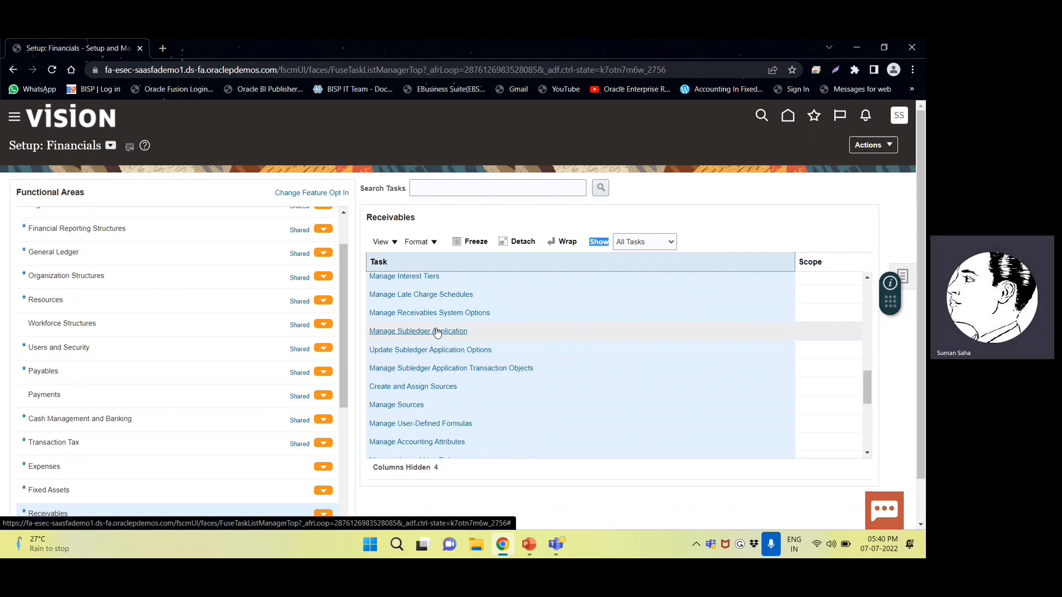
- Display all tasks of the Fixed Assets functional area and browse to its subledger application tasks
scroll(105, 395, down, 1)
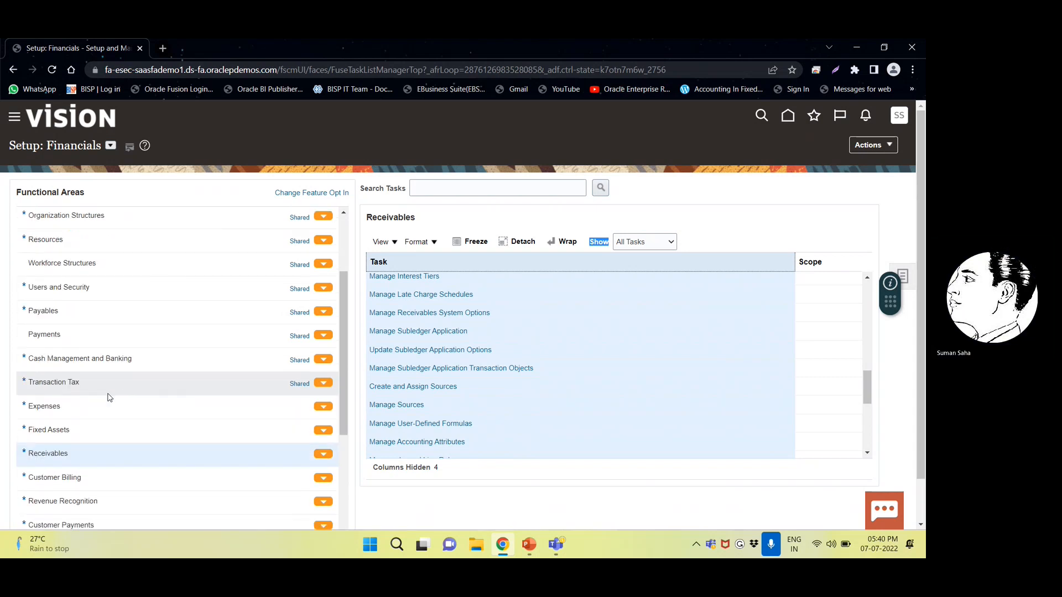
triple_click(51, 429)
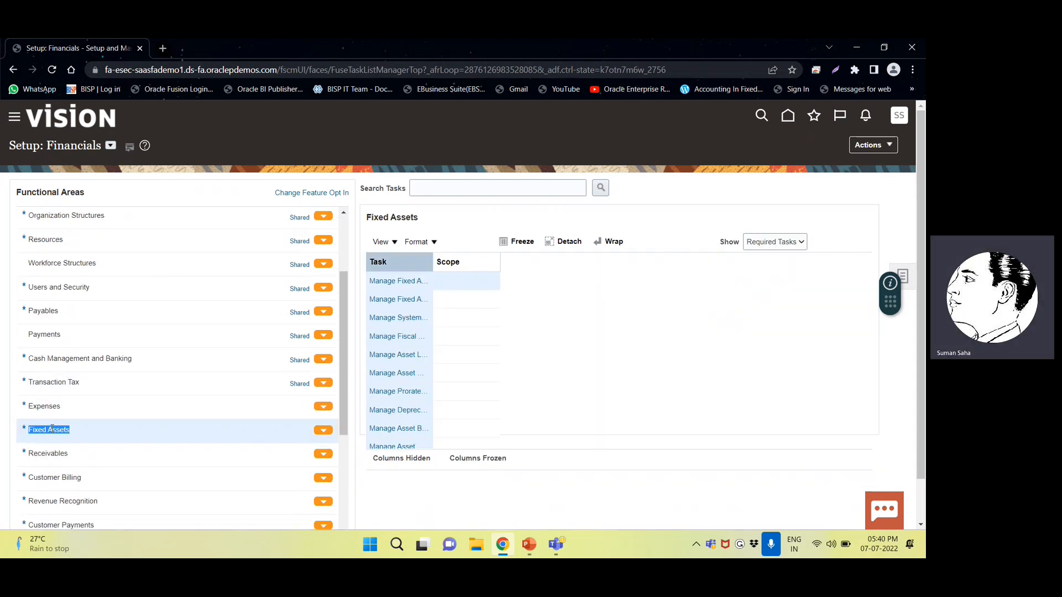
click(651, 246)
click(652, 246)
click(651, 246)
click(633, 254)
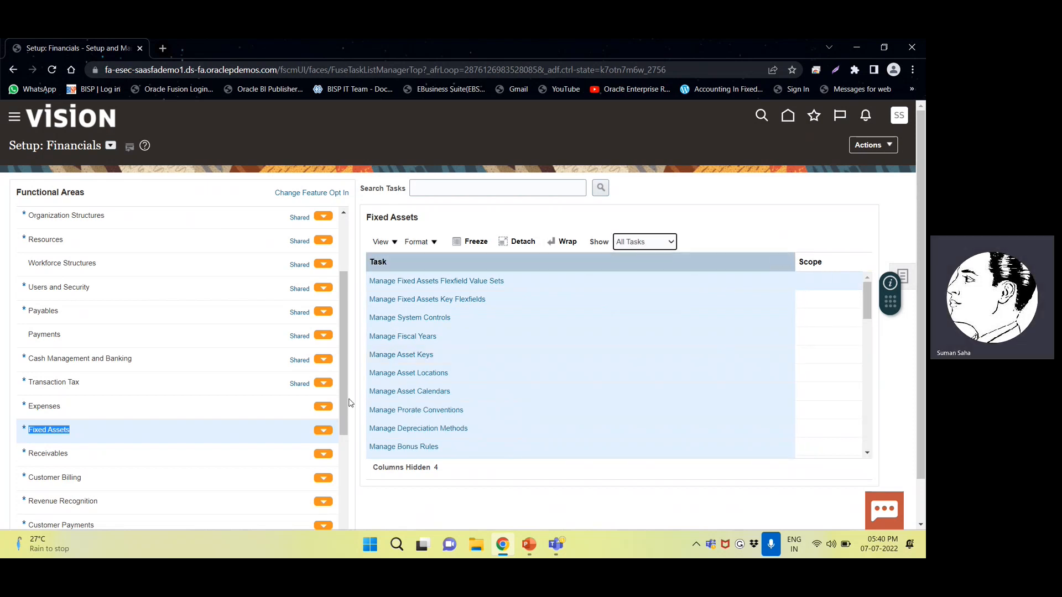
drag(867, 313, 870, 367)
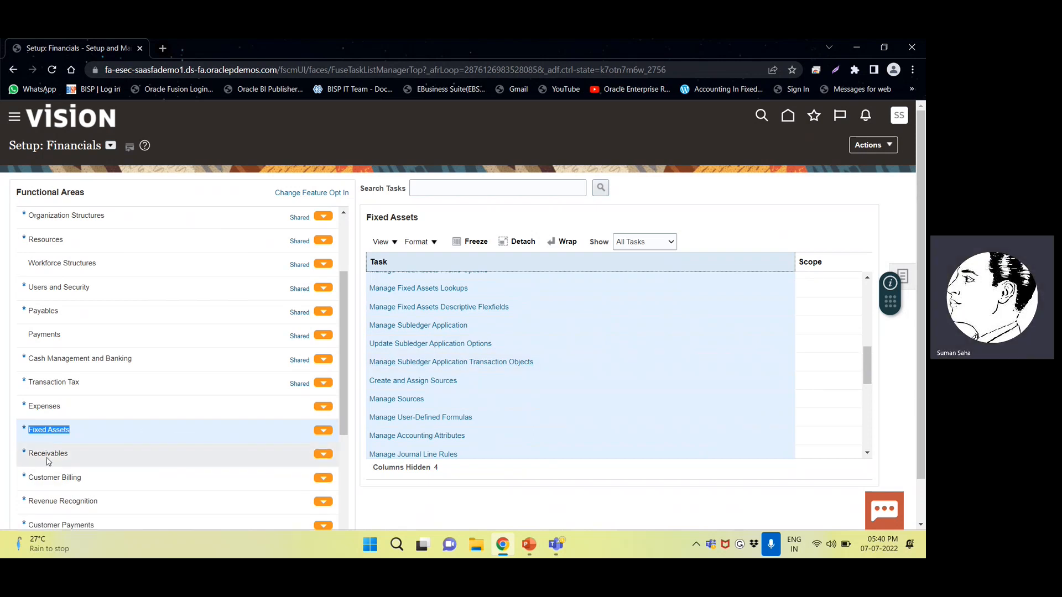
- Display all tasks of the Expenses functional area and look through the list
scroll(50, 459, down, 1)
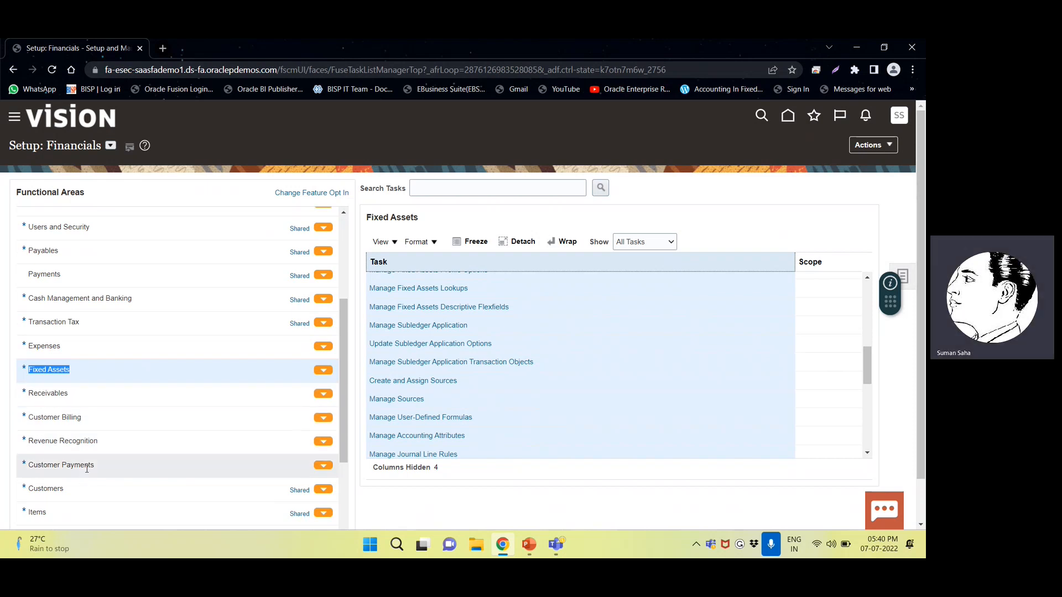
scroll(60, 420, up, 1)
click(53, 405)
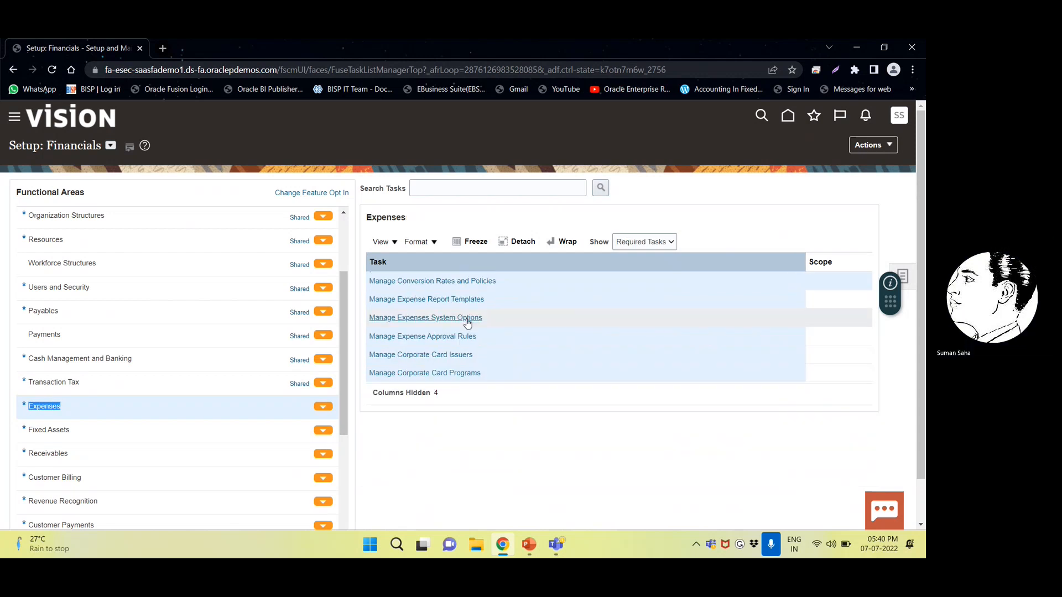
click(639, 243)
click(629, 256)
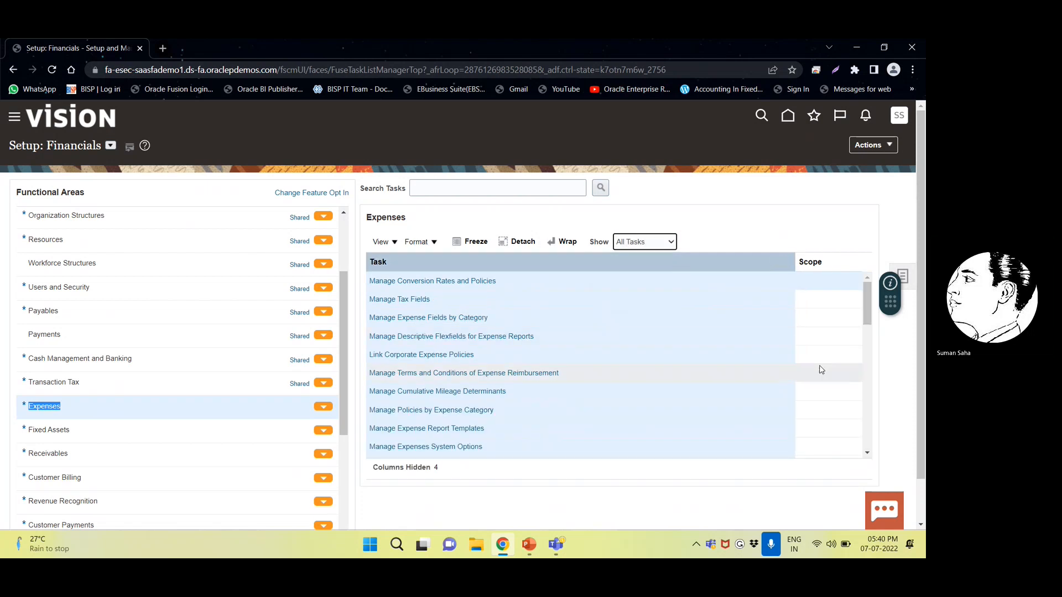
drag(865, 310, 876, 286)
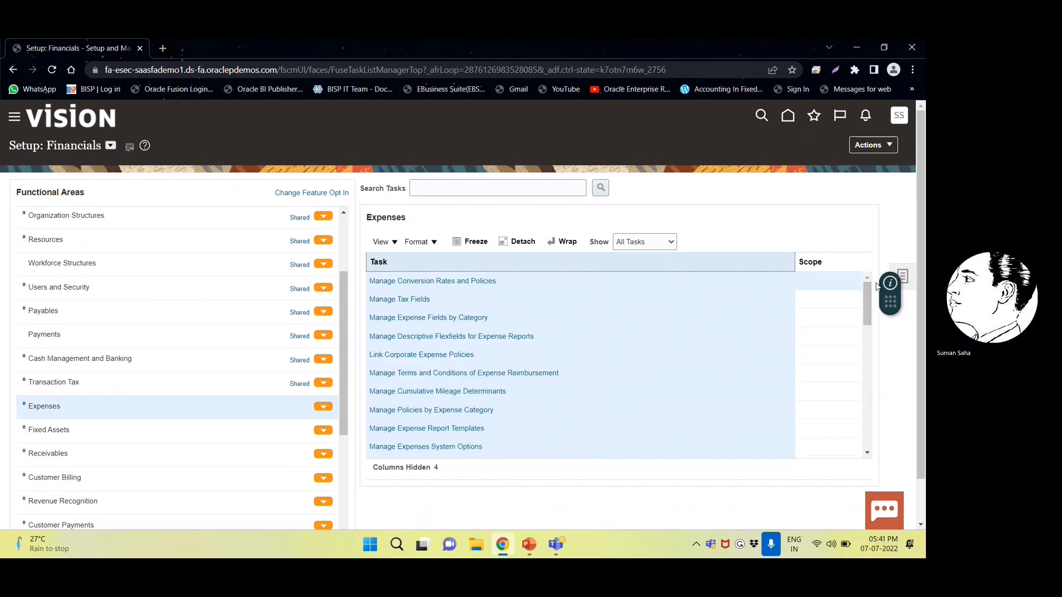
- Return to the Payables functional area and display its required tasks
click(59, 335)
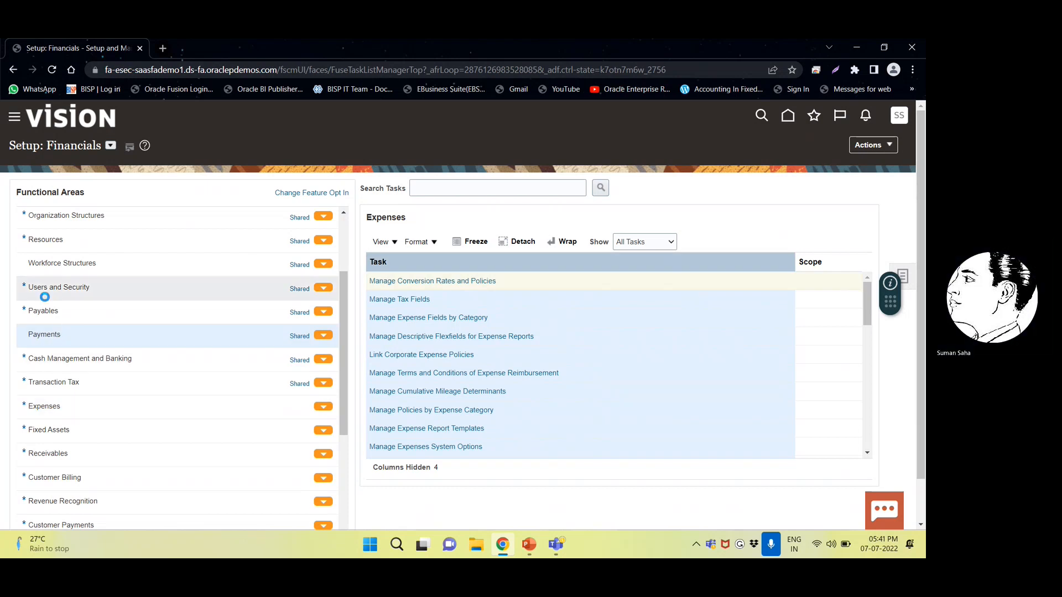
double_click(47, 310)
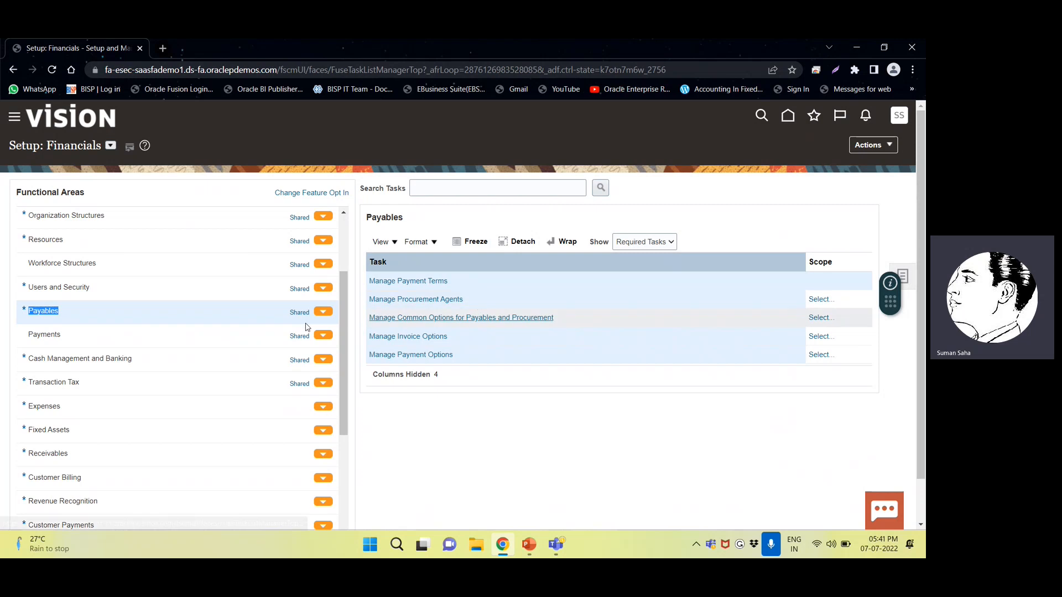
click(26, 309)
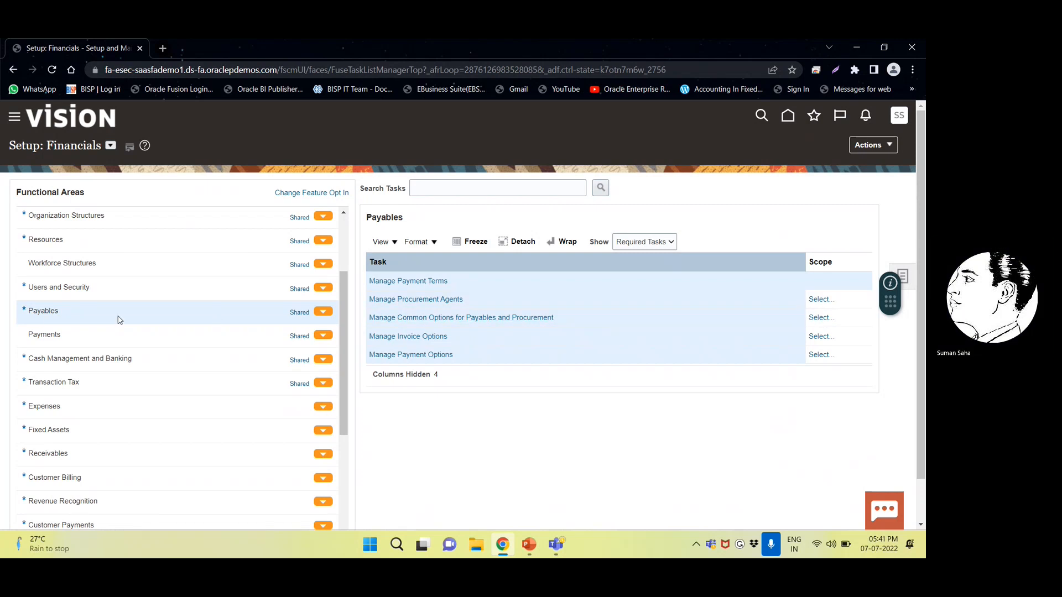
double_click(44, 310)
click(714, 197)
- Open the Manage Implementation Projects page
click(898, 271)
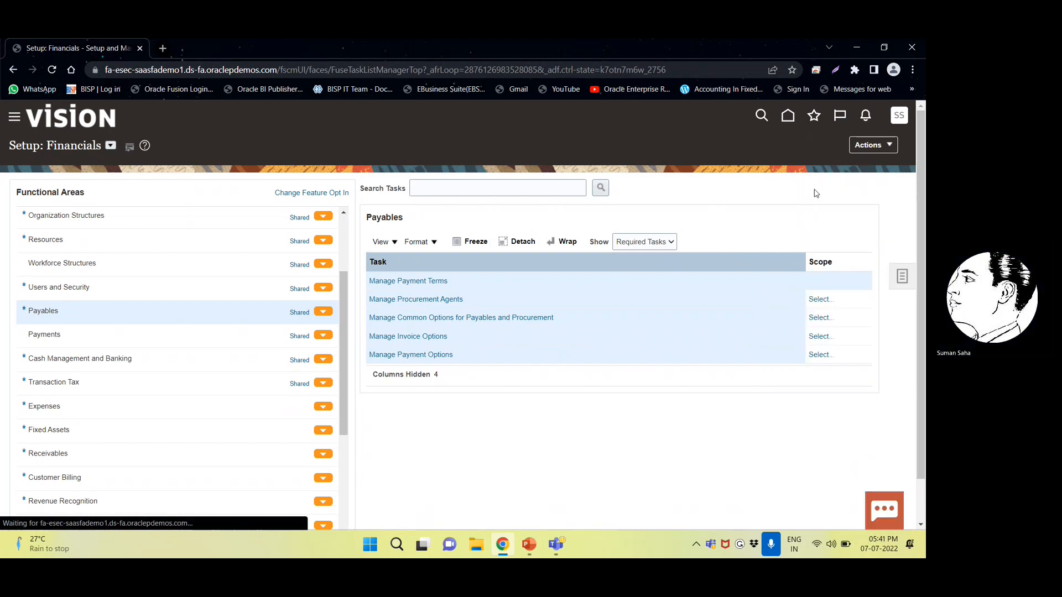
click(900, 277)
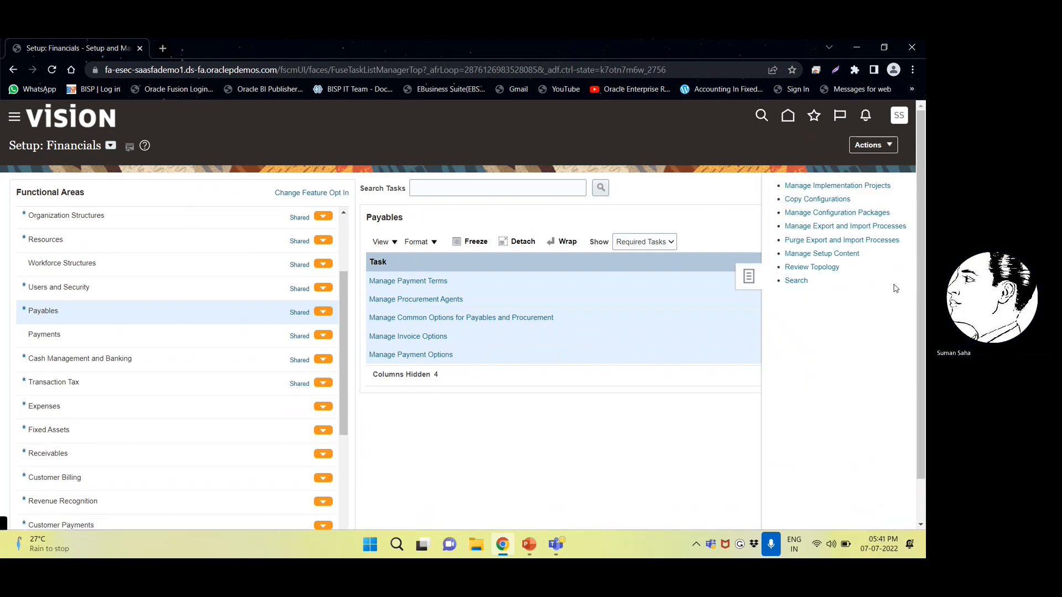
click(801, 186)
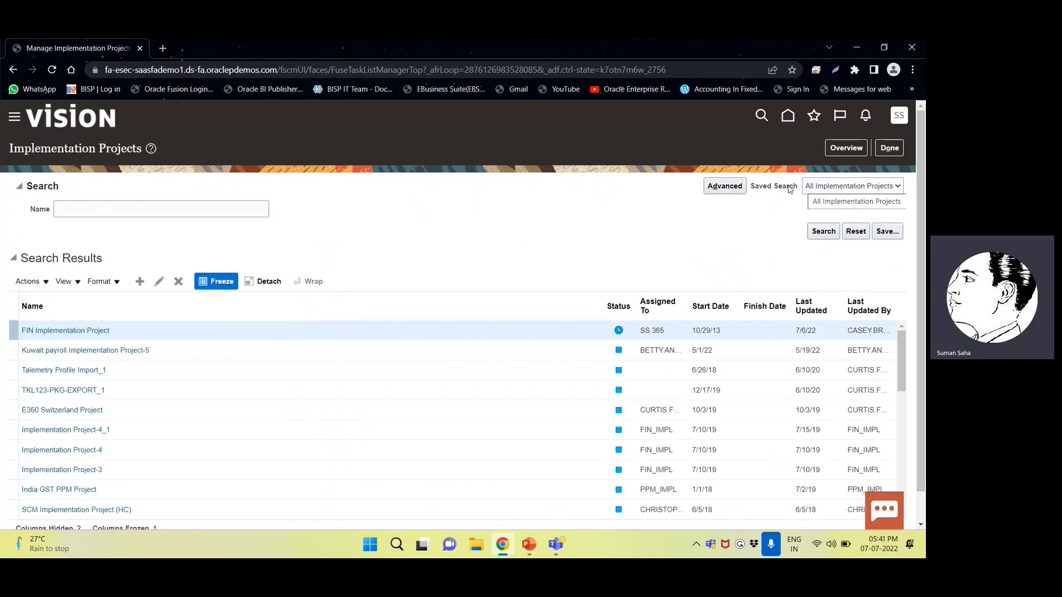
- Open the FIN Implementation Project and search its task lists and tasks for SUBLEDGER
click(63, 330)
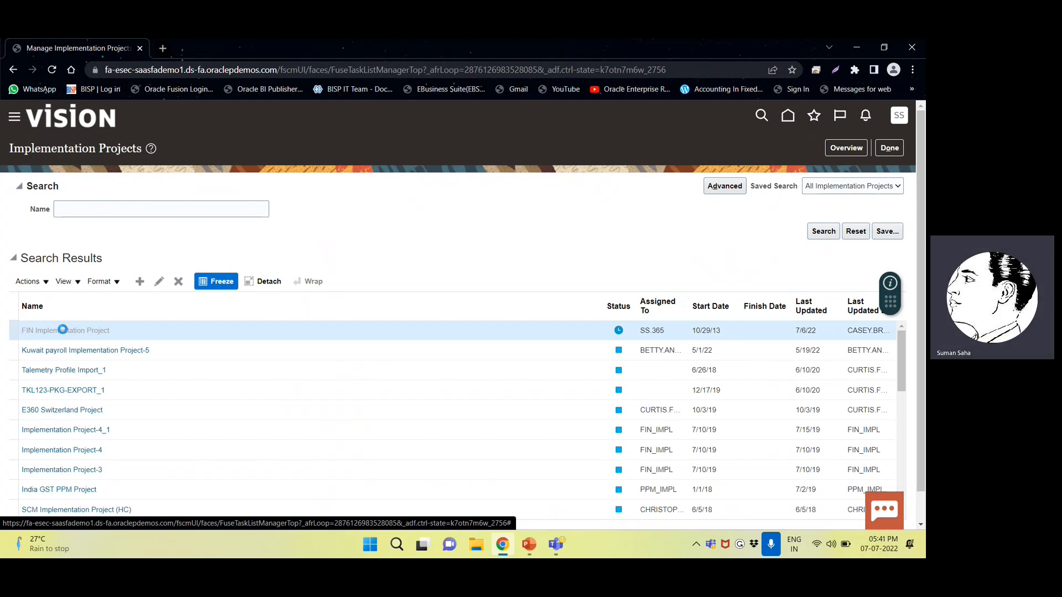
click(58, 301)
click(325, 303)
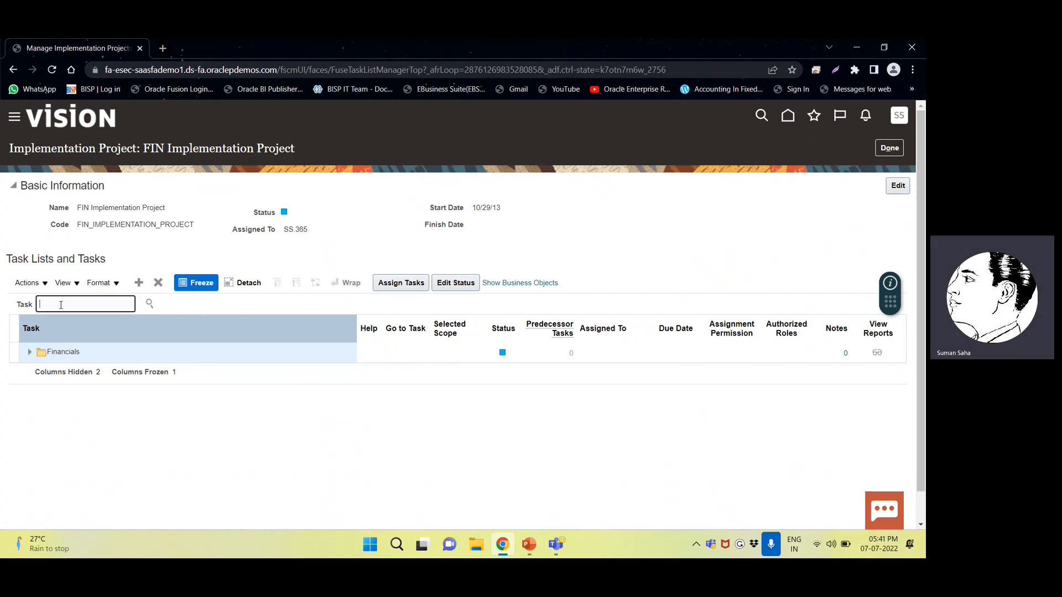
text(SUB)
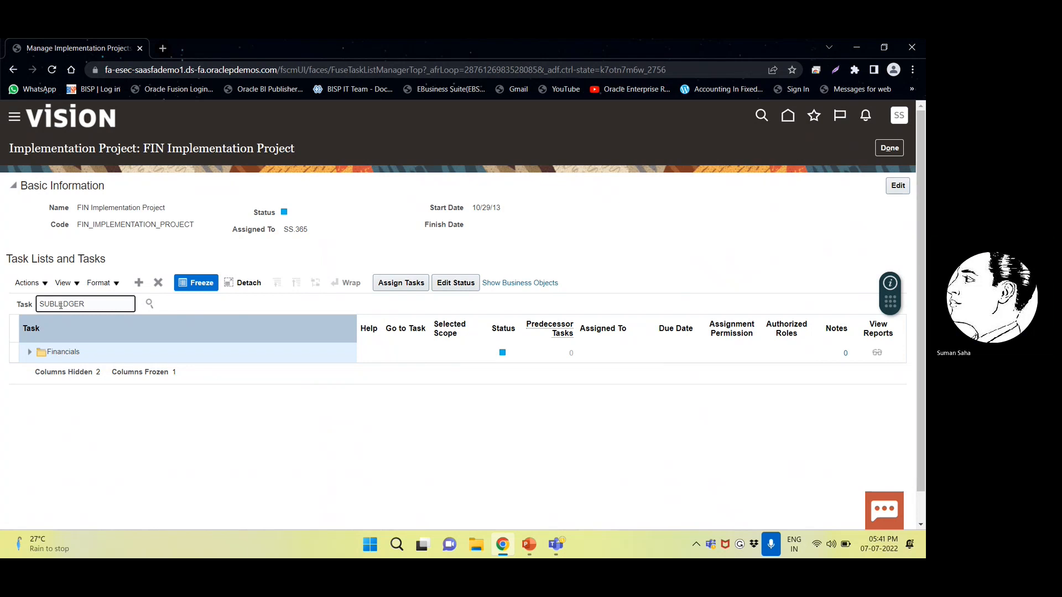
text(LEDGER)
key(Return)
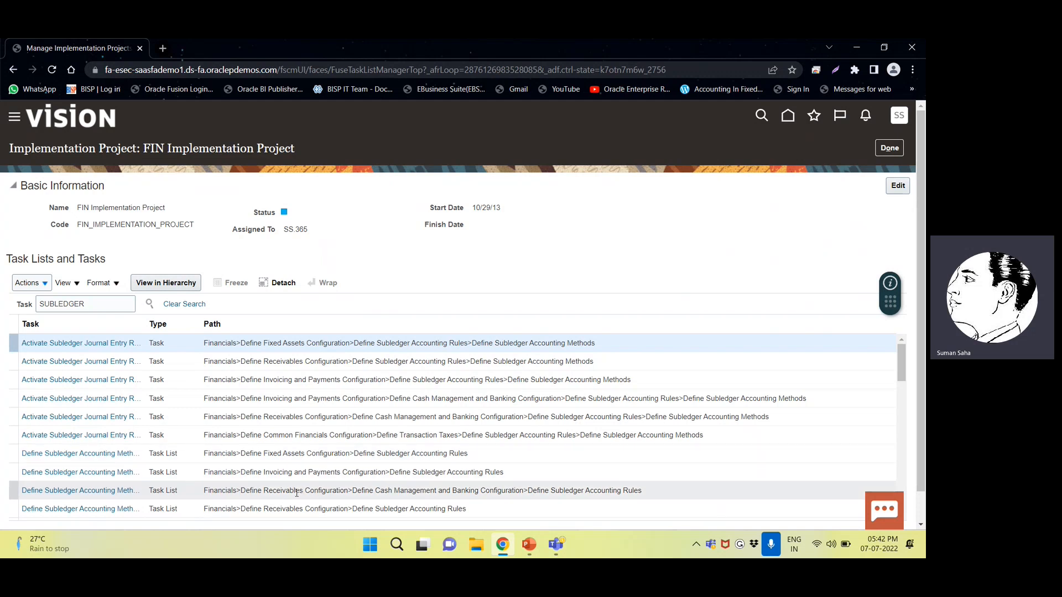
- Widen the Task column of the SUBLEDGER search results to fit the longer task names
scroll(296, 493, down, 2)
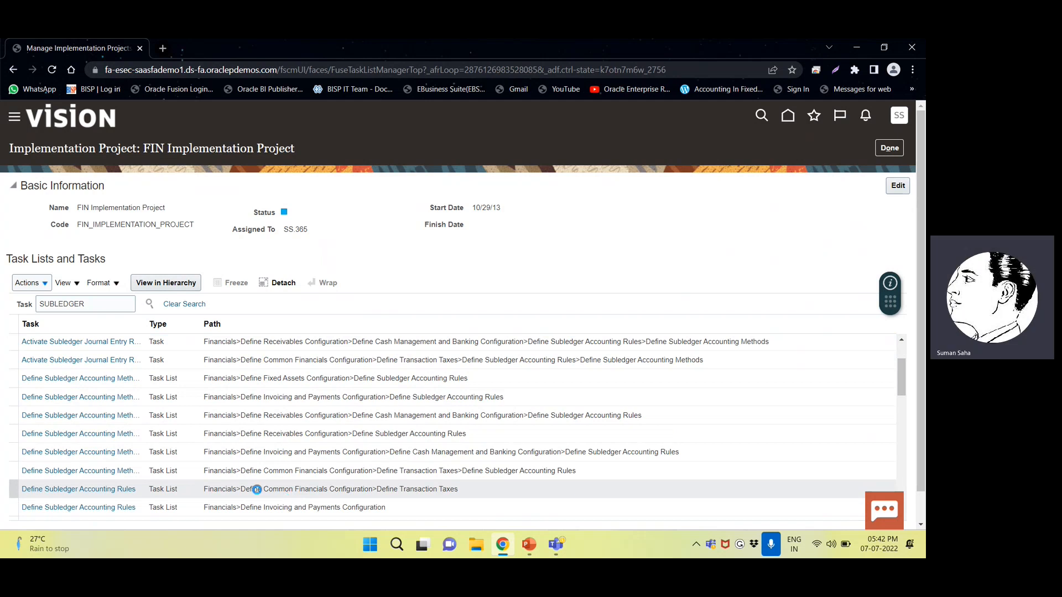
scroll(311, 489, down, 2)
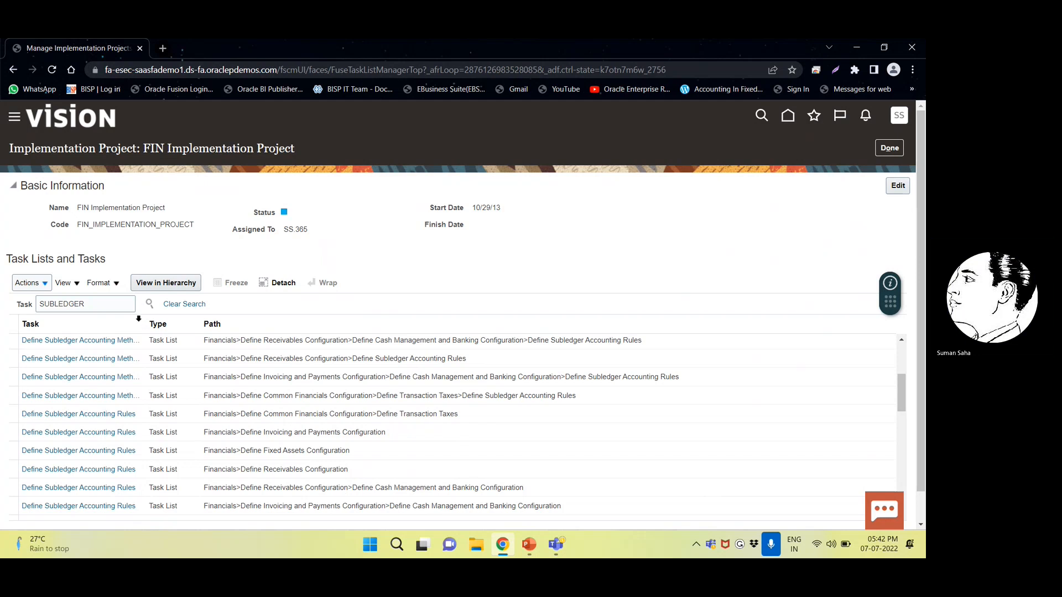
click(134, 319)
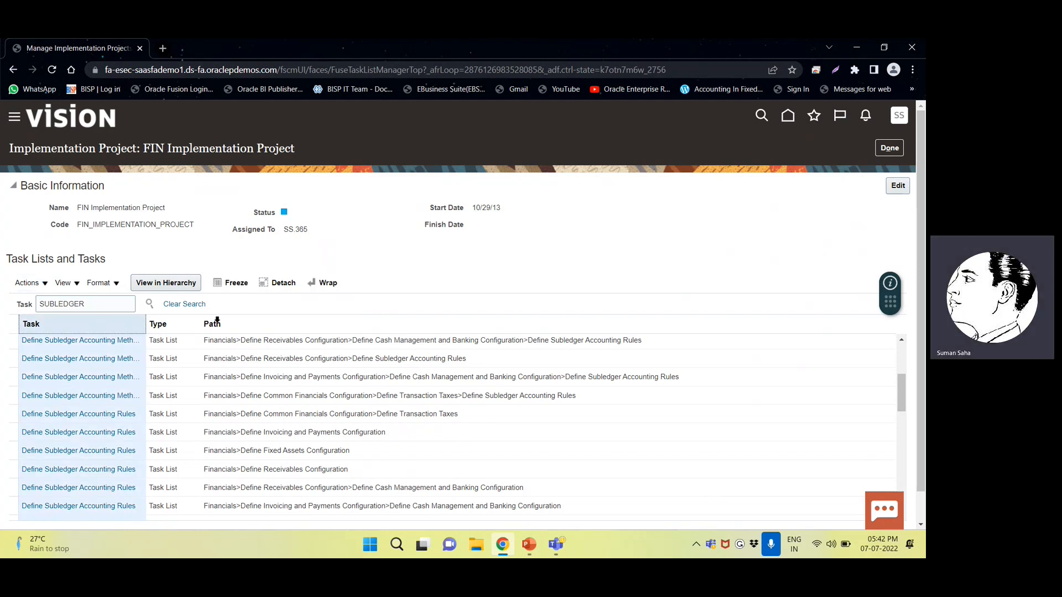
drag(201, 319, 253, 321)
drag(146, 324, 199, 325)
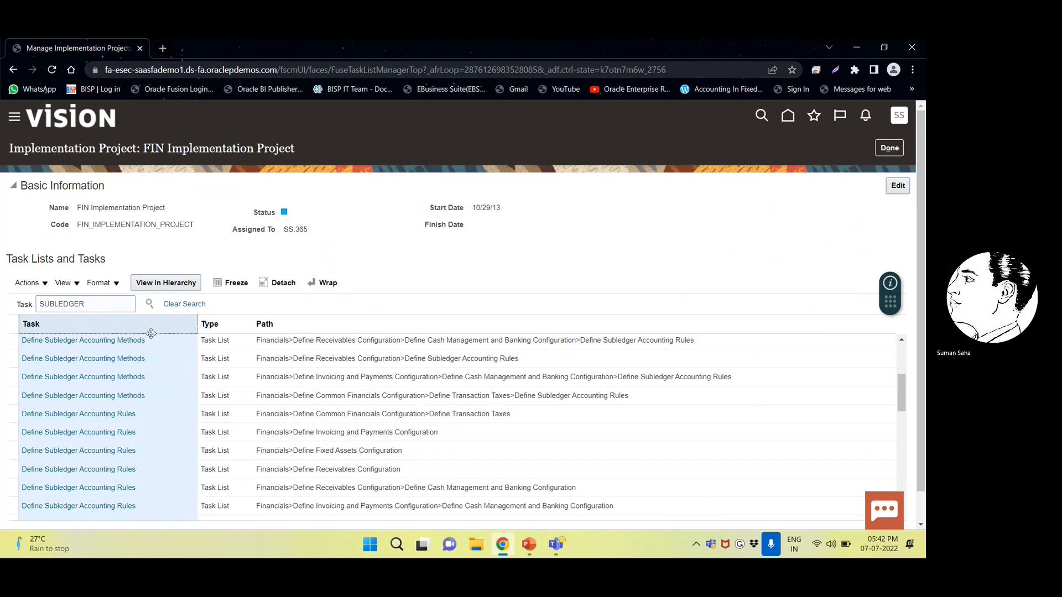
- Look through the subledger tasks and their paths in the project's search results
scroll(111, 432, down, 3)
scroll(111, 432, down, 2)
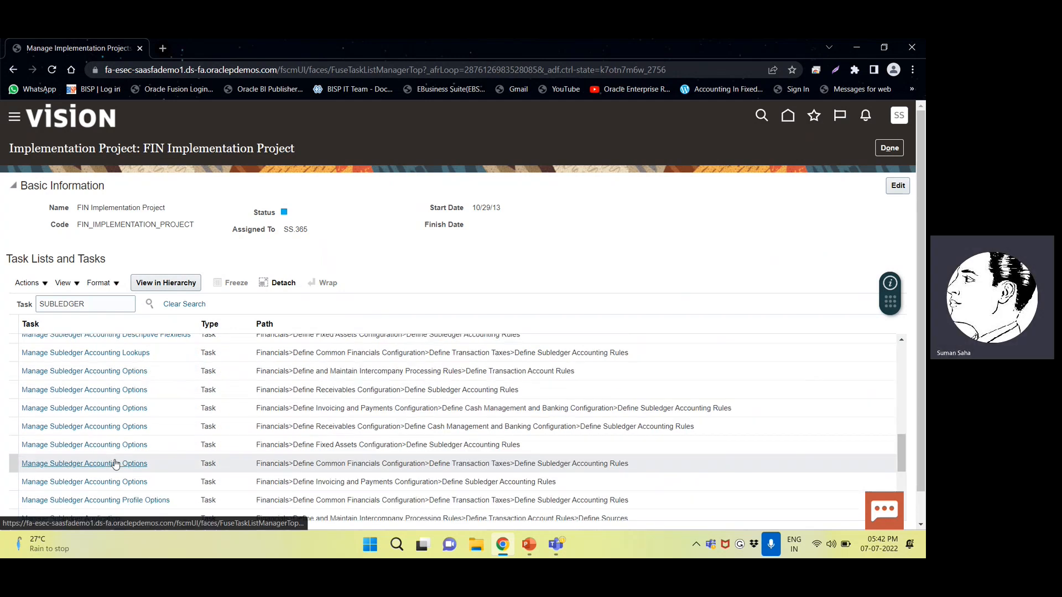
scroll(115, 463, down, 3)
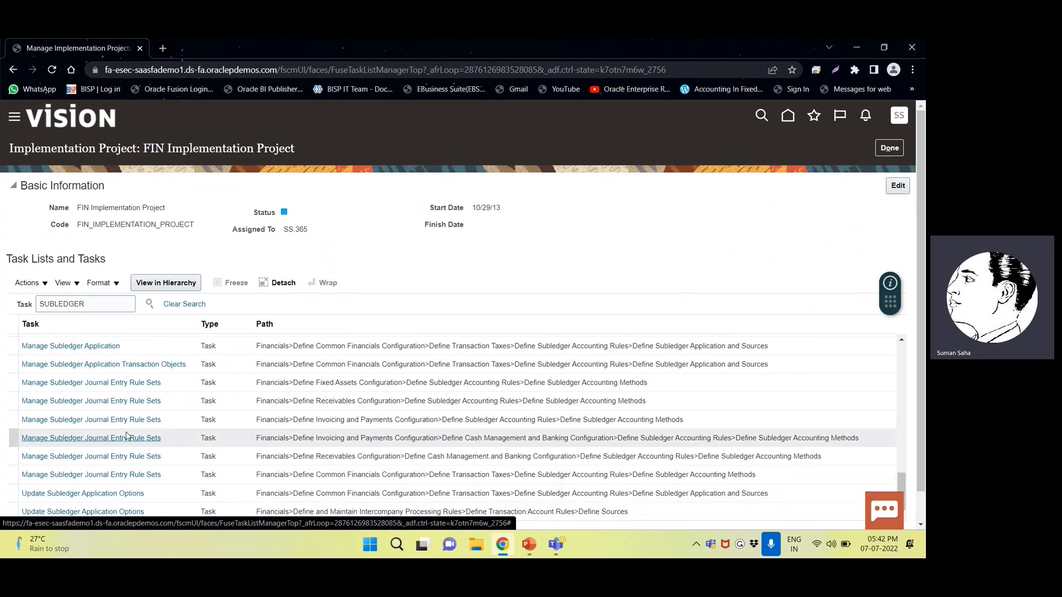
scroll(119, 409, up, 2)
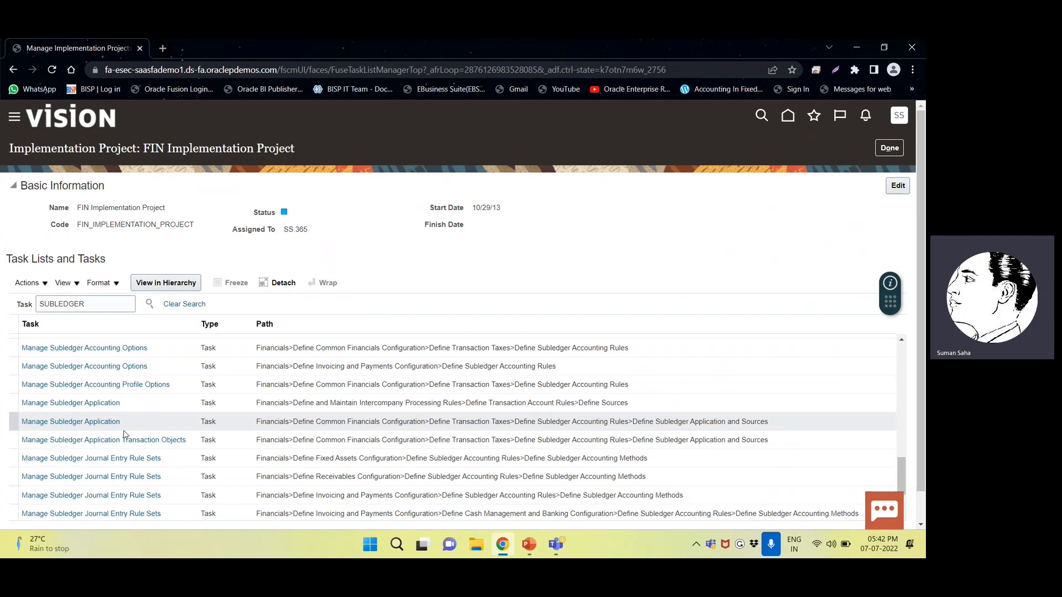
scroll(125, 418, up, 3)
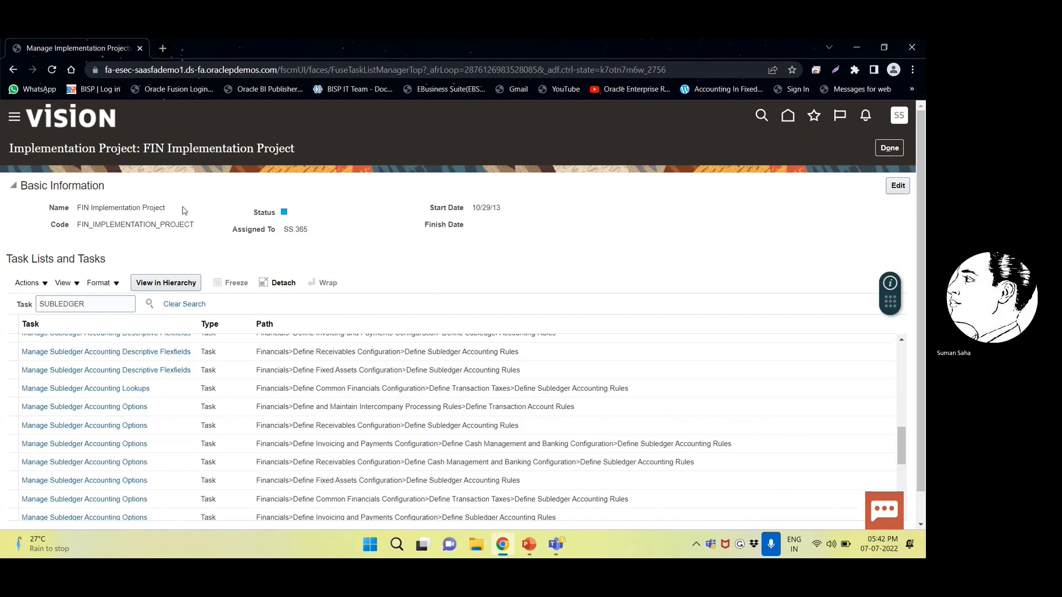
scroll(128, 402, up, 3)
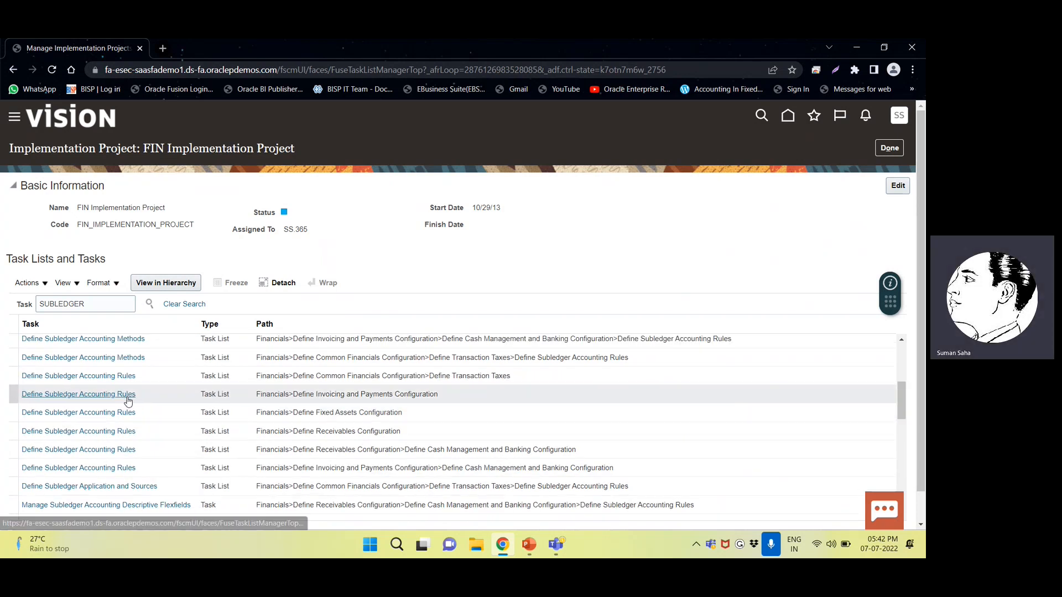
scroll(129, 399, up, 3)
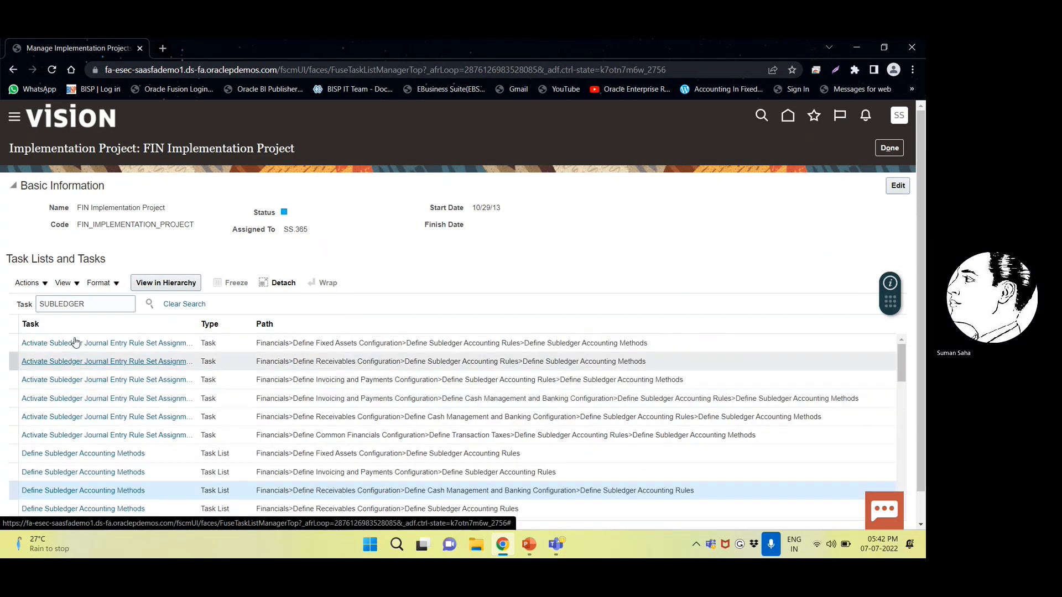
- Close the FIN Implementation Project and switch the setup offering to Financials
click(888, 149)
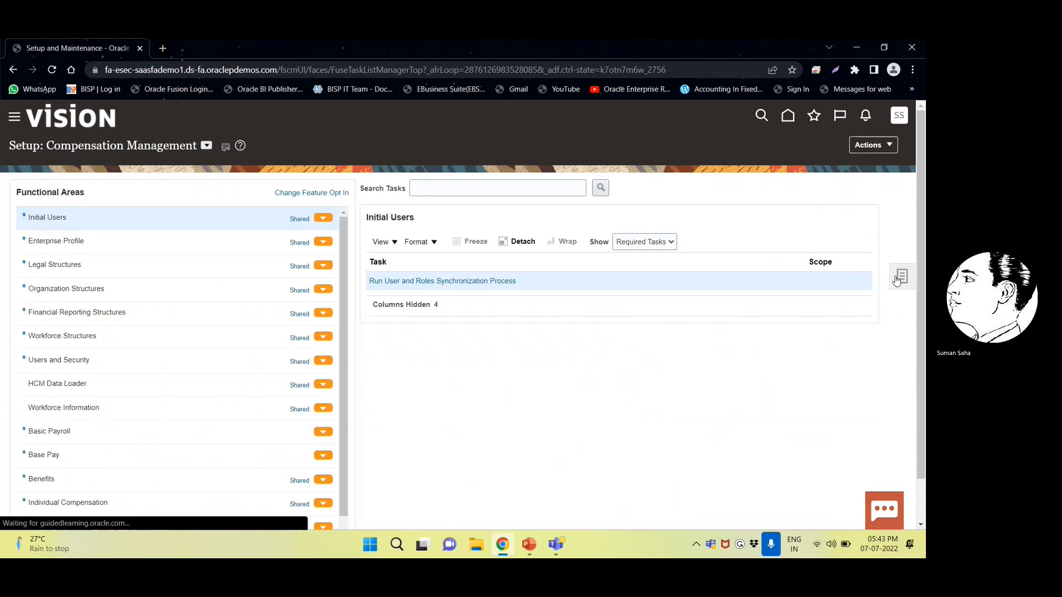
click(898, 278)
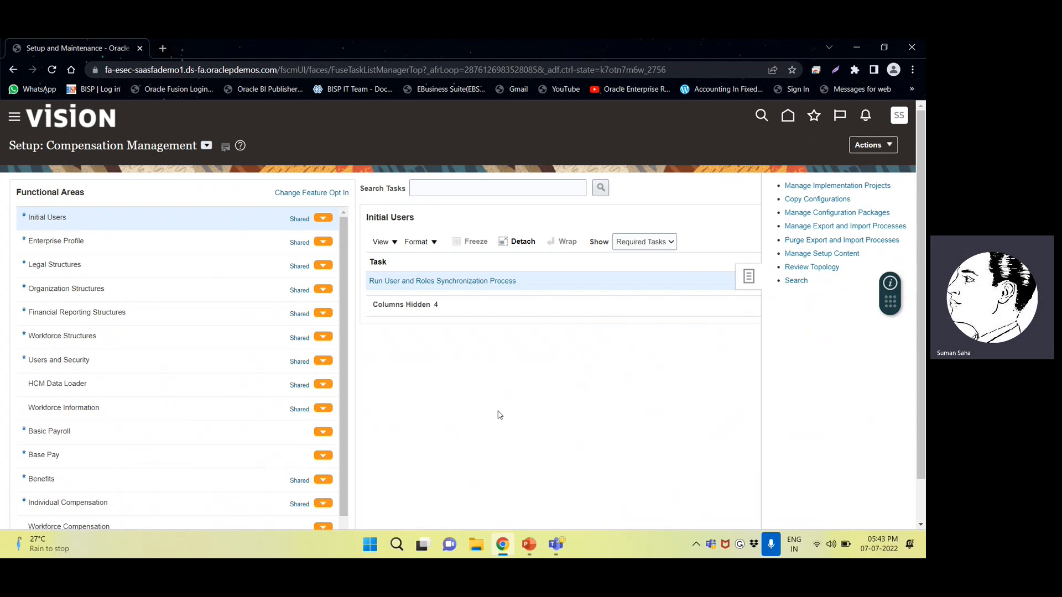
click(206, 145)
click(229, 226)
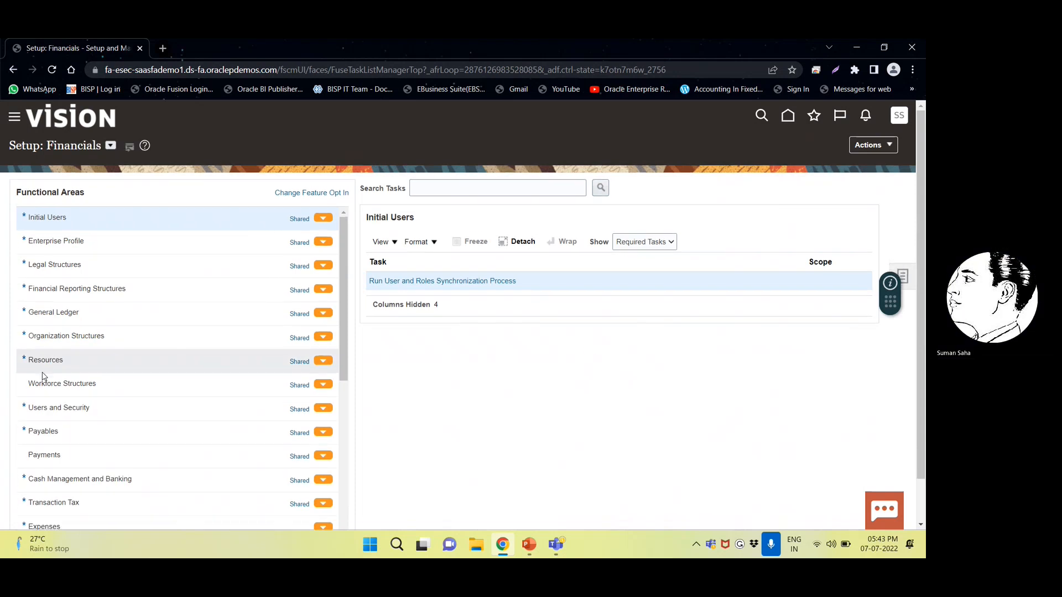
- Show all tasks of the Payables functional area and open the Manage Subledger Application task
click(38, 430)
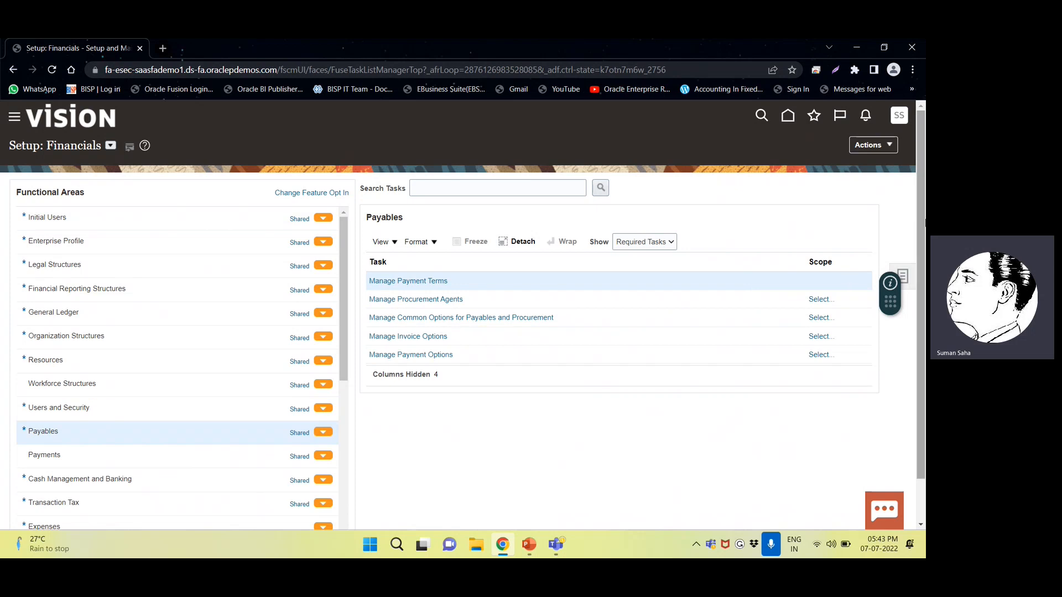
click(658, 242)
click(636, 254)
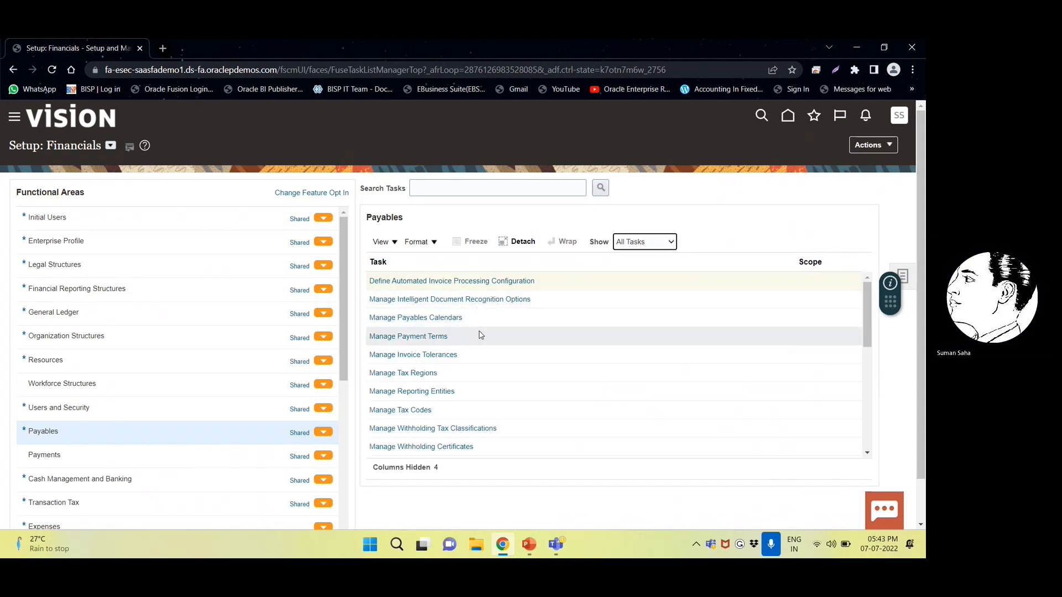
scroll(476, 330, down, 2)
scroll(477, 330, down, 4)
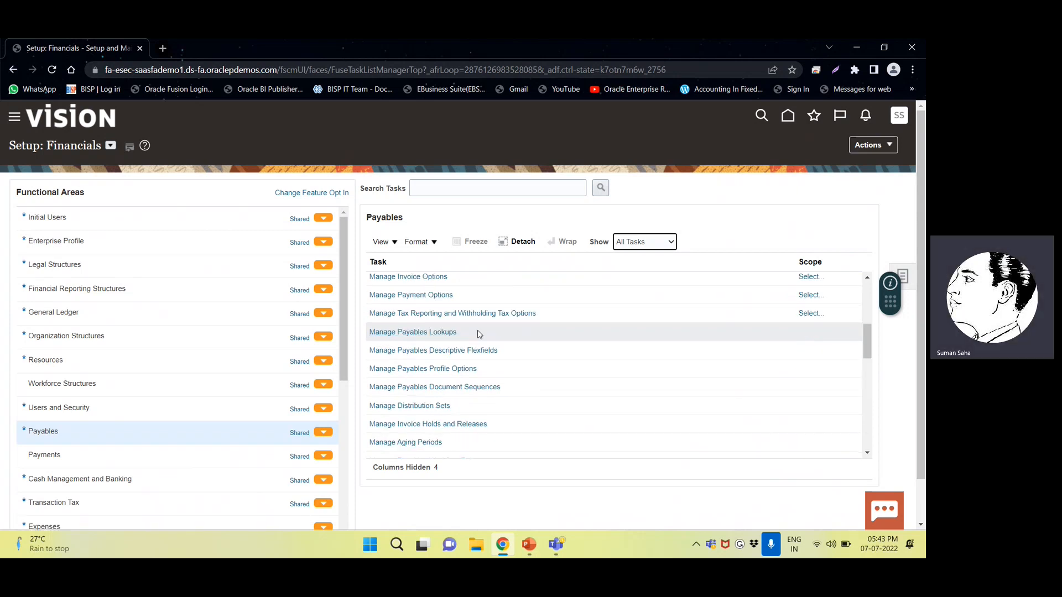
scroll(478, 333, down, 2)
scroll(478, 334, down, 2)
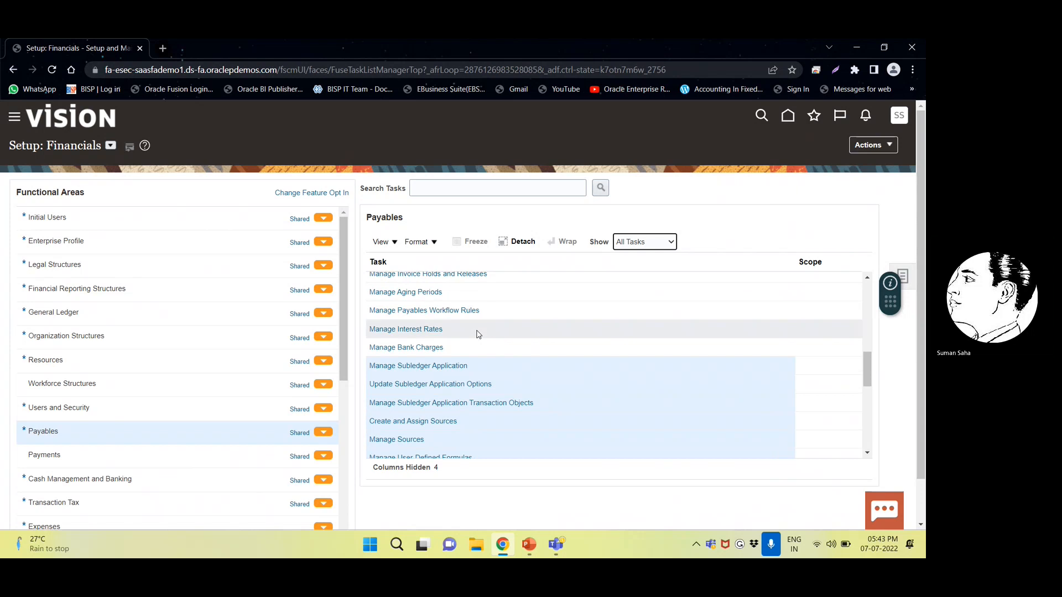
click(445, 366)
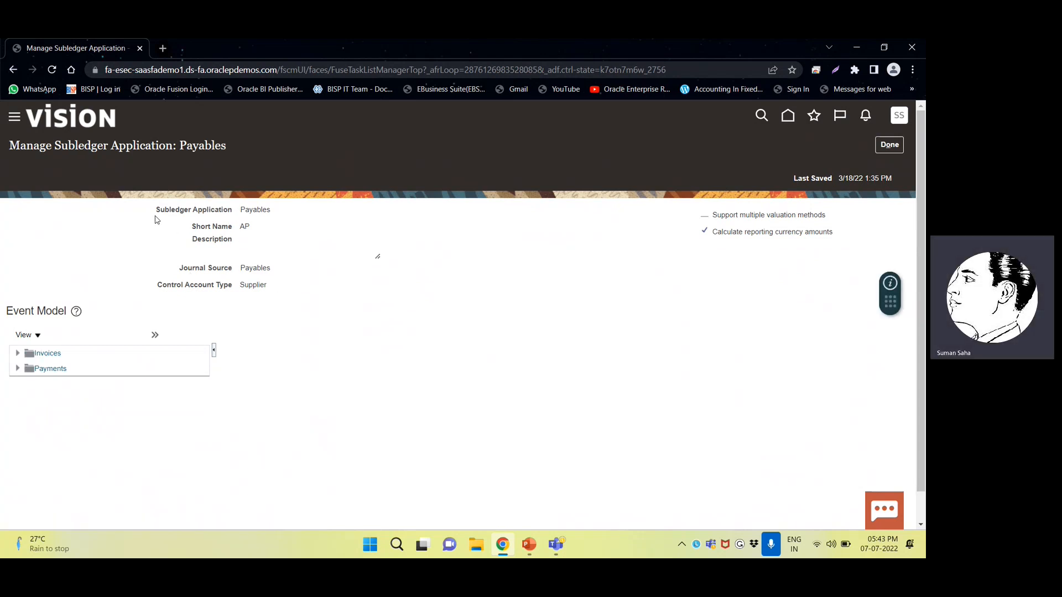
- Review the subledger application name, short name and journal source of the Payables application
drag(243, 209, 284, 212)
click(248, 227)
drag(241, 271, 276, 274)
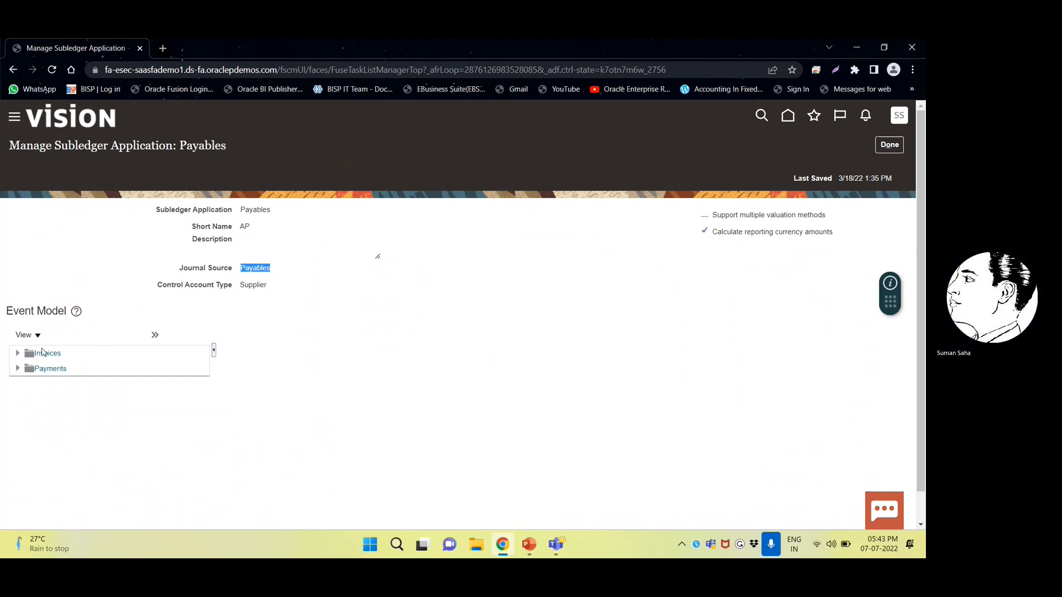
- Expand all levels of the Payables event model and check the available creation options
click(156, 335)
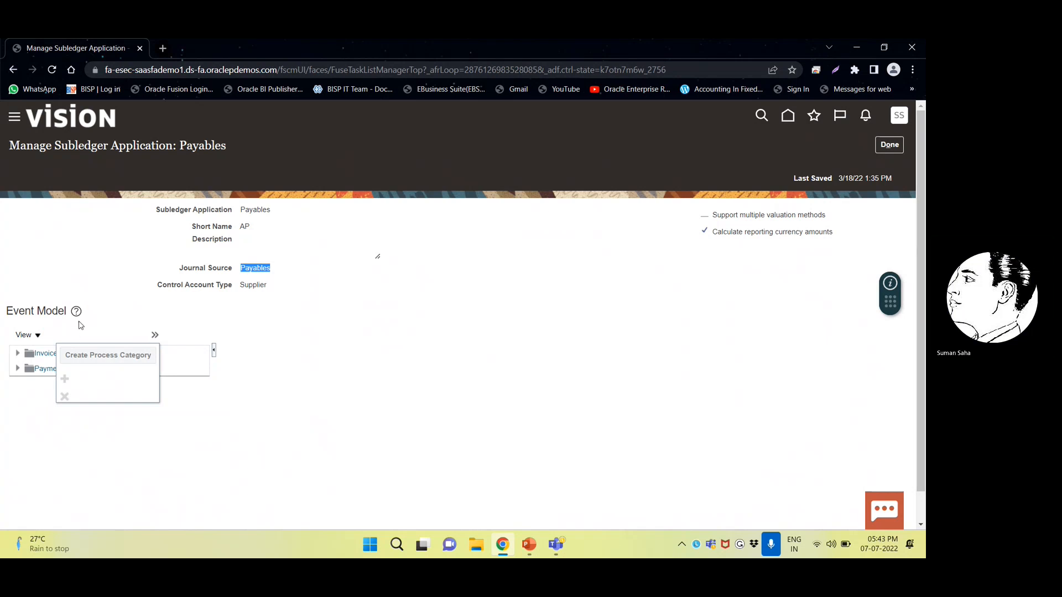
click(25, 335)
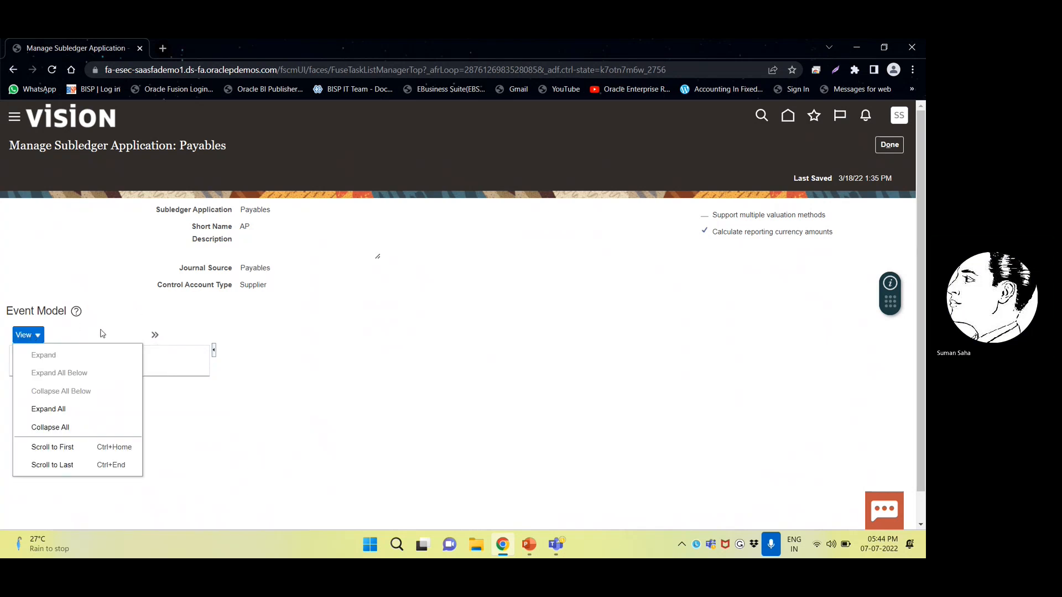
click(64, 409)
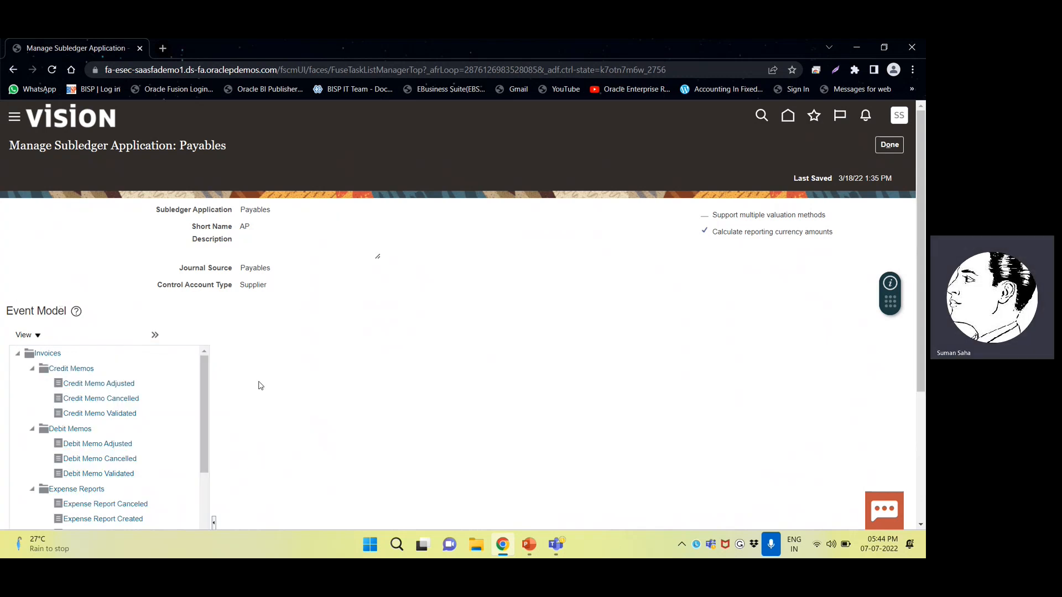
click(154, 336)
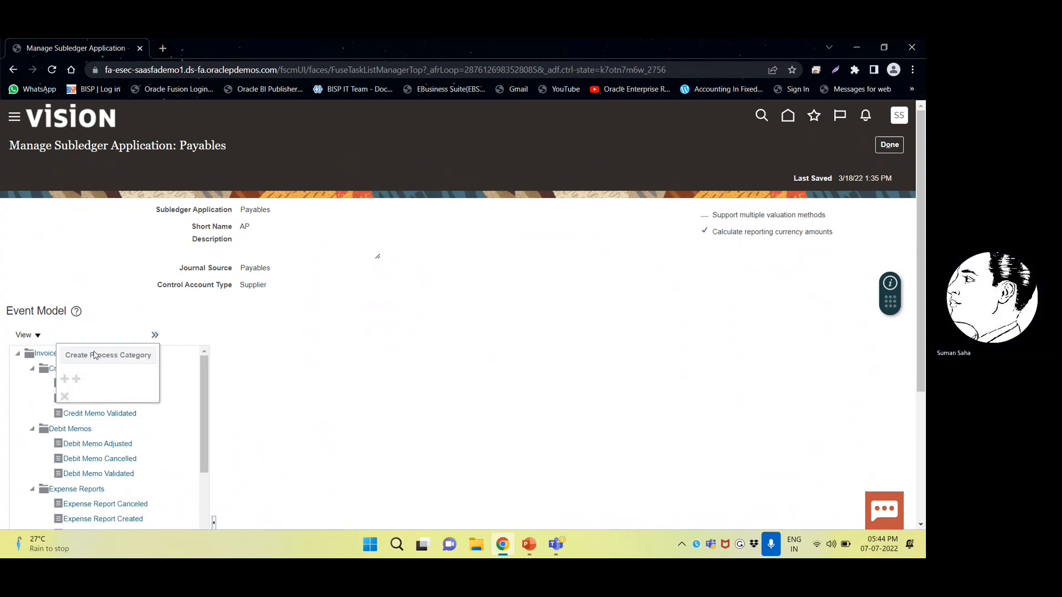
click(56, 357)
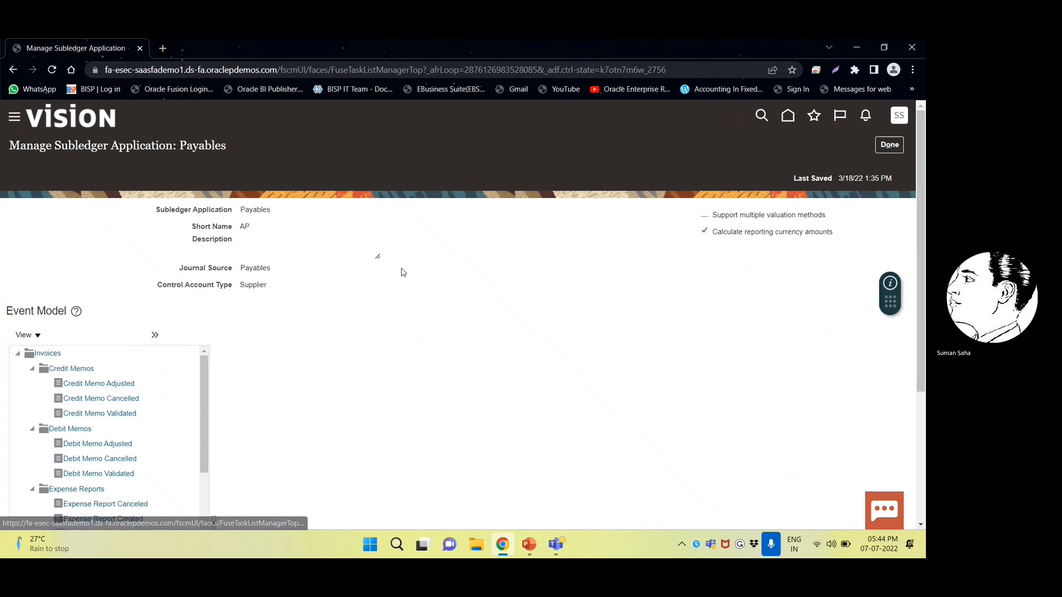
- Open the Credit Memos event class and review its general information and system transaction identifiers
click(72, 368)
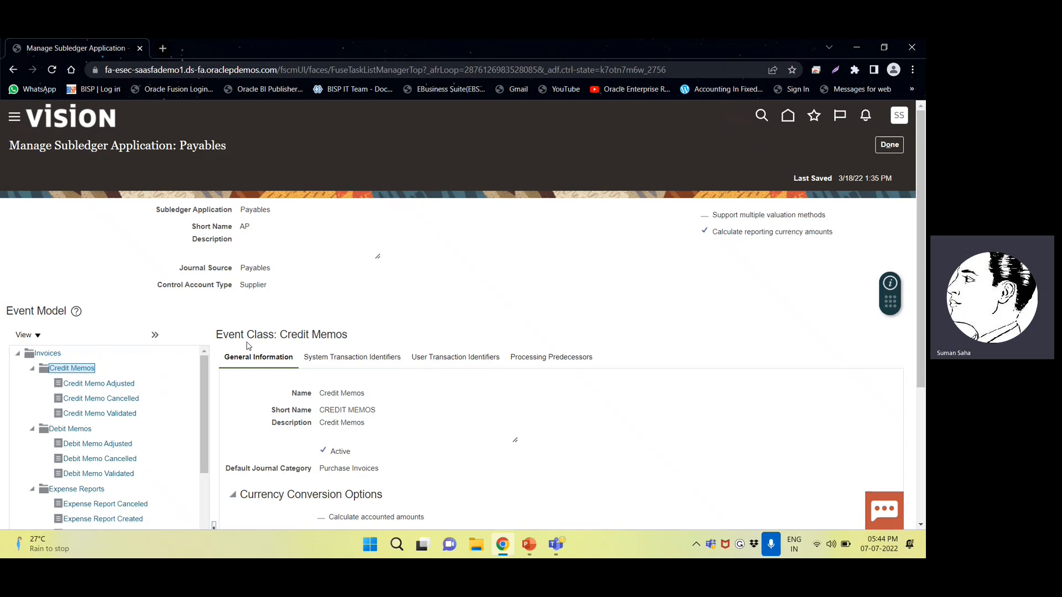
scroll(386, 406, down, 3)
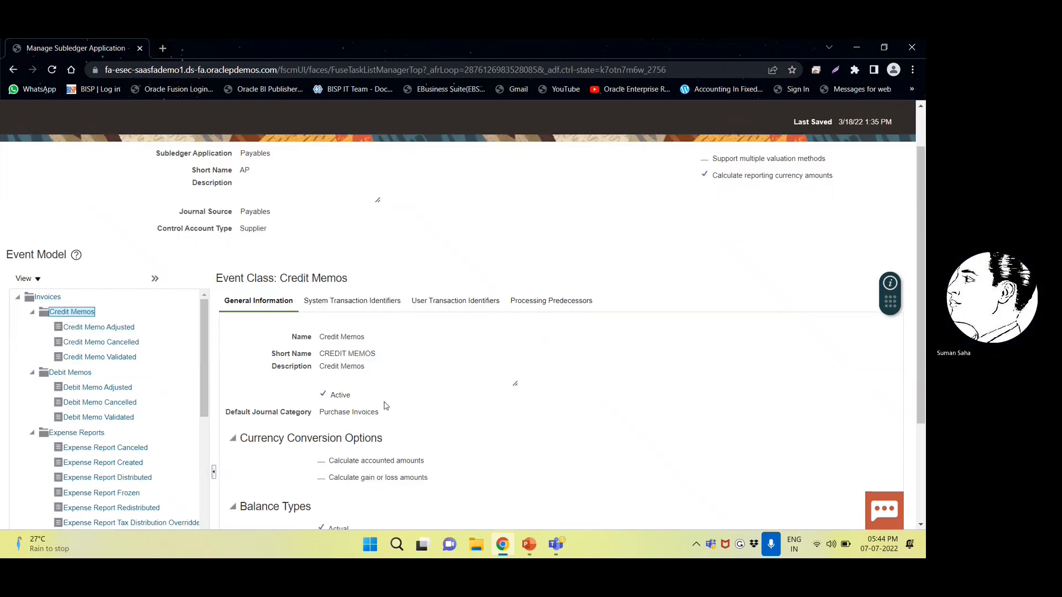
scroll(386, 407, up, 1)
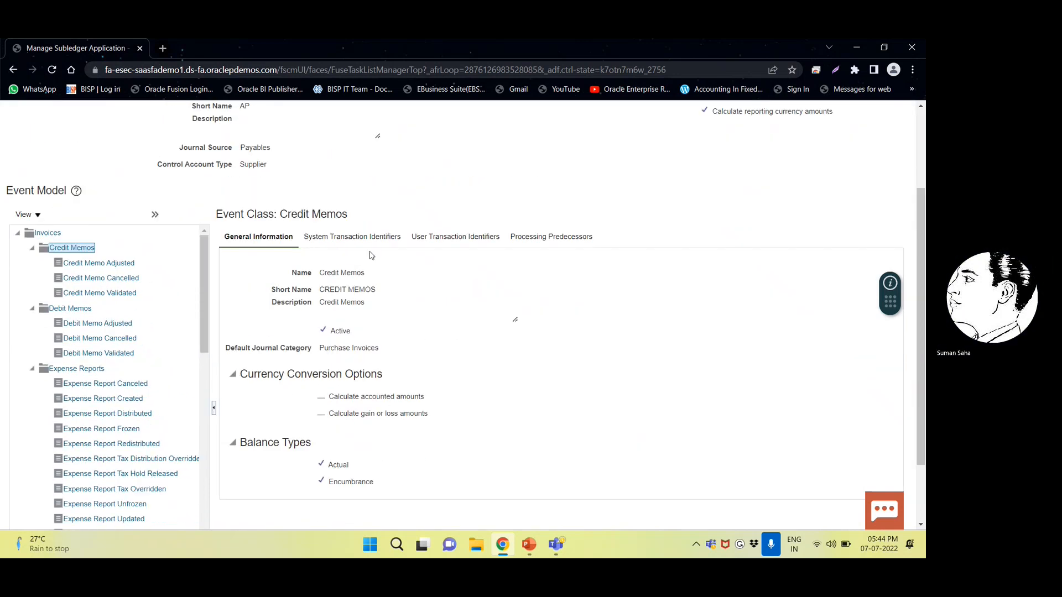
click(358, 239)
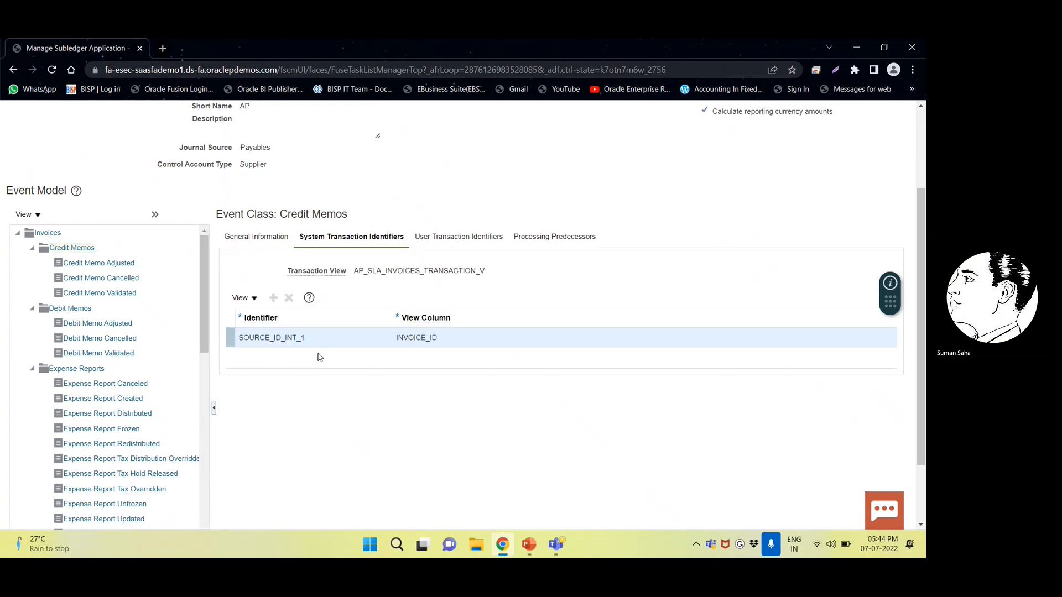
- Return to the general information of the Credit Memos event class and examine its default journal category
click(252, 238)
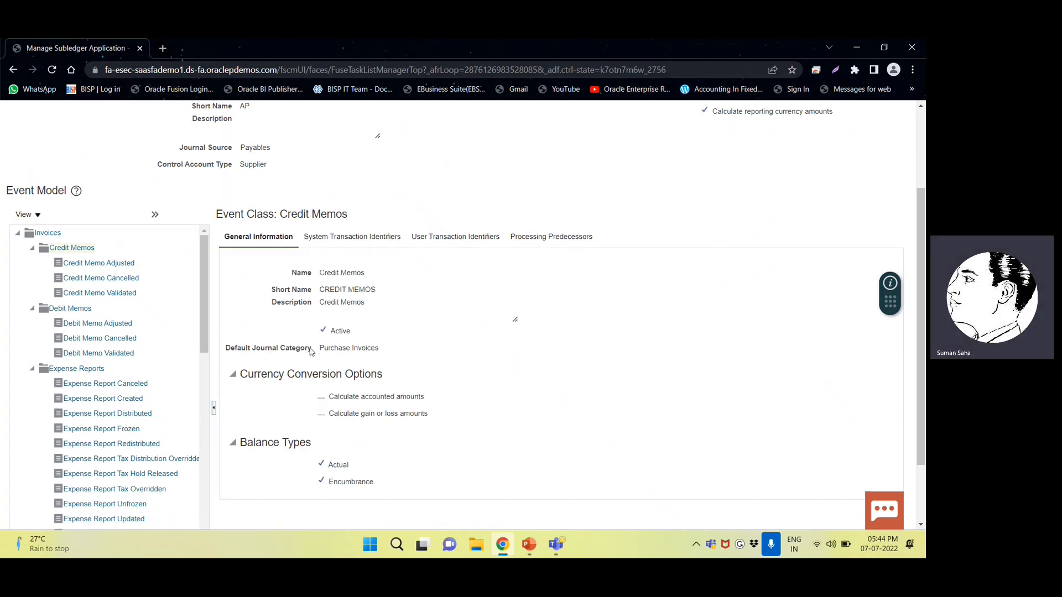
drag(320, 353, 381, 353)
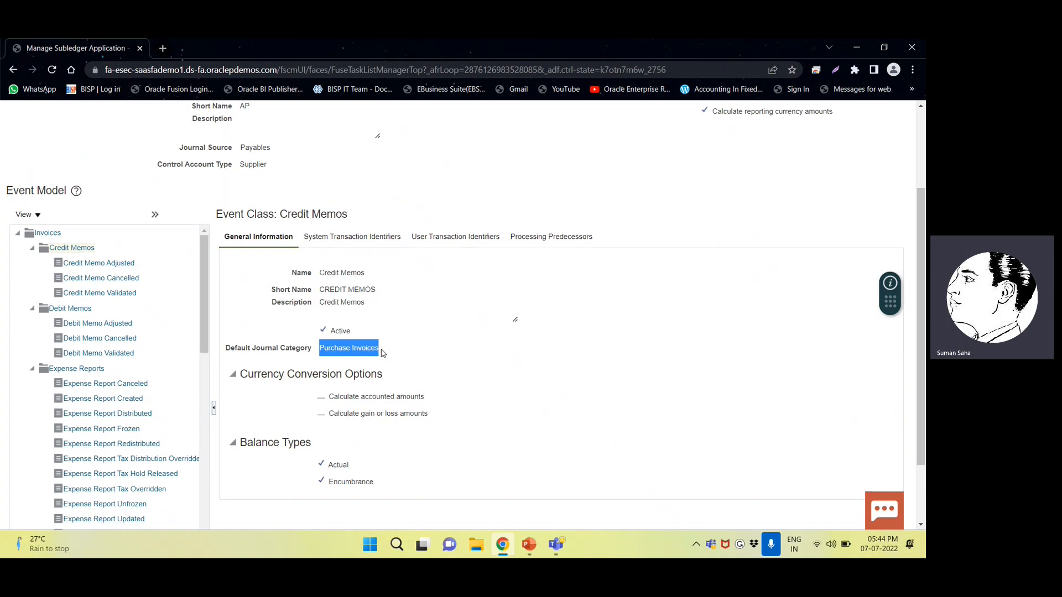
click(384, 355)
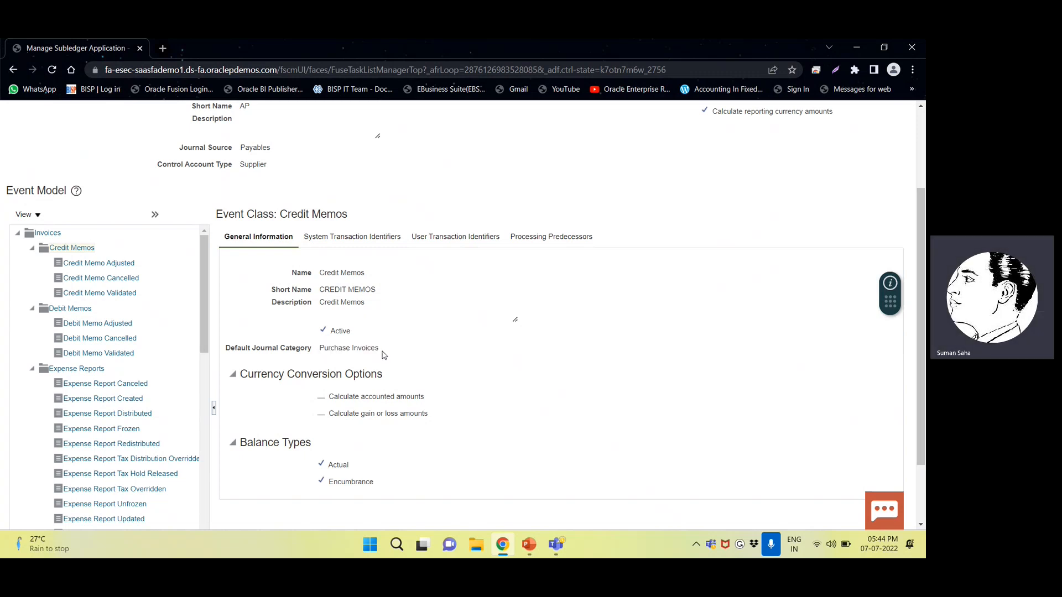
drag(320, 347, 383, 351)
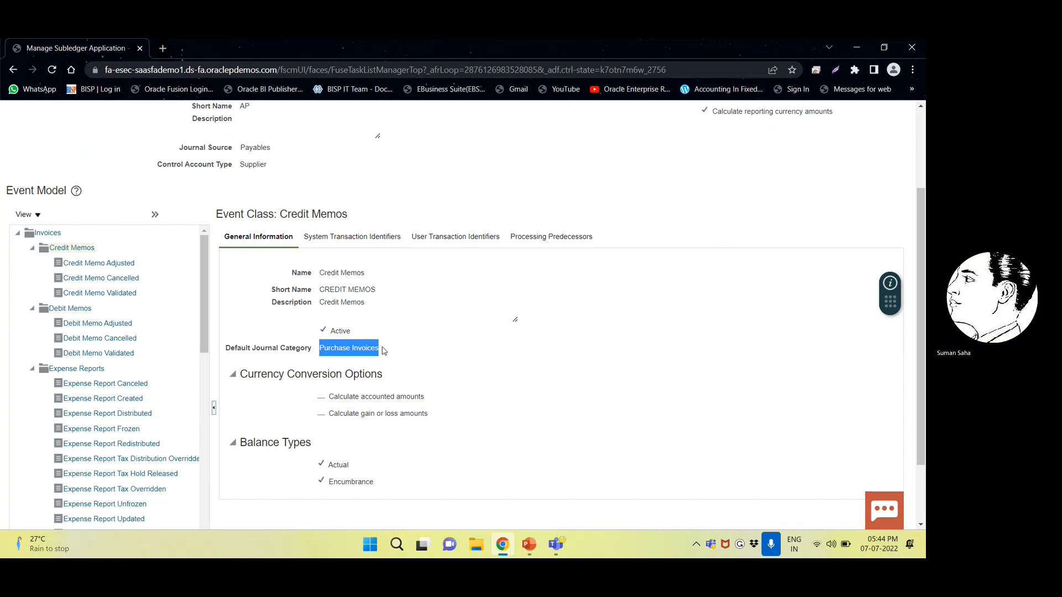
click(391, 352)
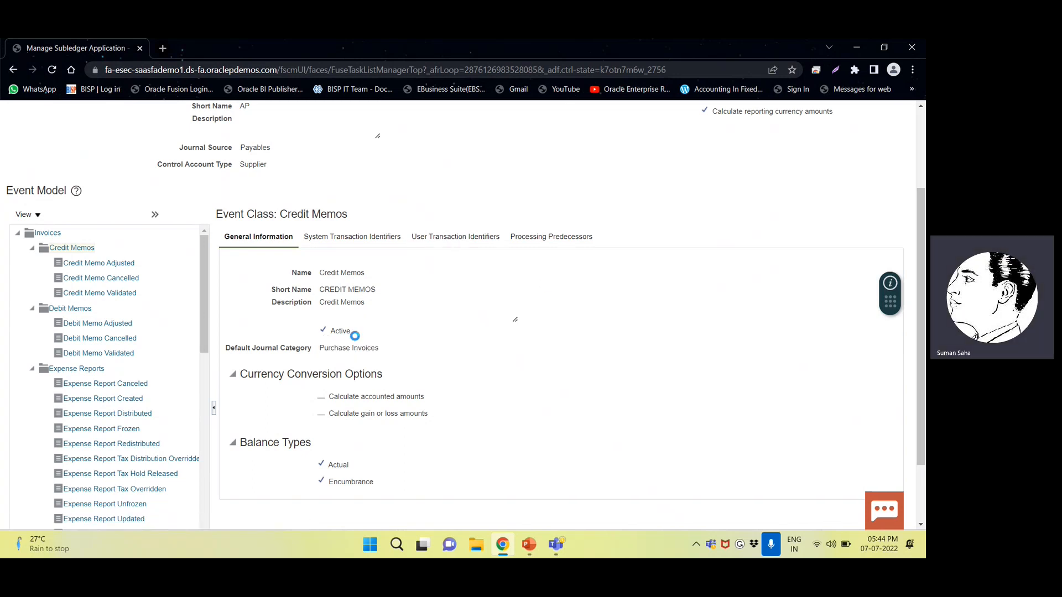
- View the user transaction identifiers of the Credit Memos event class and open the Credit Memo Adjusted event type
click(455, 236)
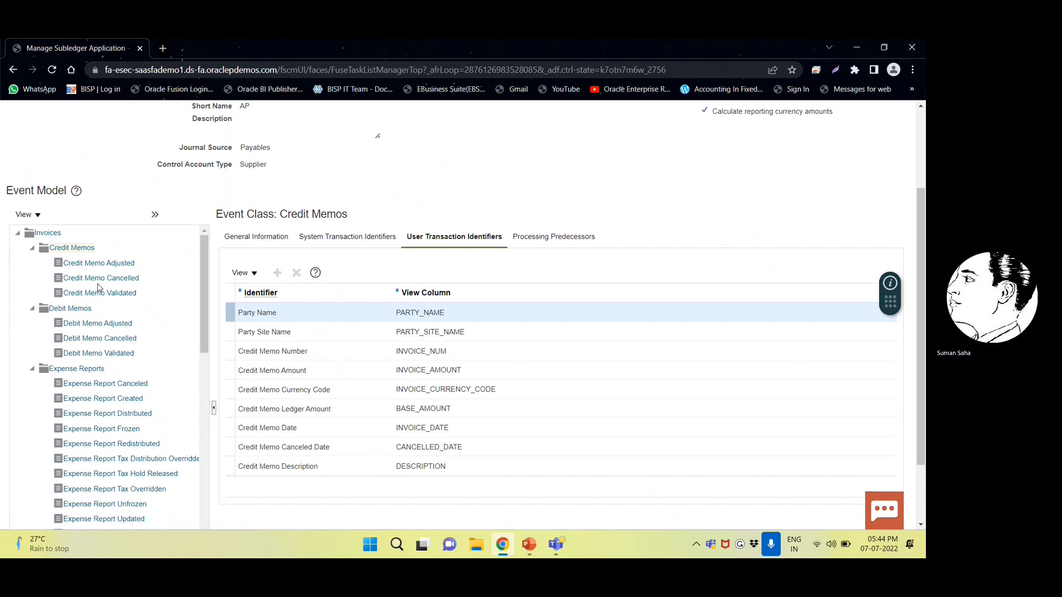
click(78, 263)
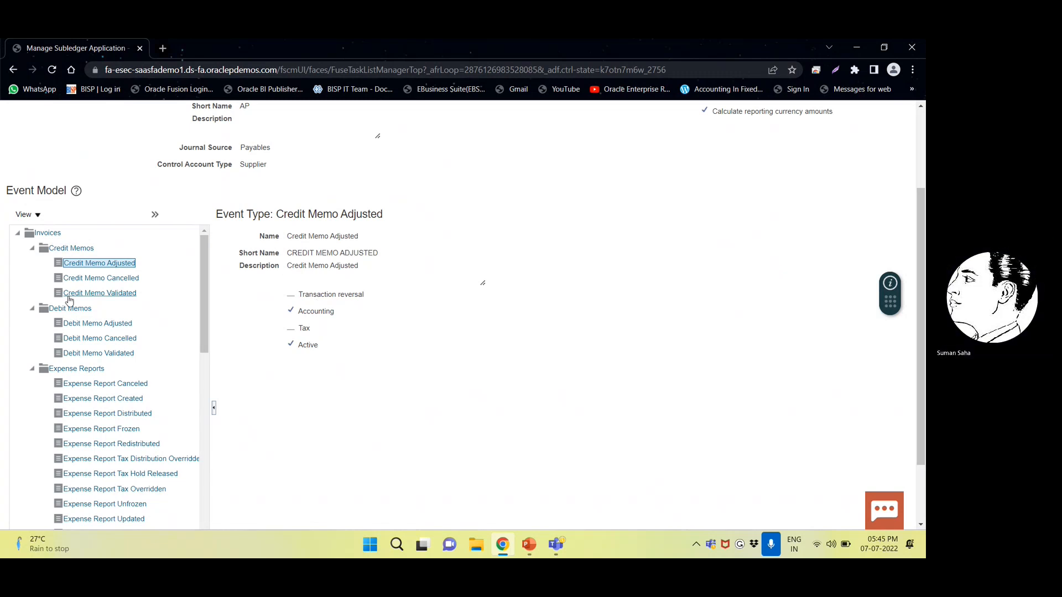
- Open the Invoices event class and review its system transaction identifiers and default journal category
scroll(71, 325, down, 3)
scroll(117, 364, down, 3)
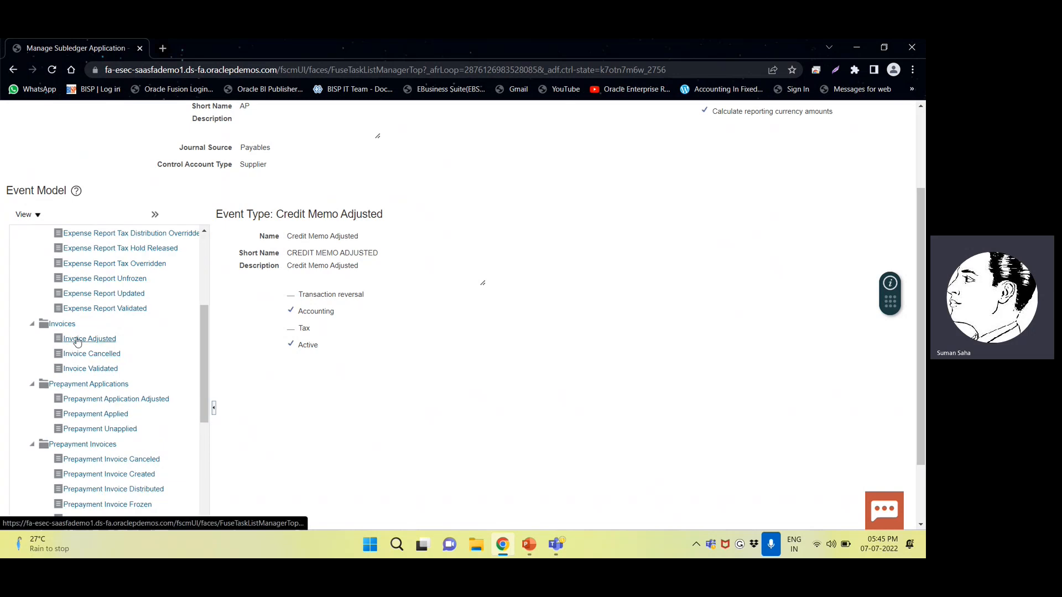
click(60, 323)
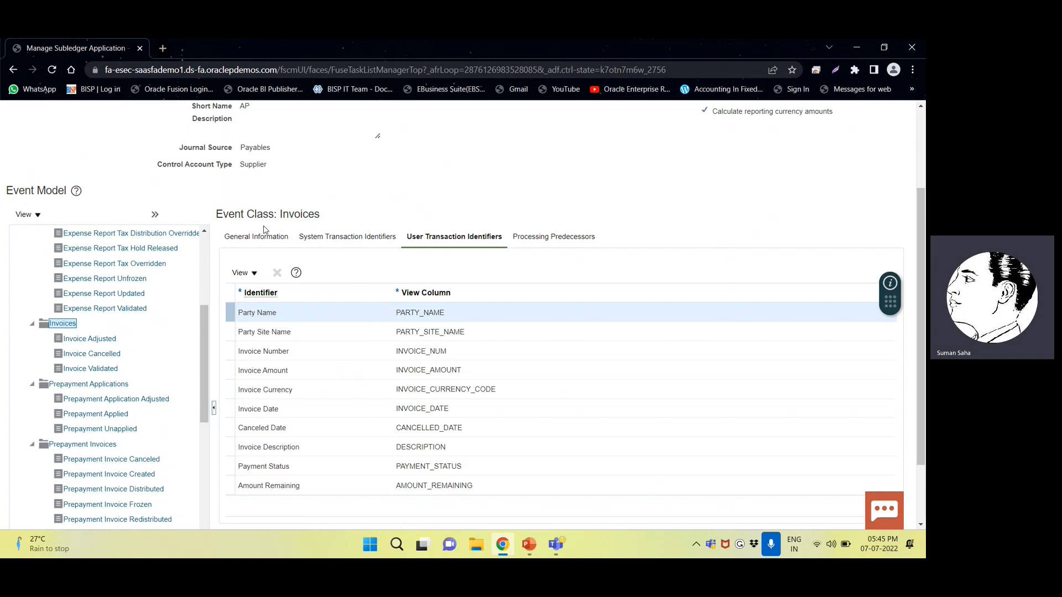
click(348, 236)
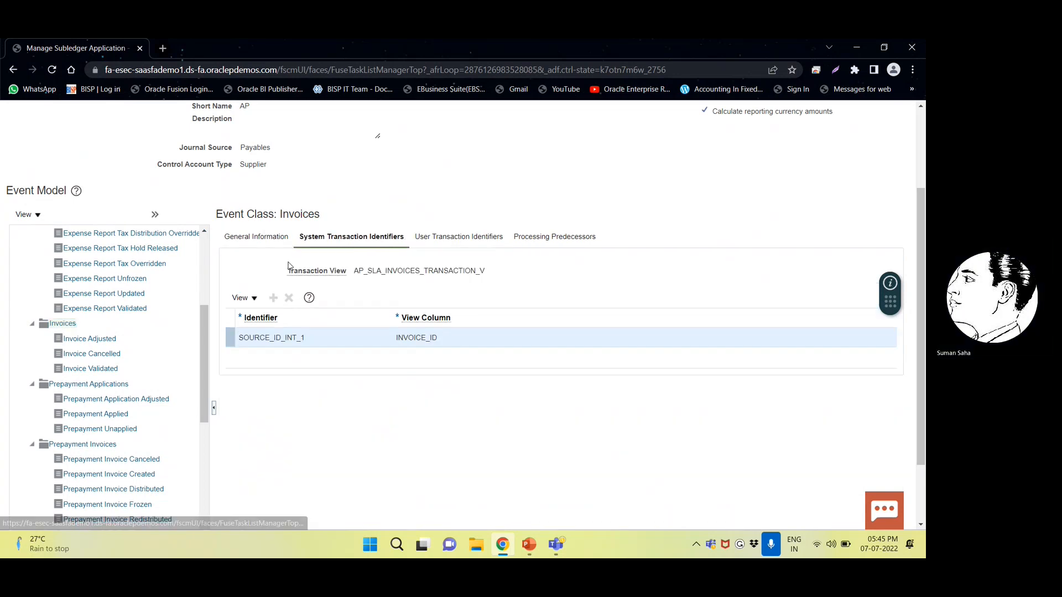
click(260, 237)
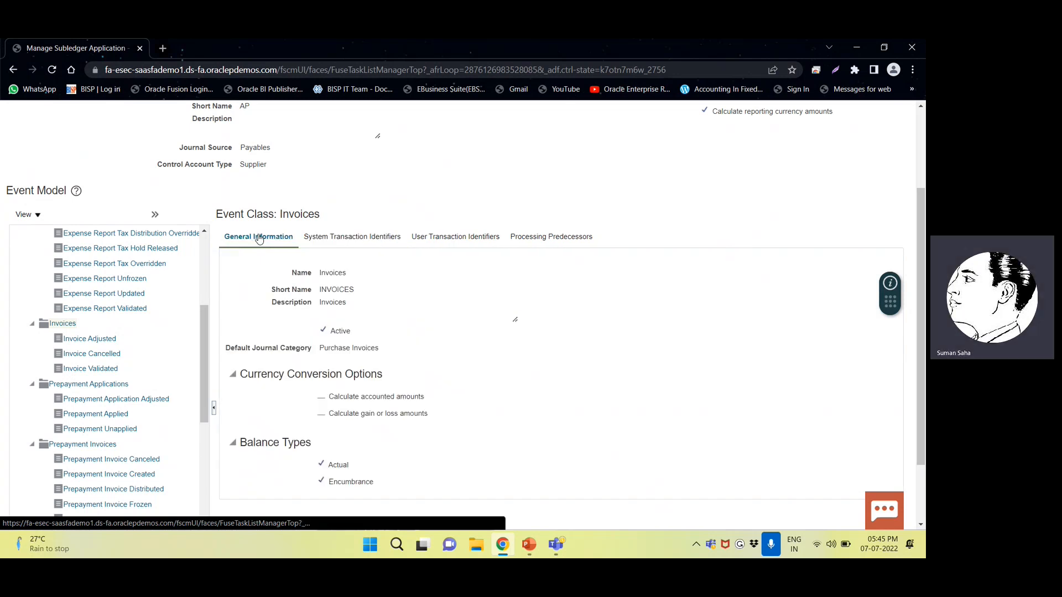
drag(320, 352, 377, 352)
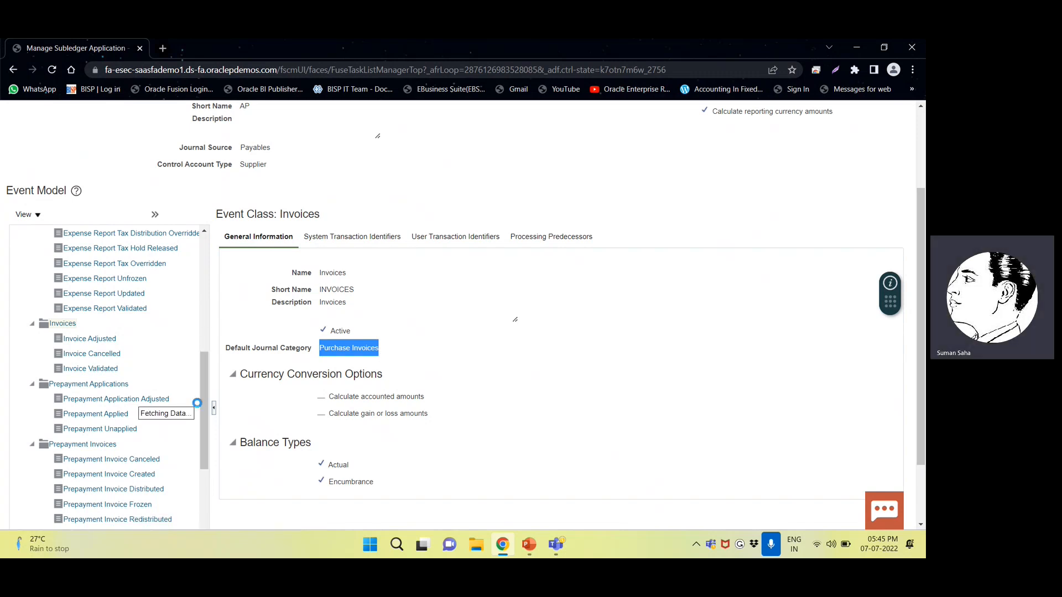
- Open the Future Dated Payments event class under Payments and view its general information
scroll(204, 397, down, 8)
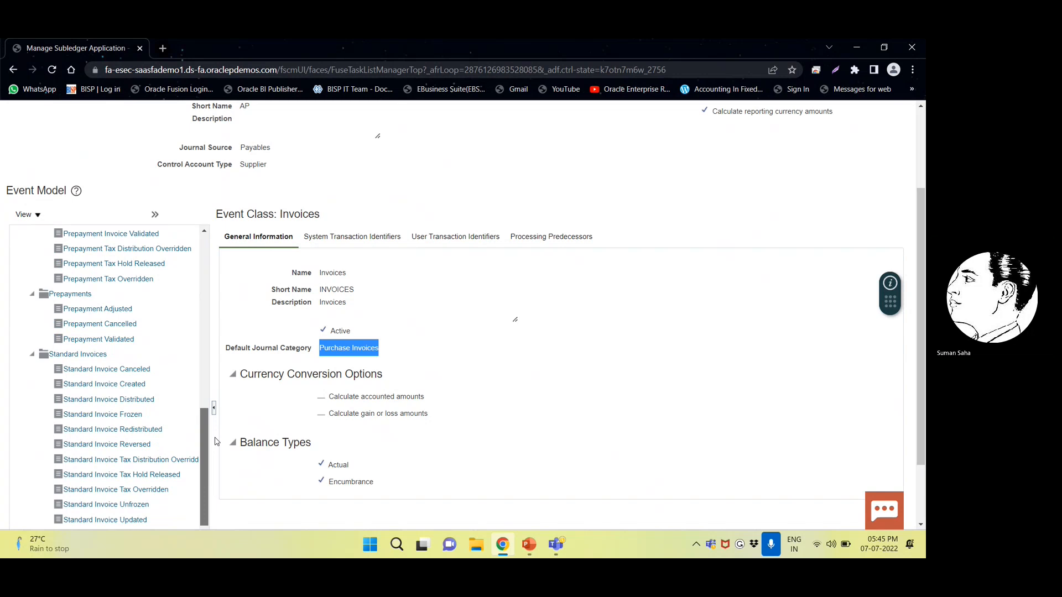
scroll(204, 407, down, 5)
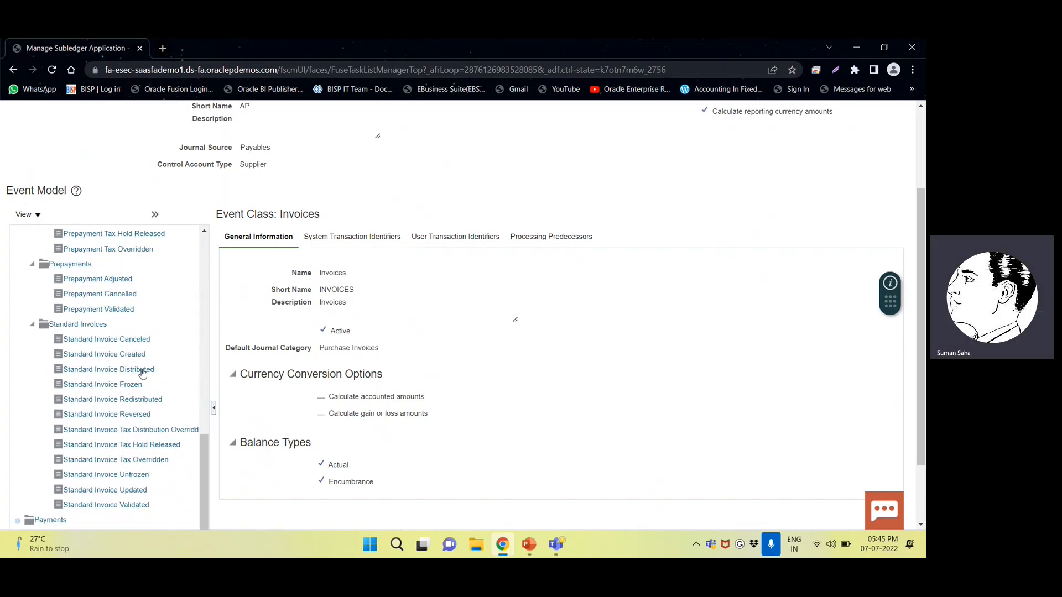
scroll(142, 373, down, 2)
scroll(142, 374, down, 1)
click(80, 434)
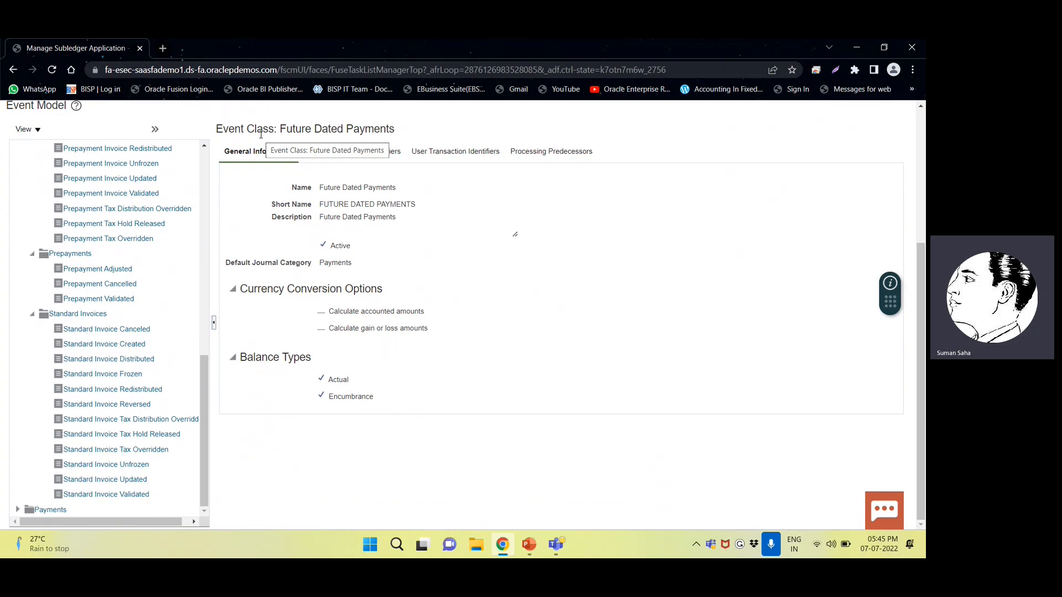
- Look back through the Payables event model, collapse its Invoices process category and close the Payables subledger application
scroll(64, 350, up, 5)
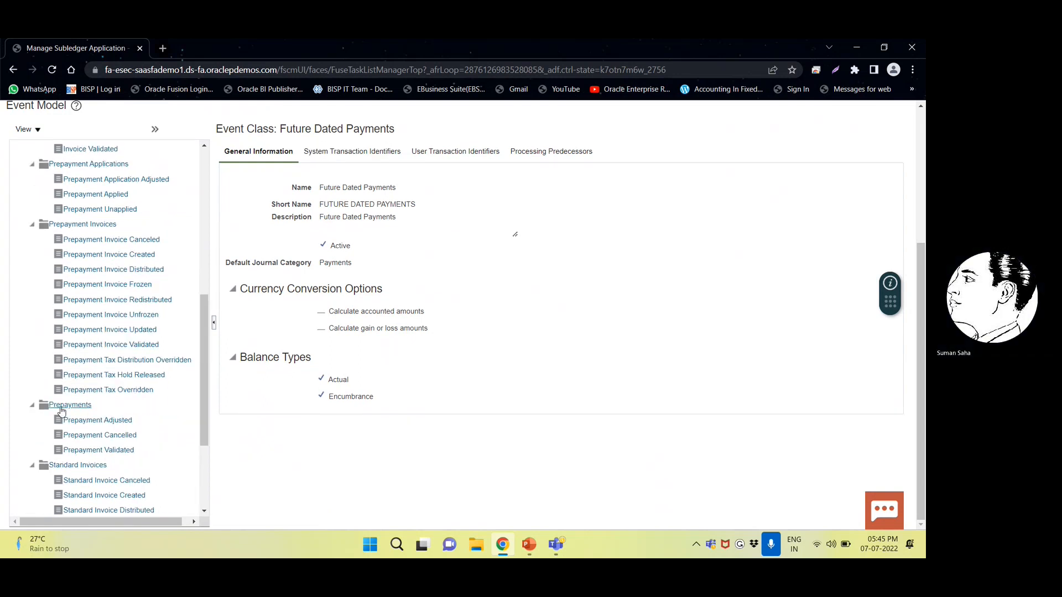
scroll(34, 302, down, 5)
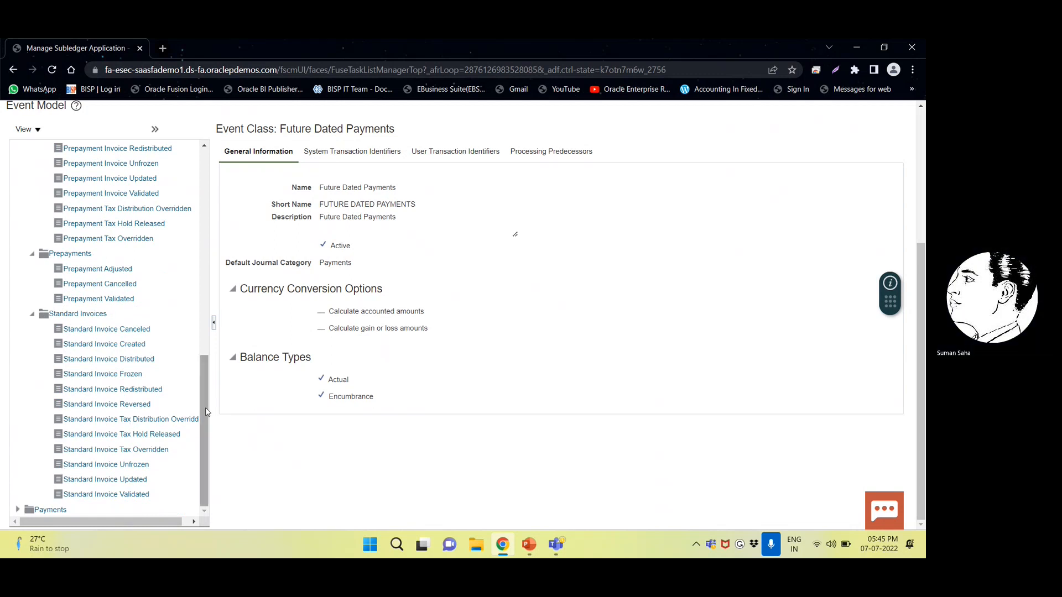
drag(204, 410, 216, 461)
scroll(211, 360, up, 10)
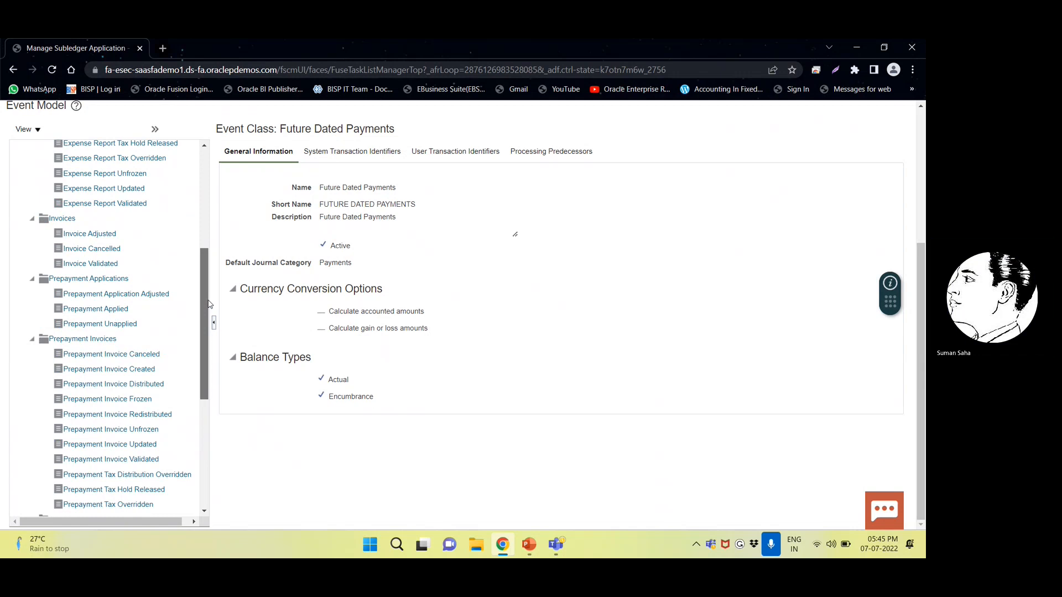
scroll(99, 238, up, 5)
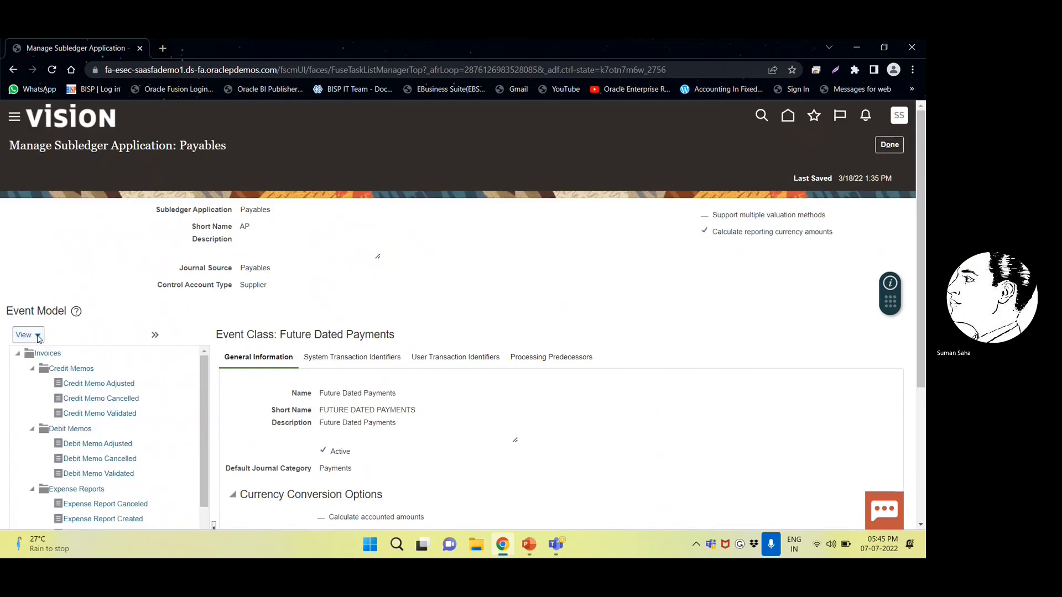
click(19, 353)
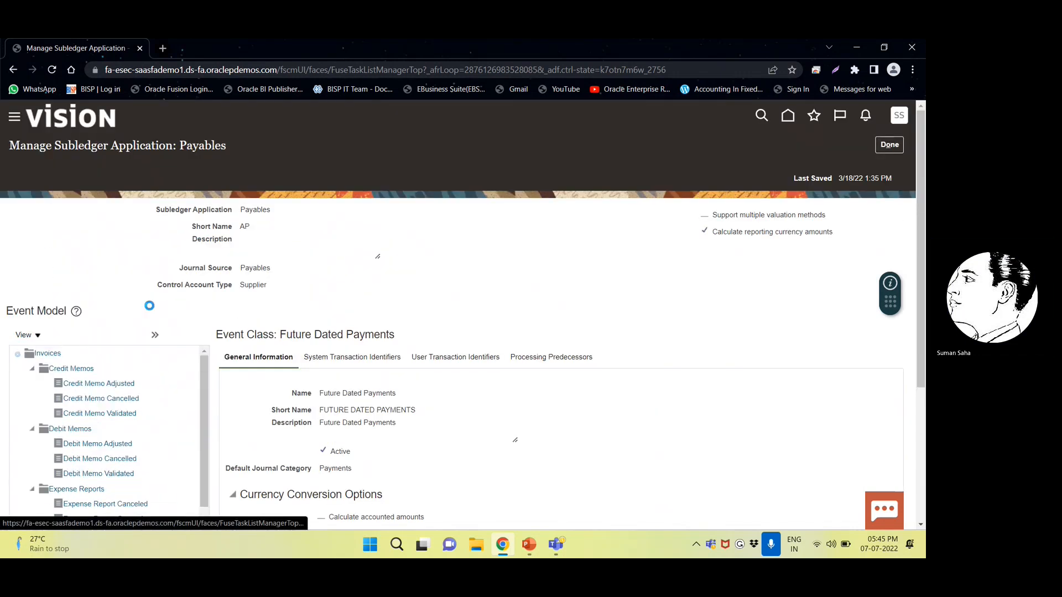
click(889, 146)
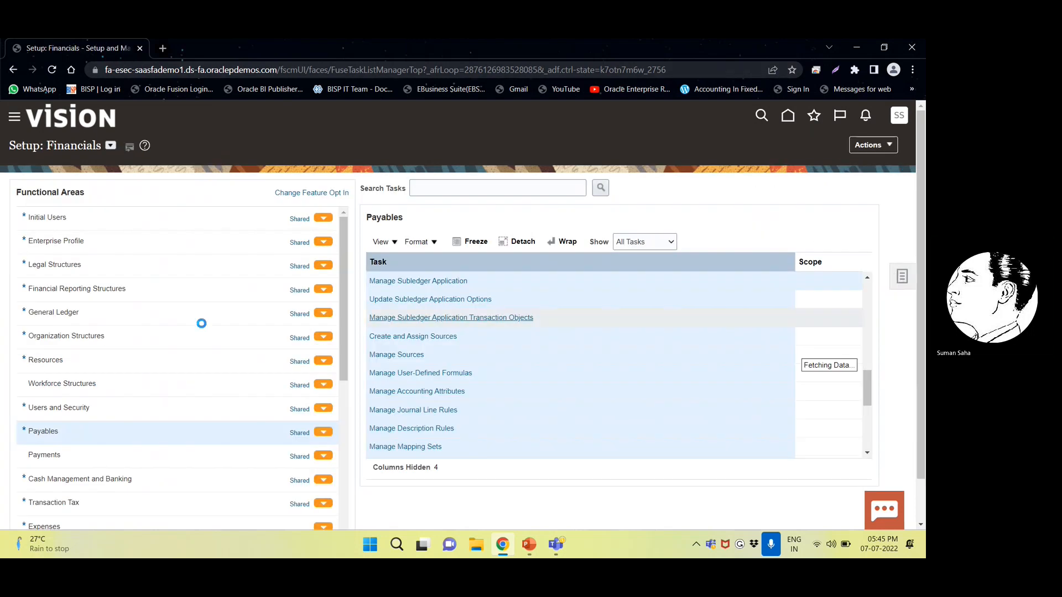
- Show all tasks for the Receivables functional area and open its Manage Subledger Application task
scroll(59, 473, down, 3)
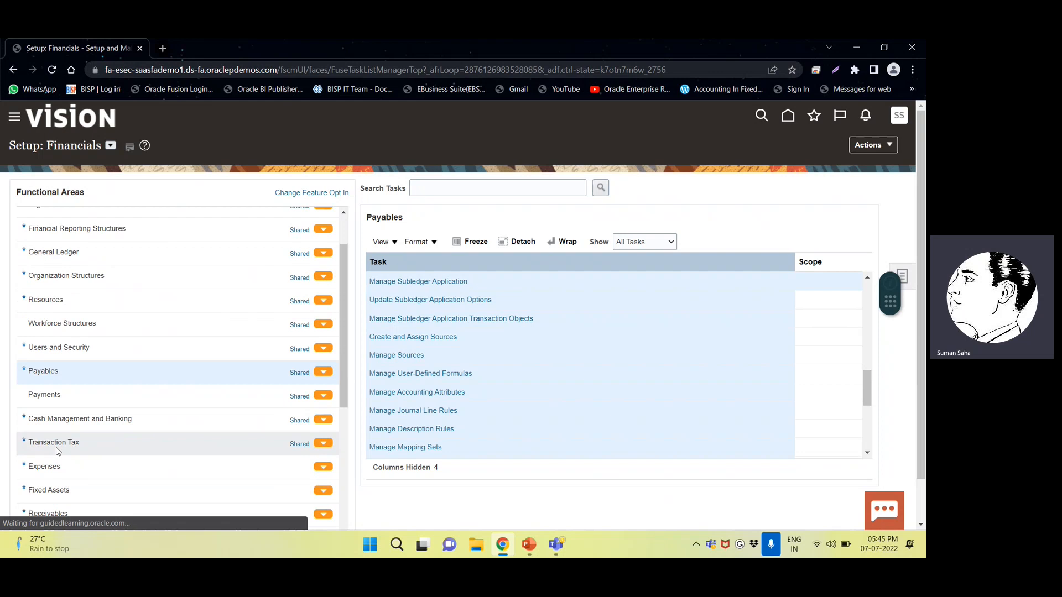
click(47, 453)
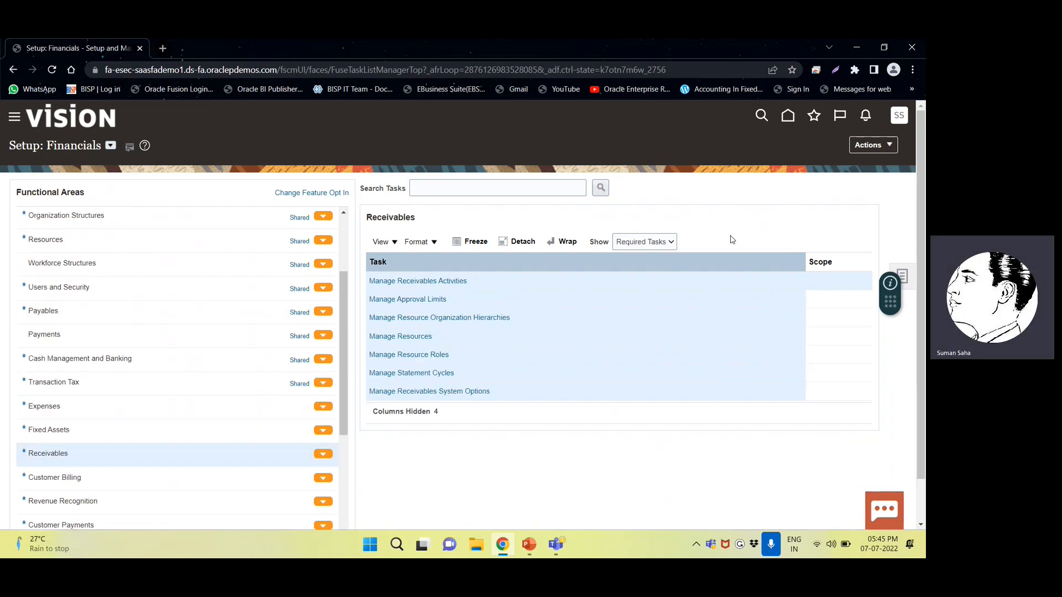
click(639, 241)
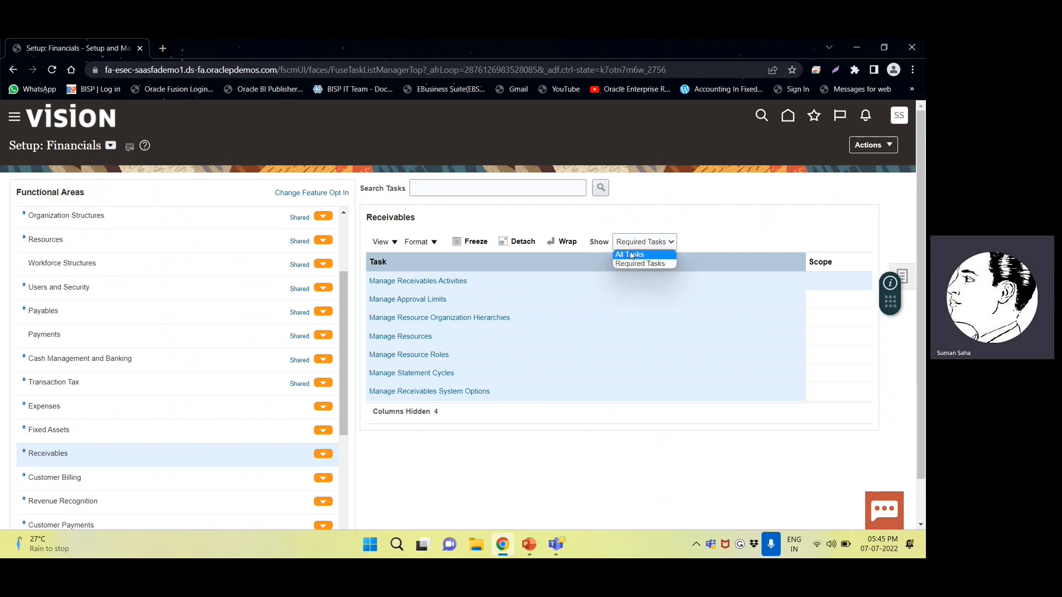
click(630, 255)
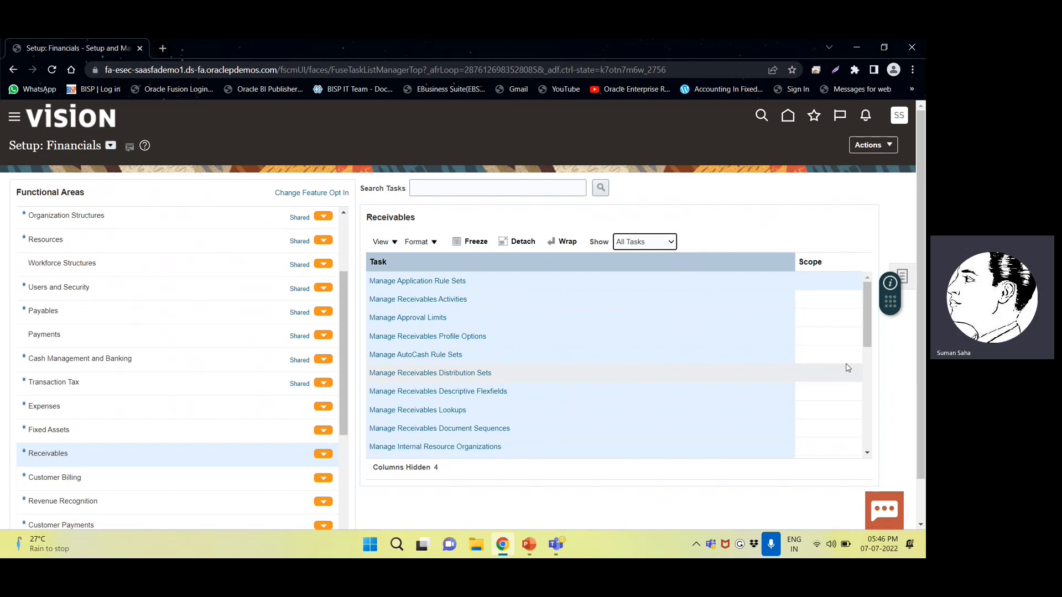
drag(867, 339, 900, 449)
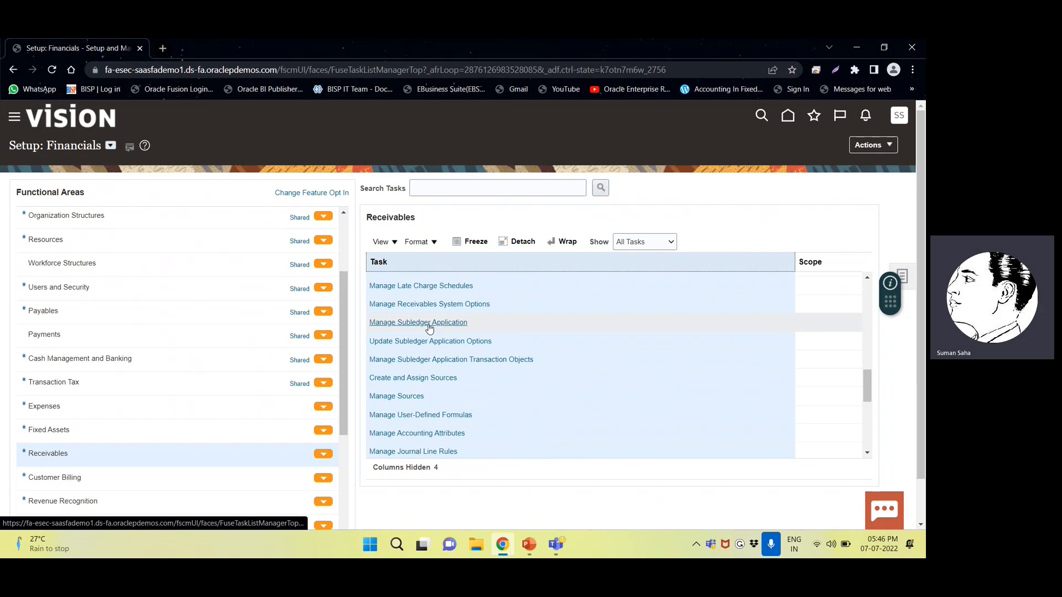
click(429, 325)
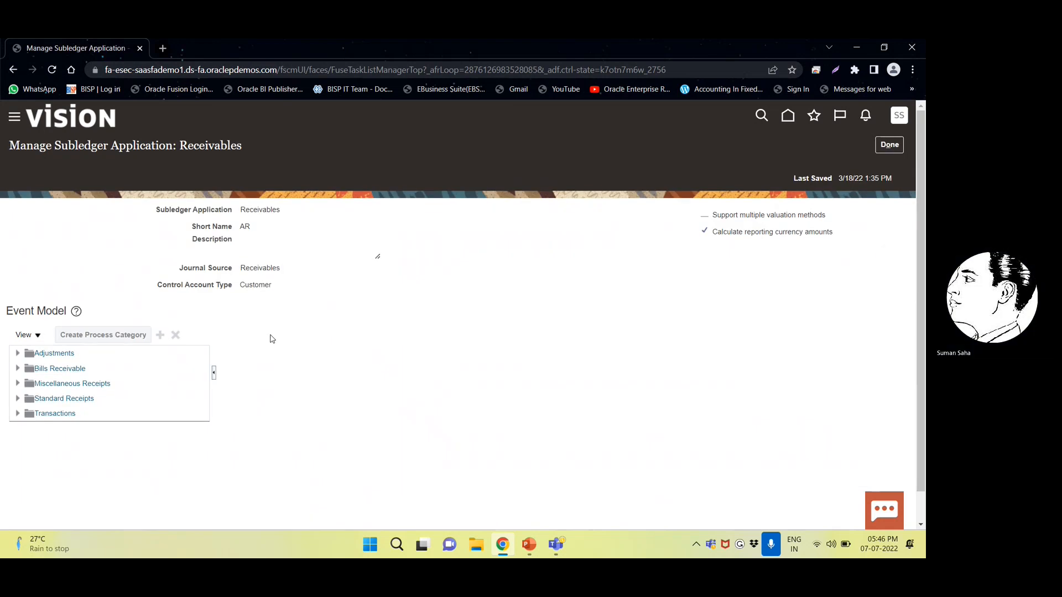
- Review the Receivables subledger application's name, short name and journal source
drag(156, 210, 277, 209)
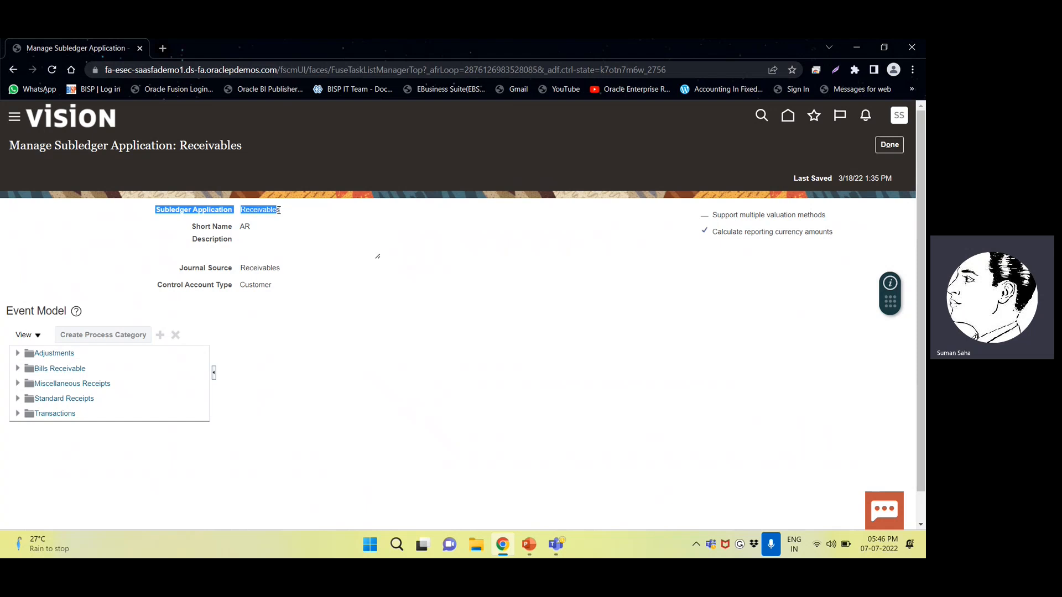
drag(237, 228, 262, 230)
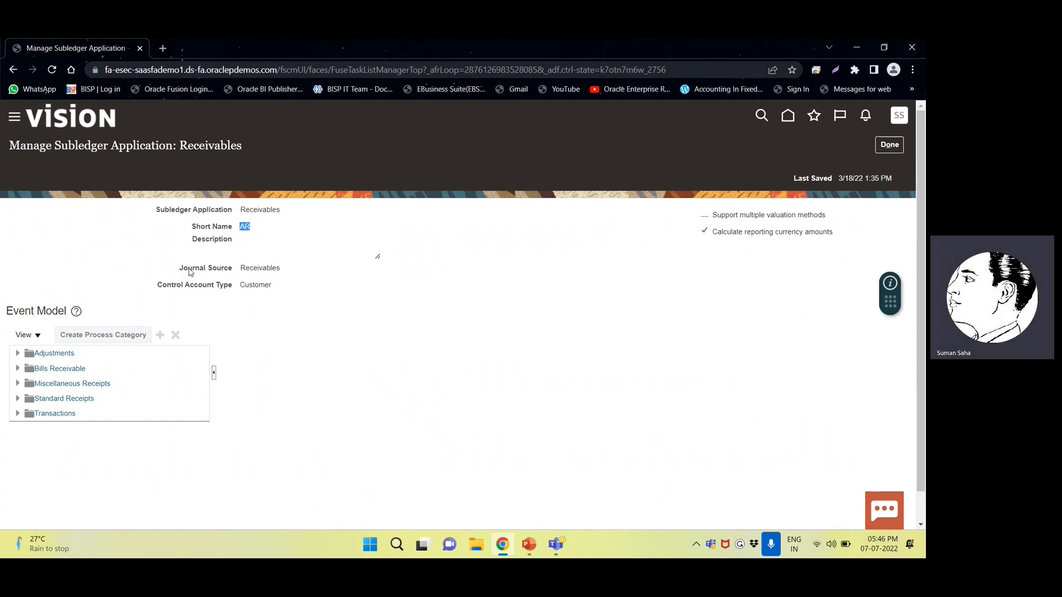
drag(240, 271, 280, 275)
- Expand the Adjustments process category and view its Adjustment event class and the Adjustment Created event type
click(42, 353)
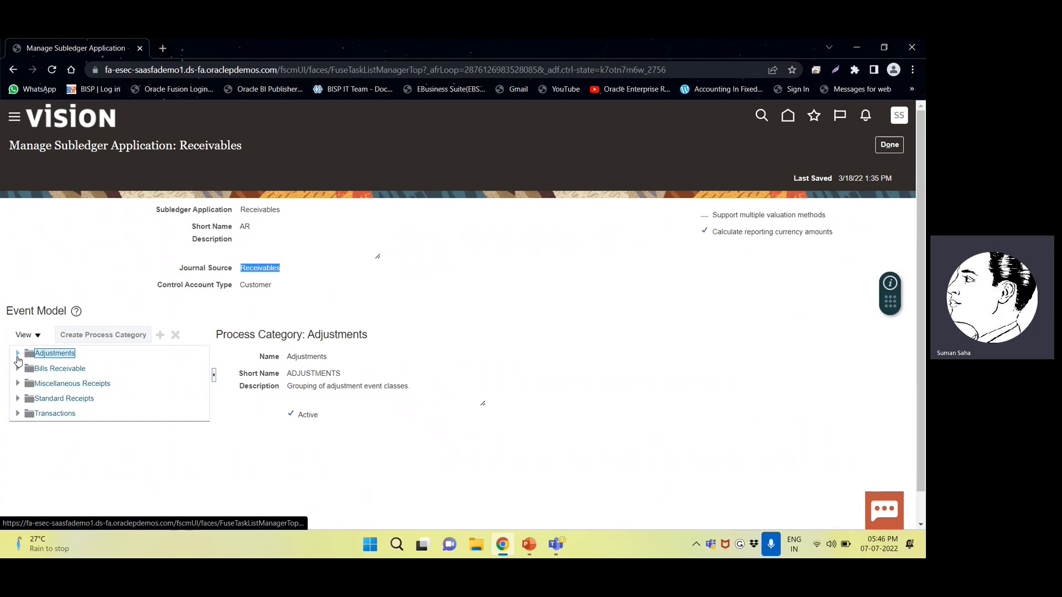
click(17, 353)
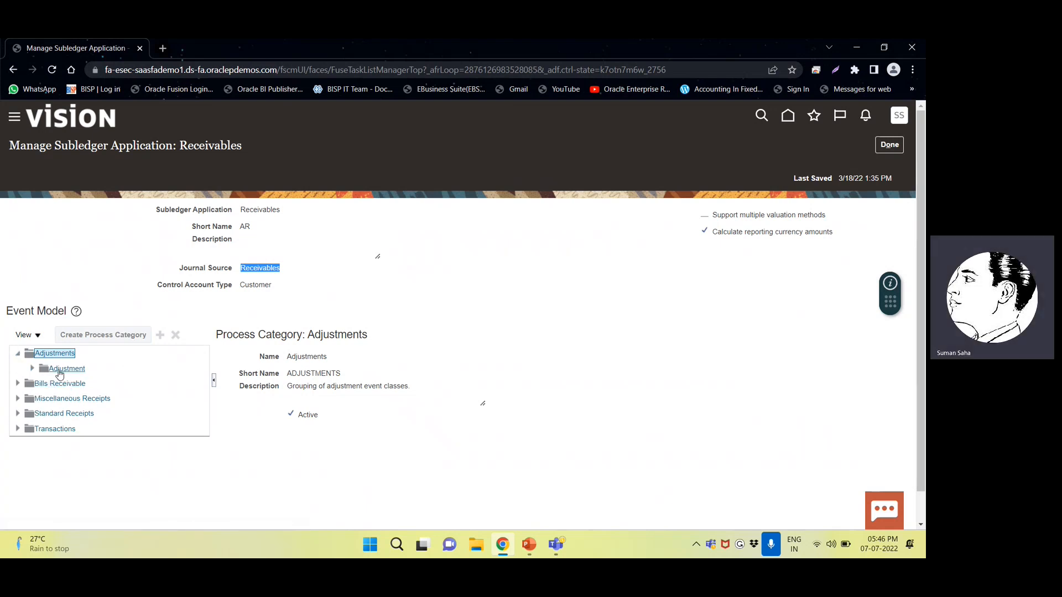
click(54, 368)
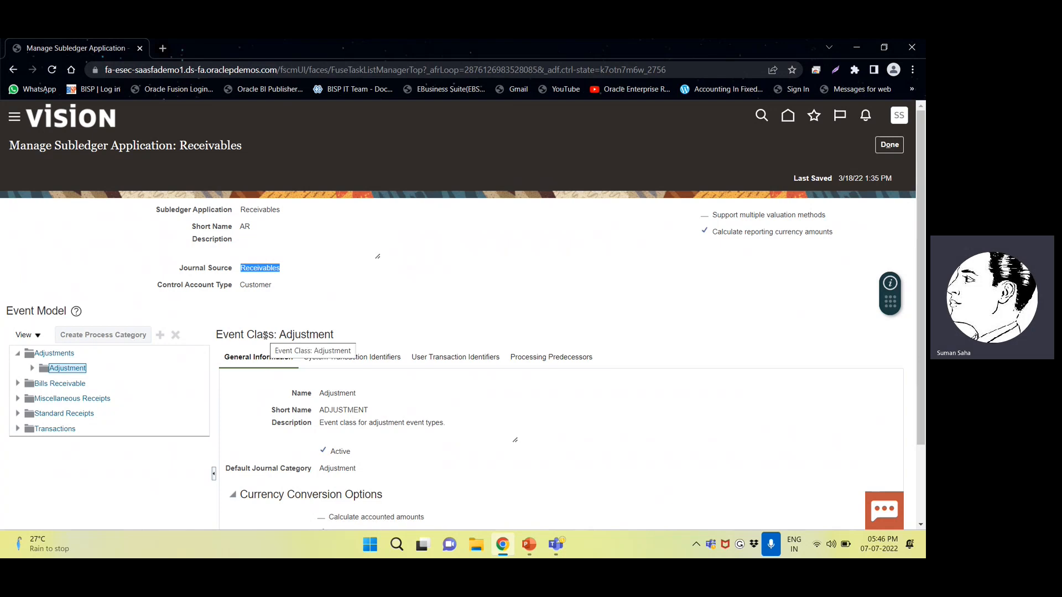
click(32, 369)
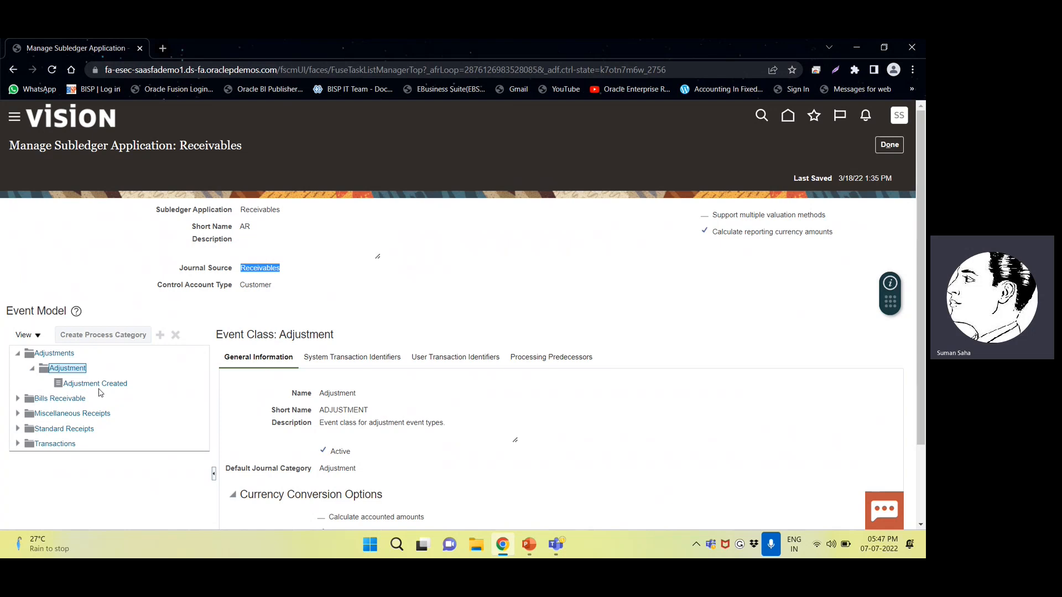
click(97, 384)
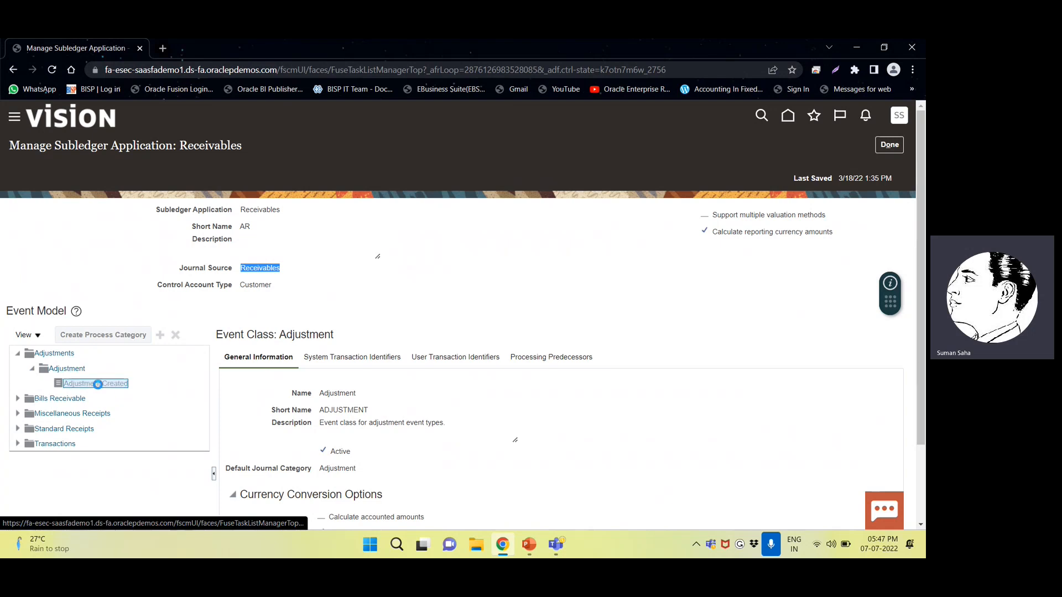
- Expand the Bills Receivable and Transactions process categories to view their event classes
click(18, 398)
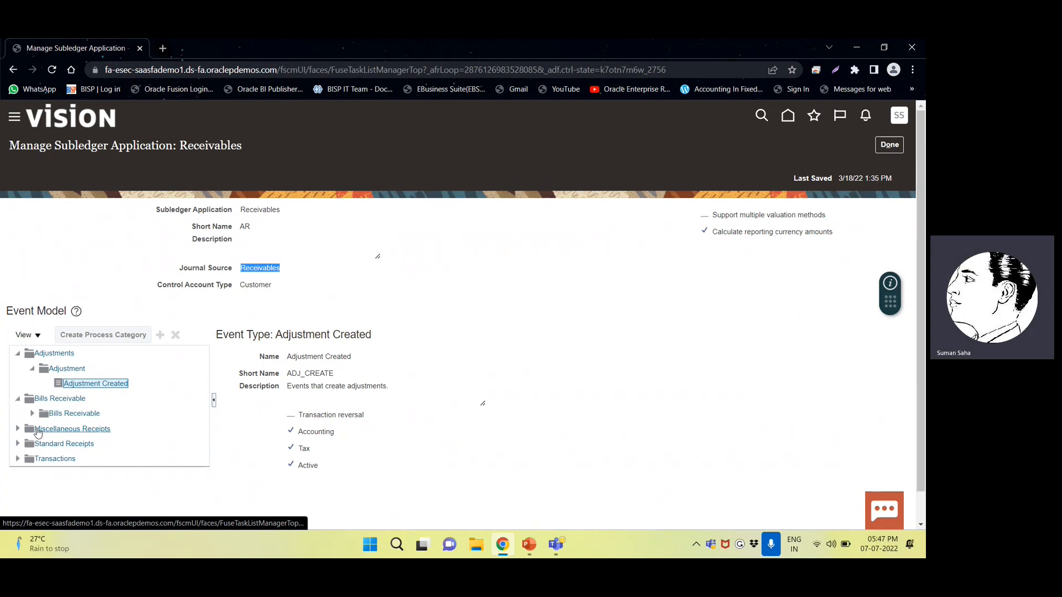
scroll(271, 412, down, 1)
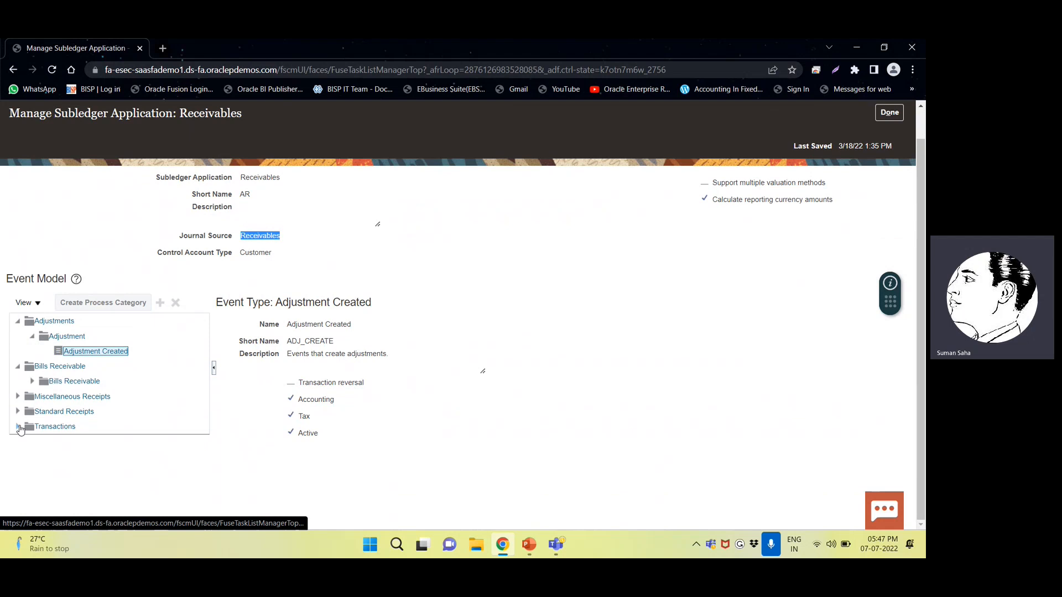
click(19, 427)
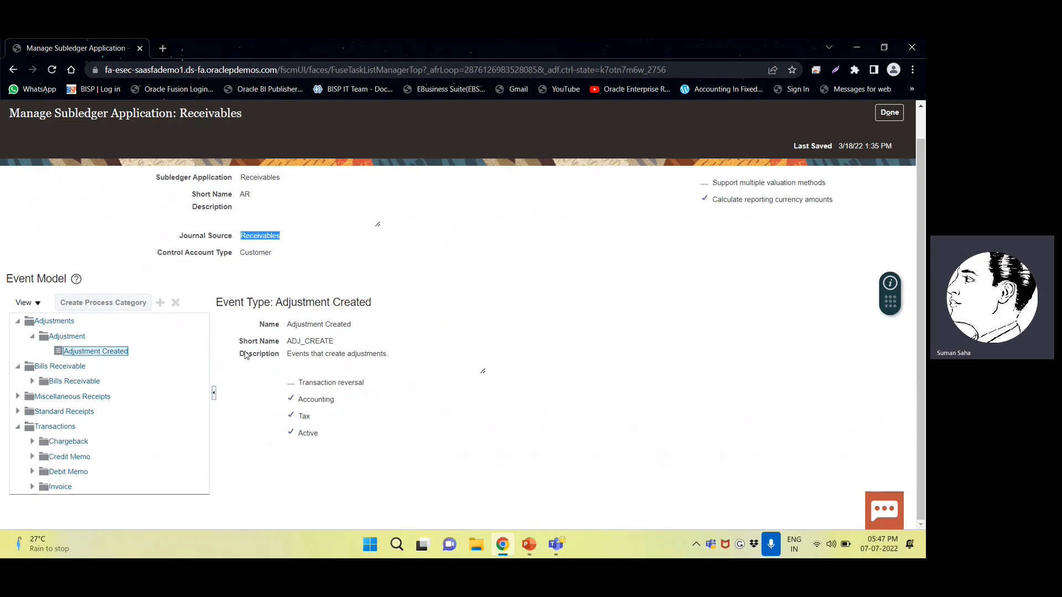
- Close the Receivables subledger application and open the Payables Invoices work area from the home page
scroll(178, 359, up, 1)
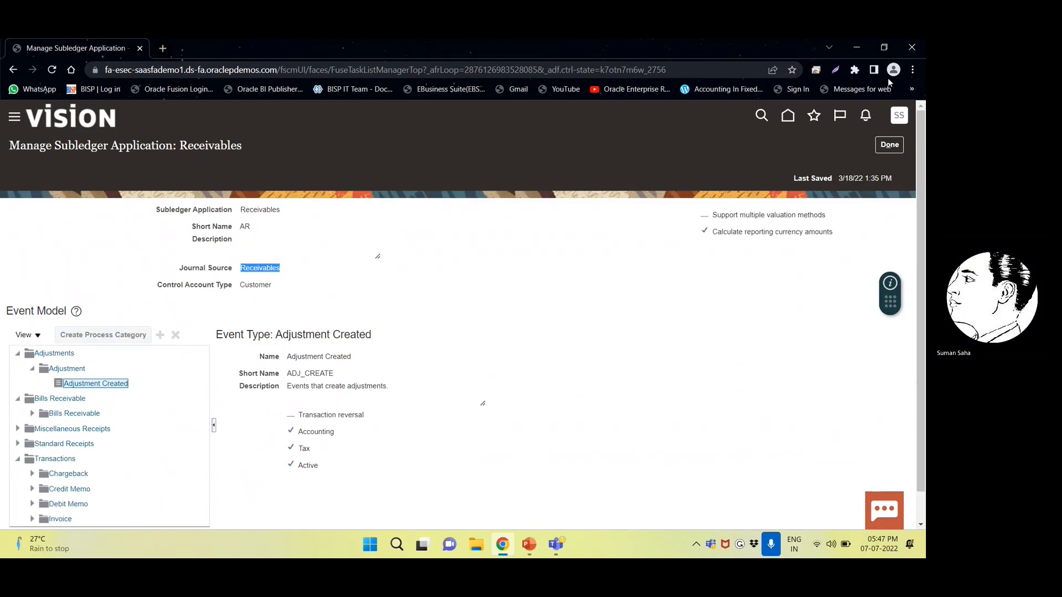
click(890, 150)
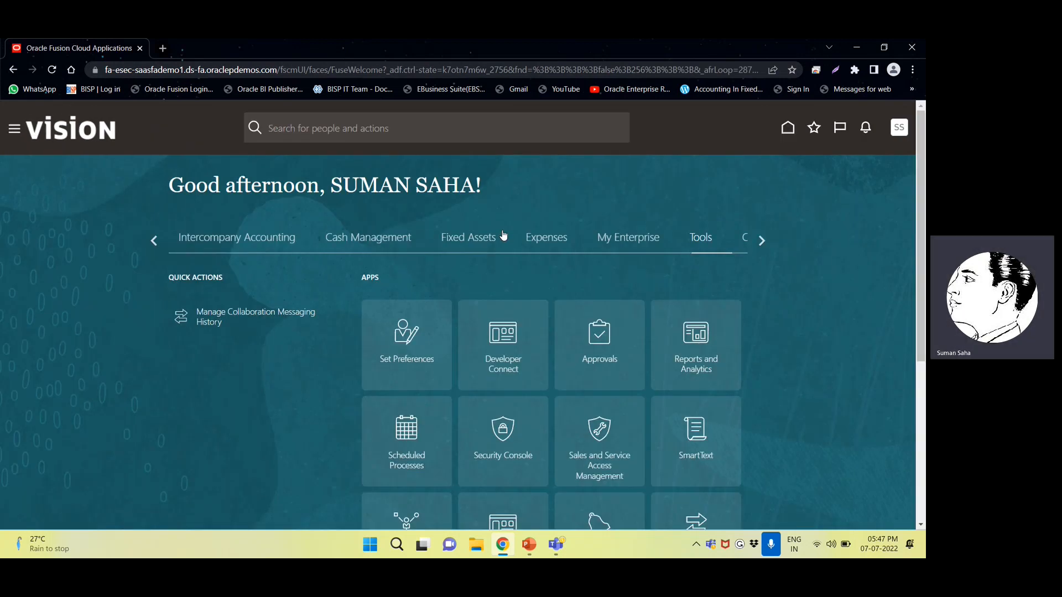
click(153, 241)
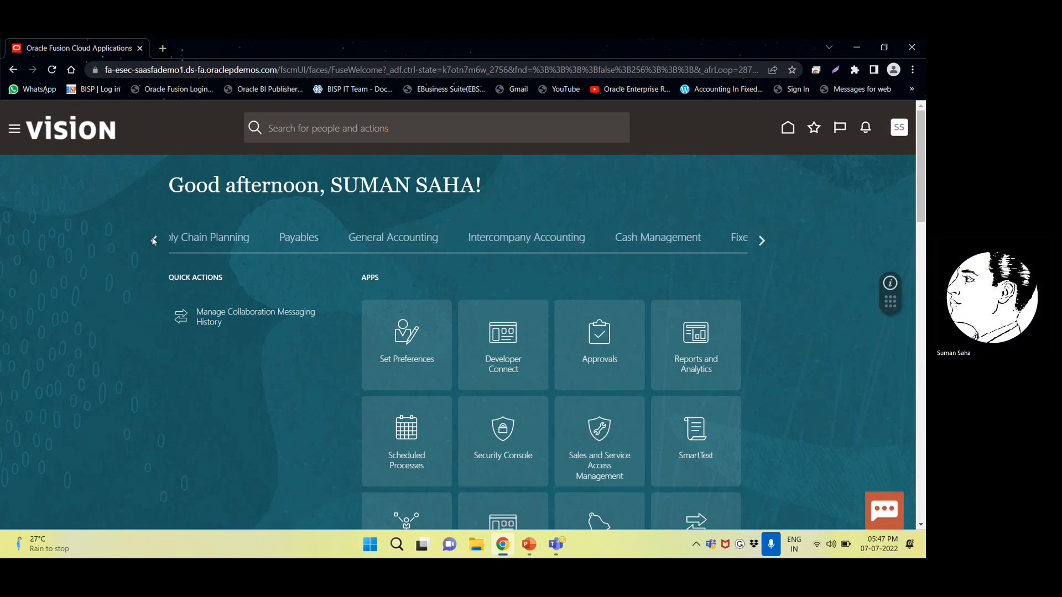
click(317, 240)
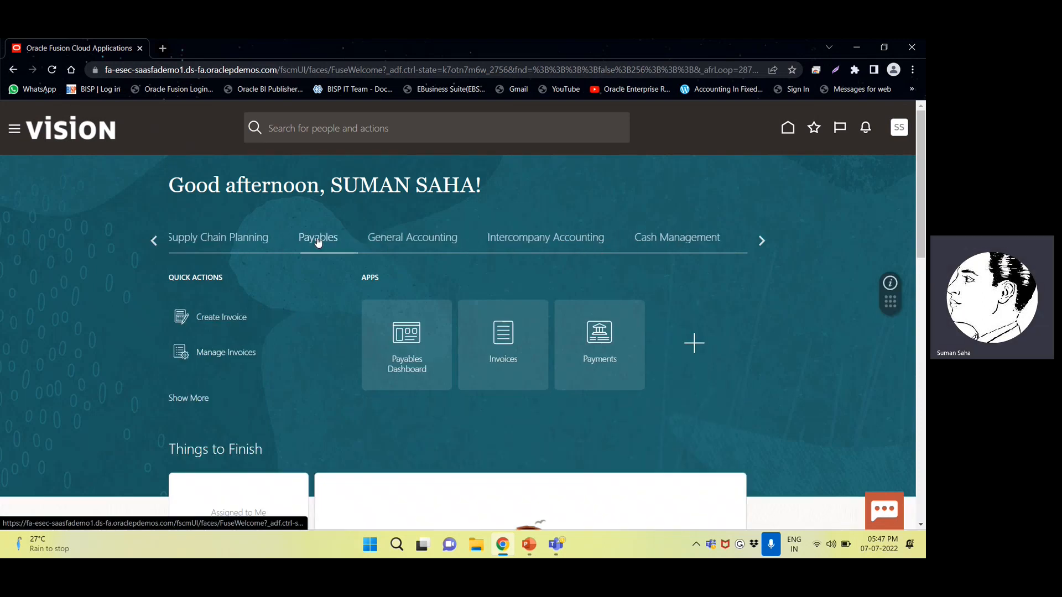
click(498, 335)
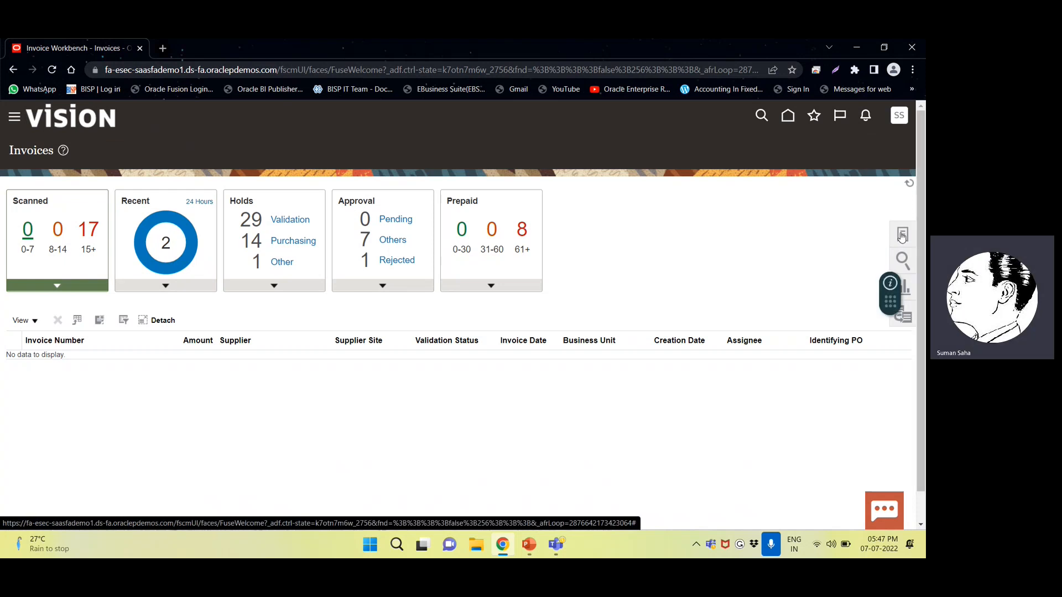
- List the invoices from the last 24 hours and open EFG Company's invoice E/1122
click(902, 237)
click(160, 247)
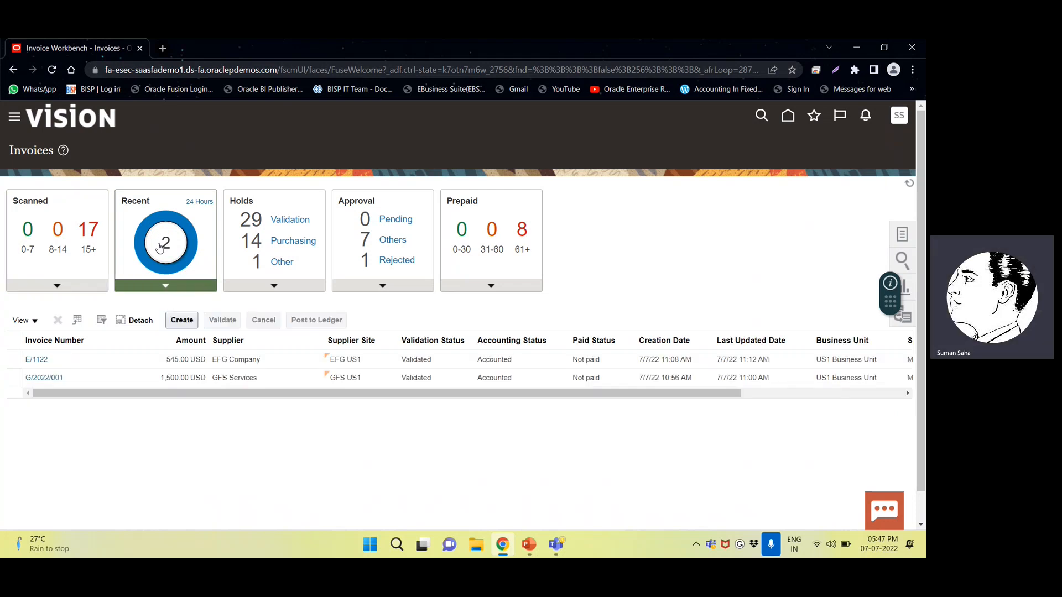
click(39, 360)
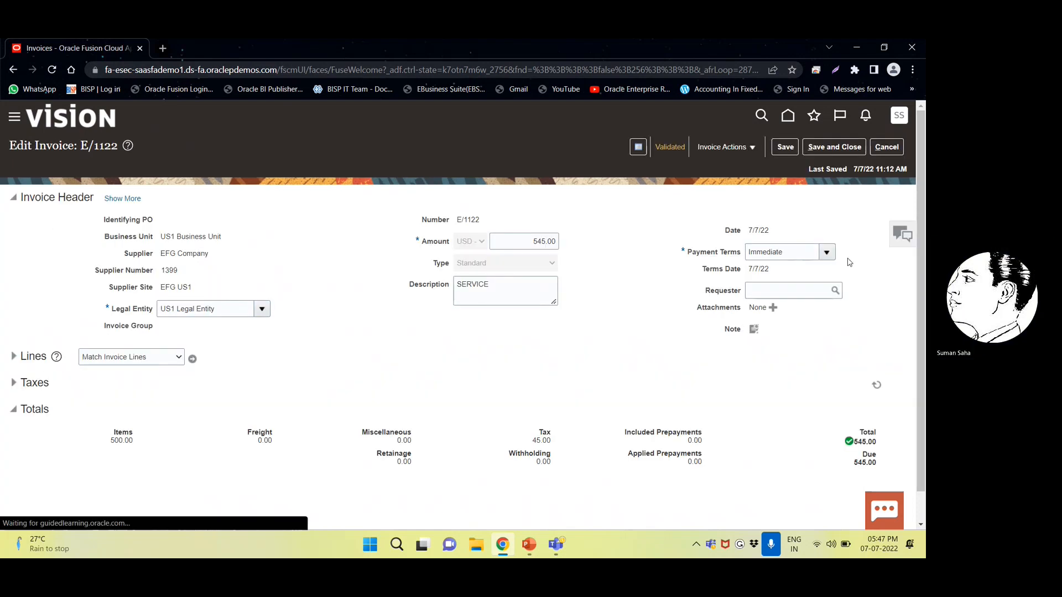
- Look over the invoice's available actions, its record creation details and its status and holds summary
click(721, 148)
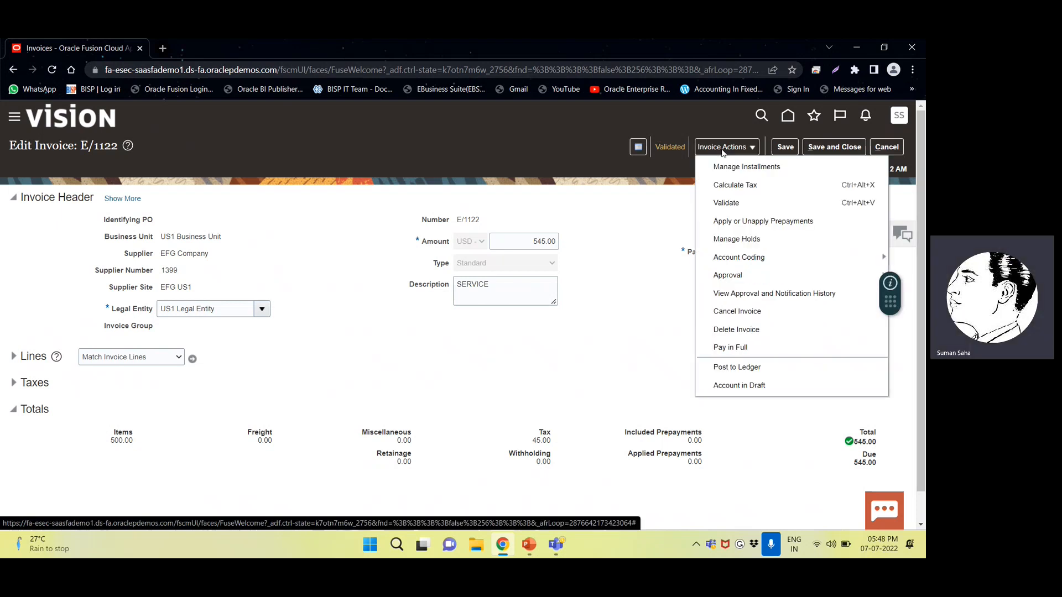
click(639, 148)
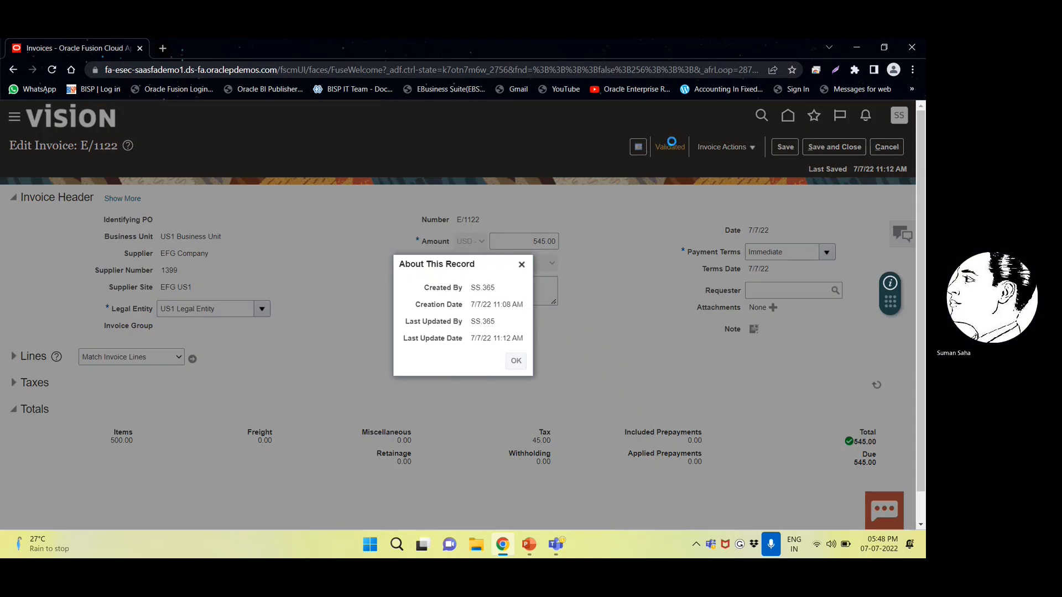
key(Escape)
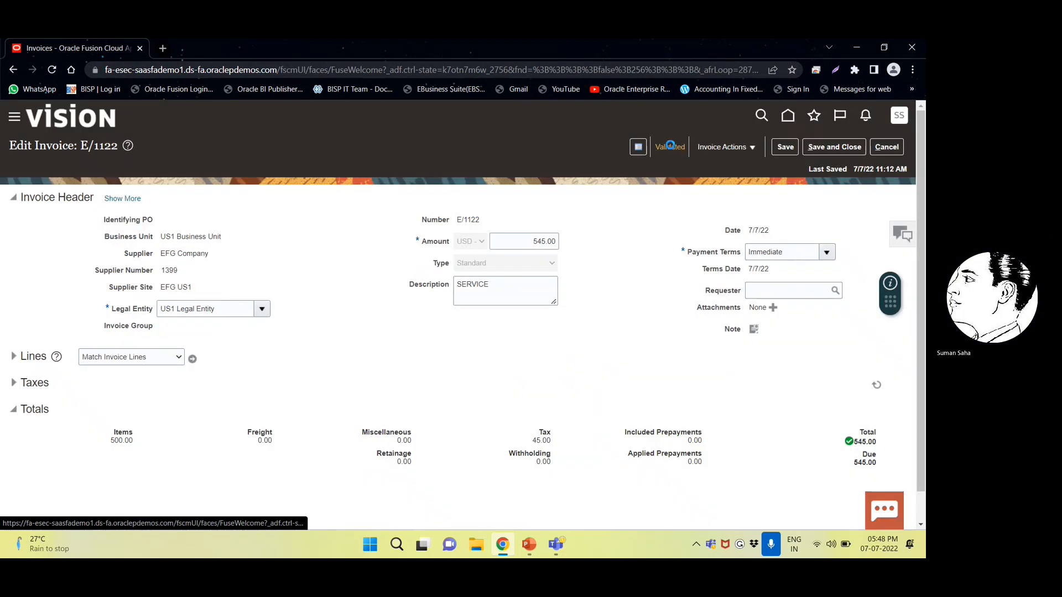
click(671, 146)
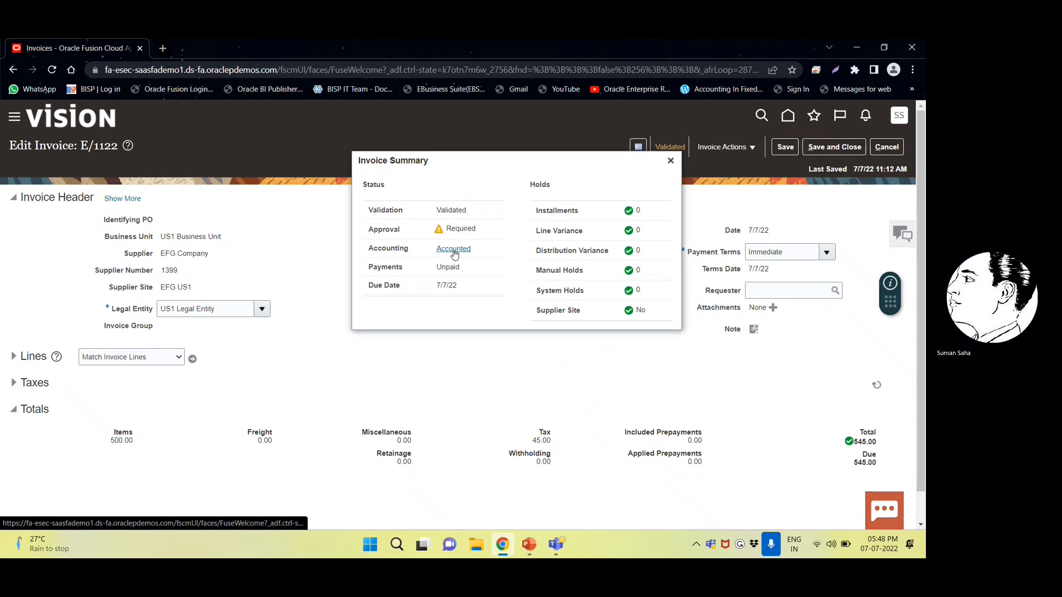
click(670, 160)
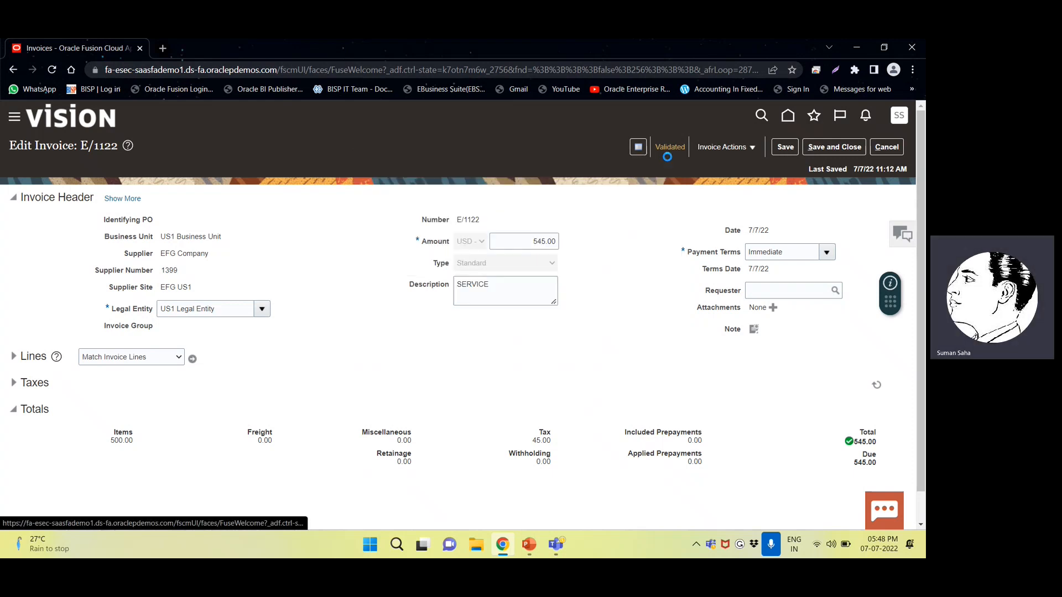
click(731, 147)
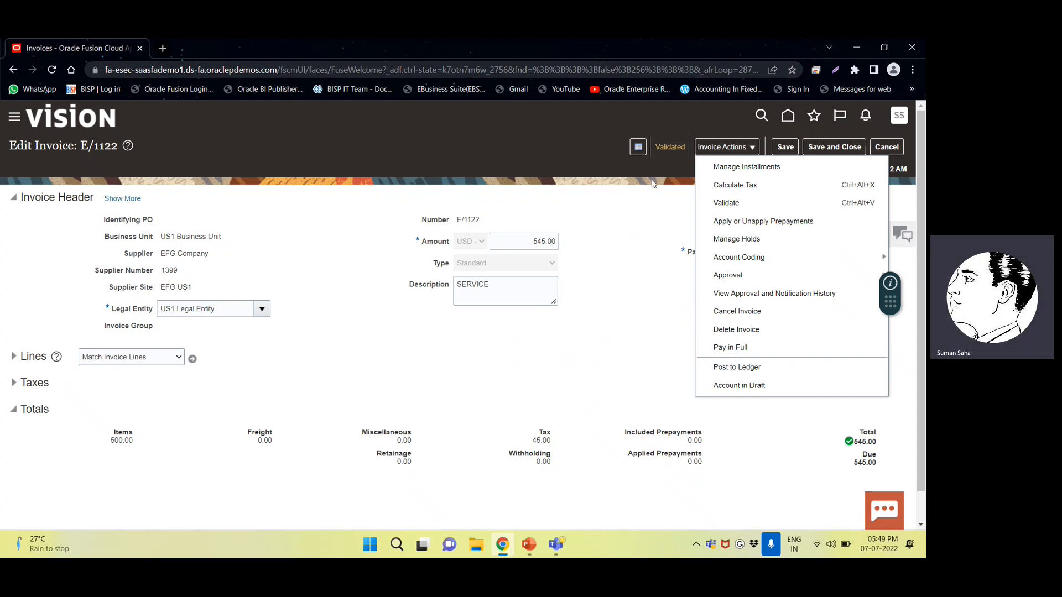
- Switch to the PowerPoint presentation to review the Create Accounting Process Flow slide, and return to the invoice in the browser
click(529, 545)
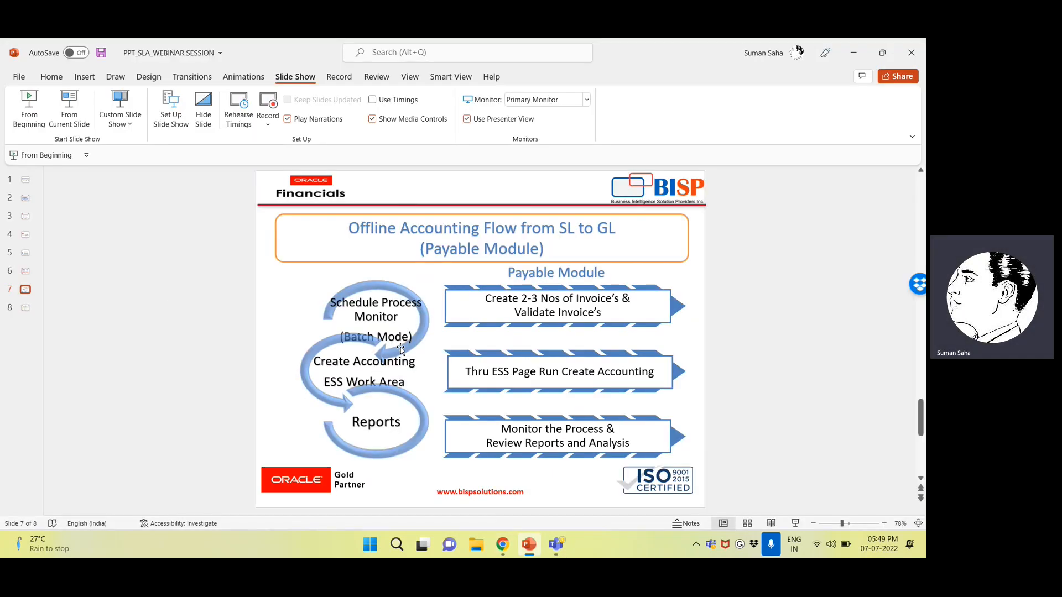
click(25, 198)
click(25, 217)
click(27, 234)
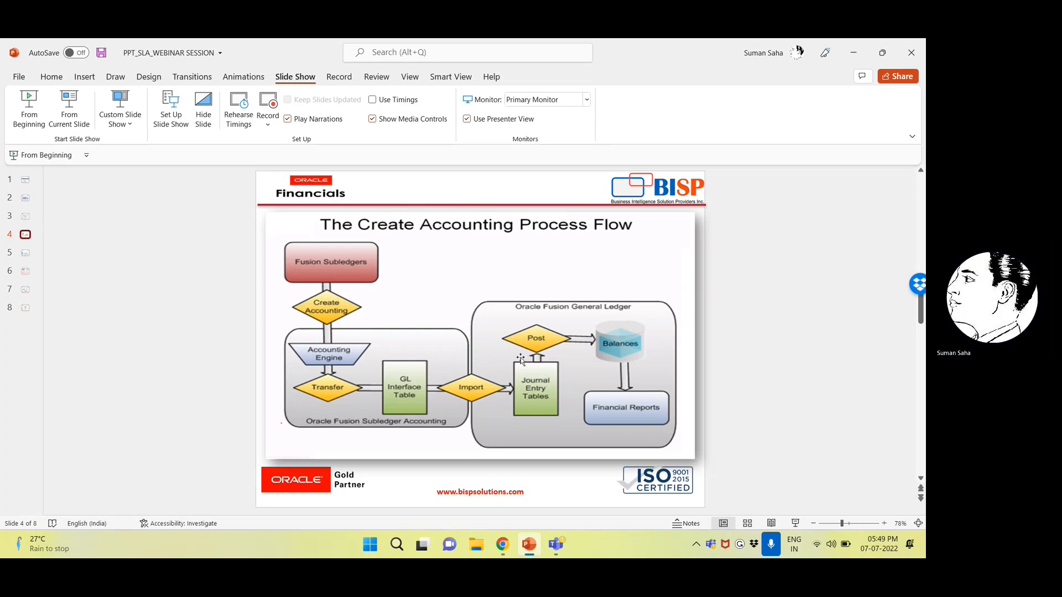
click(854, 55)
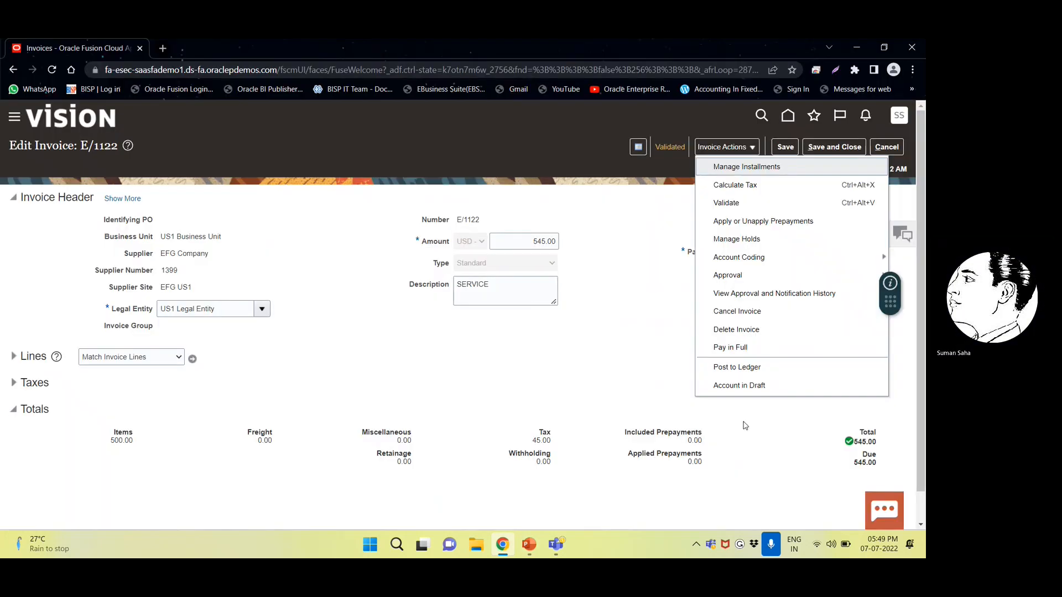
- Close invoice E/1122 without saving and start creating a new Payables invoice
click(601, 339)
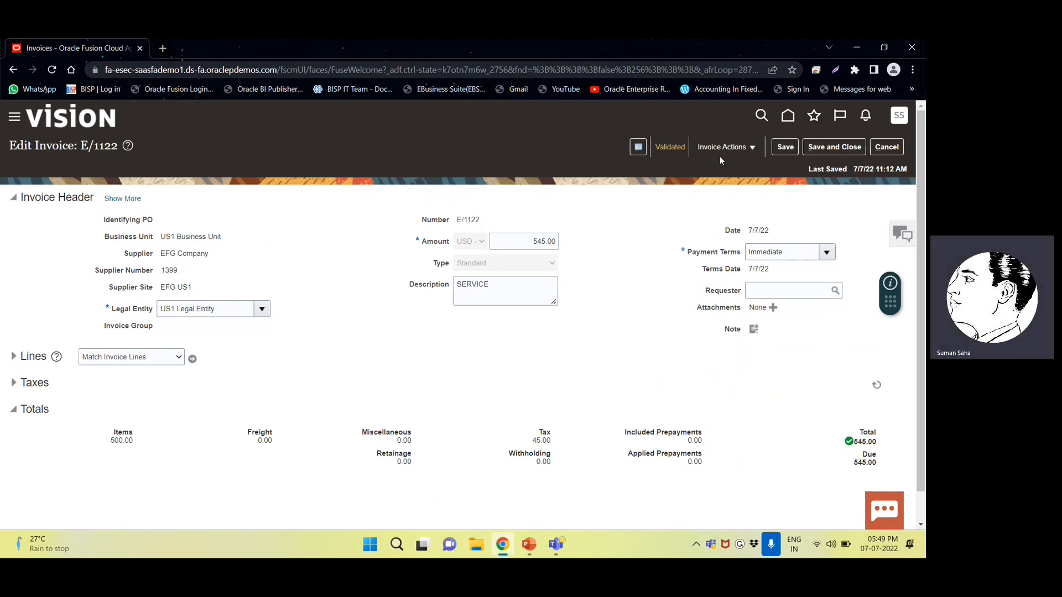
click(897, 145)
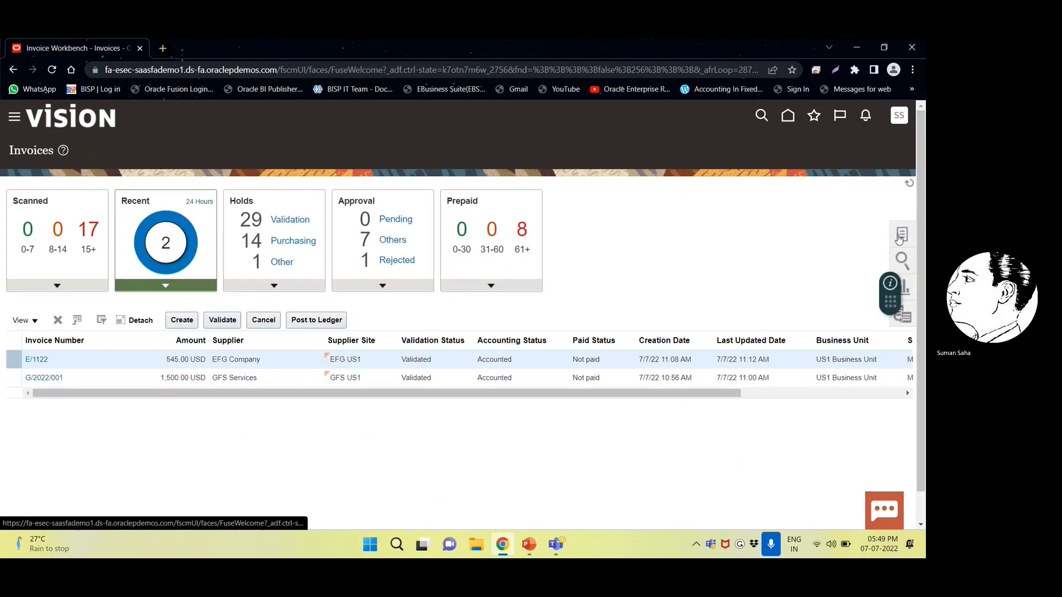
click(893, 237)
click(806, 156)
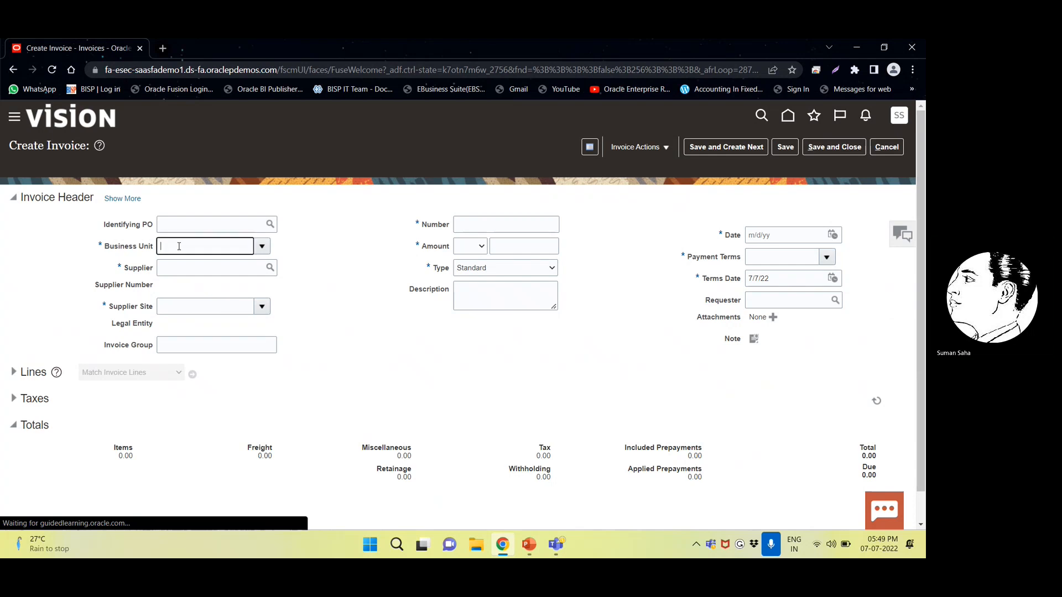
- Set the business unit to US1 Business Unit and the supplier to ABC Consulting with supplier site ABC US1
click(262, 247)
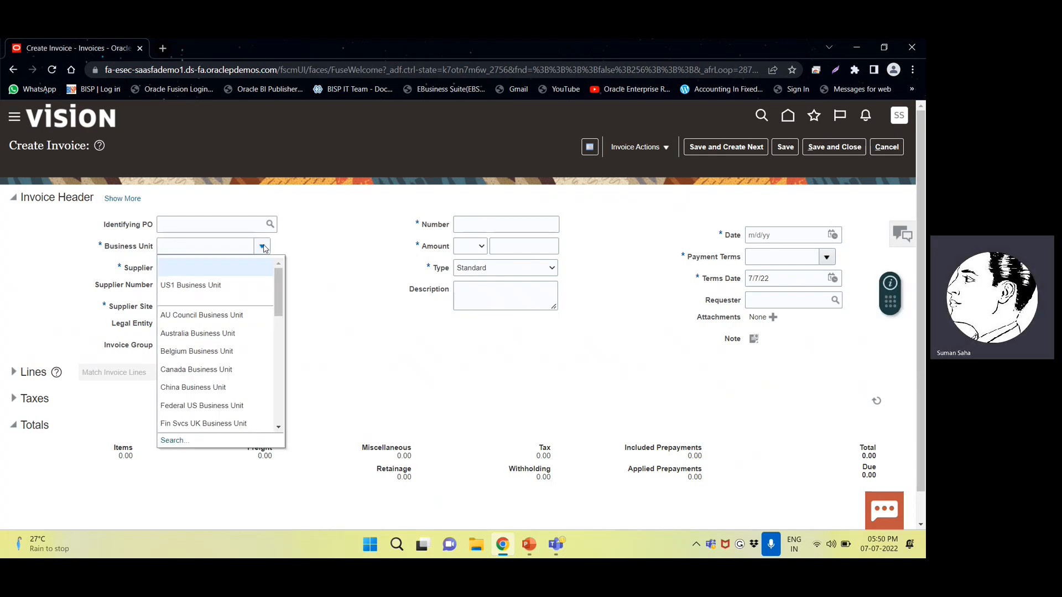
click(201, 285)
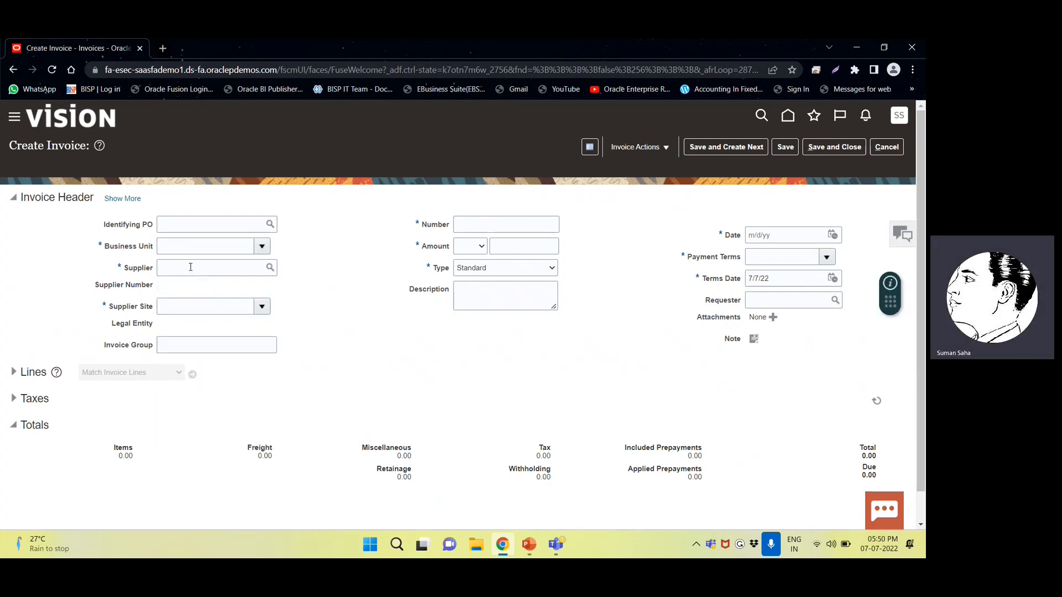
click(186, 268)
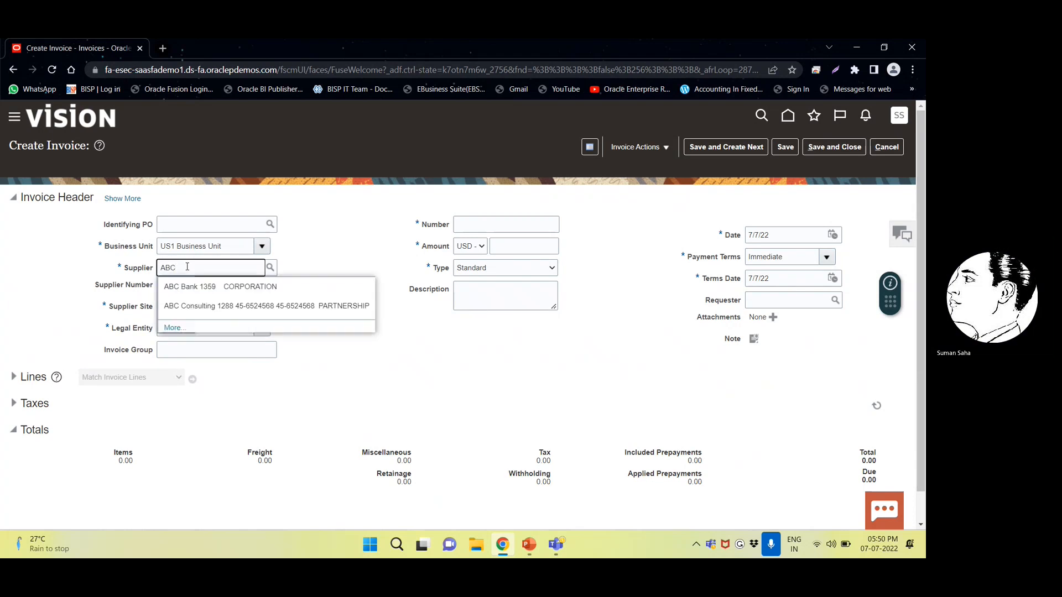
click(212, 306)
click(182, 300)
- Enter invoice number ABC/000111, an amount of 1,500.00 USD and the description SERVICE CHGS in the header
click(471, 224)
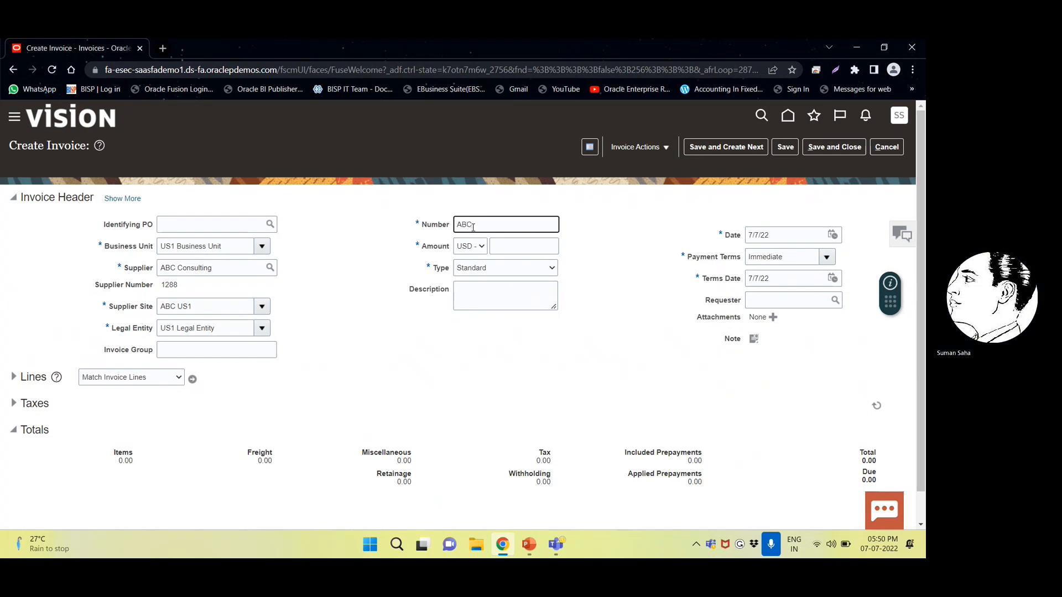
text(ABC000111)
key(Tab)
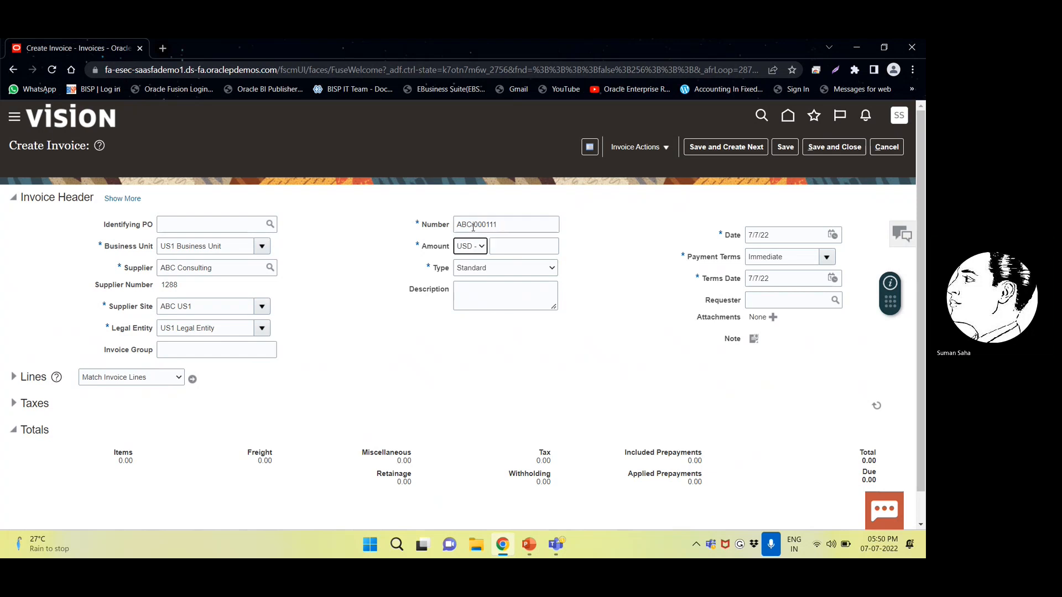
key(Tab)
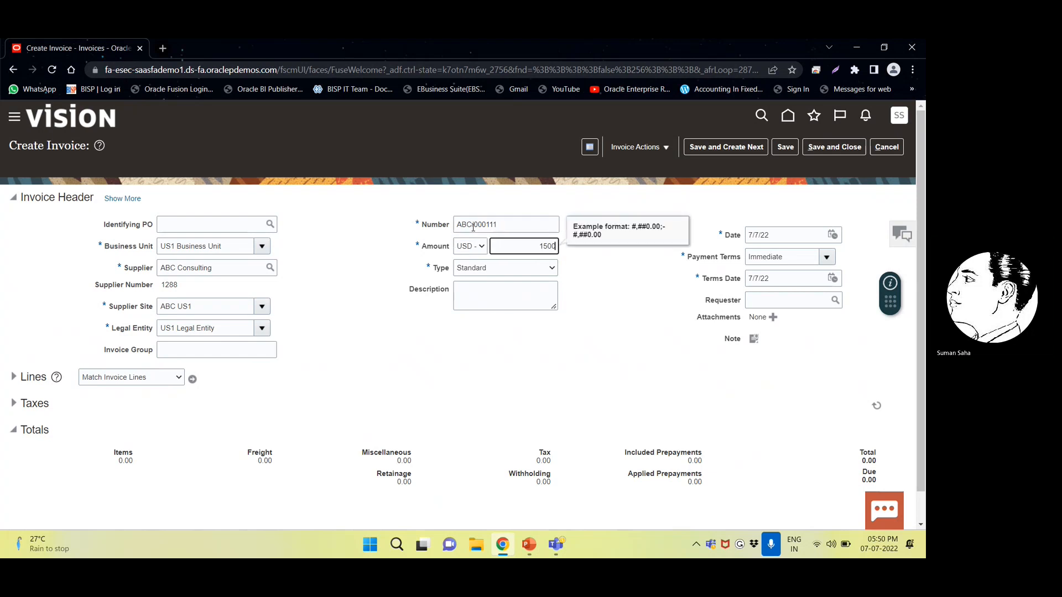
key(Tab)
click(483, 289)
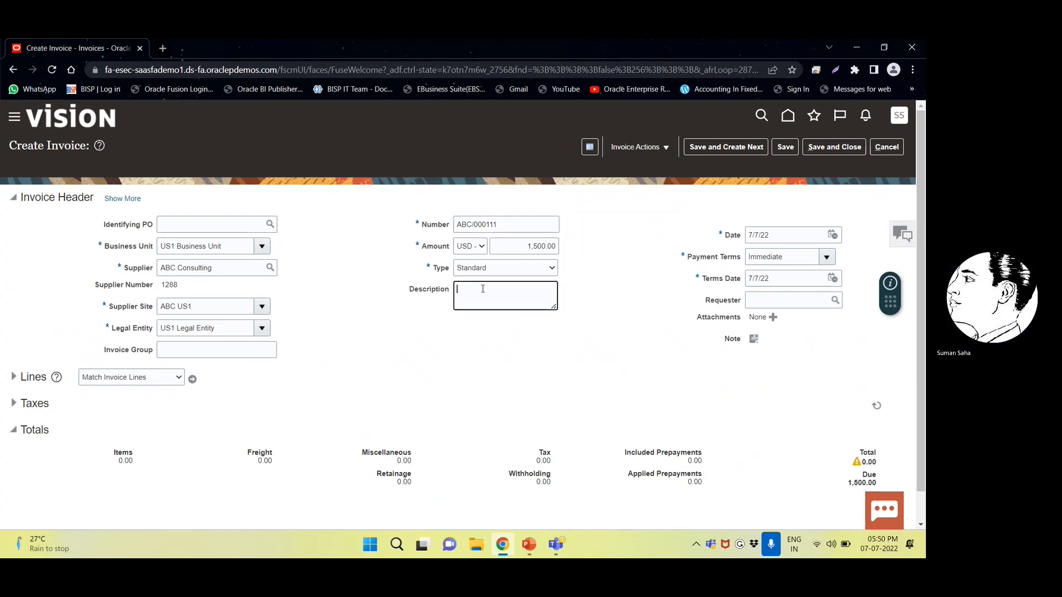
text(SERVICE CHG)
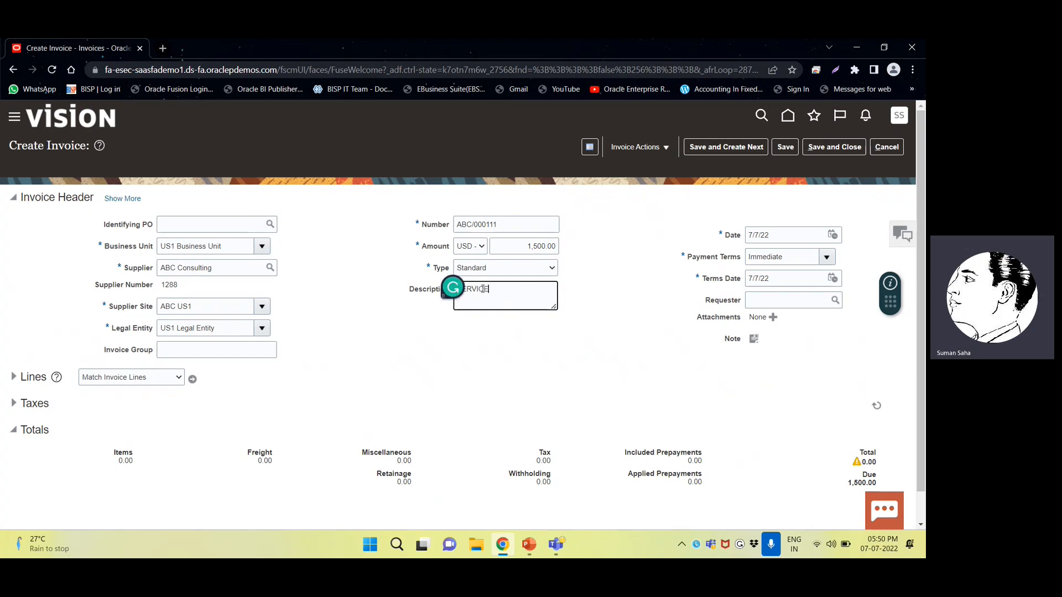
text(S)
- Expand the invoice lines and enter 1500 for Item line 1, keeping the Contractor Expense distribution set
click(13, 378)
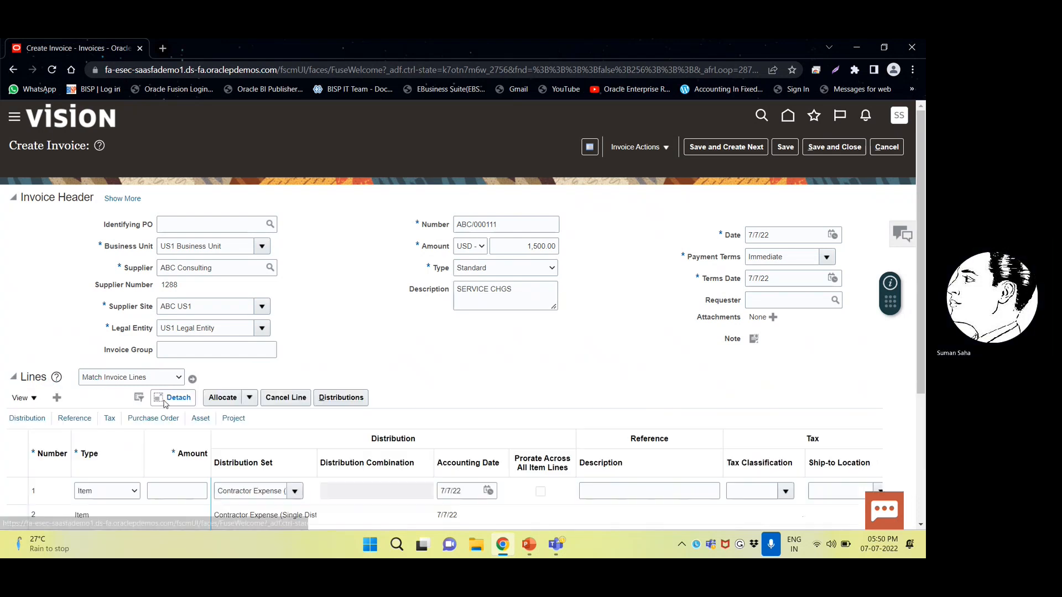
scroll(166, 486, down, 1)
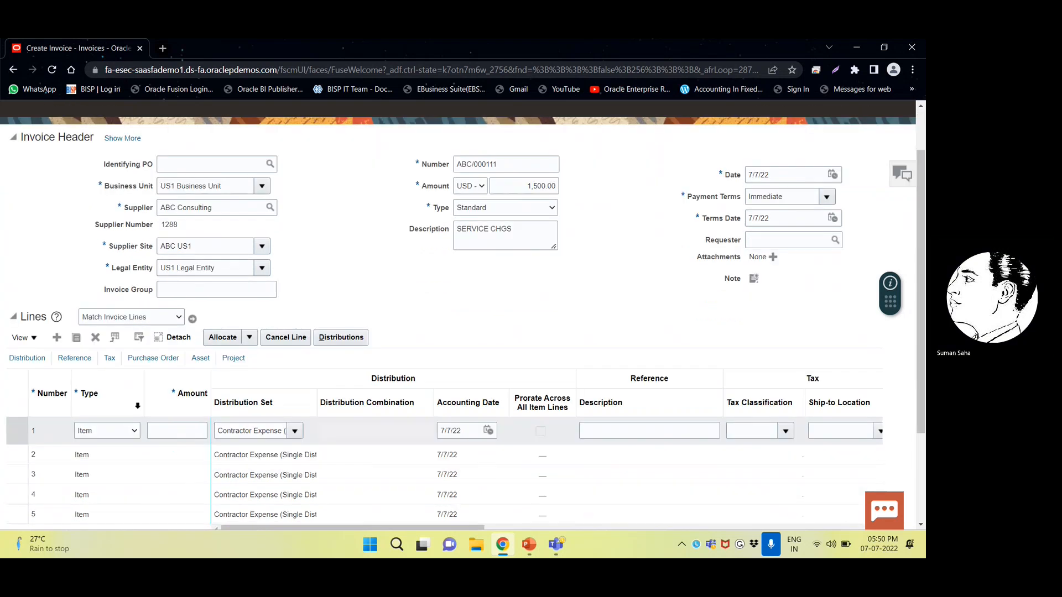
click(158, 431)
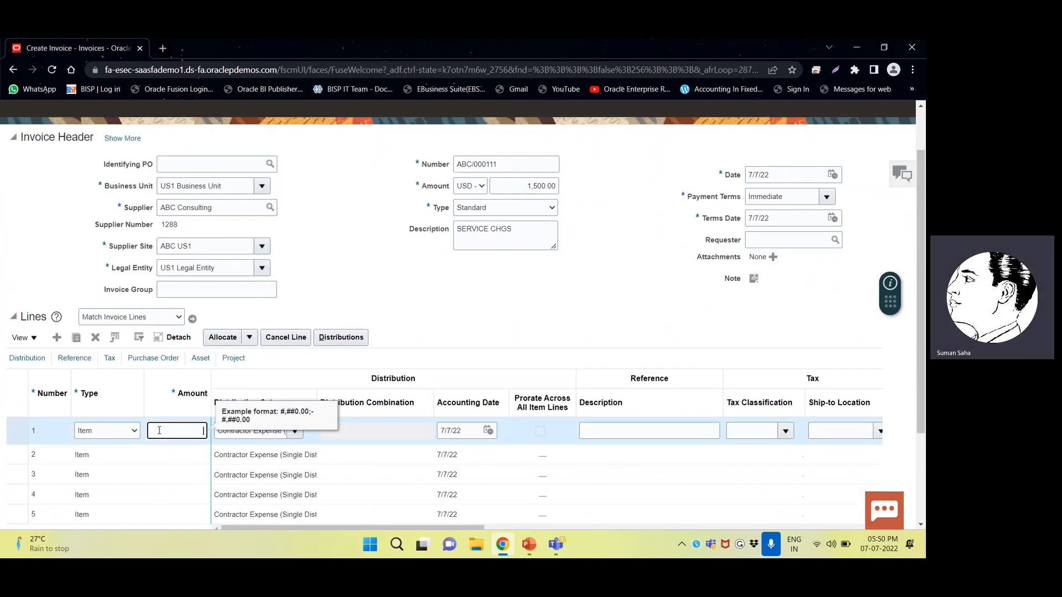
text(1500)
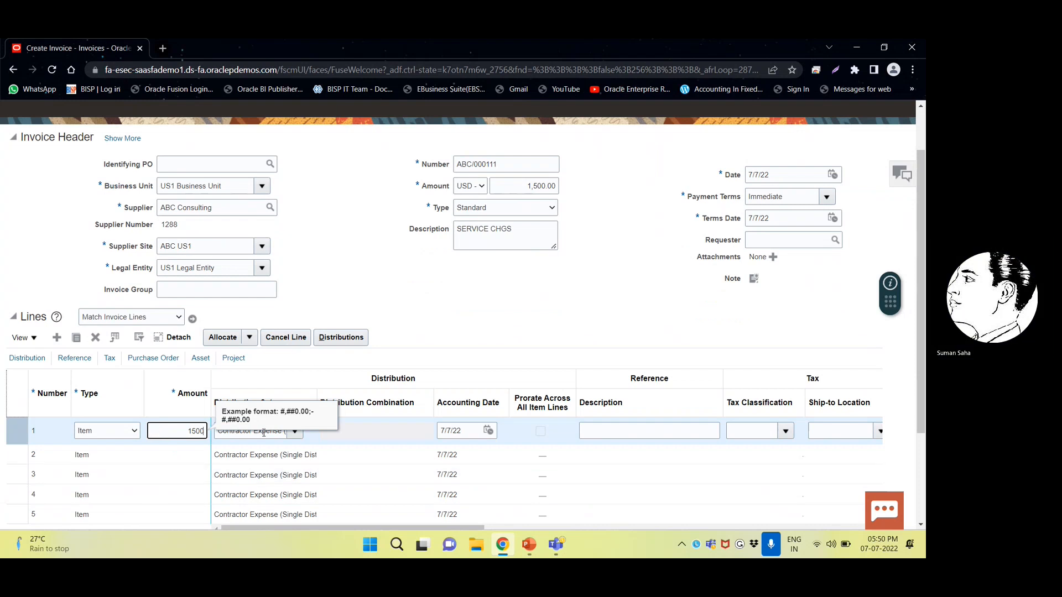
click(260, 430)
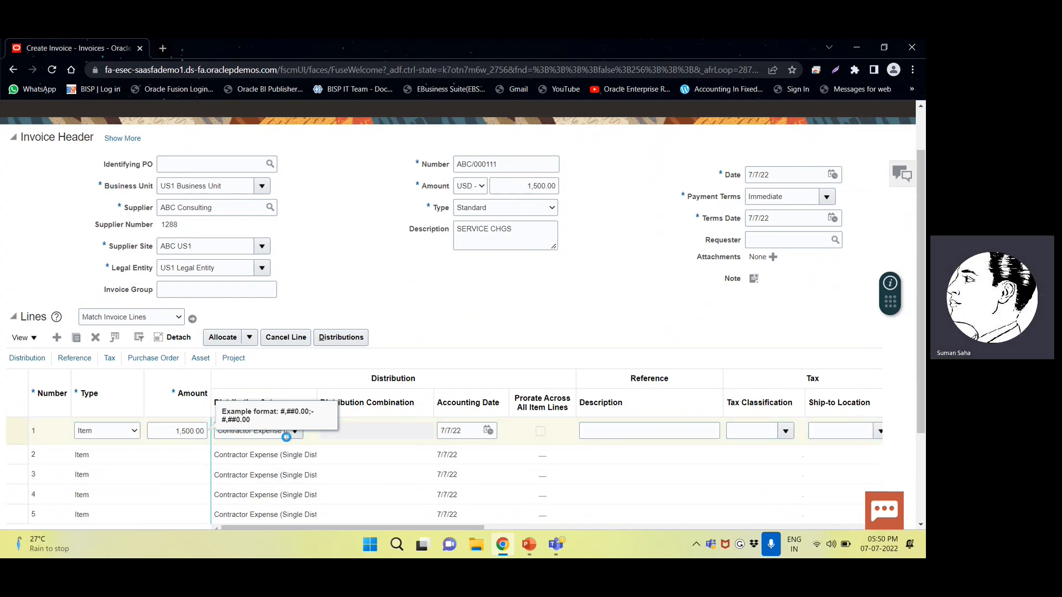
click(294, 433)
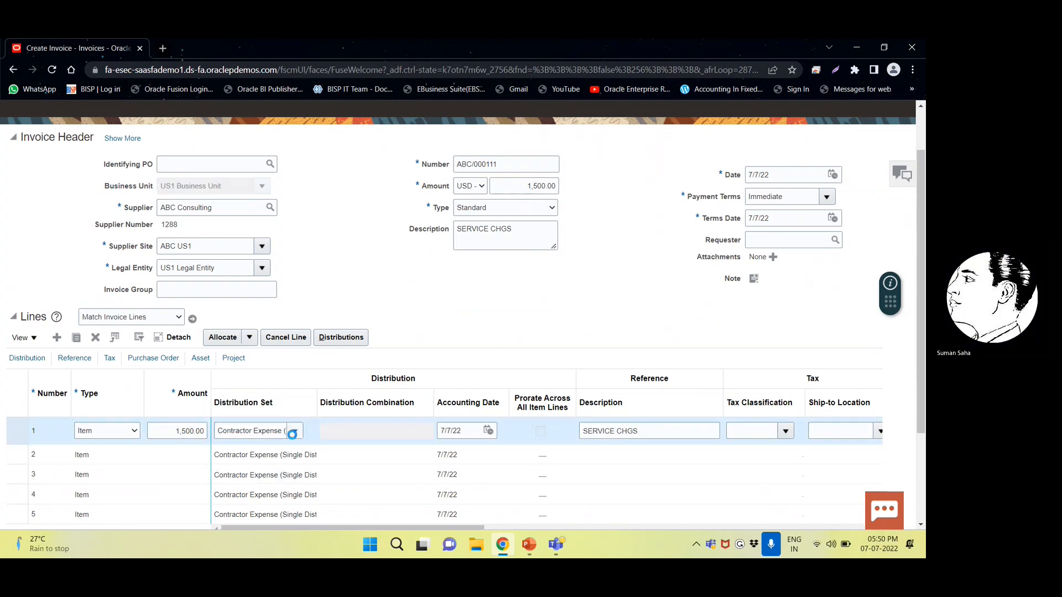
click(266, 256)
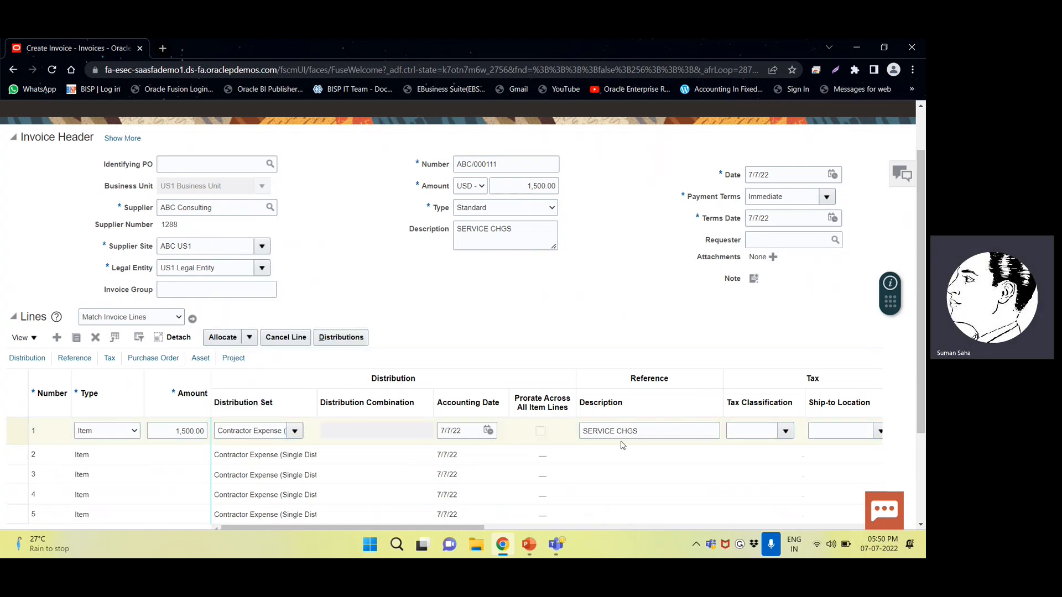
- Check the invoice totals and validate the invoice
scroll(499, 386, down, 3)
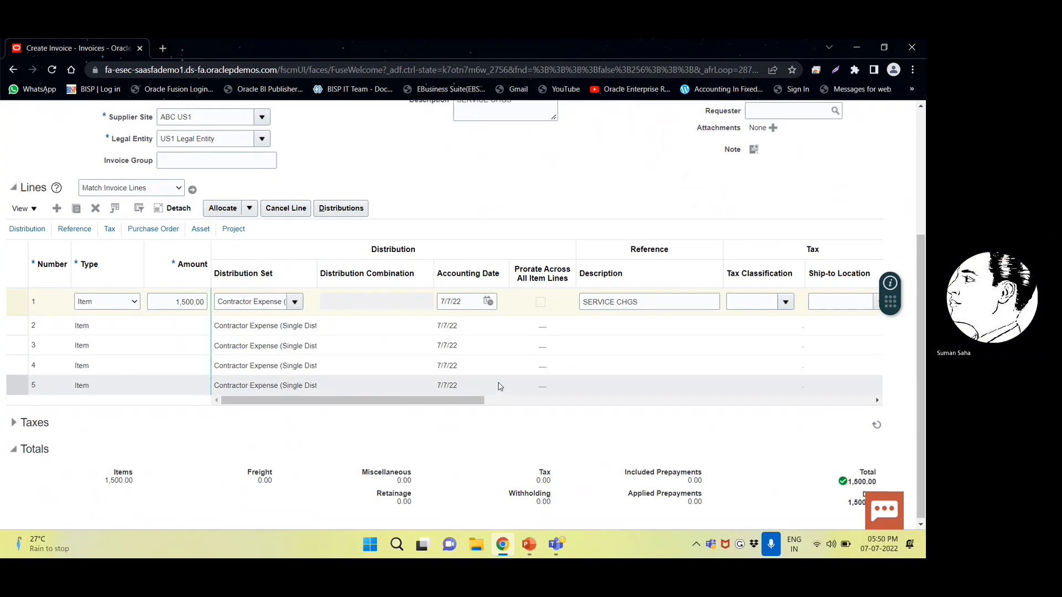
scroll(499, 386, up, 5)
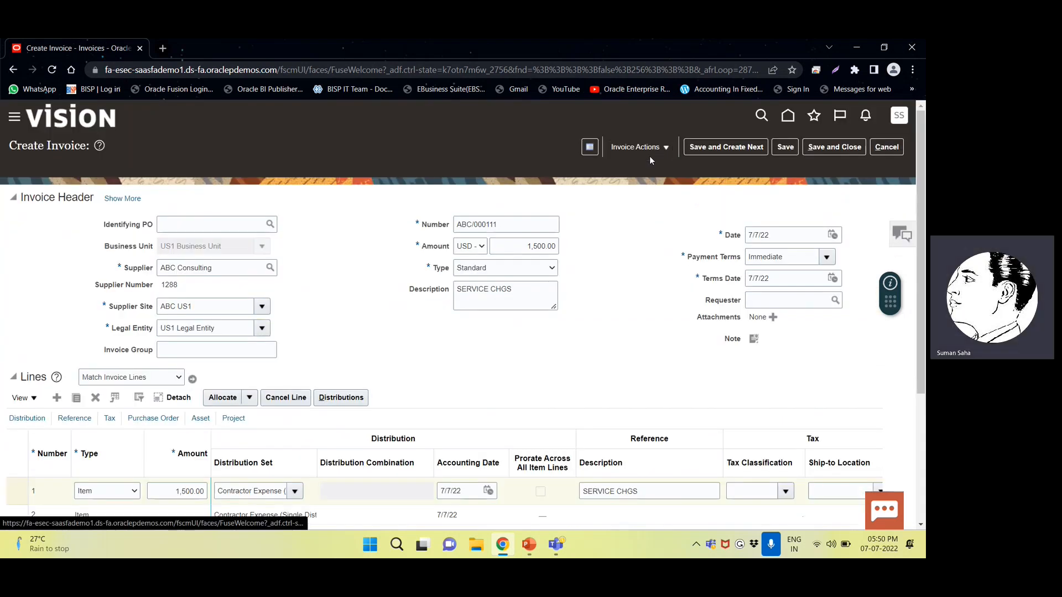
click(639, 147)
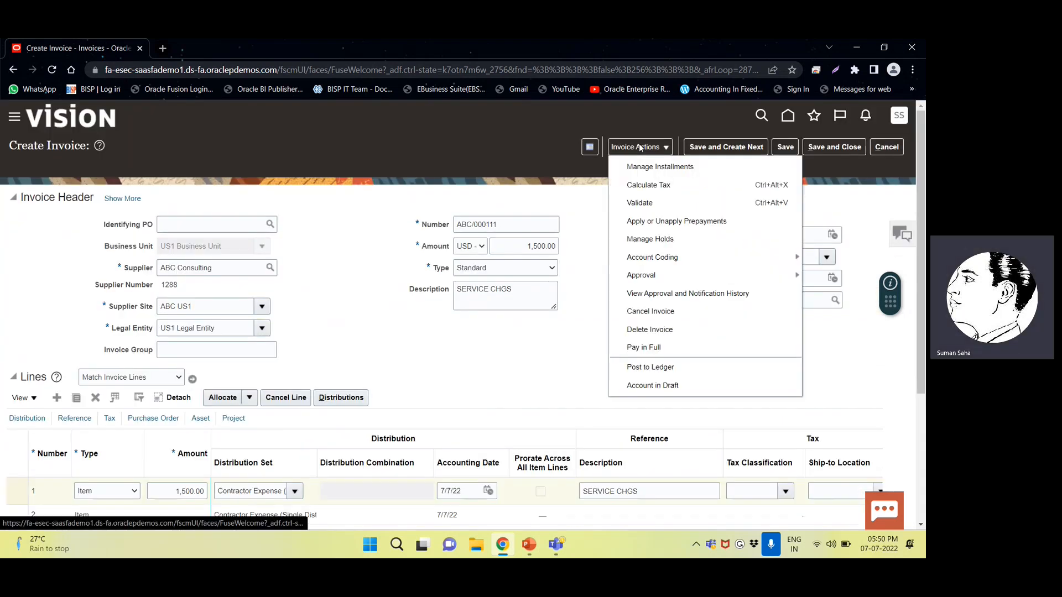
click(649, 204)
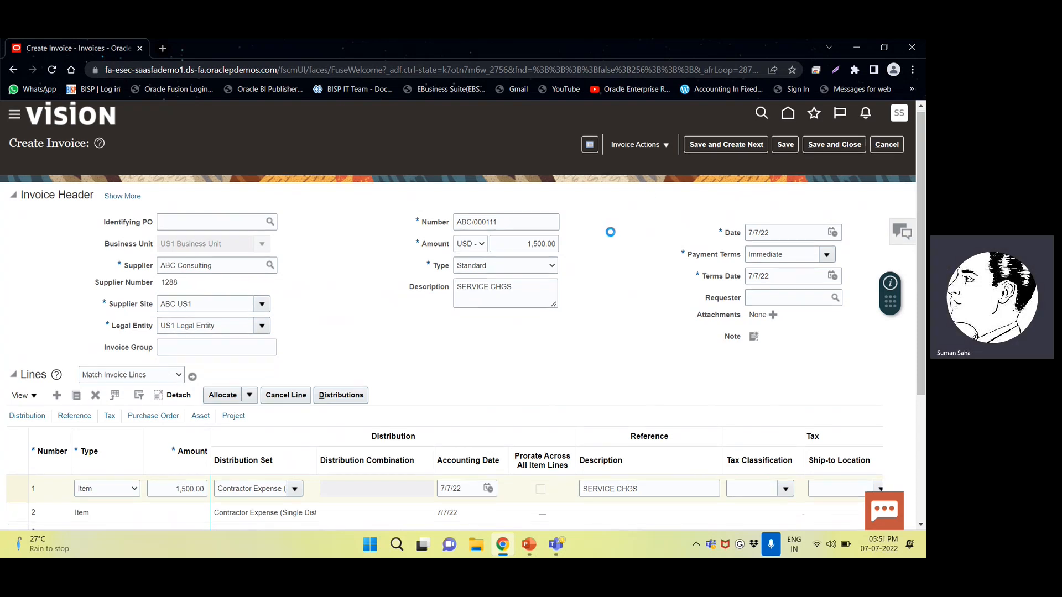
scroll(610, 232, down, 1)
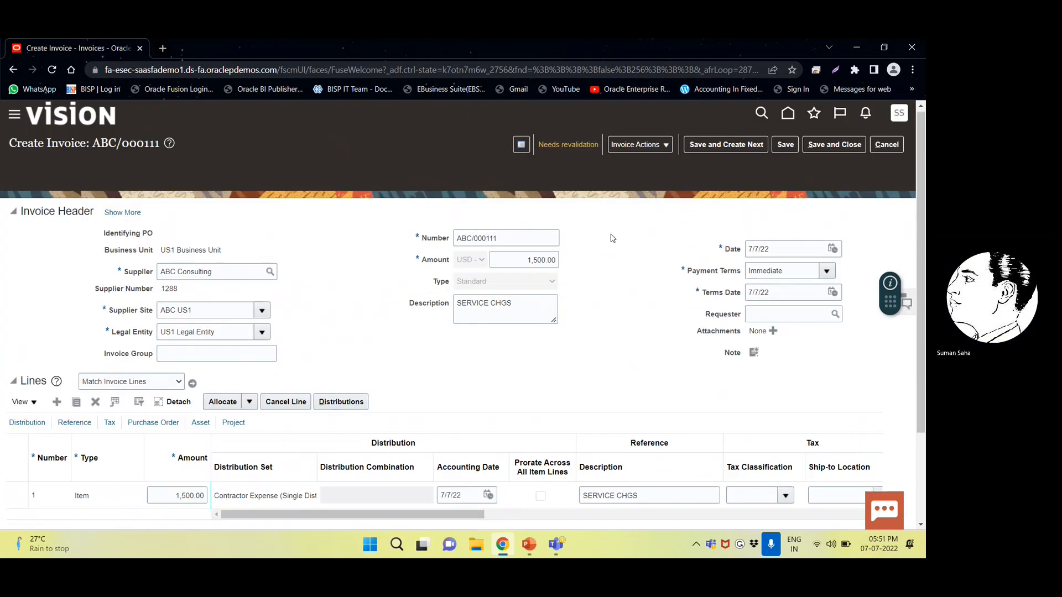
scroll(679, 304, down, 1)
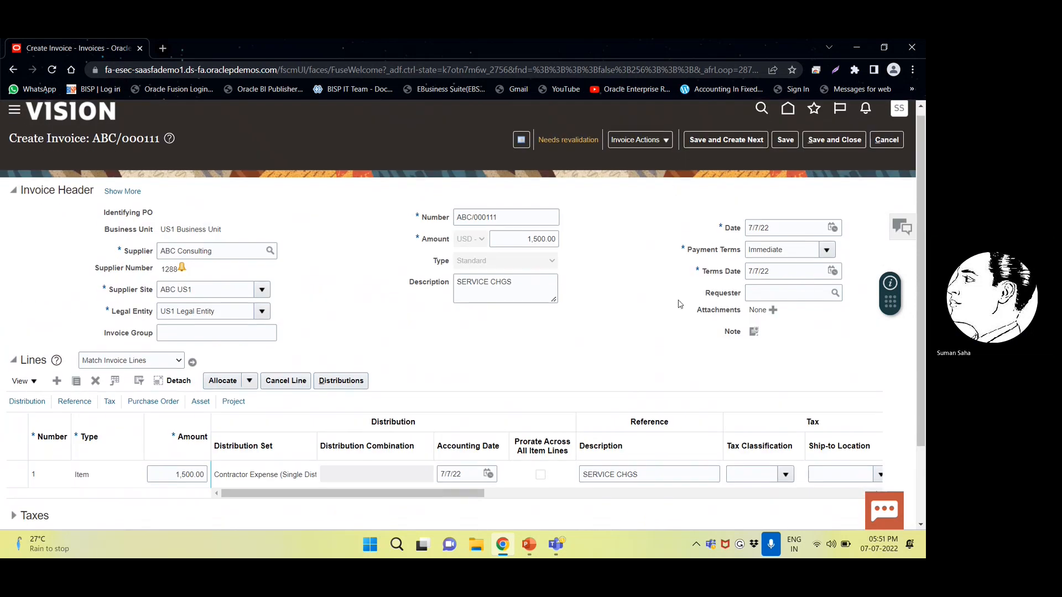
- Set the invoice header amount to 1635 to include tax, validate the invoice again and check its status summary
scroll(680, 304, down, 2)
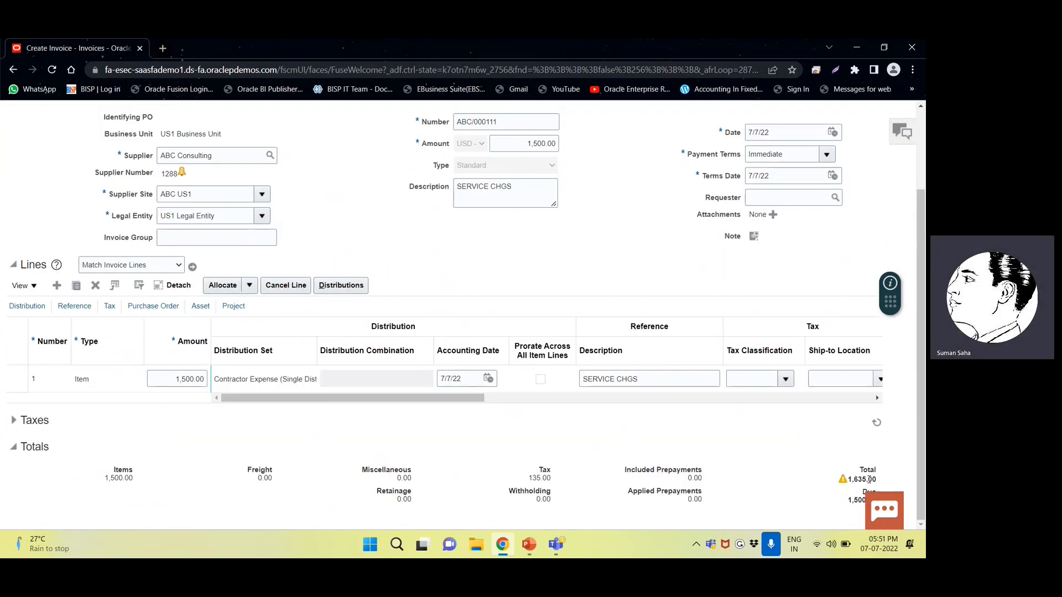
scroll(537, 267, up, 2)
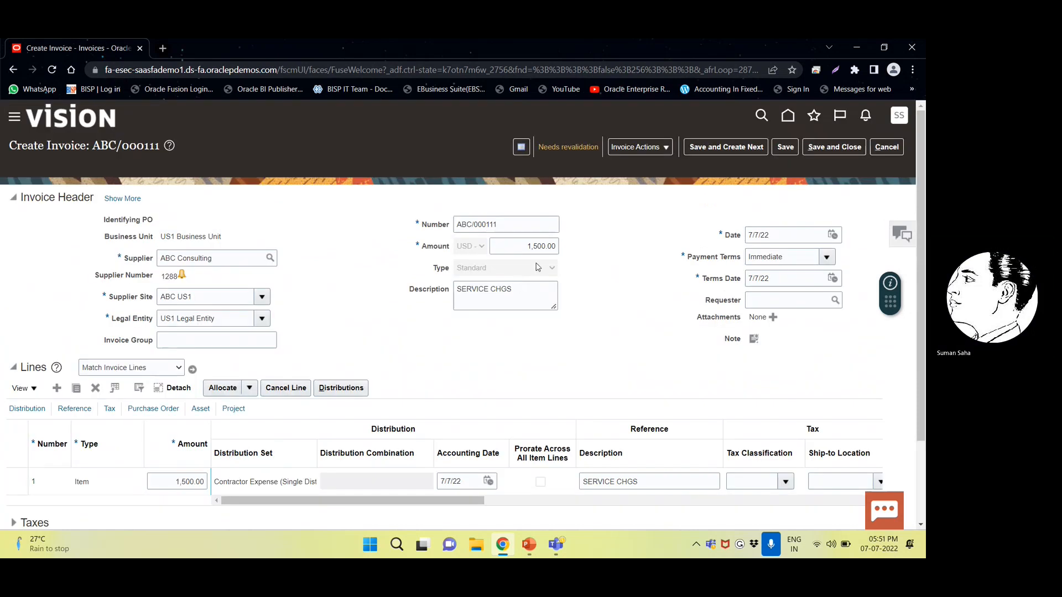
double_click(525, 244)
text(1635)
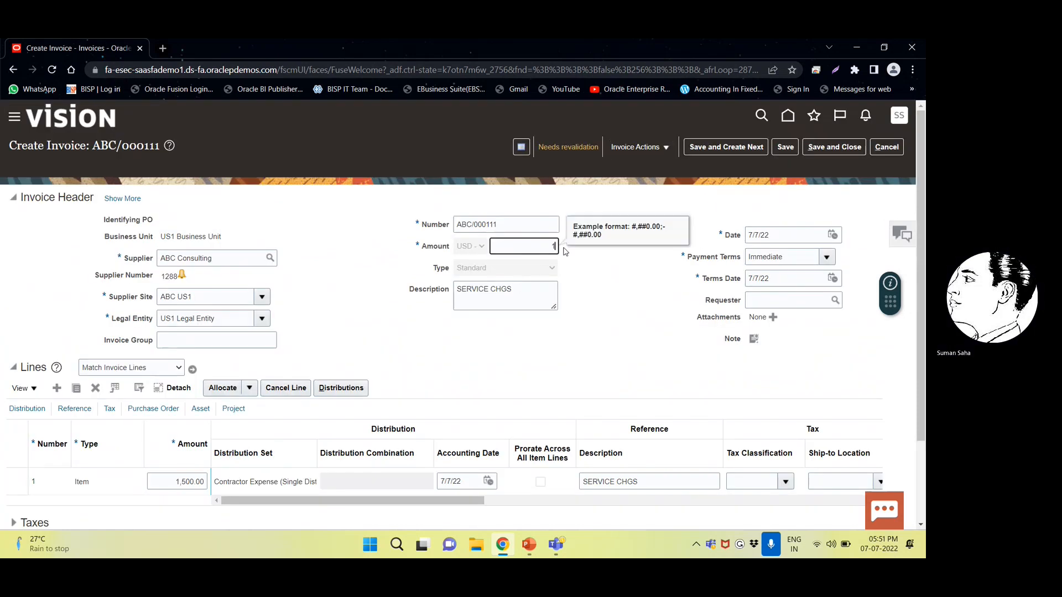
click(623, 147)
click(623, 149)
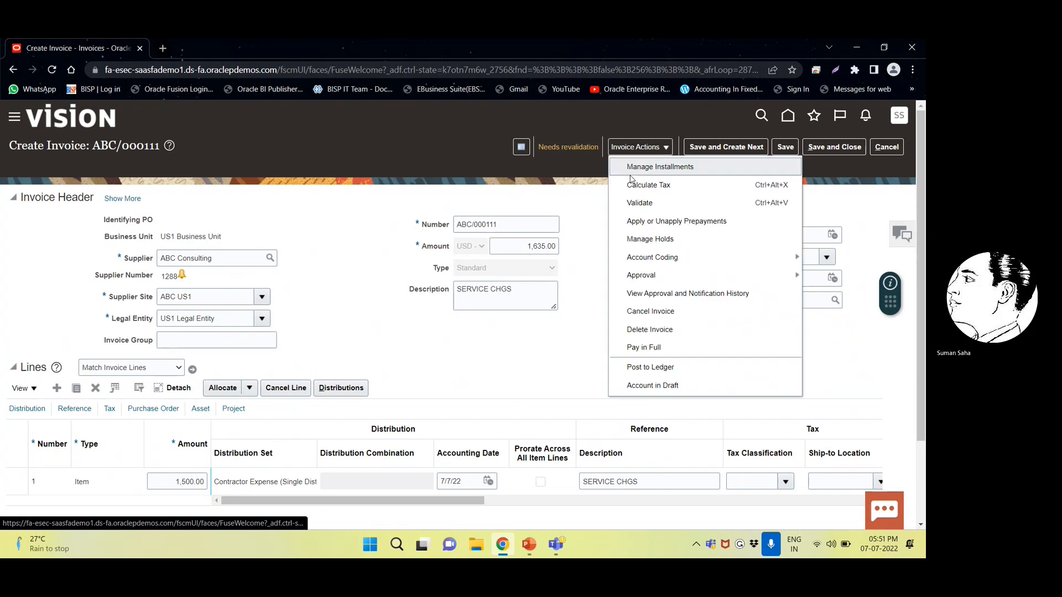
click(634, 203)
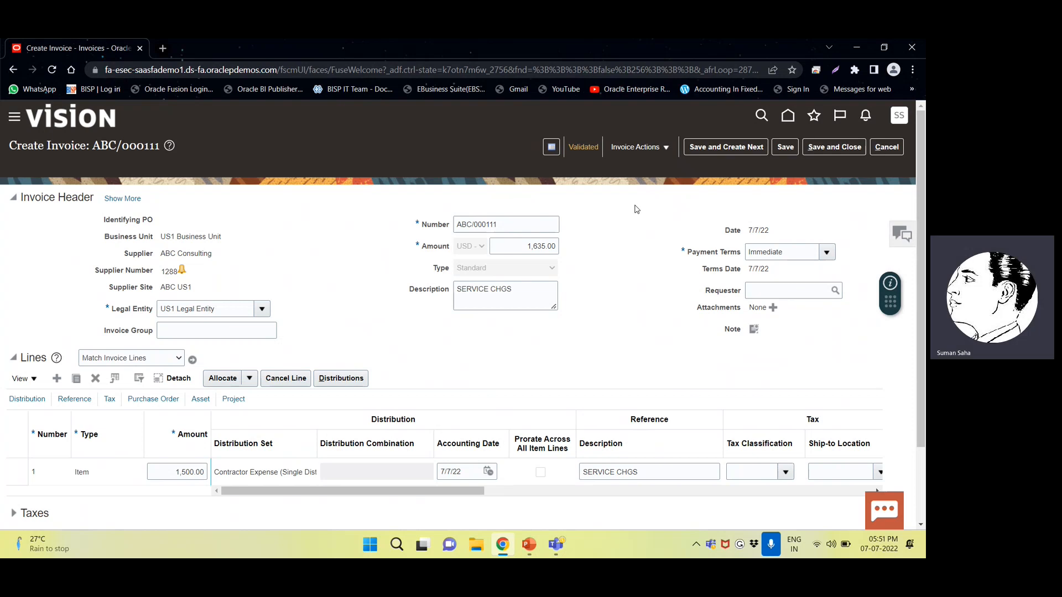
click(585, 148)
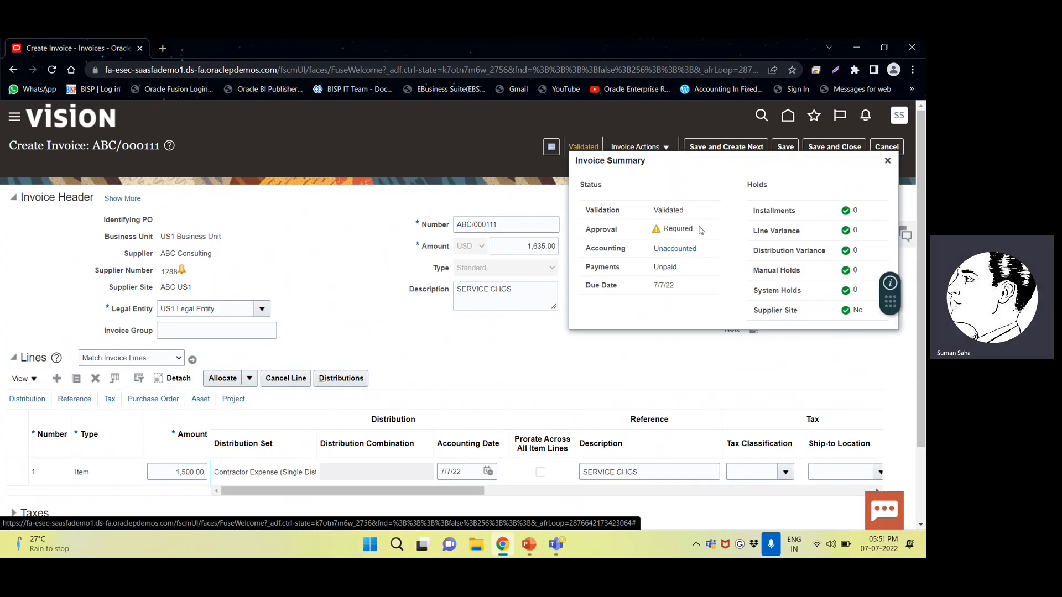
click(887, 161)
- Account the validated invoice in draft and open its accounting lines
click(647, 147)
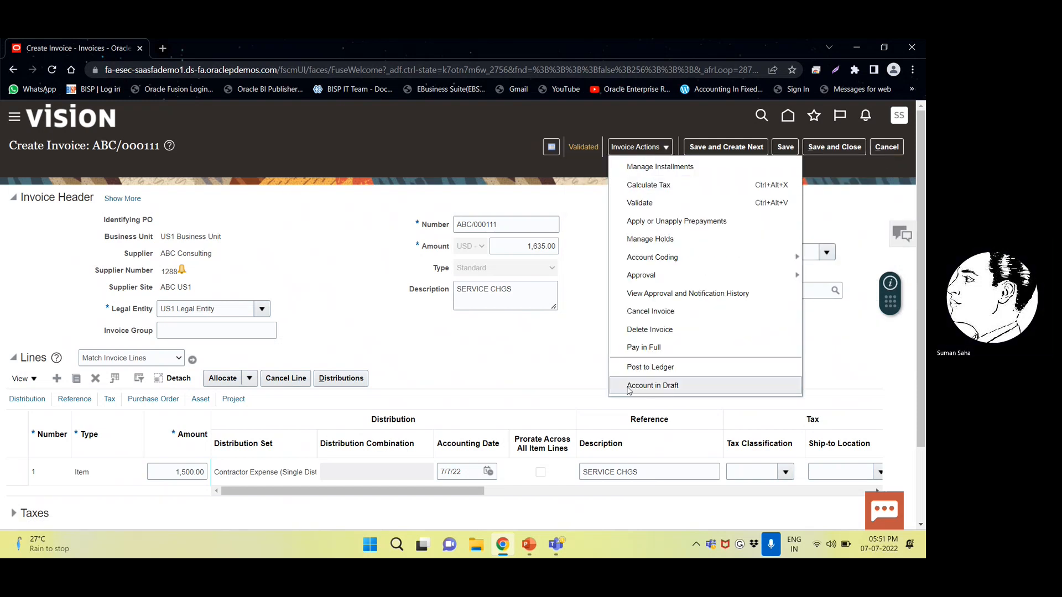
click(644, 387)
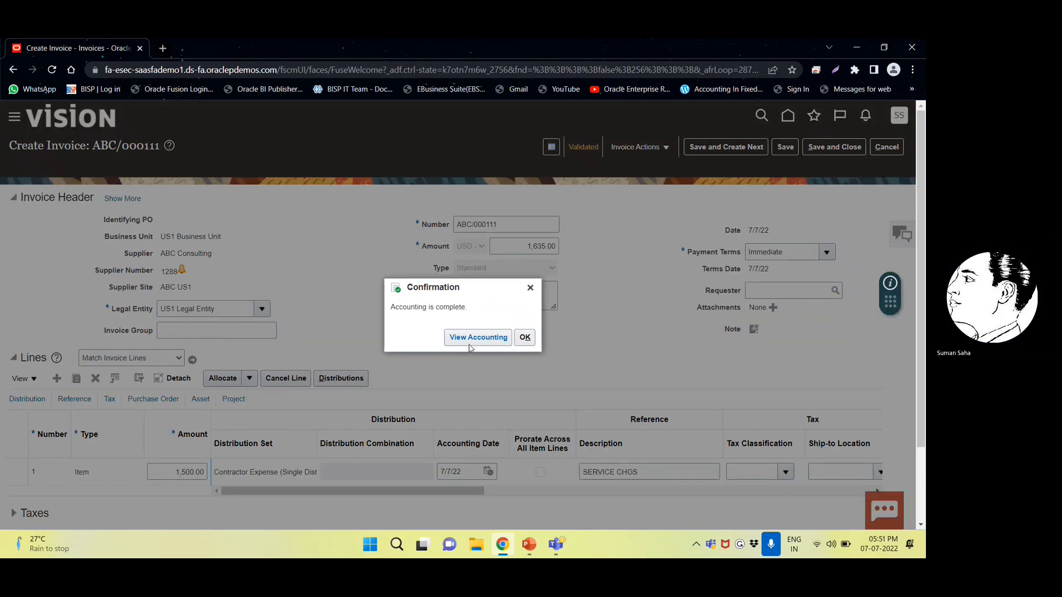
click(482, 340)
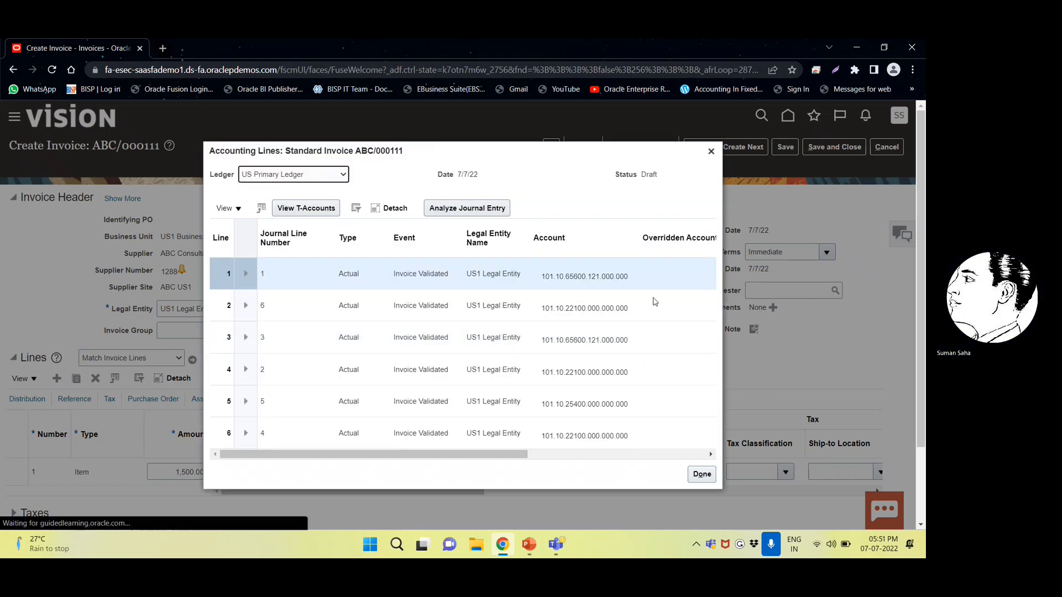
click(236, 213)
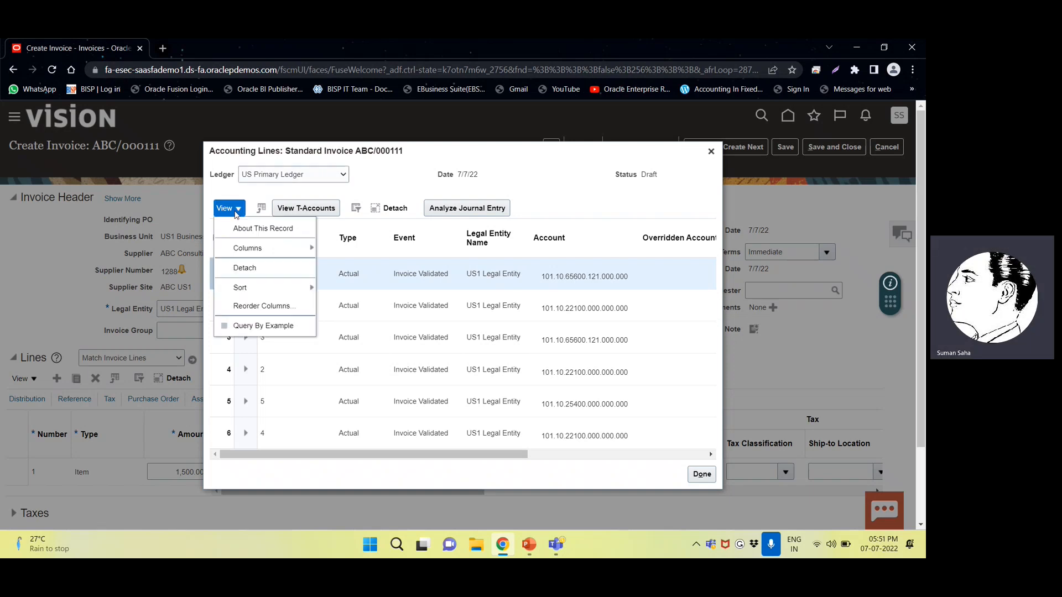
mouse_move(246, 253)
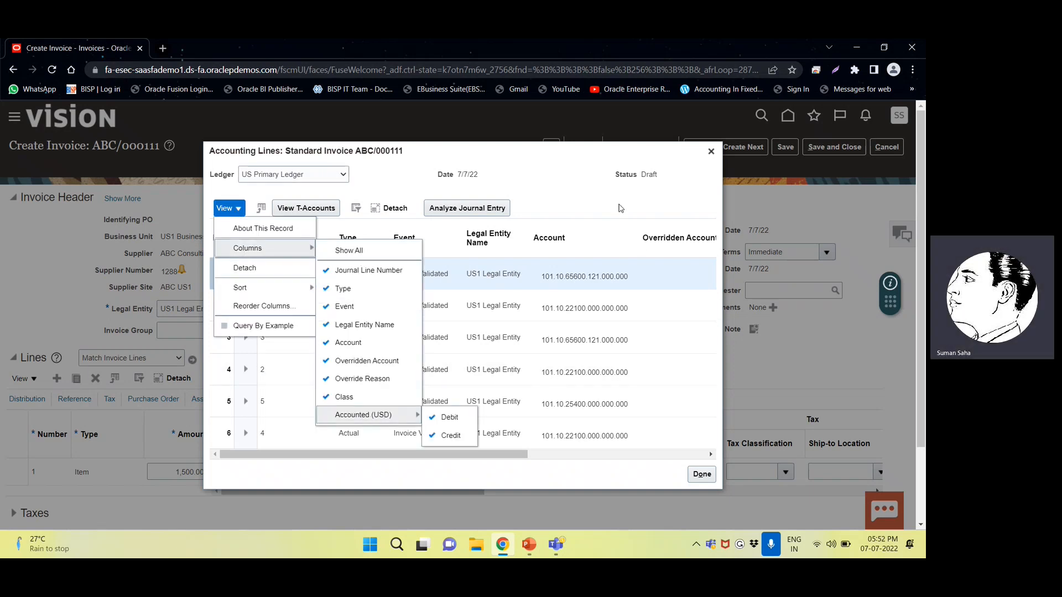
click(624, 177)
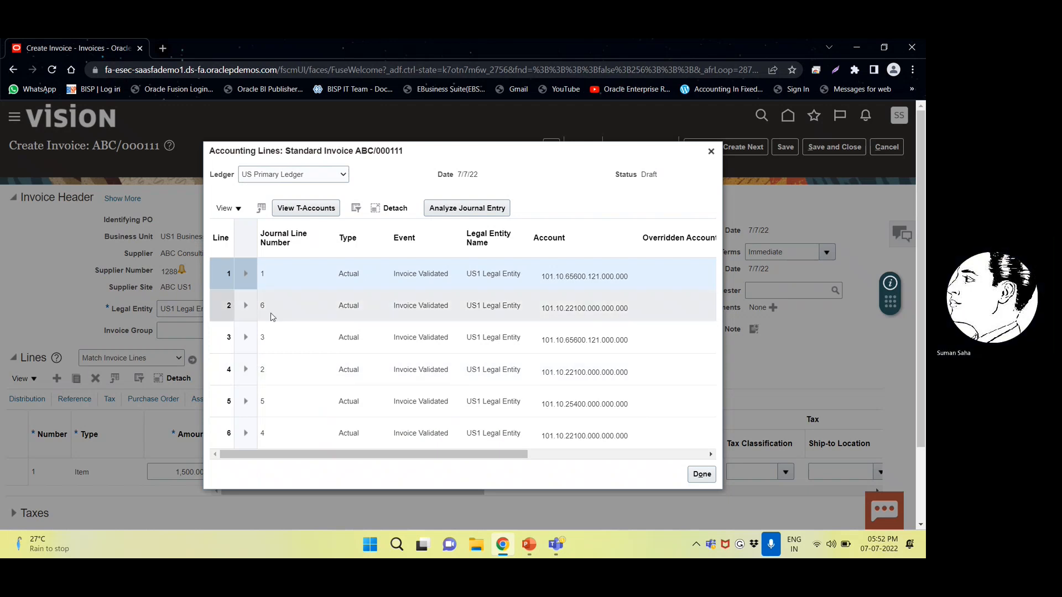
- Examine the event, account combination and segment descriptions of the item expense line in the draft accounting
drag(297, 455, 348, 453)
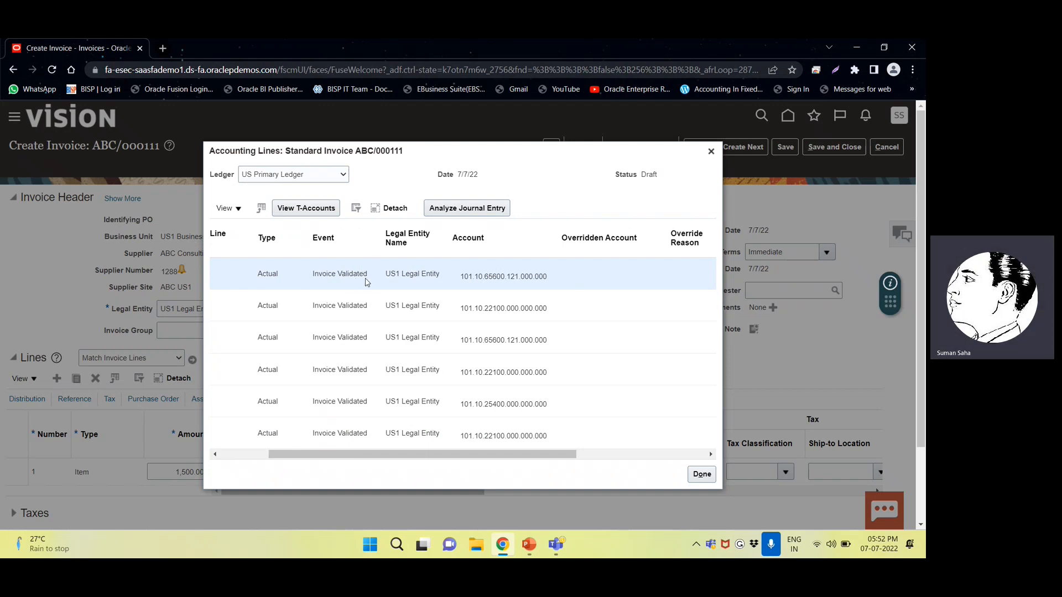
drag(314, 278, 378, 288)
drag(421, 454, 451, 456)
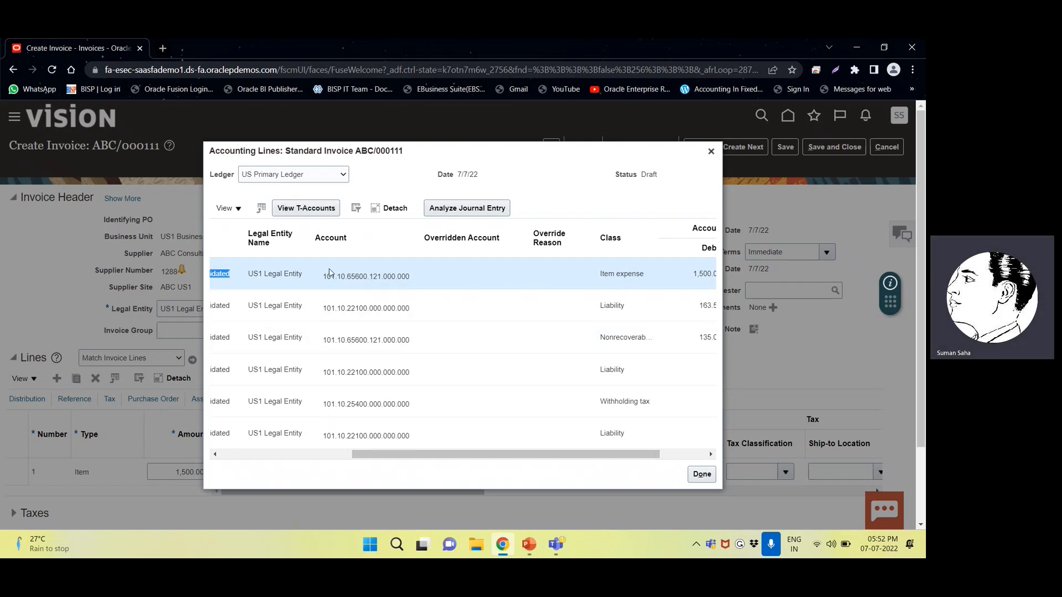
drag(322, 275, 412, 274)
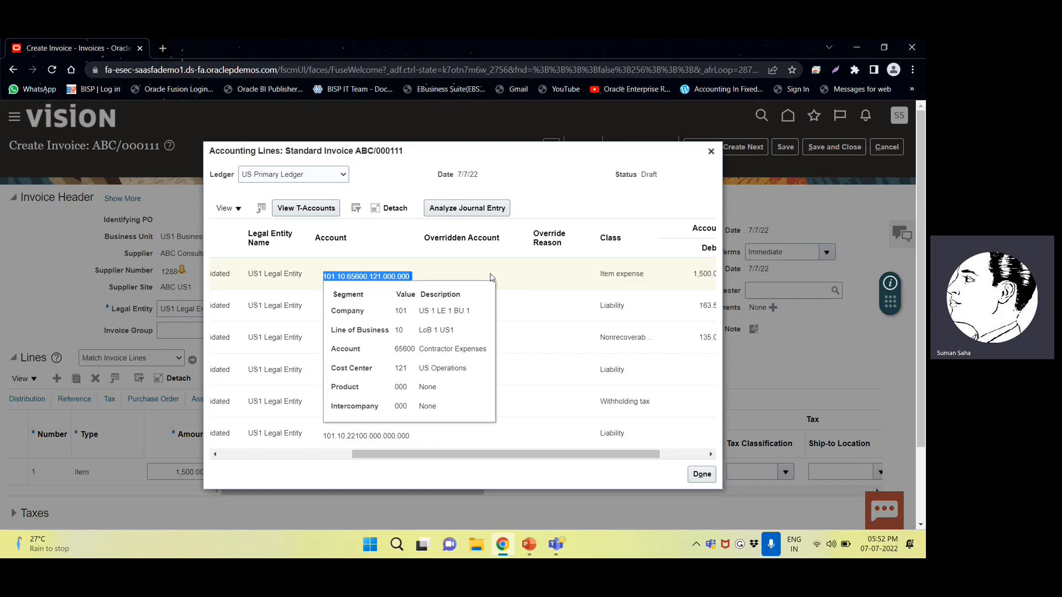
click(539, 267)
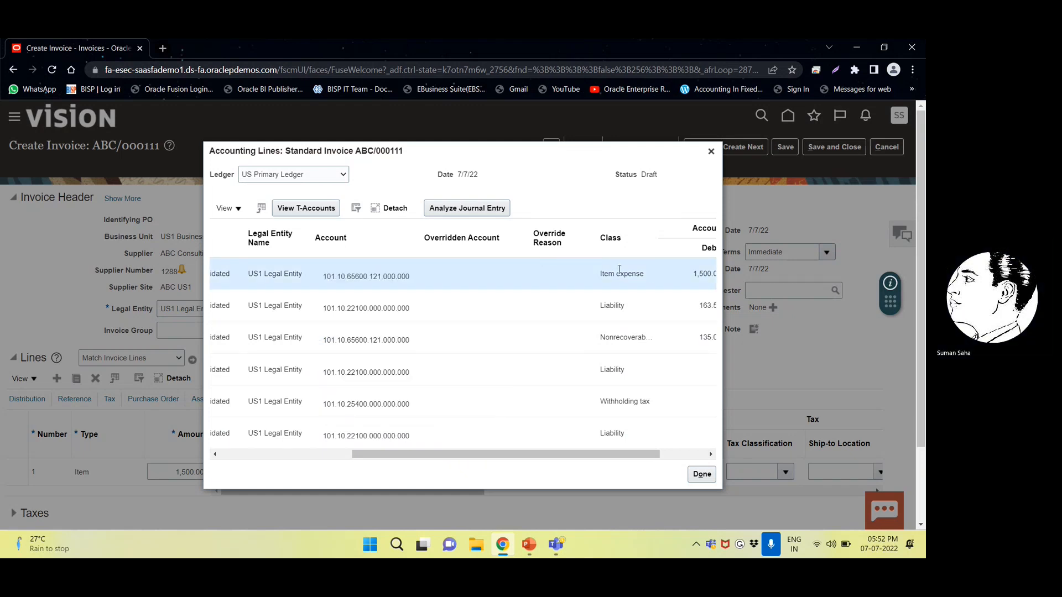
- Review the debit and credit amounts and the liability line's account segments, and close the draft accounting lines
drag(480, 455, 526, 455)
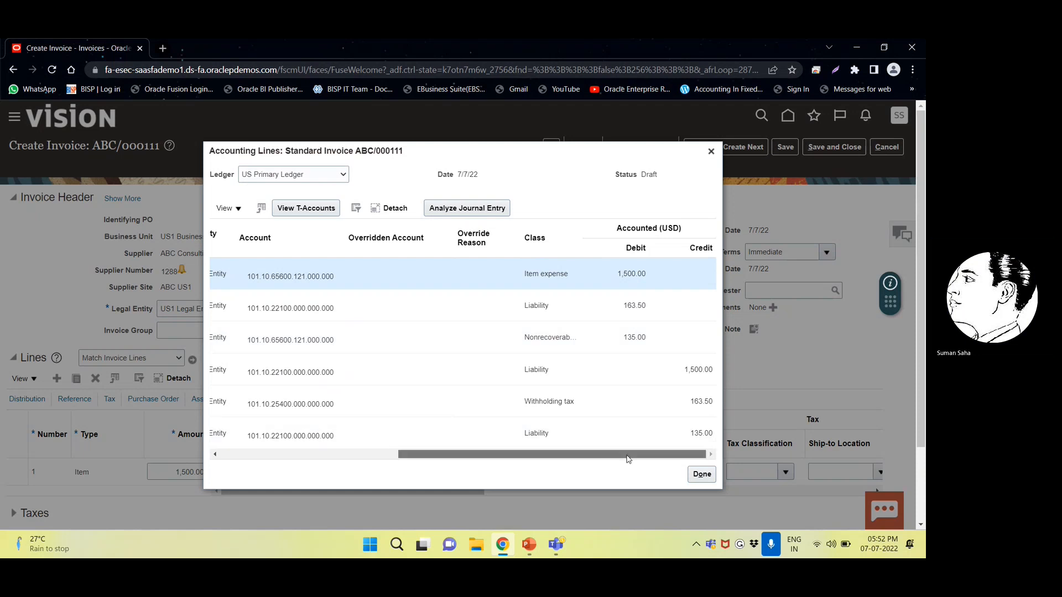
drag(655, 460, 700, 455)
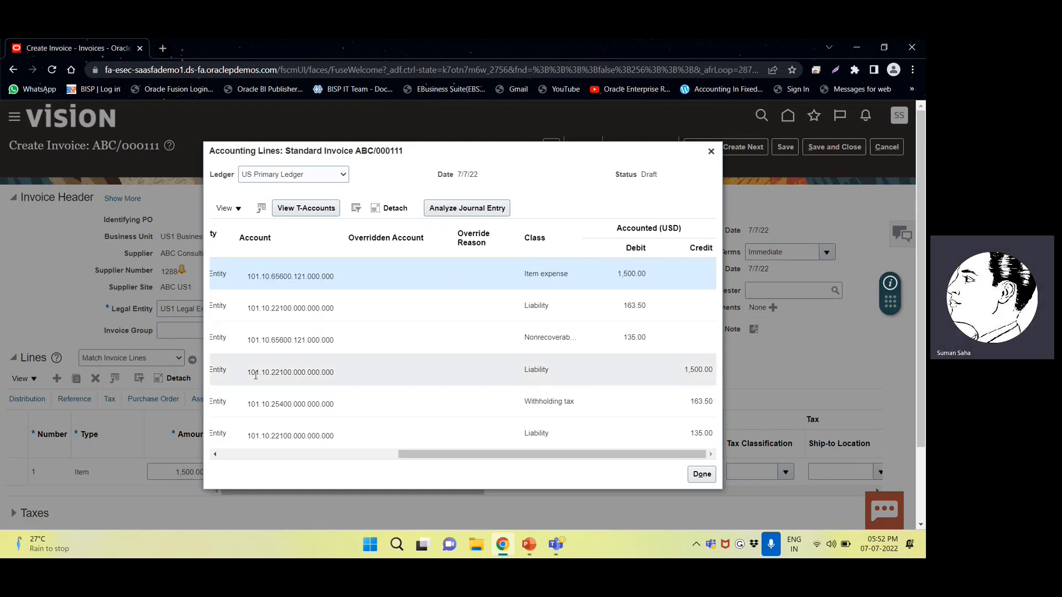
drag(247, 374, 320, 382)
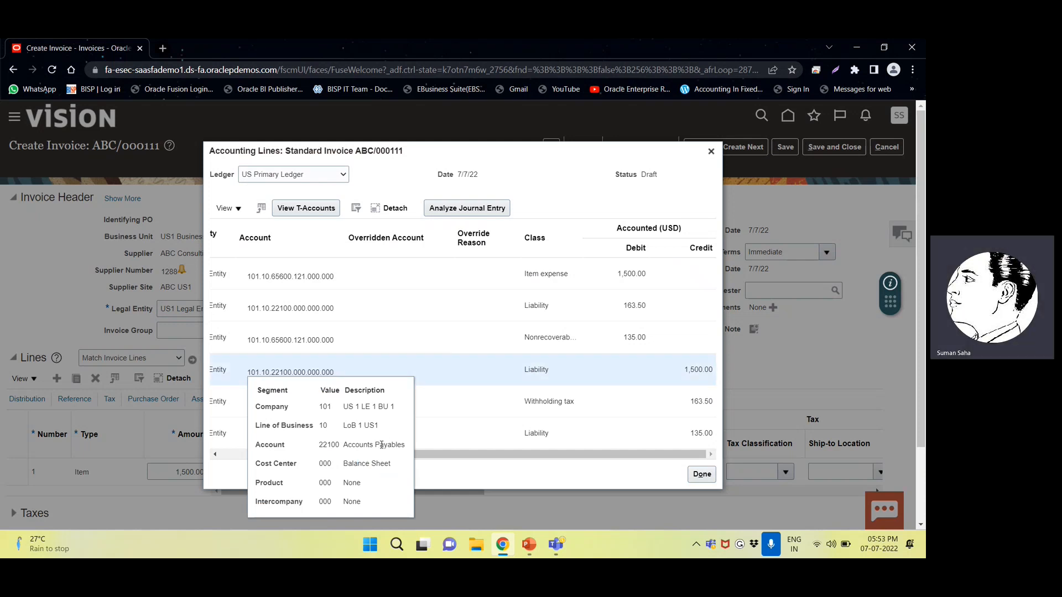
drag(561, 458, 603, 465)
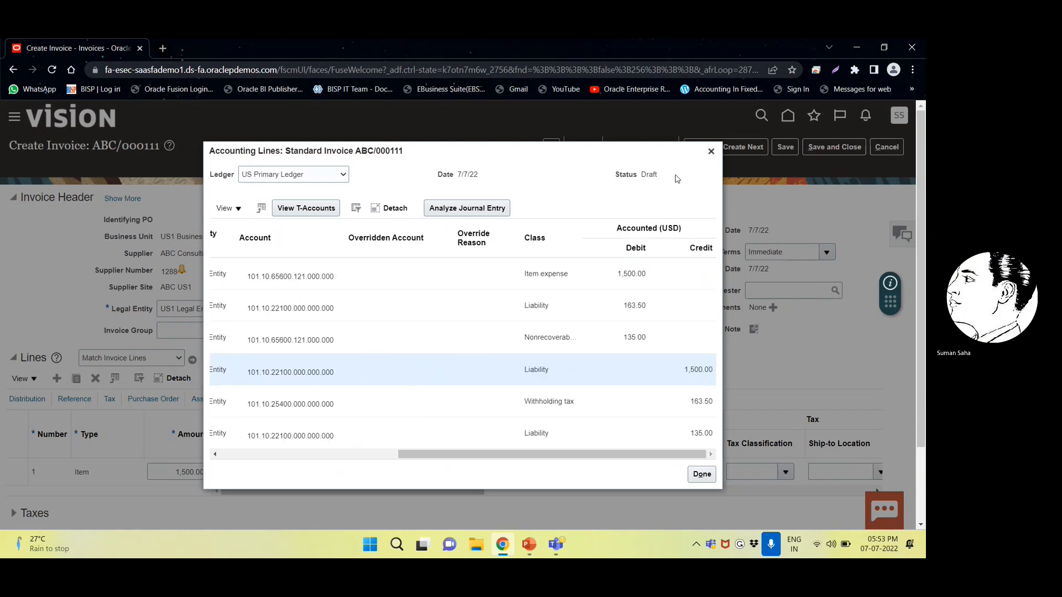
click(710, 152)
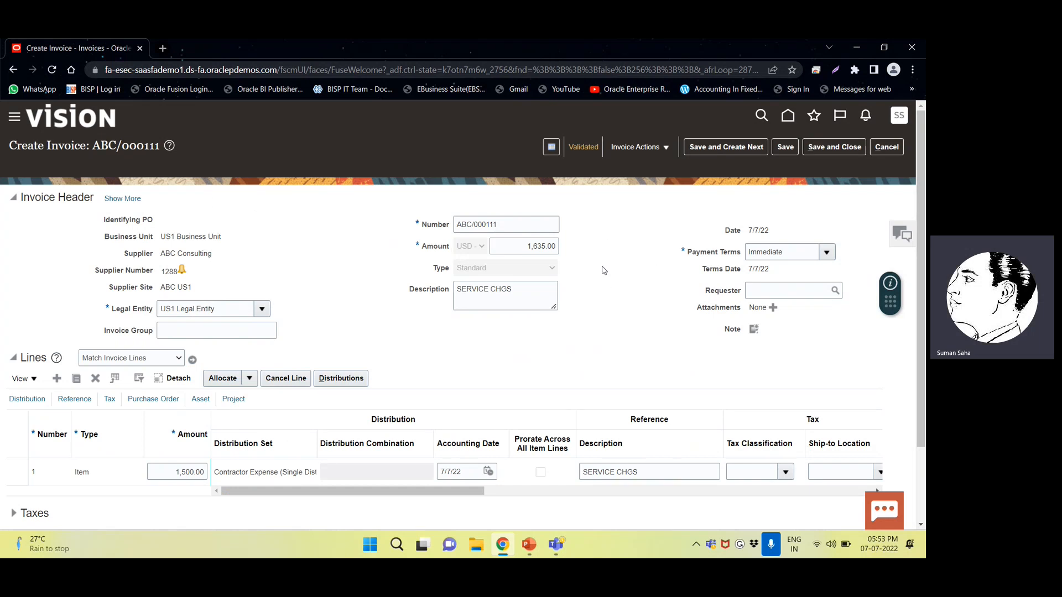
- Check the invoice totals, post the invoice to the ledger and review its accounting lines and status
scroll(628, 297, down, 2)
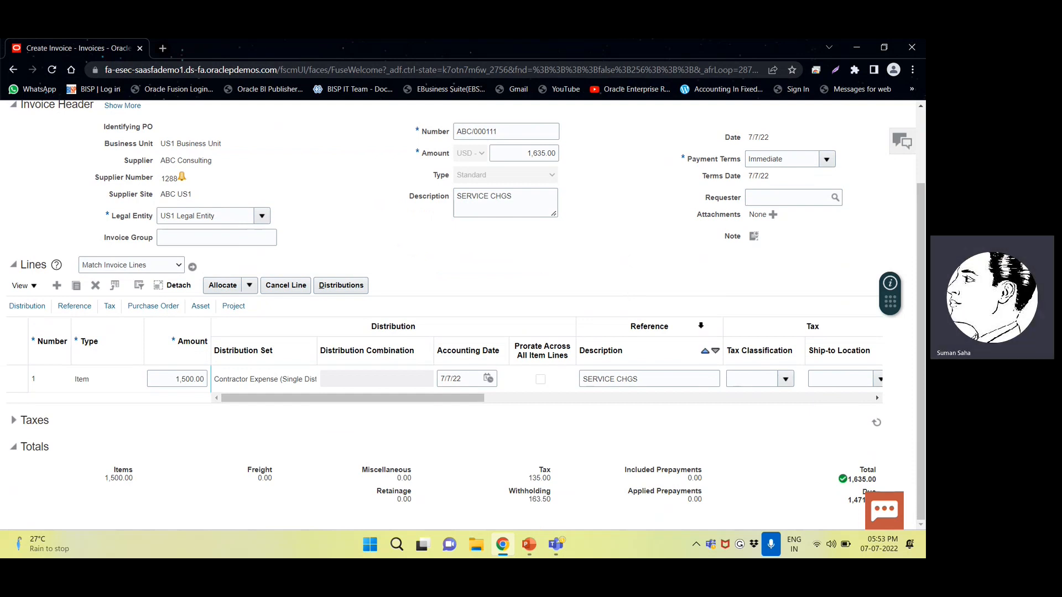
scroll(628, 284, up, 2)
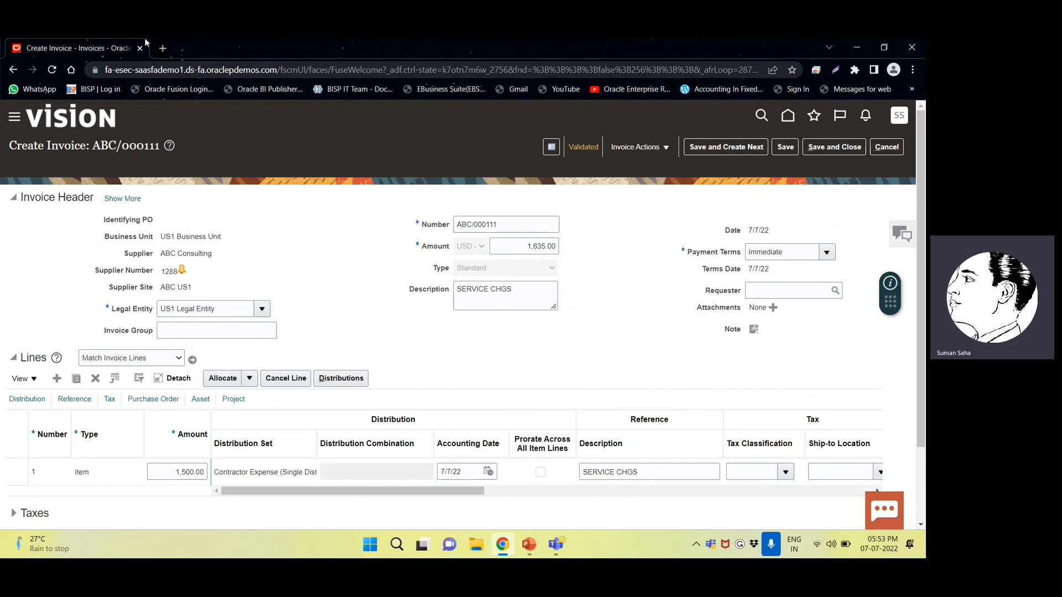
click(659, 146)
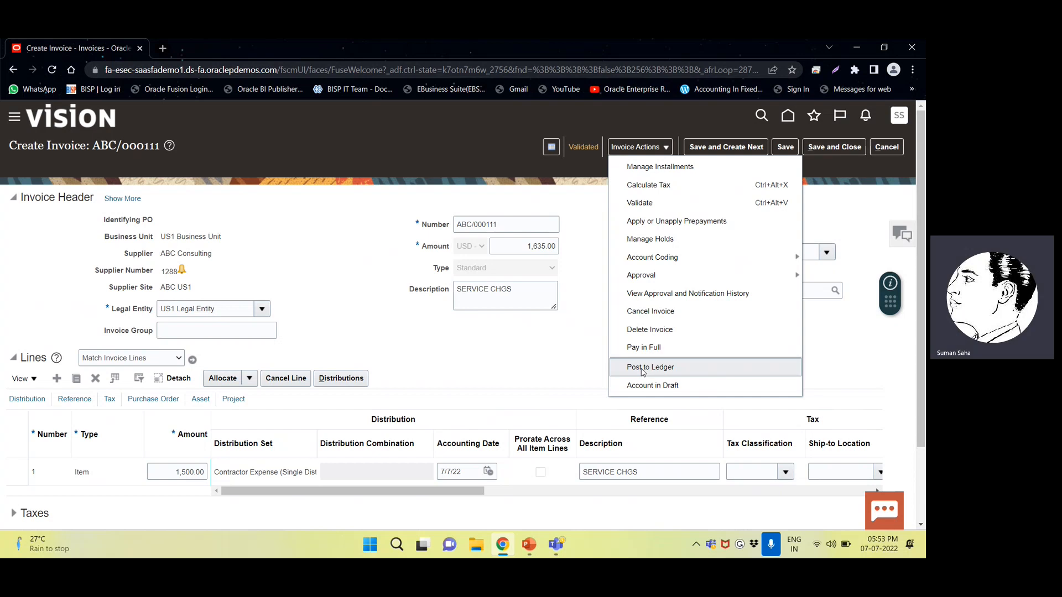
click(641, 368)
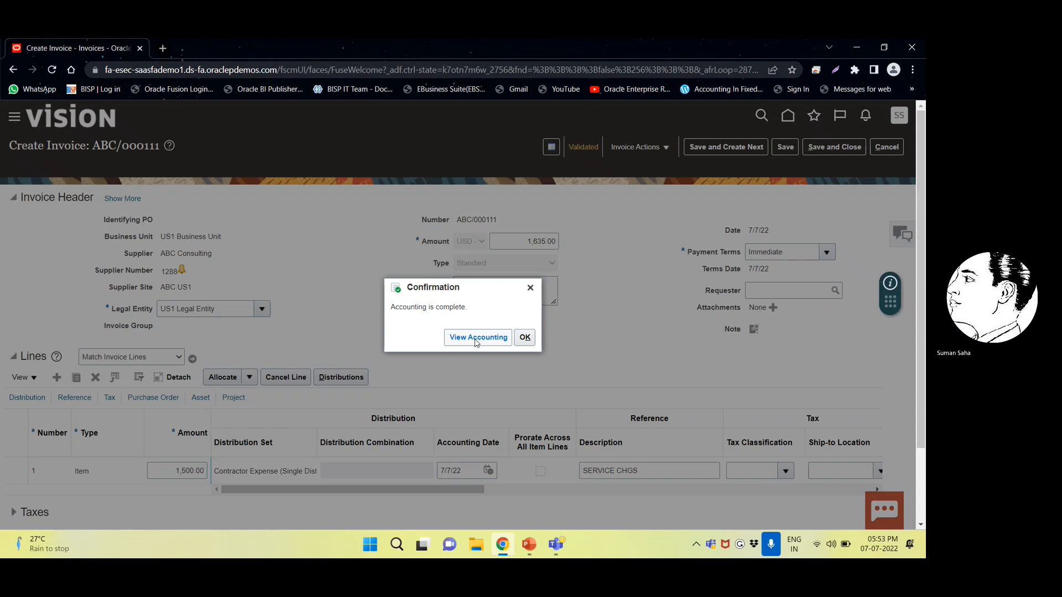
click(475, 338)
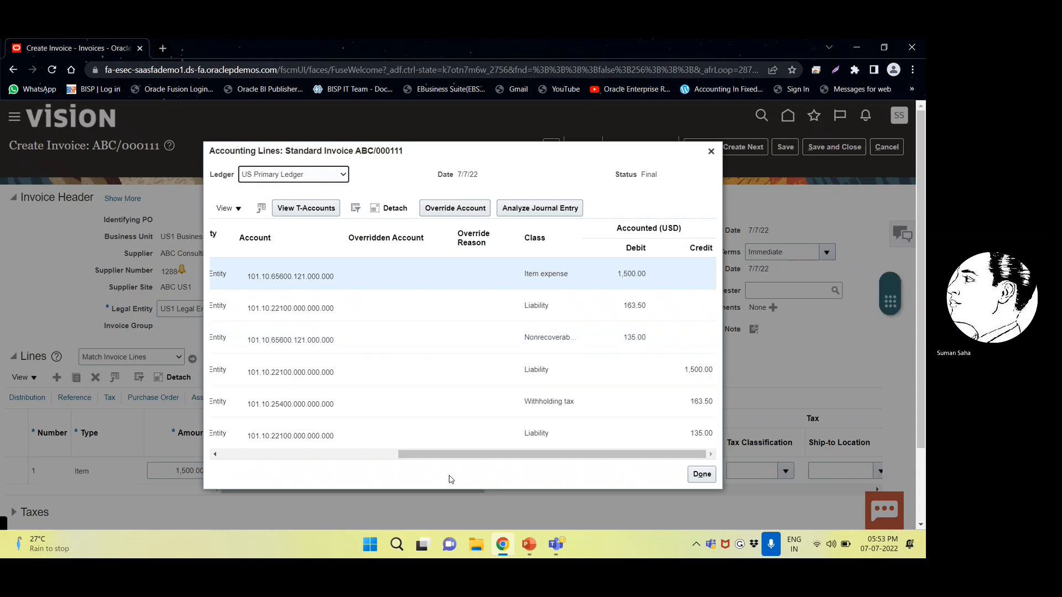
drag(487, 456, 351, 463)
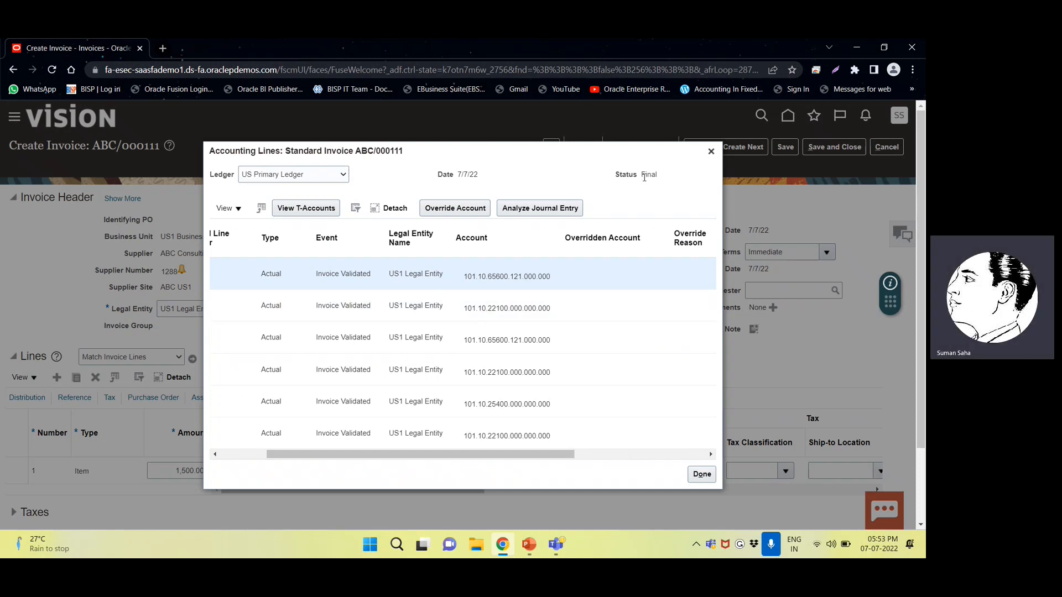
click(711, 151)
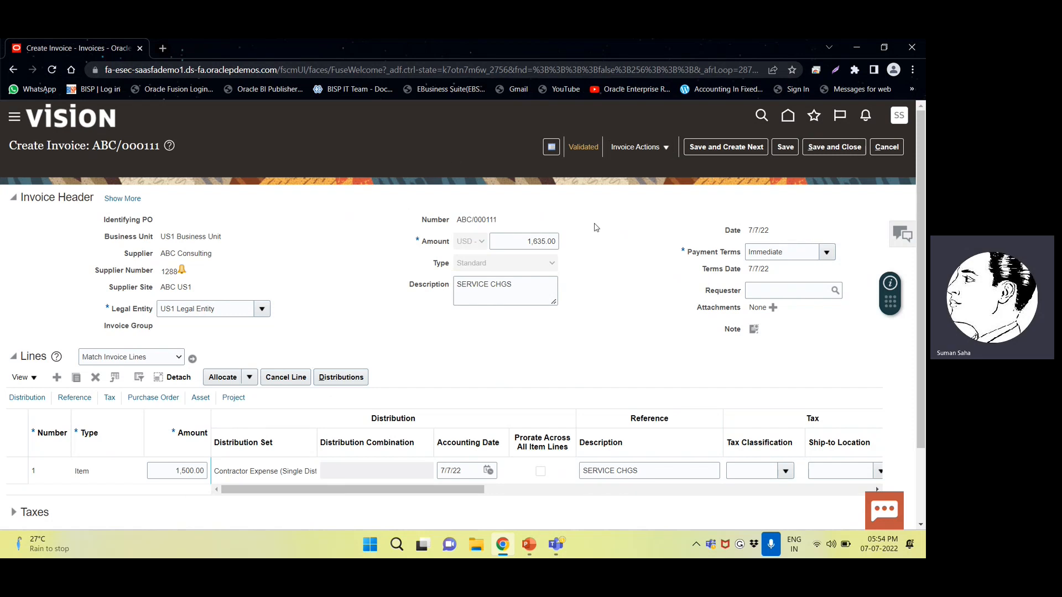
- Leave the invoice for the home page and open Journals under General Accounting
click(788, 118)
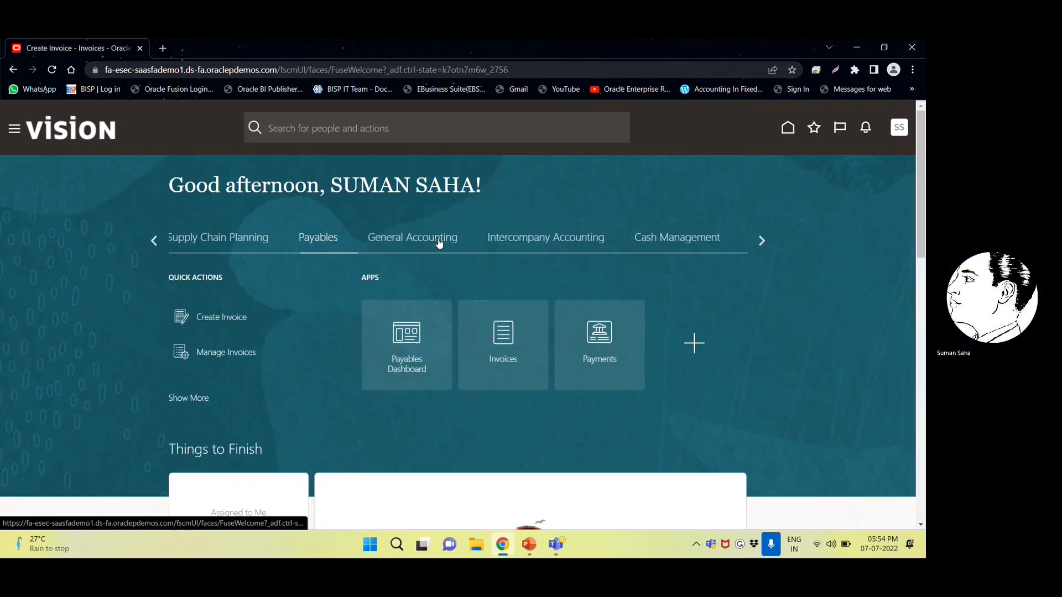
click(439, 242)
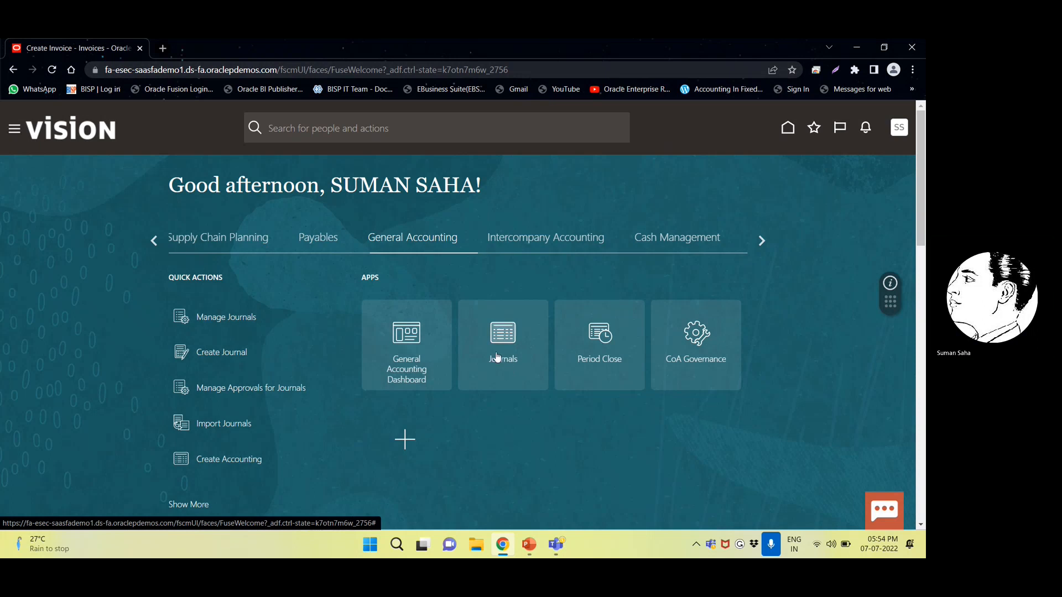
click(499, 336)
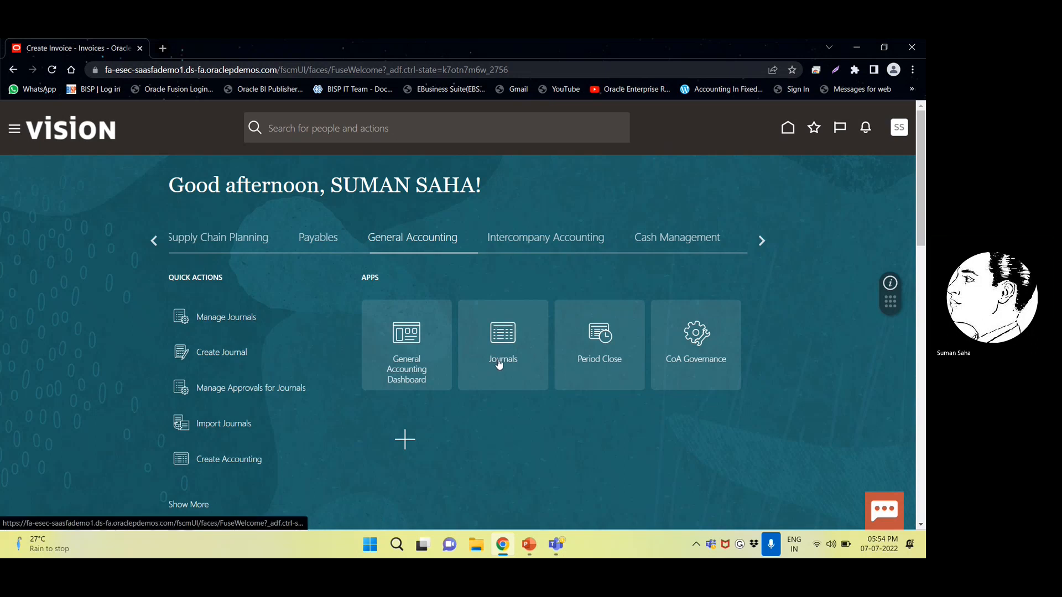
click(504, 340)
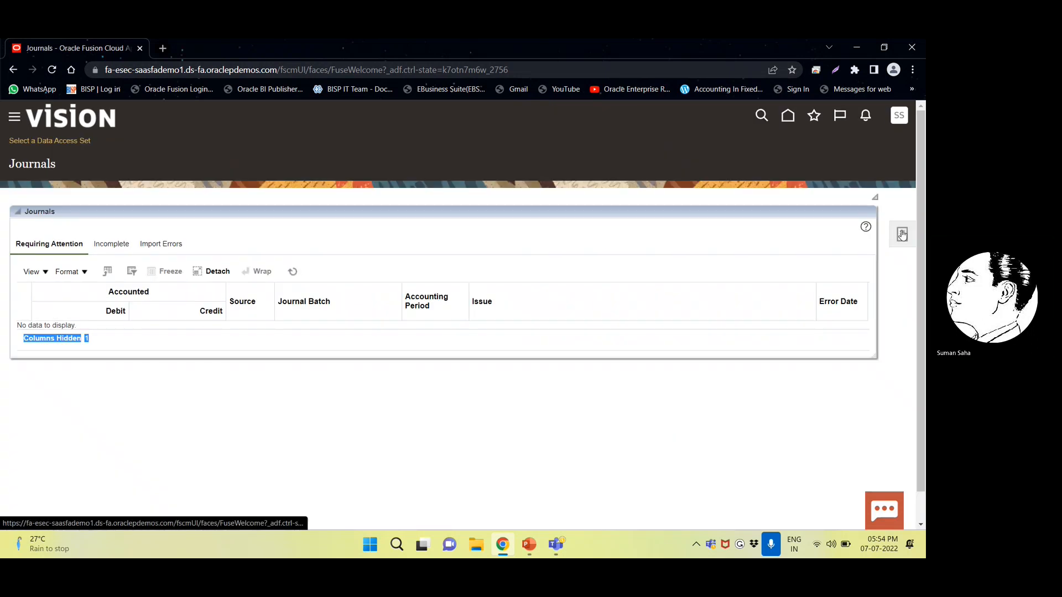
- Accept AU Council Primary Ledger as the data access set and open Manage Journals from the journal tasks
click(901, 234)
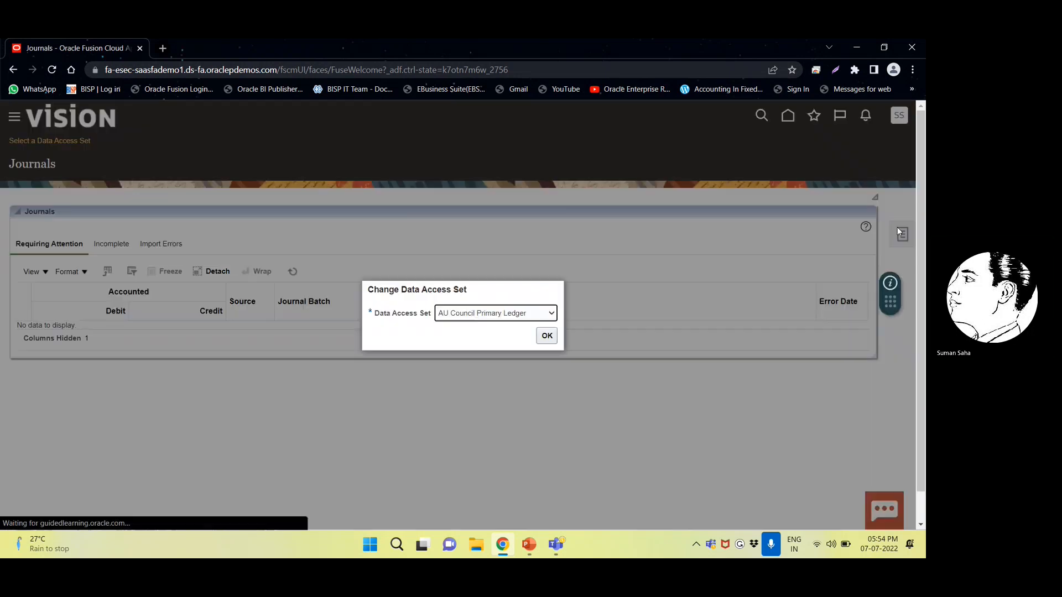
click(547, 335)
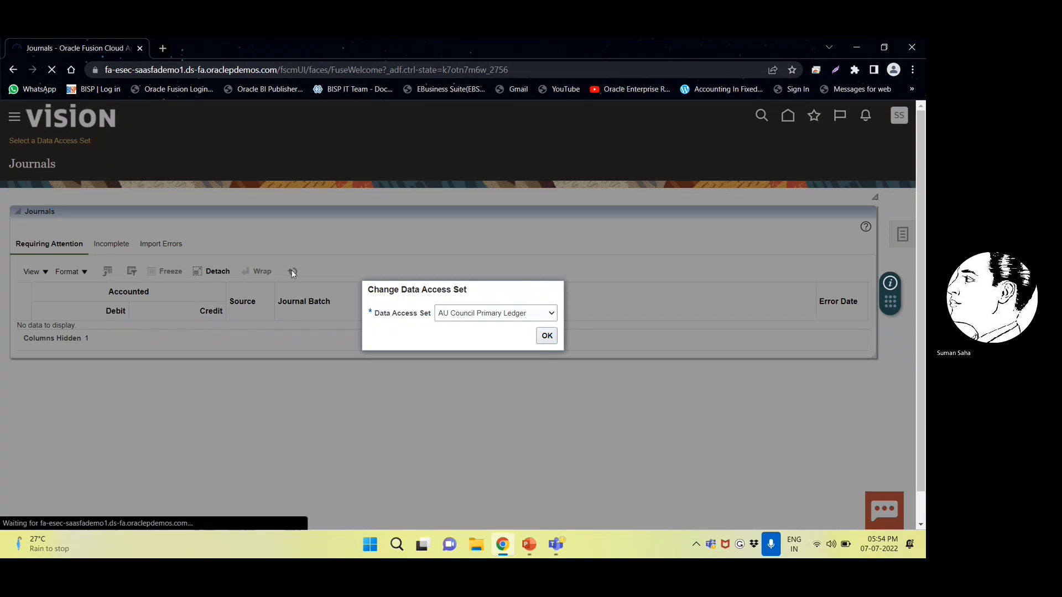
click(477, 313)
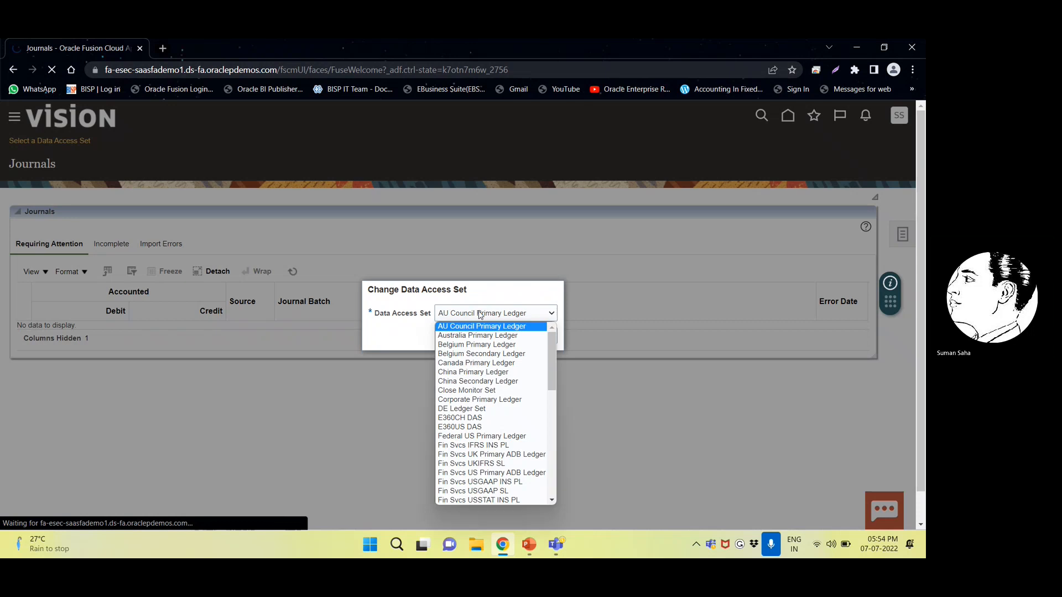
scroll(485, 413, down, 5)
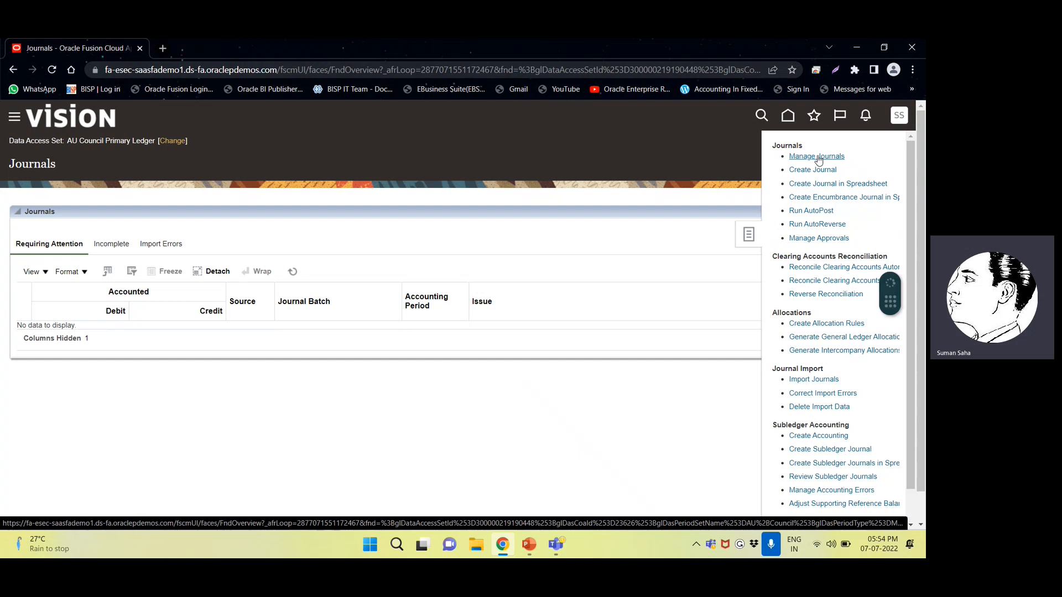
click(818, 156)
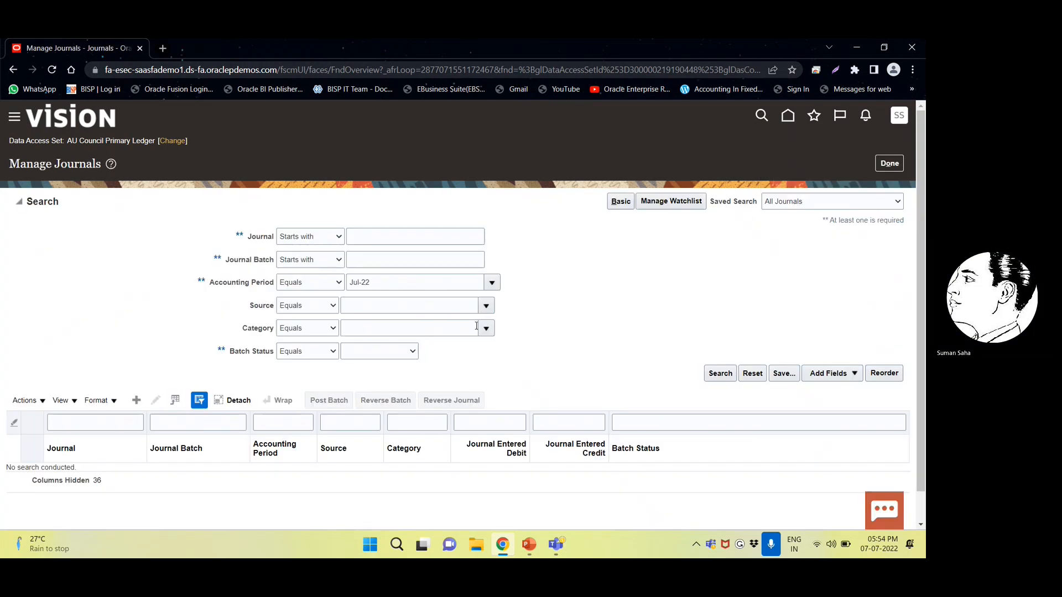
- Check the available accounting periods and change the data access set to US Primary Ledger
click(479, 284)
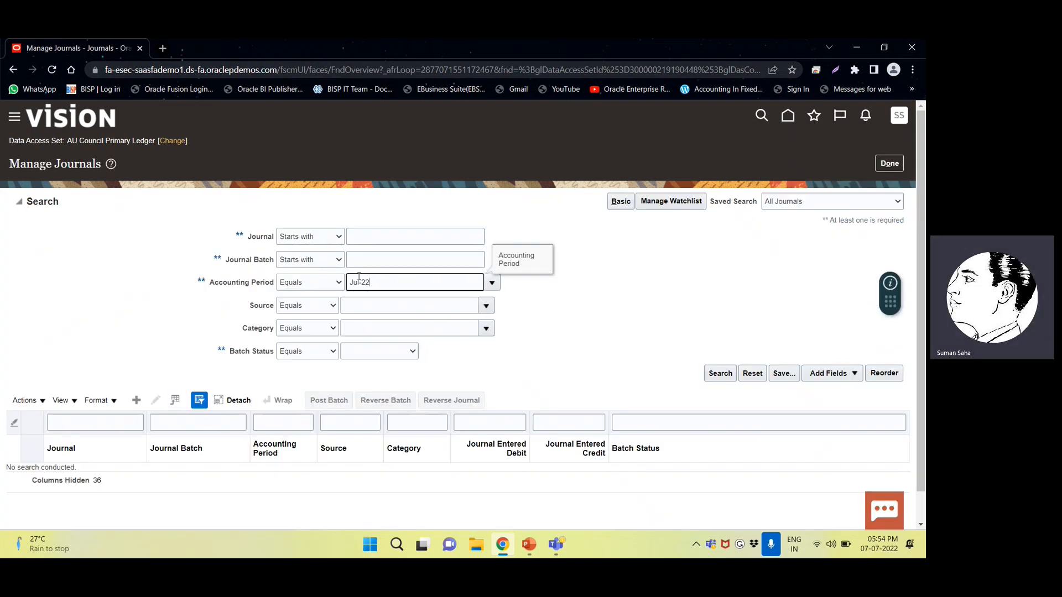
click(492, 283)
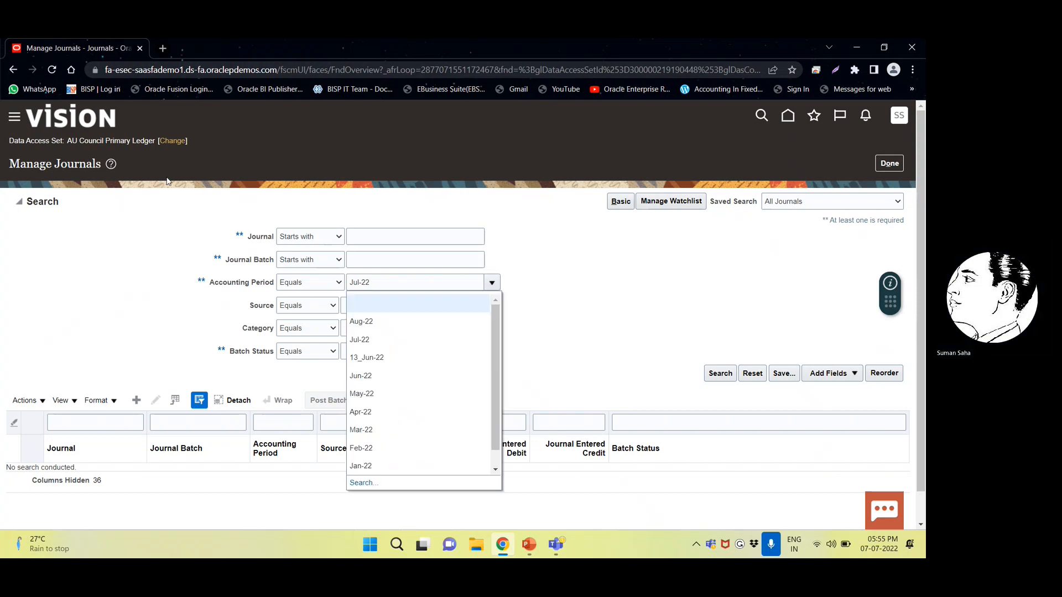
click(173, 142)
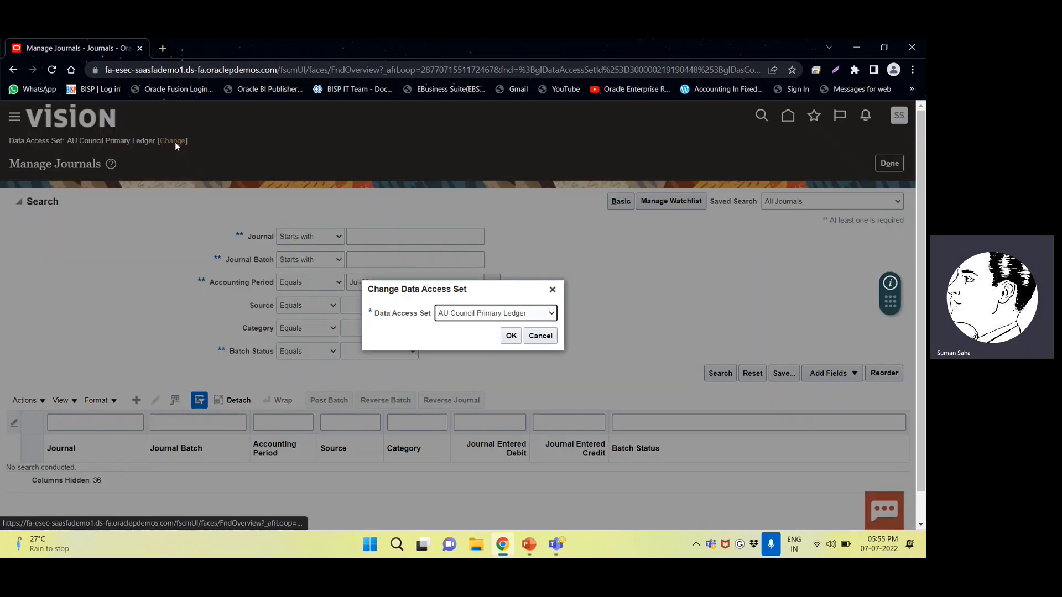
click(495, 313)
scroll(473, 408, down, 10)
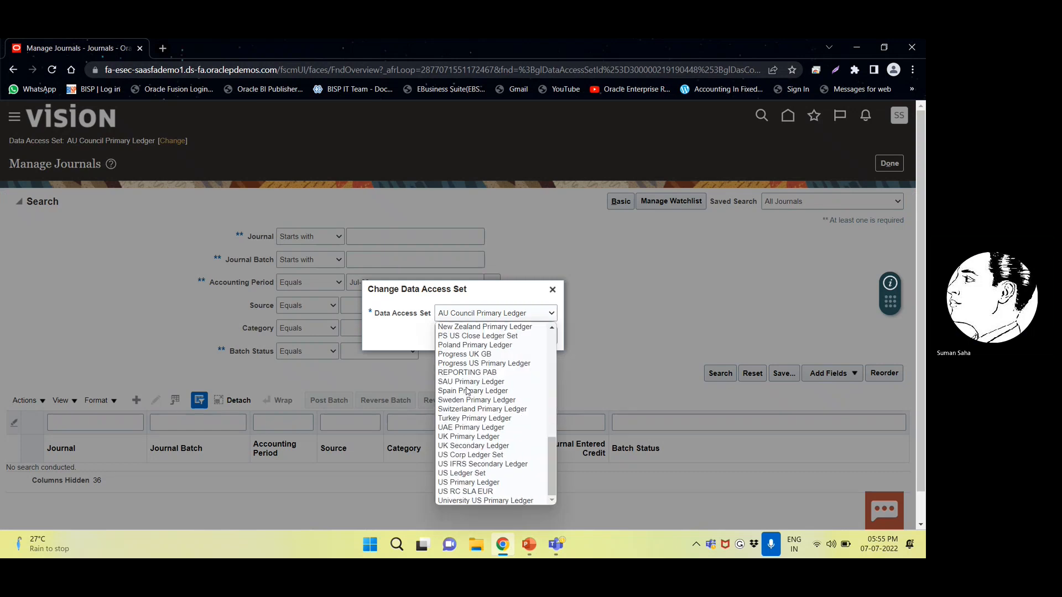
click(467, 474)
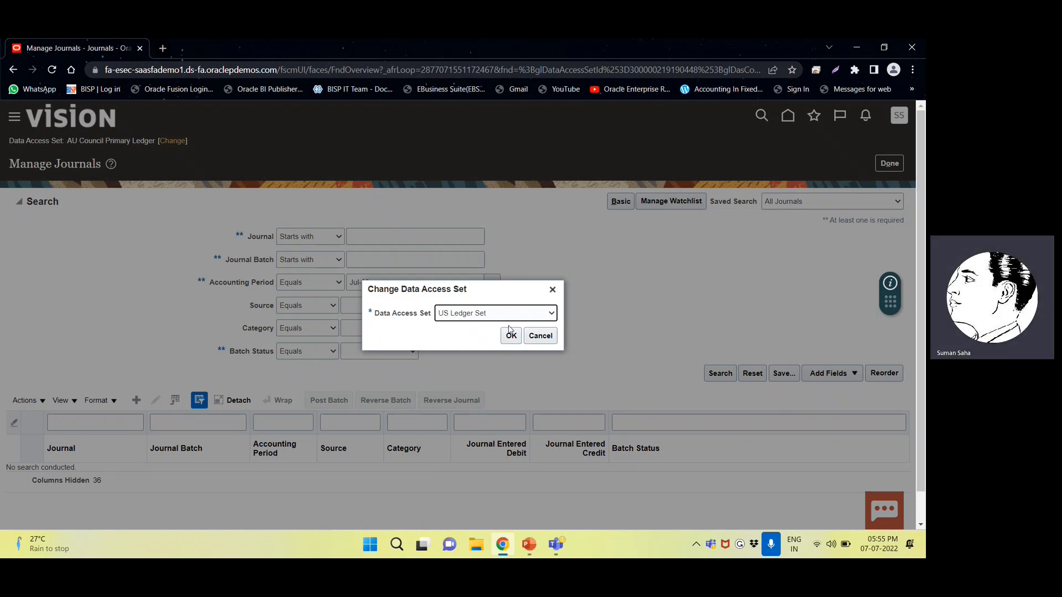
click(494, 314)
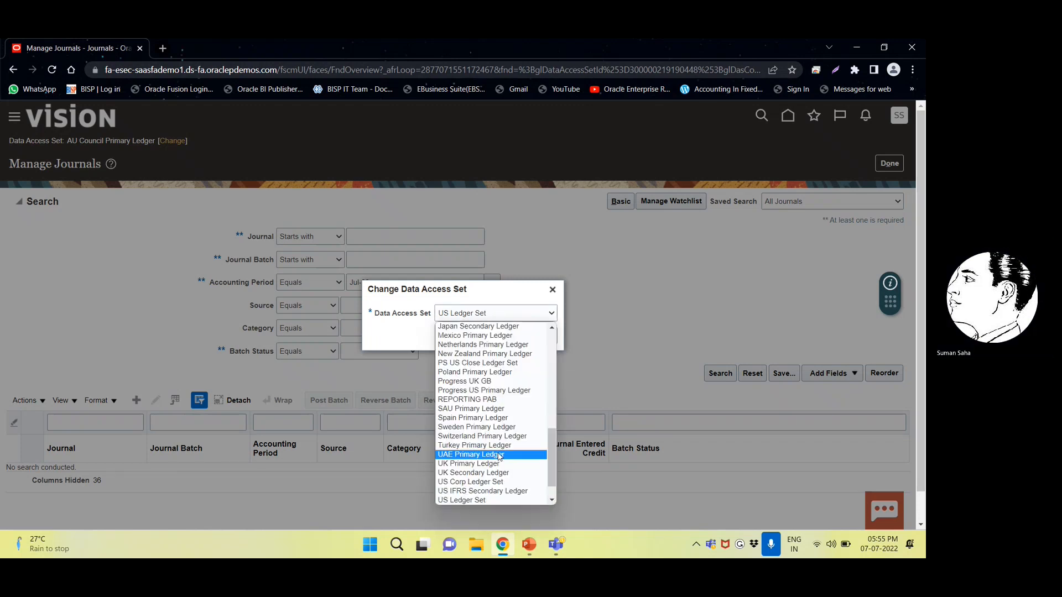
scroll(498, 465, down, 2)
click(490, 482)
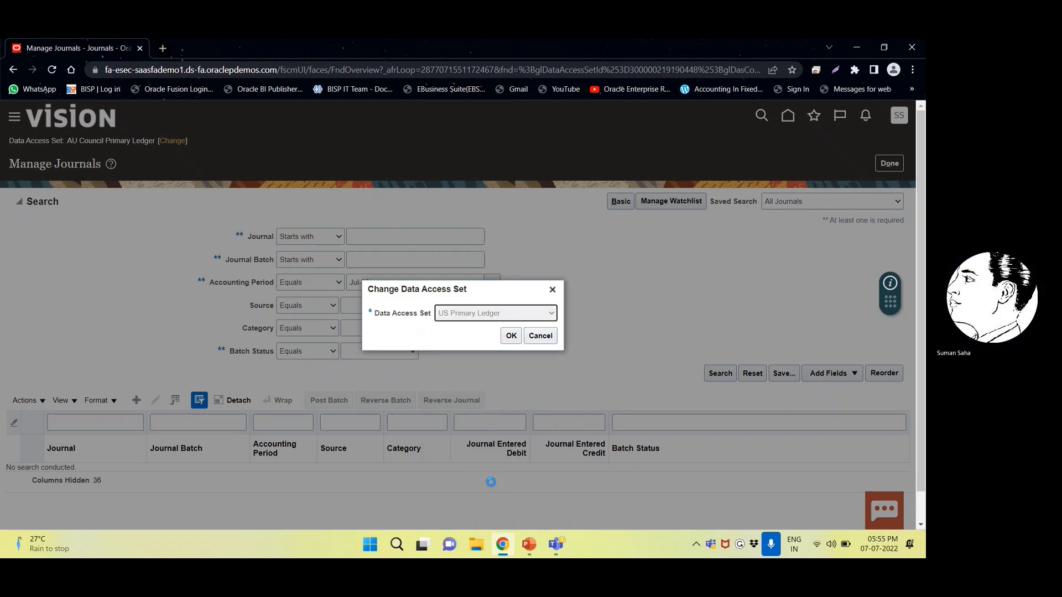
click(511, 338)
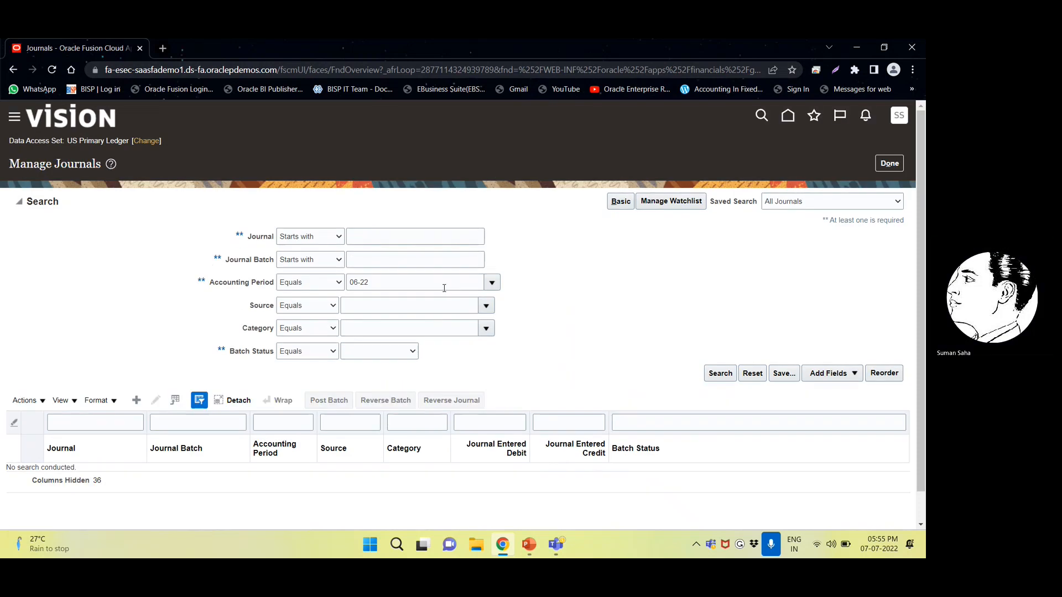
- Set the journal search criteria to accounting period 07-22 and source Payables, looking up the source with PAYA
click(491, 283)
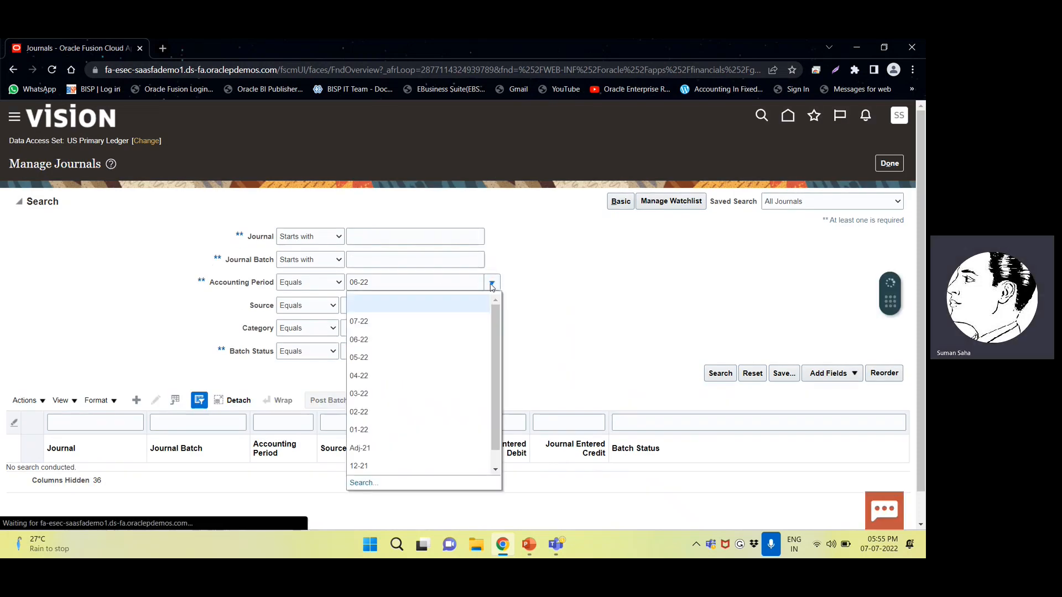
click(370, 323)
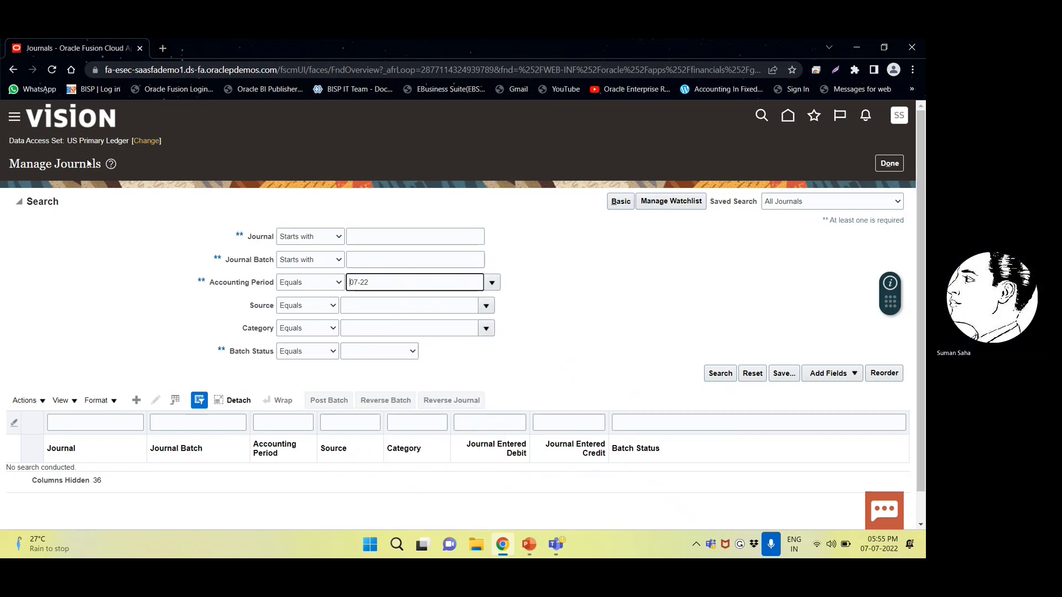
click(374, 303)
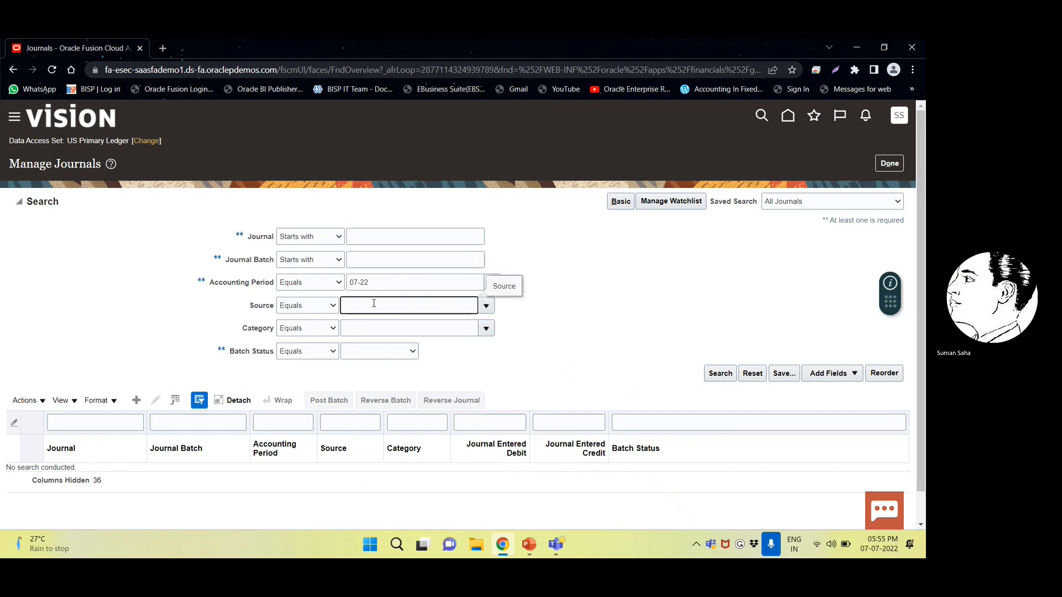
click(487, 307)
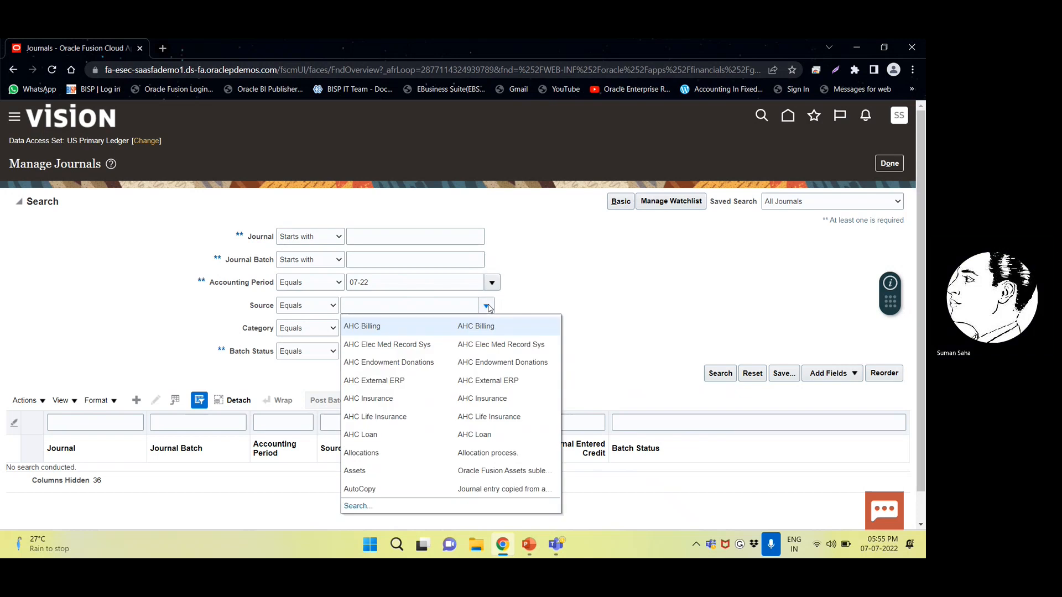
click(357, 505)
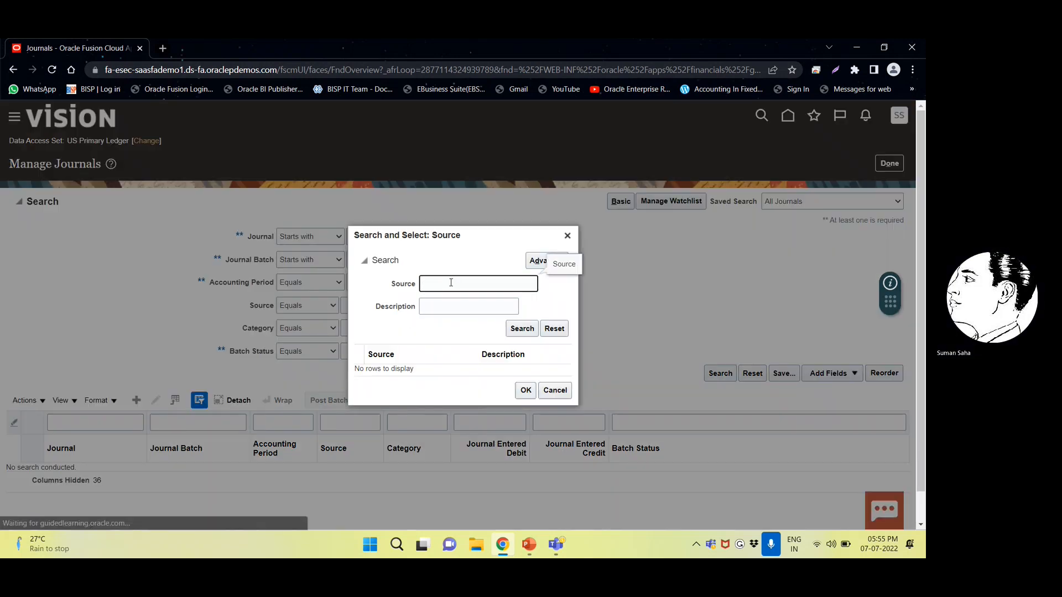
text(PAYA)
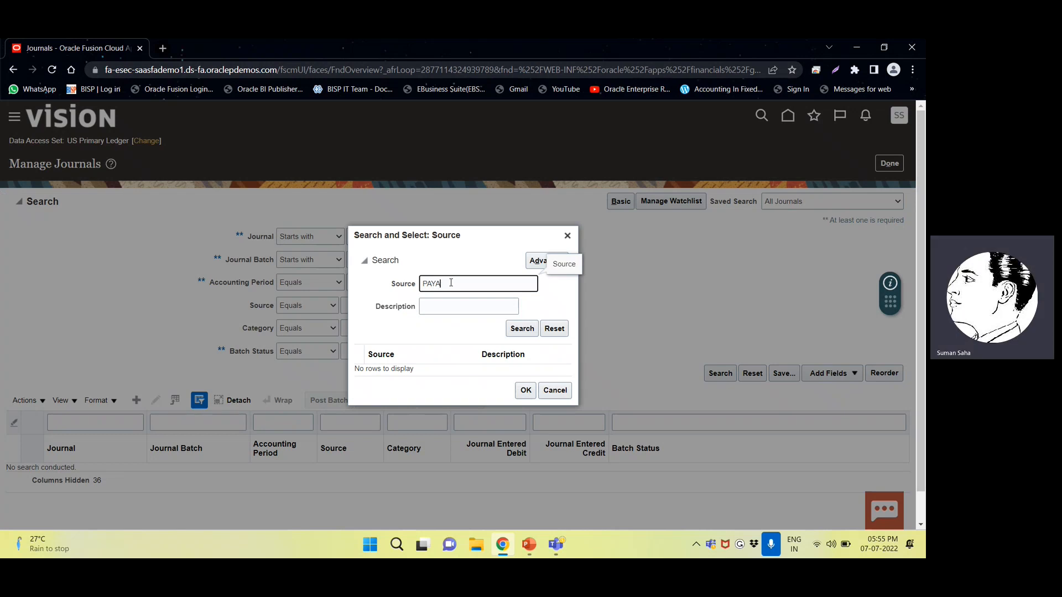
click(521, 328)
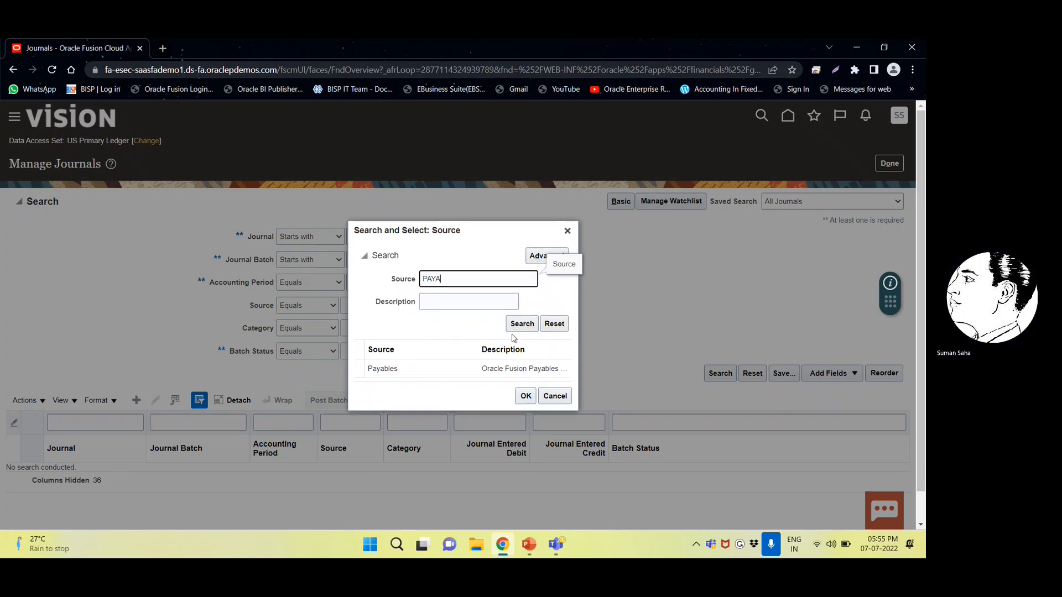
double_click(408, 368)
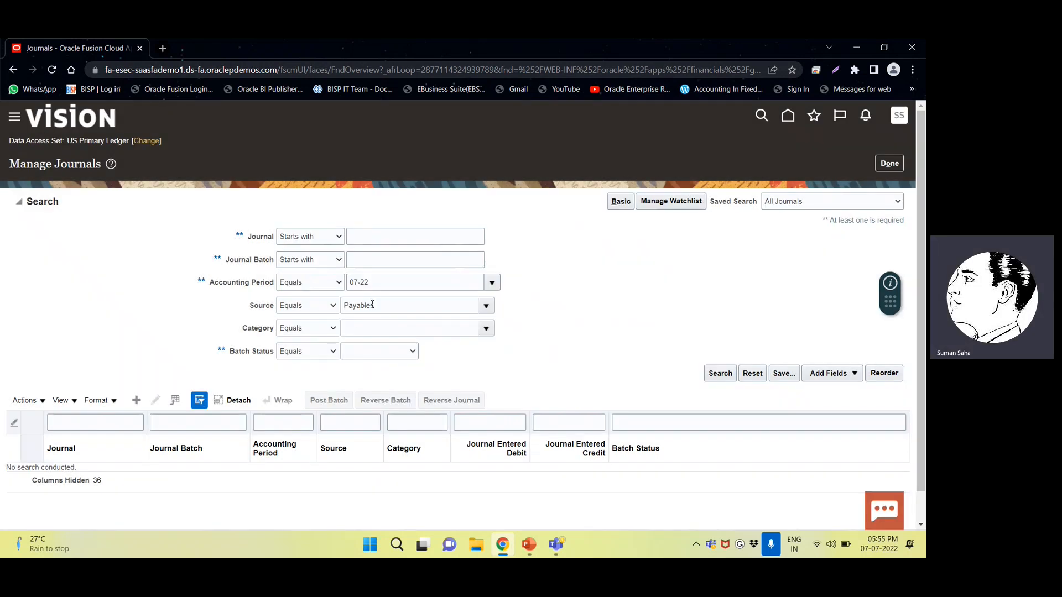
- Look up INVOICE categories, set the category to Purchase Invoices, and run the journal search
click(442, 327)
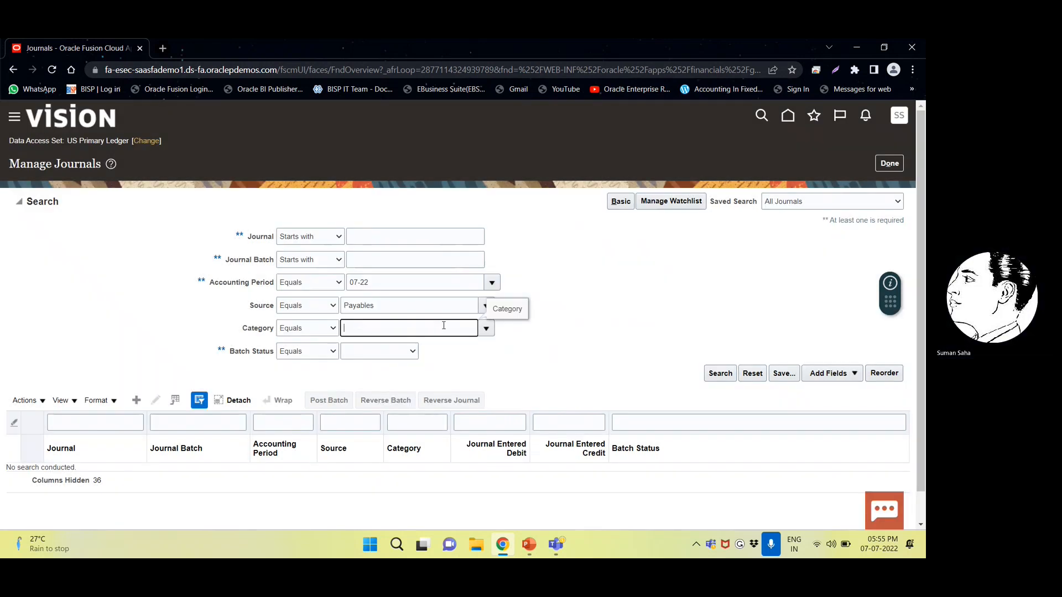
click(486, 329)
click(486, 330)
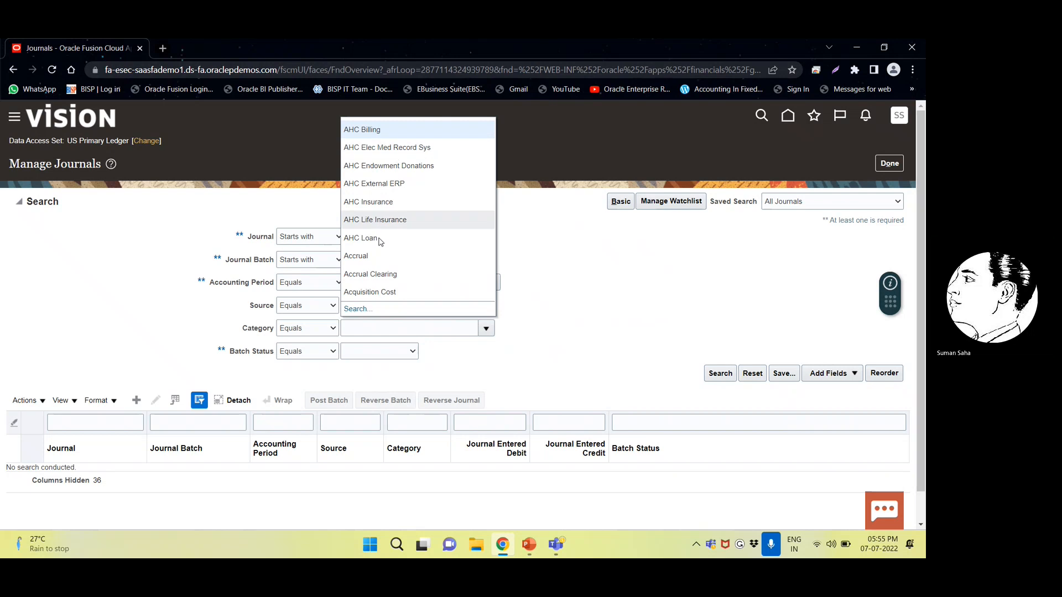
click(361, 309)
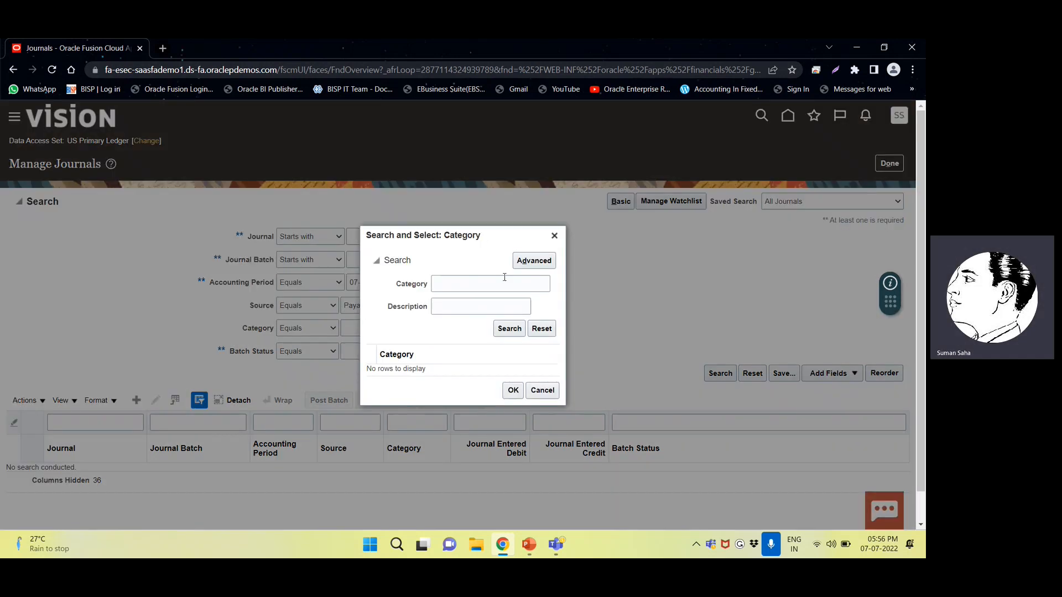
click(486, 285)
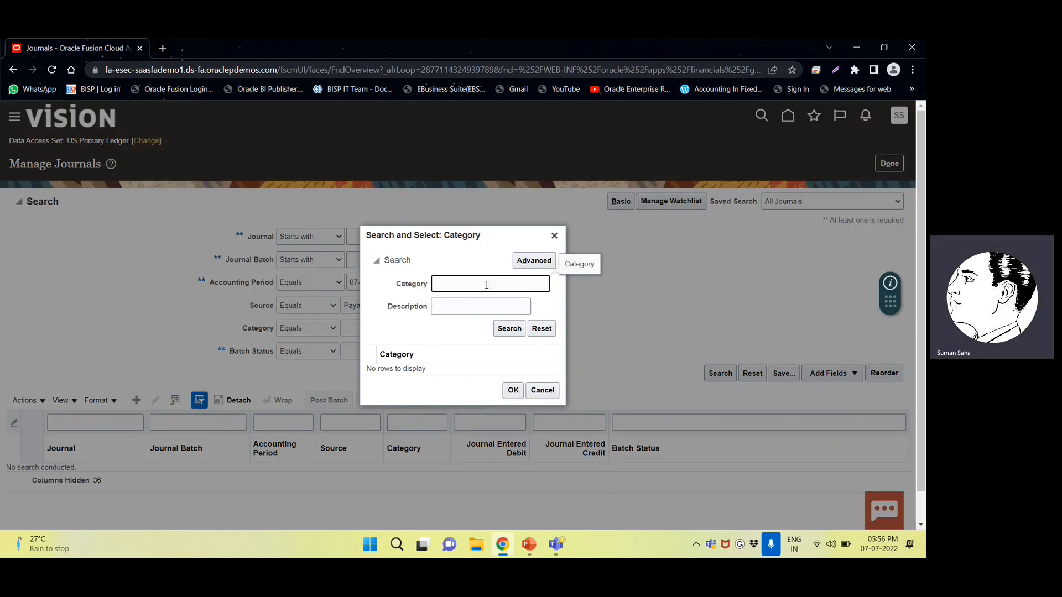
text(INVOICE)
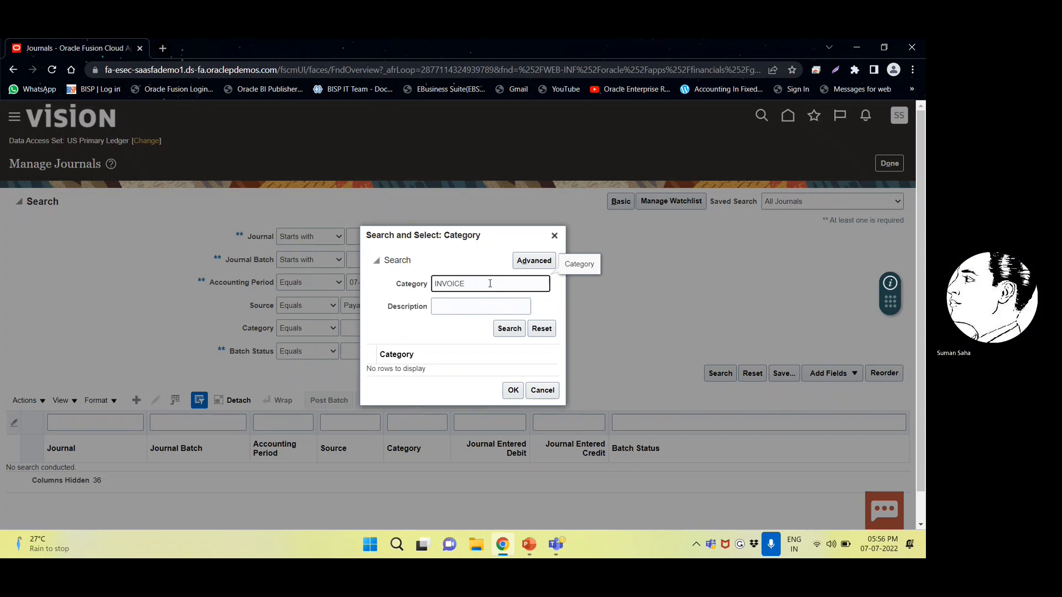
click(510, 329)
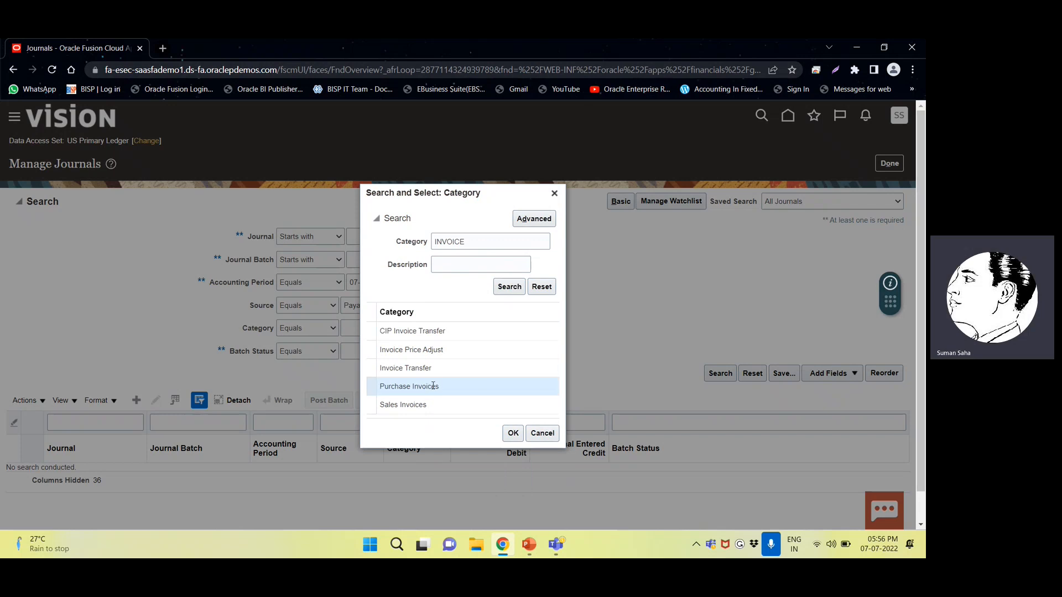
click(512, 435)
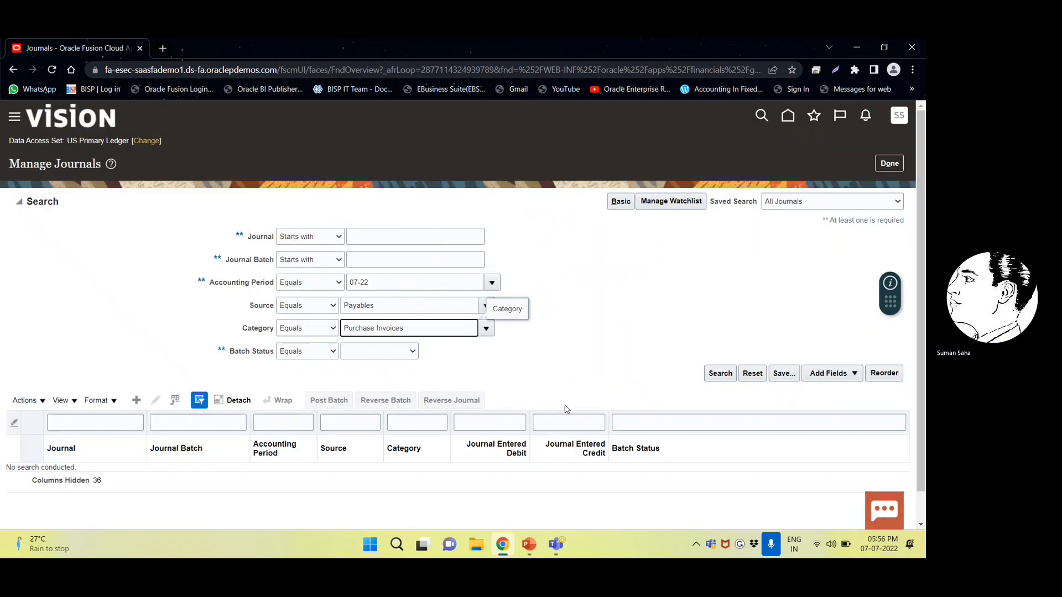
click(719, 376)
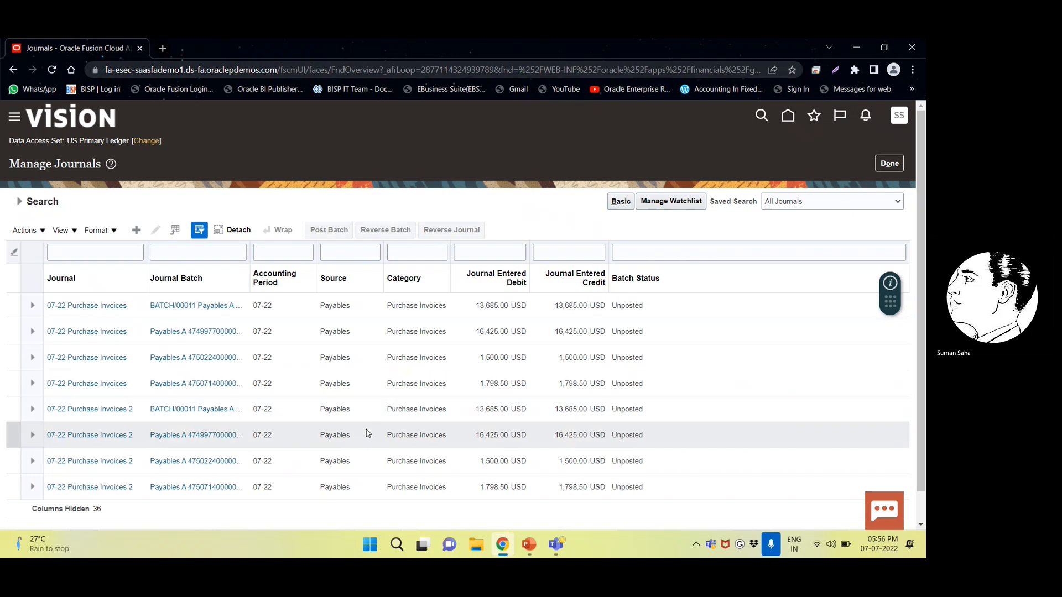
- Open the 1,500.00 USD journal 07-22 Purchase Invoices 2, review its header and journal lines, and return to the search results
scroll(367, 433, down, 1)
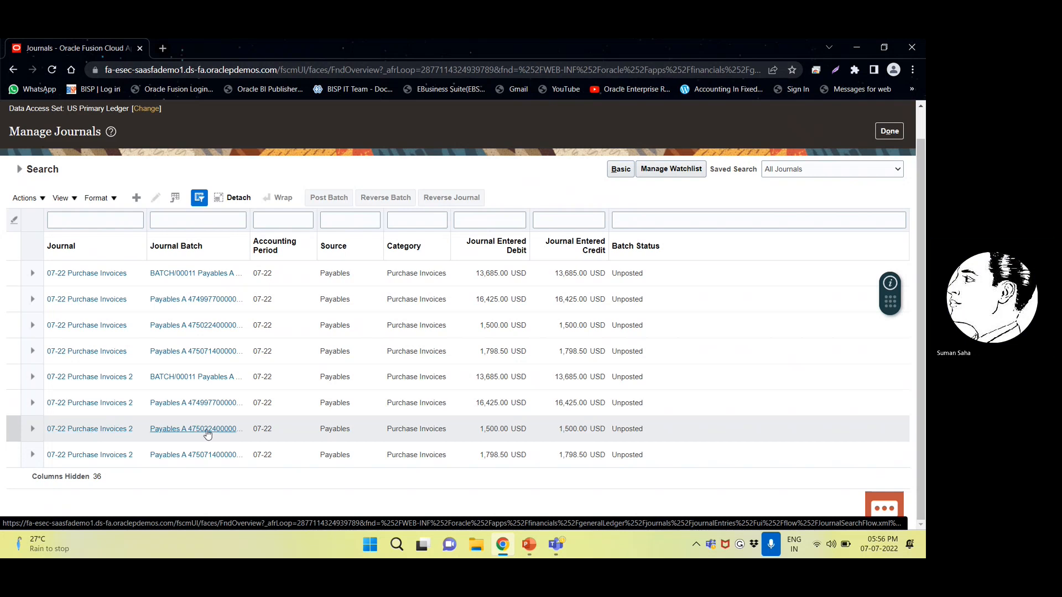
click(83, 432)
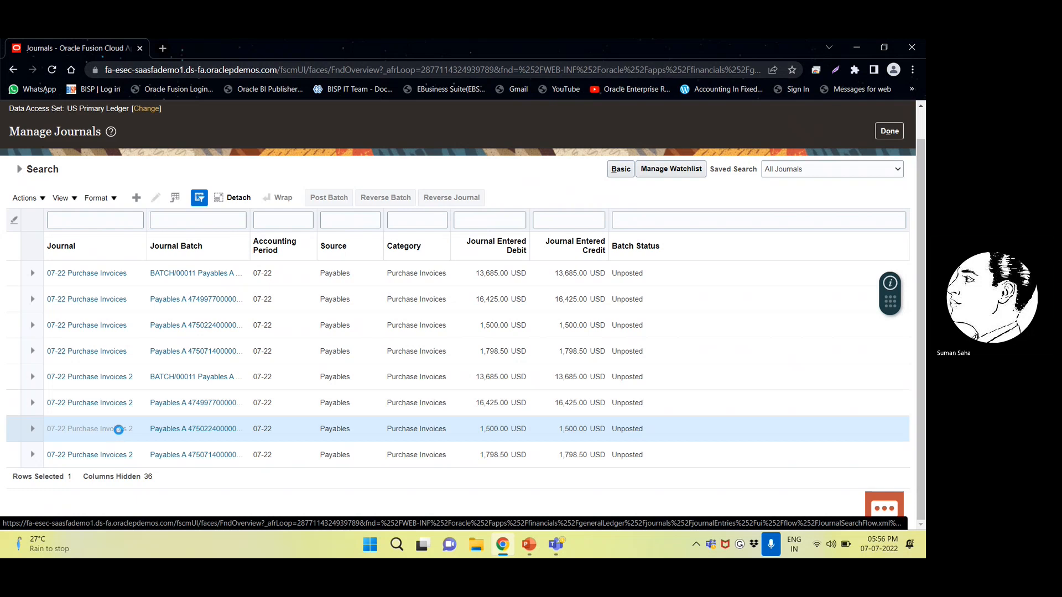
click(172, 432)
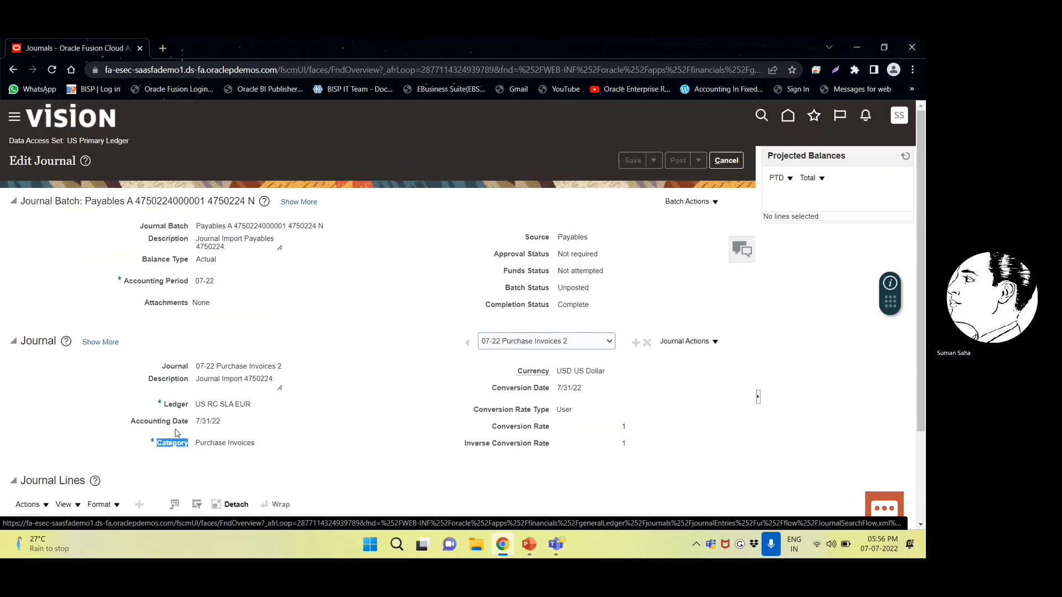
scroll(333, 349, down, 1)
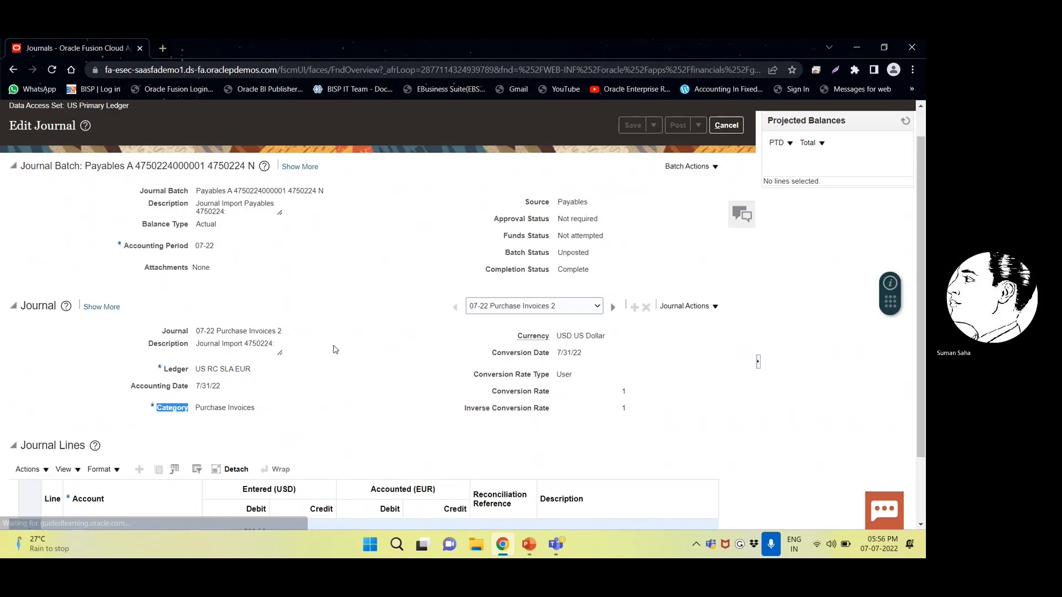
scroll(334, 349, down, 1)
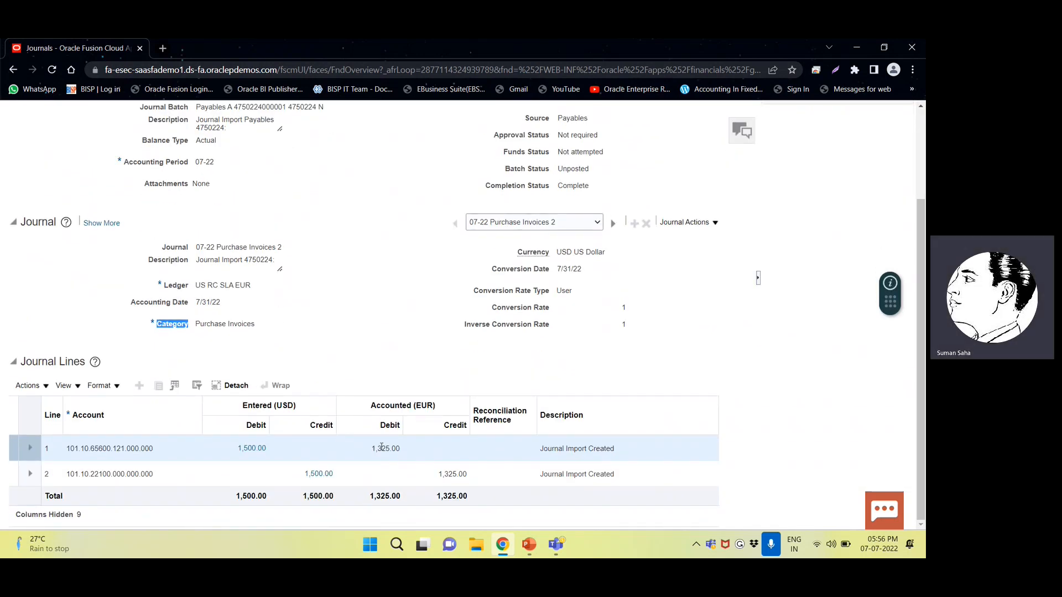
scroll(522, 364, up, 2)
click(726, 160)
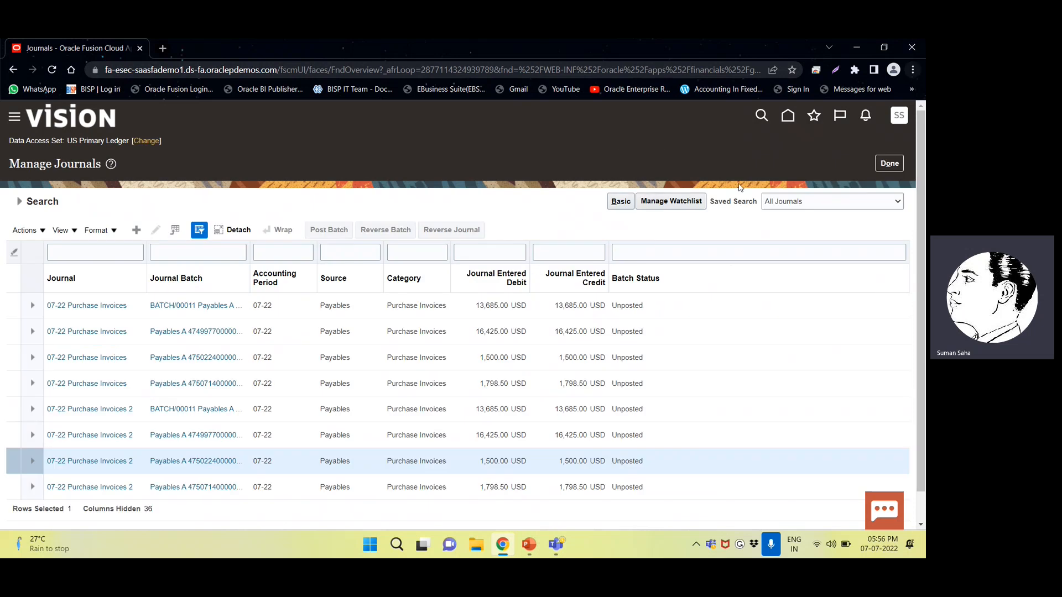
- Open the 1,798.50 USD journal 07-22 Purchase Invoices 2, switch to journal 07-22 Purchase Invoices in its batch, and review the journal lines
click(92, 487)
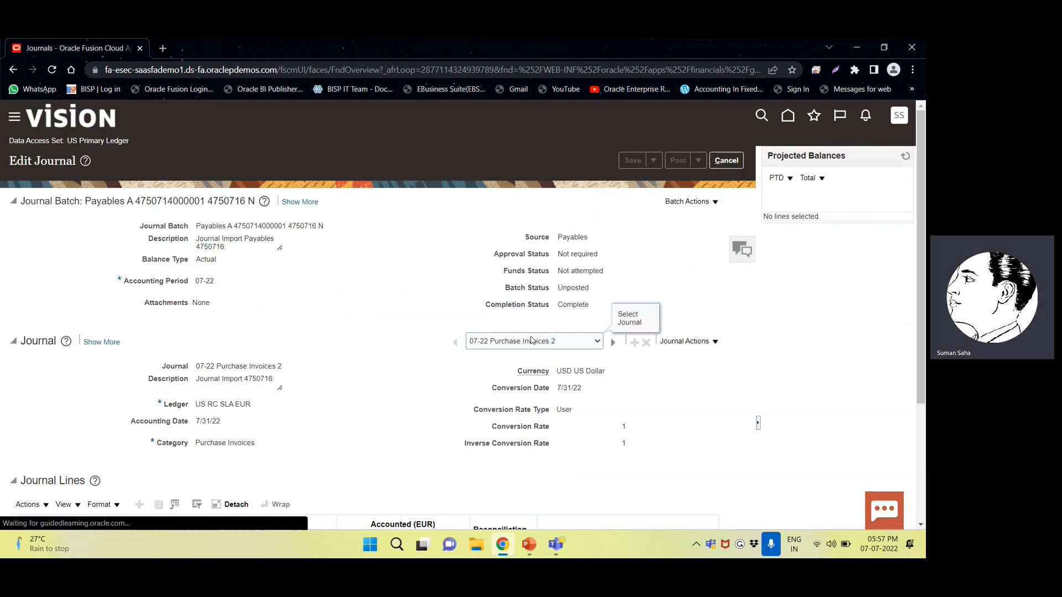
click(531, 340)
click(513, 360)
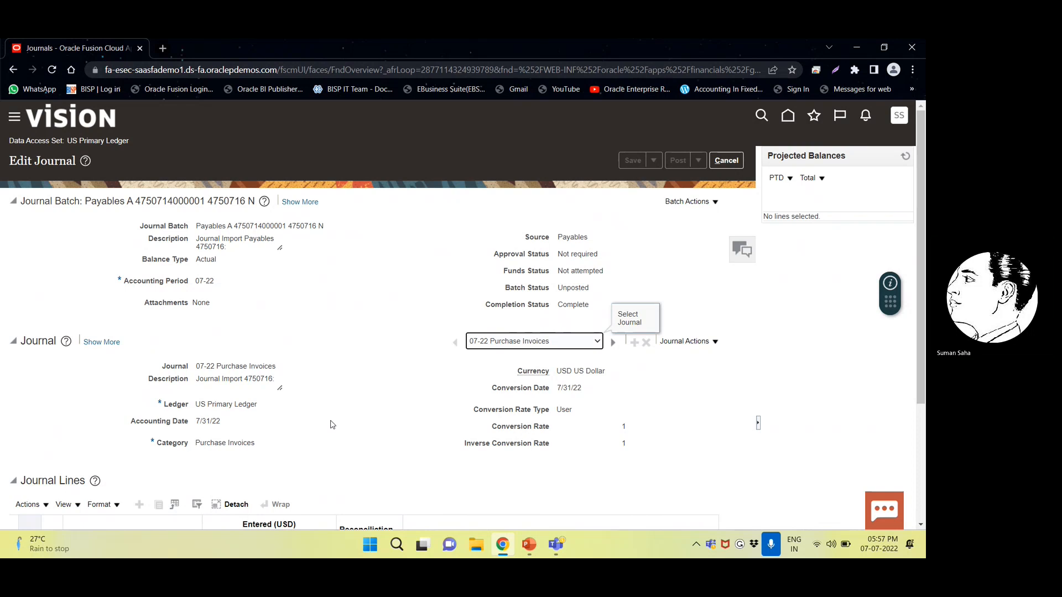
scroll(246, 436, down, 3)
scroll(248, 437, down, 1)
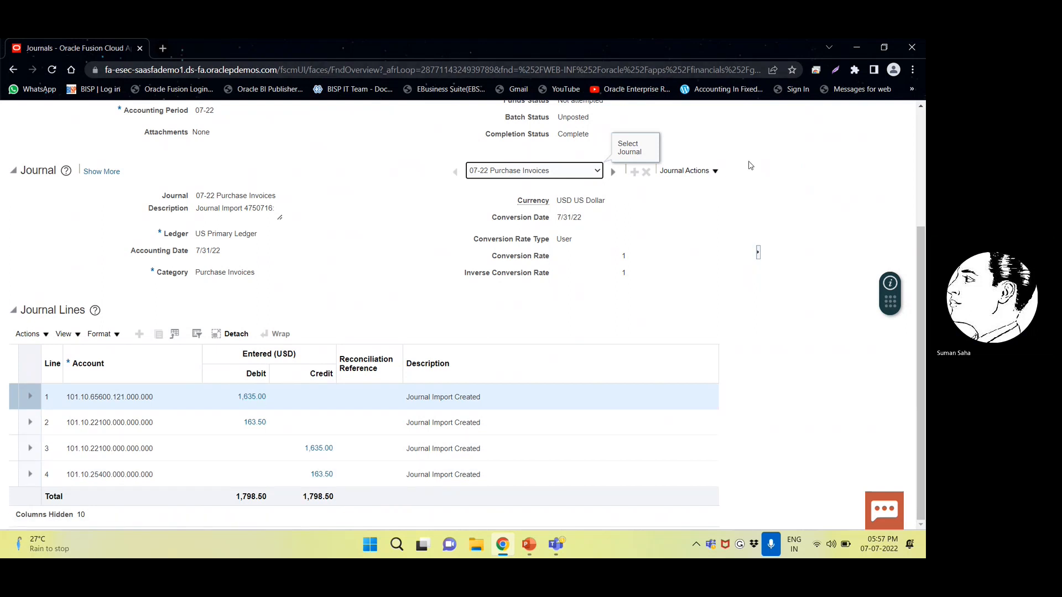
scroll(748, 164, up, 5)
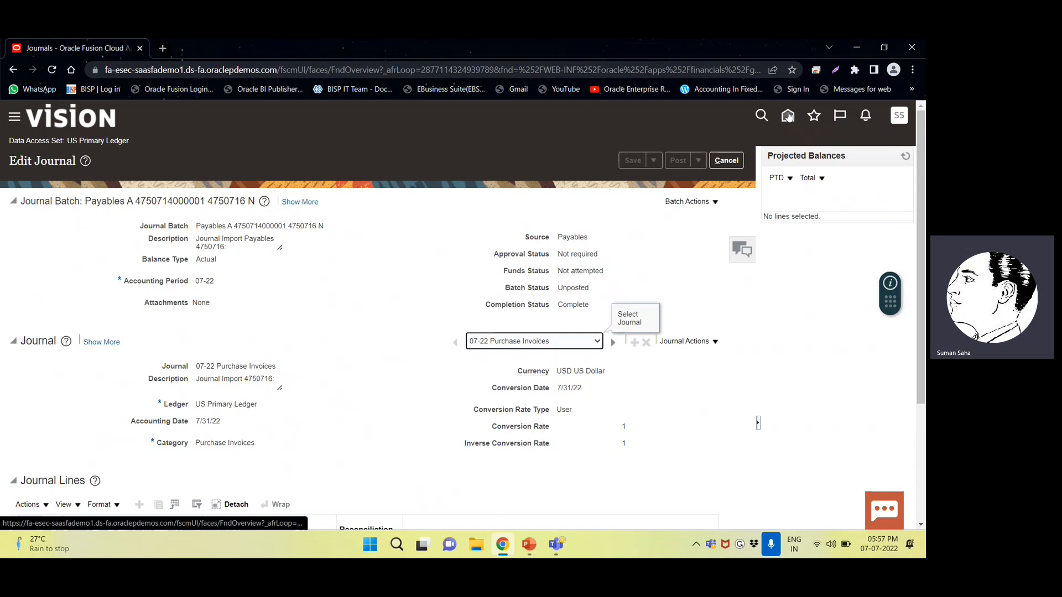
- Open the Payables Invoices work area in a separate browser tab and list the invoices from the last 24 hours
right_click(790, 114)
click(735, 121)
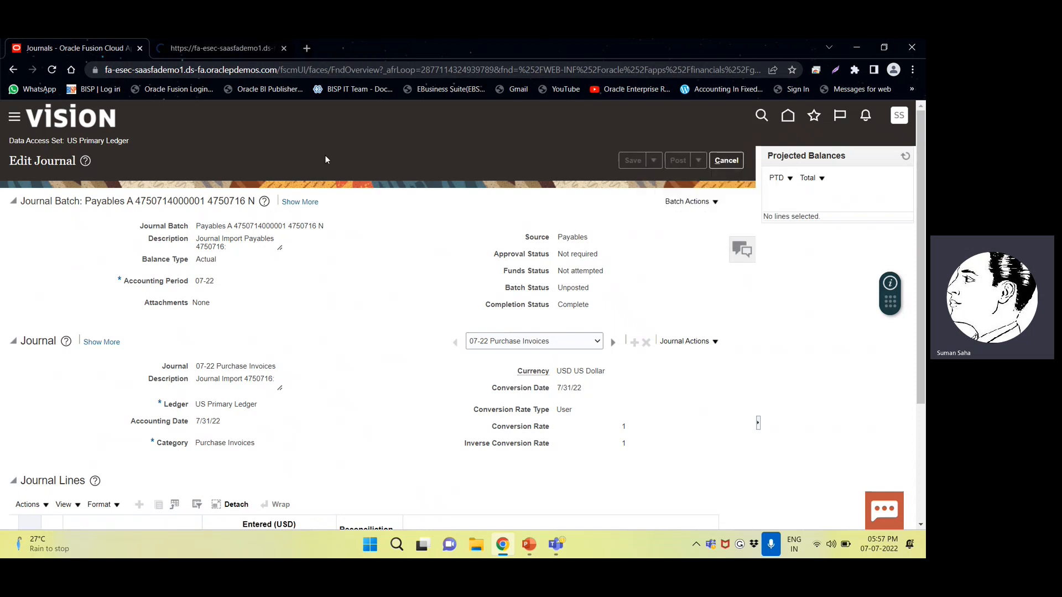
click(203, 51)
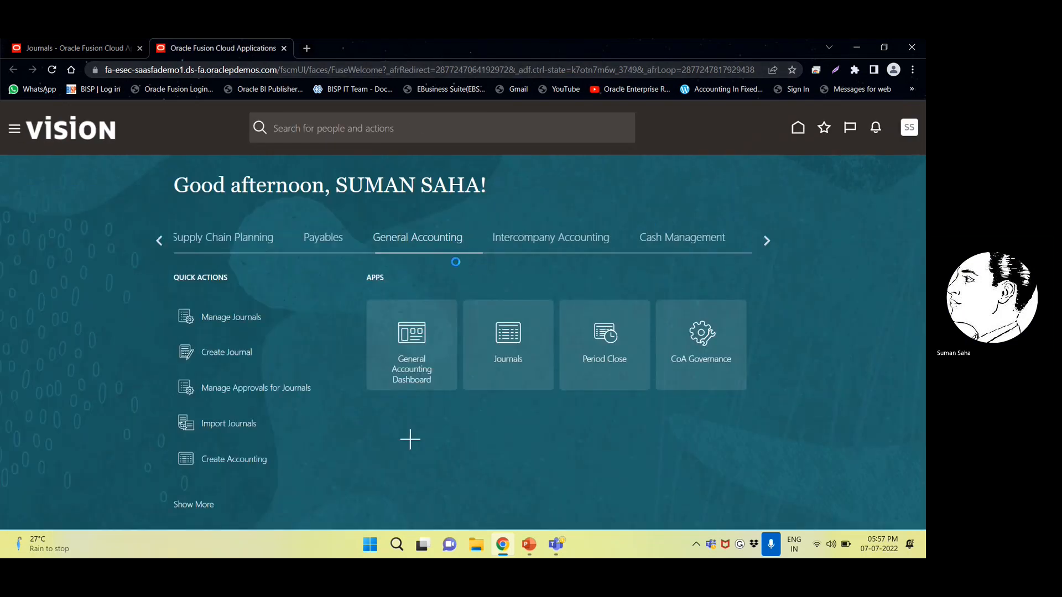
click(319, 239)
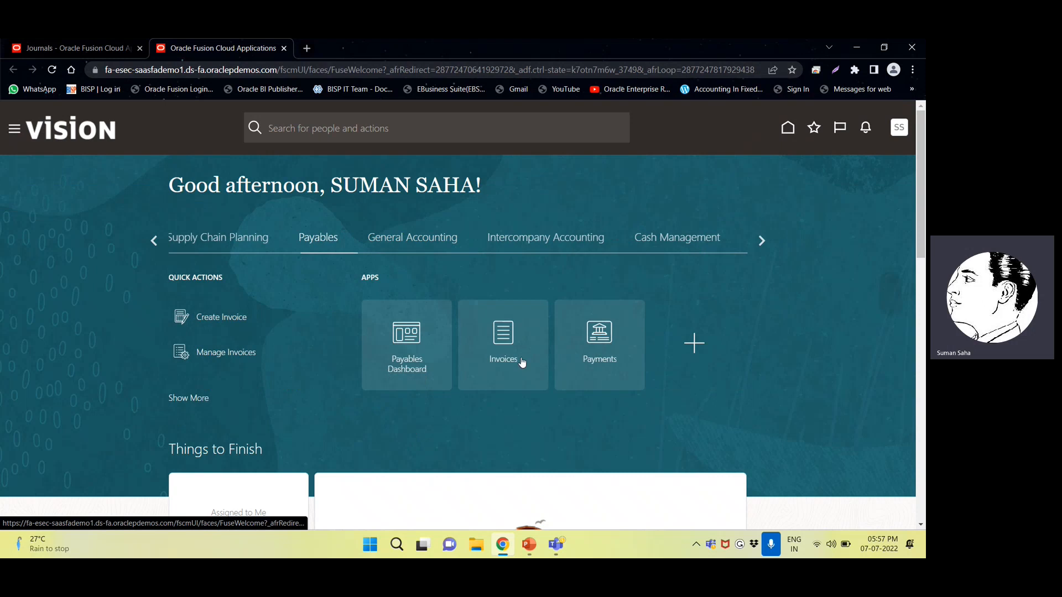
click(508, 345)
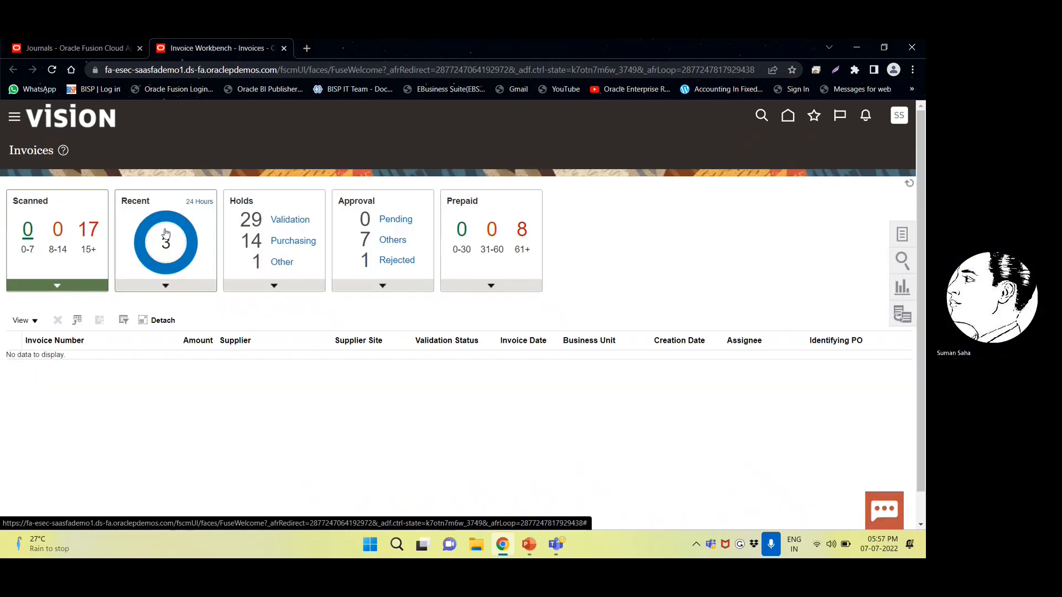
click(164, 236)
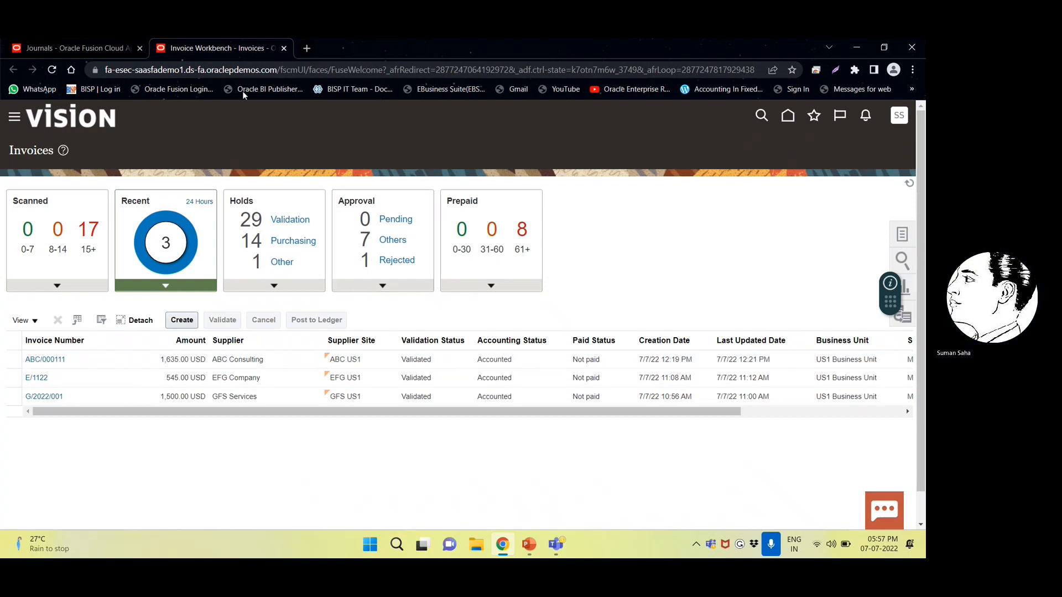
- Return to the open journal and drill down on line 1's 1,635.00 debit to its subledger journal lines
click(74, 55)
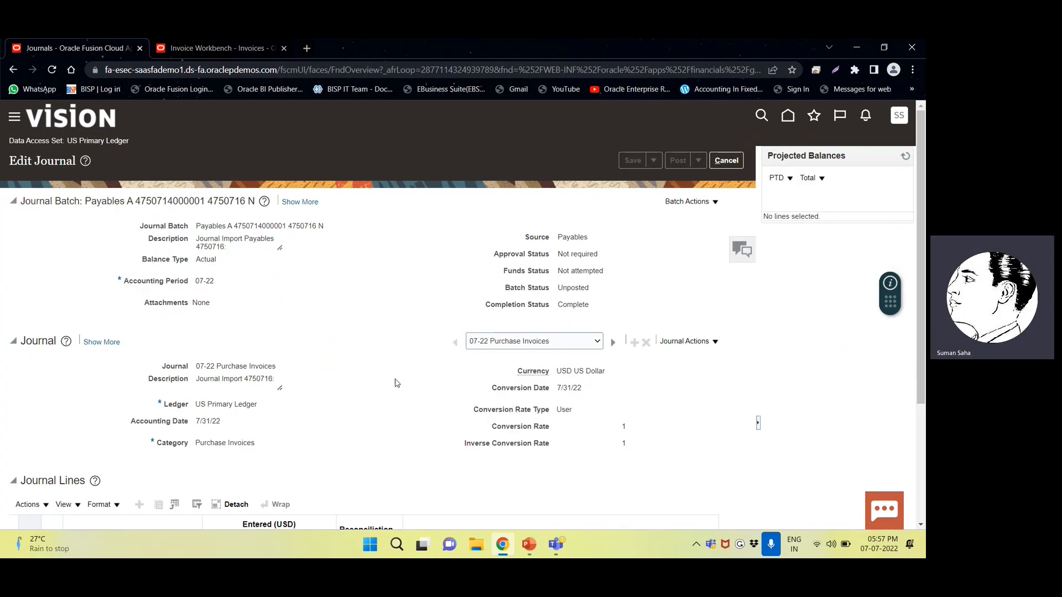
scroll(396, 382, down, 3)
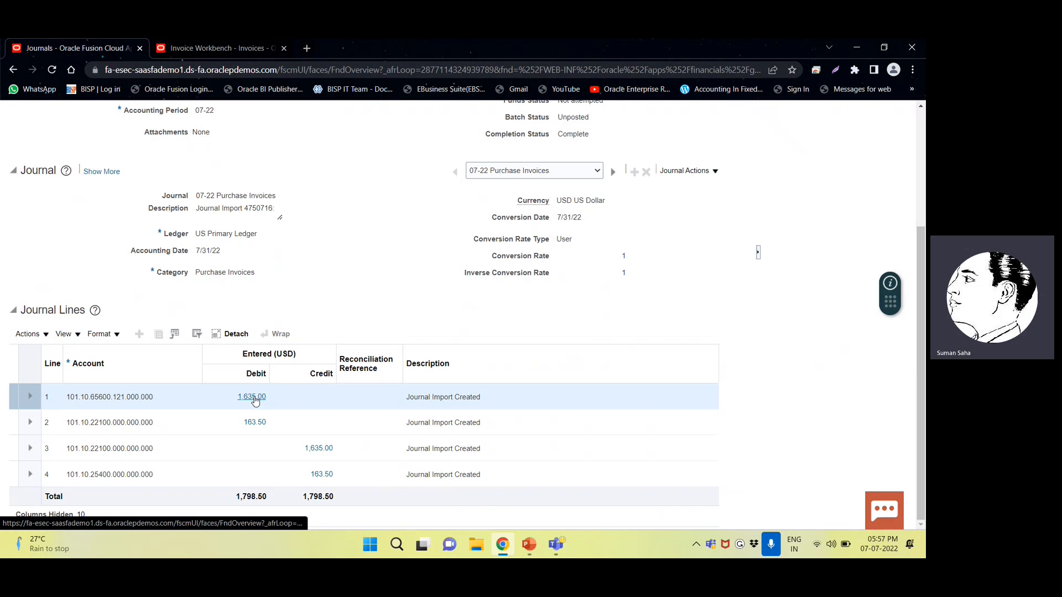
click(254, 398)
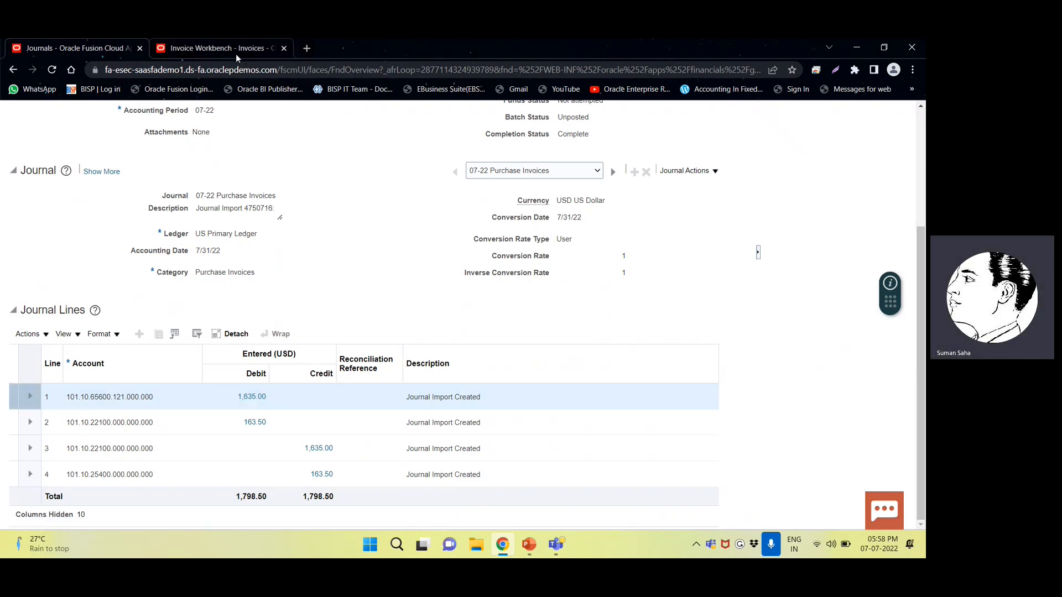
click(251, 397)
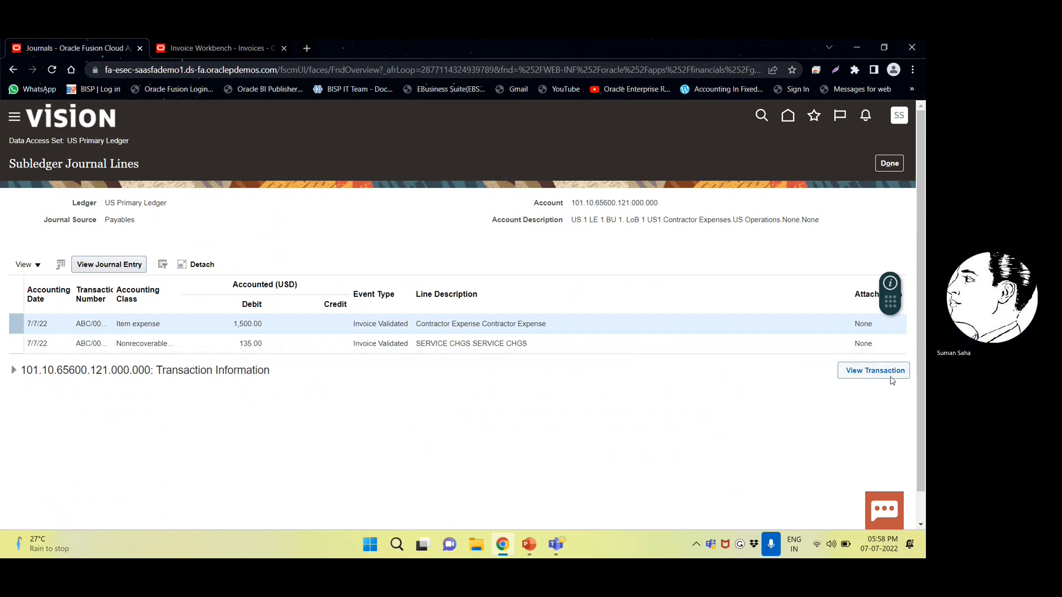
- View the source transaction of the item expense line and review the invoice's header, item line, summary tax lines and totals
click(882, 372)
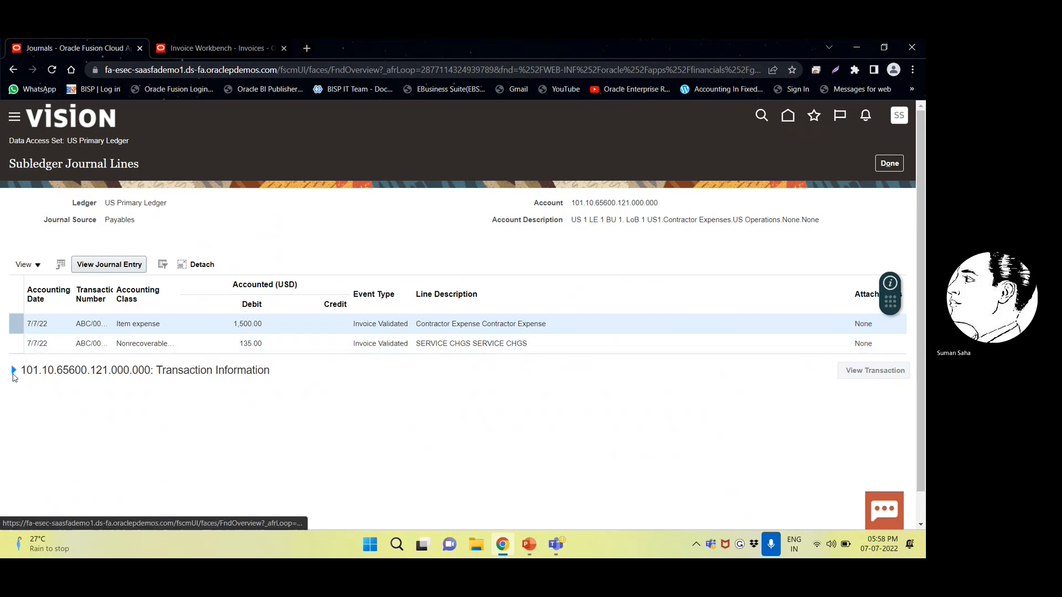
click(14, 370)
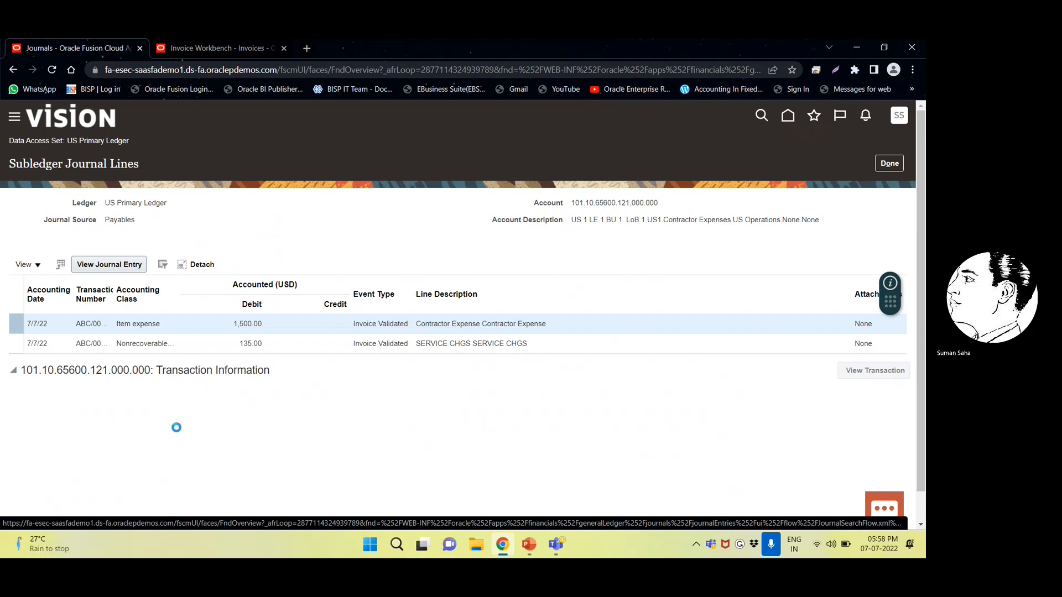
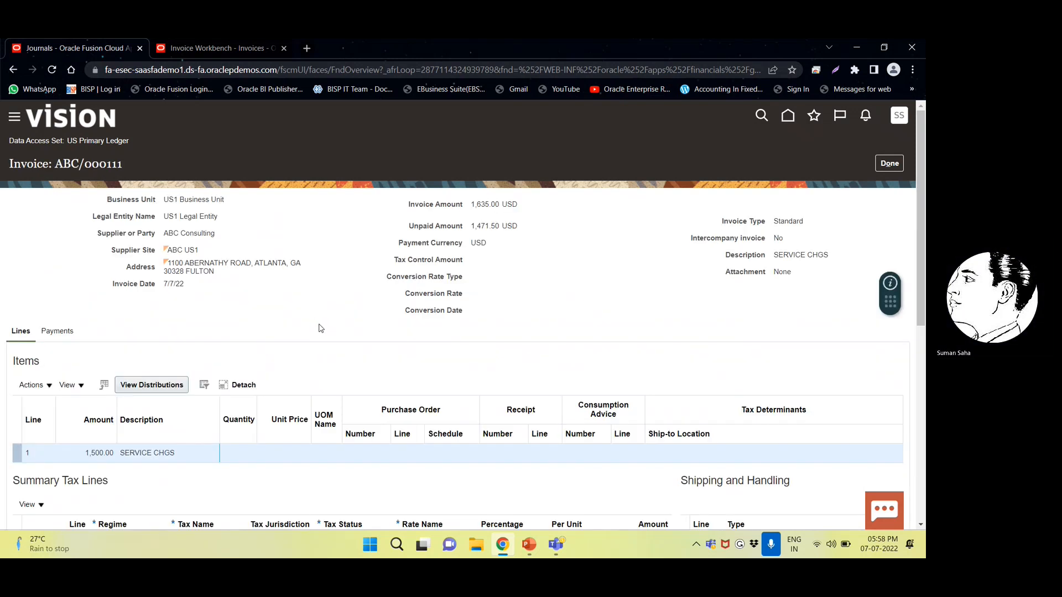
scroll(331, 332, down, 3)
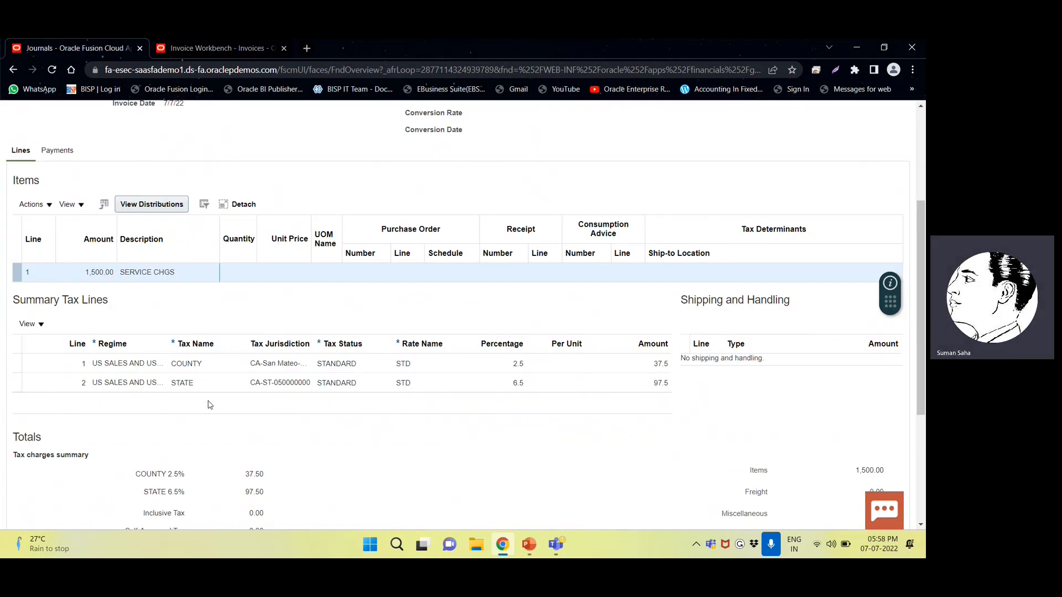
scroll(358, 294, down, 2)
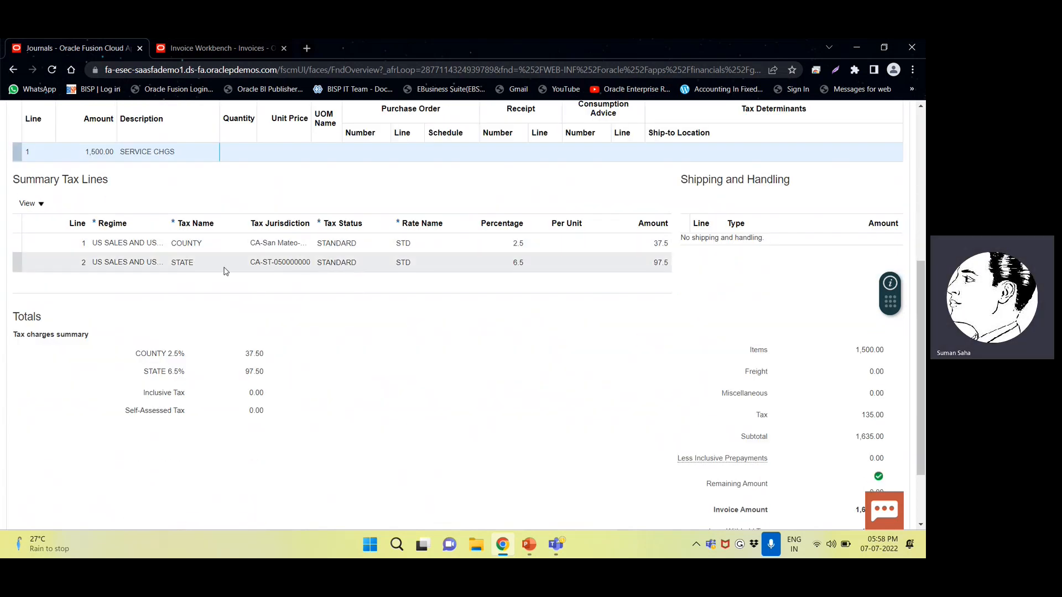
scroll(210, 312, down, 2)
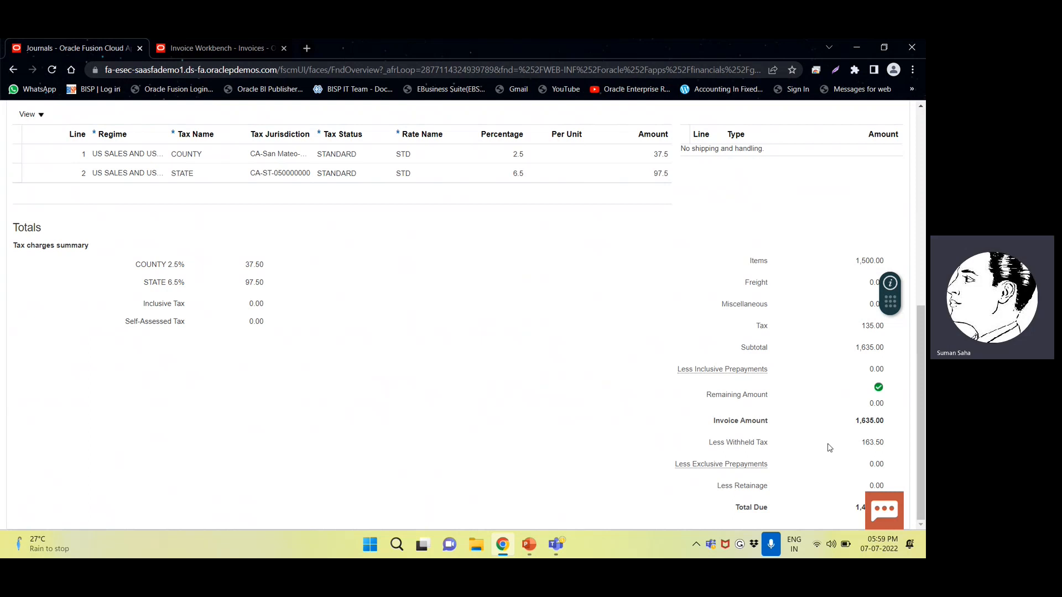
scroll(830, 448, up, 5)
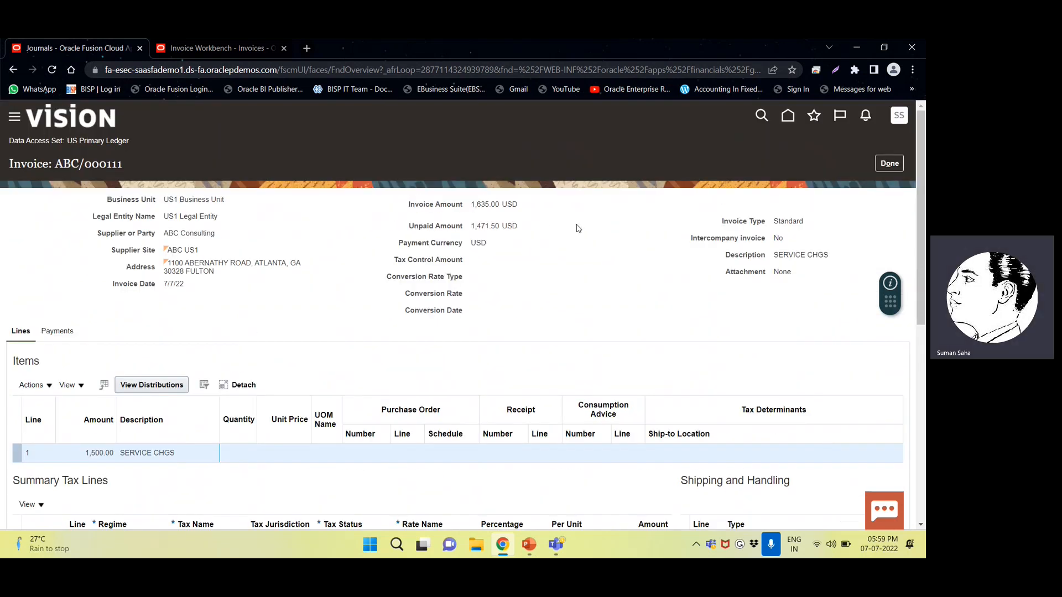
- Compare the invoice's supplier, ABC Consulting, and its amount with the recent invoices list, then return to the invoice
drag(165, 235, 227, 241)
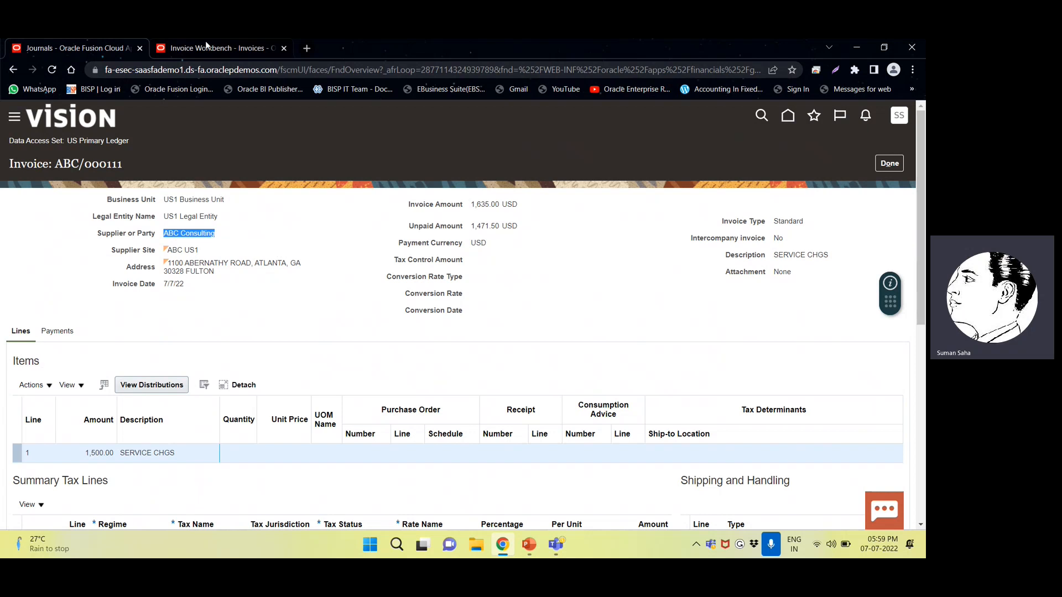
click(234, 50)
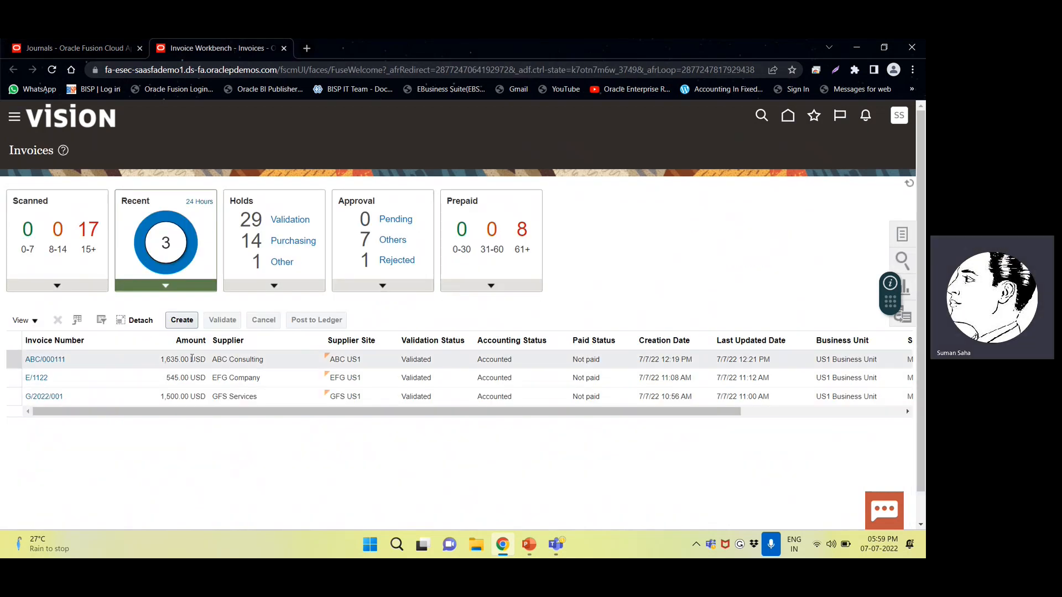
click(84, 47)
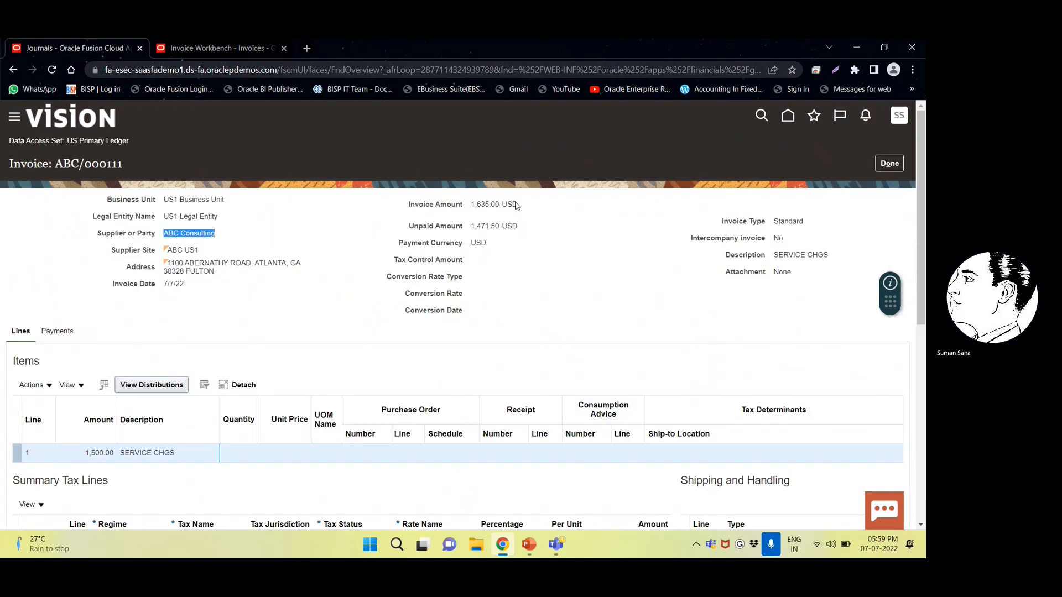
- Close the invoice, view the journal entry for the item expense line, and check its entry type and status
click(887, 171)
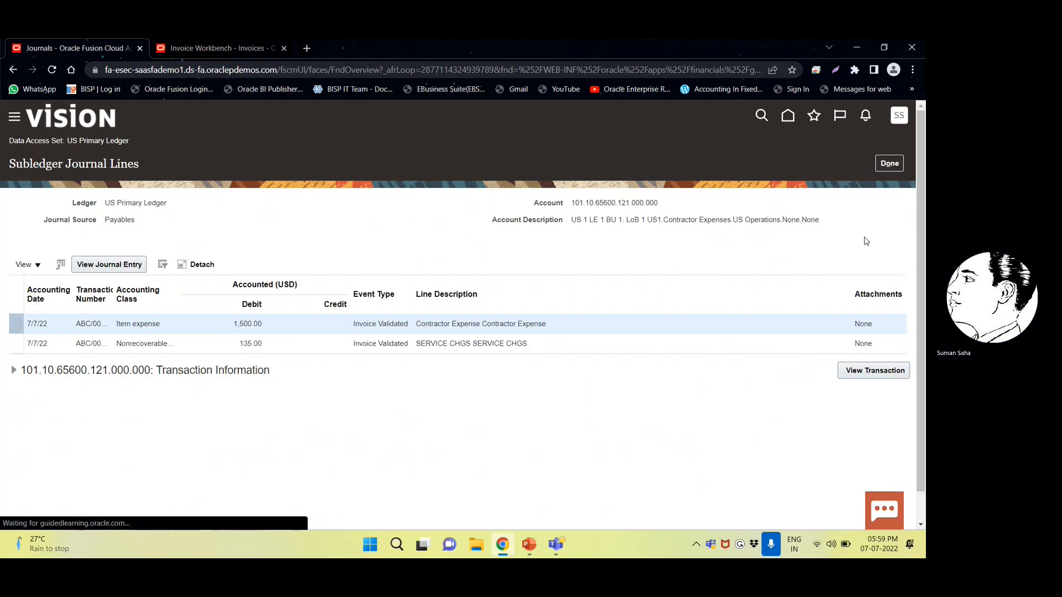
click(82, 265)
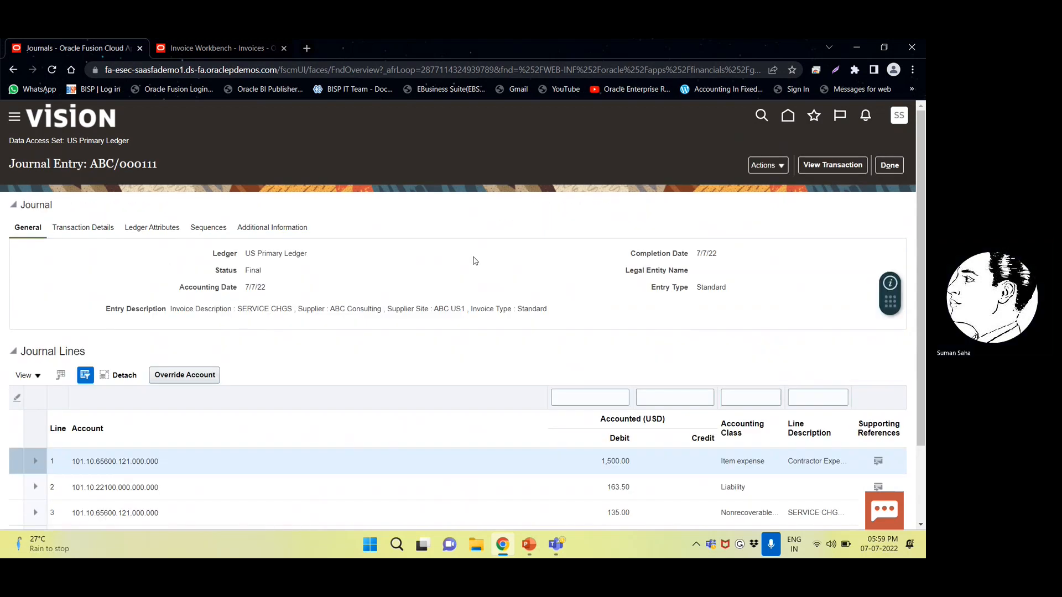
drag(696, 287, 737, 292)
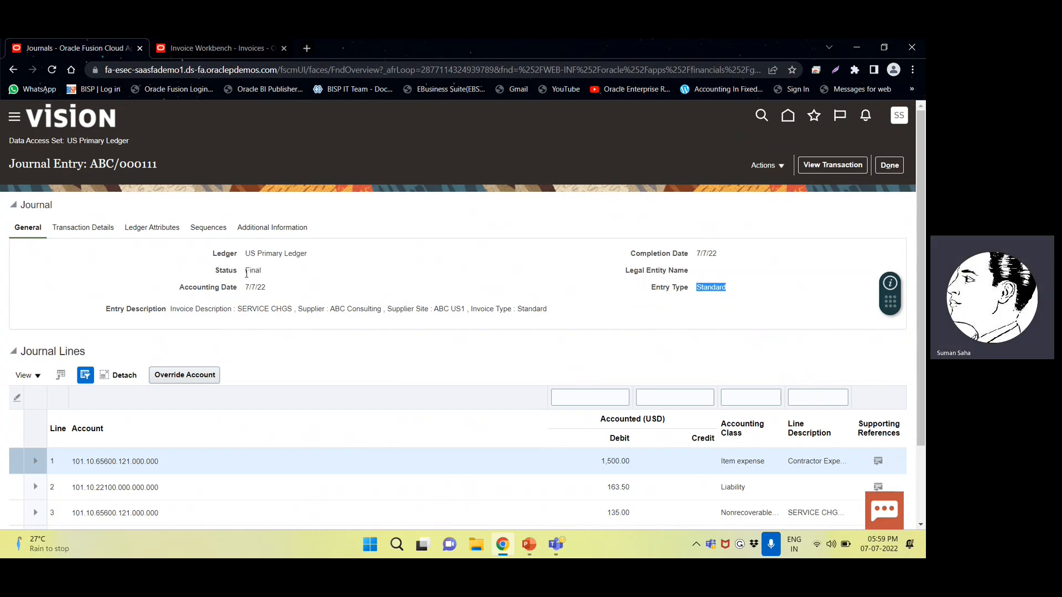
drag(246, 272, 273, 277)
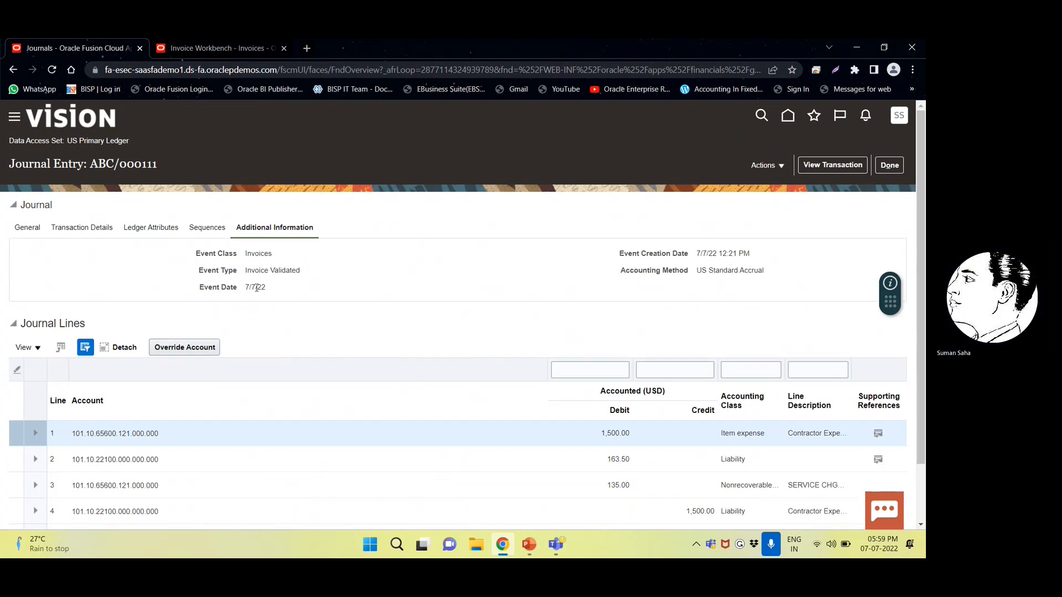
- Check the event class, event type and accounting method in the journal entry's additional information
drag(245, 255, 290, 268)
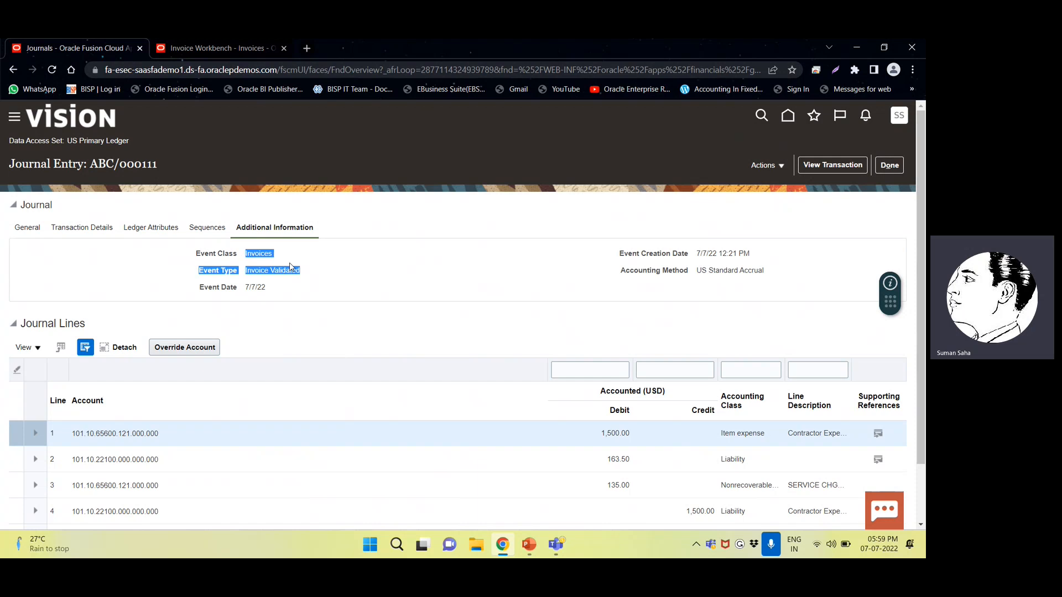
click(279, 274)
triple_click(279, 275)
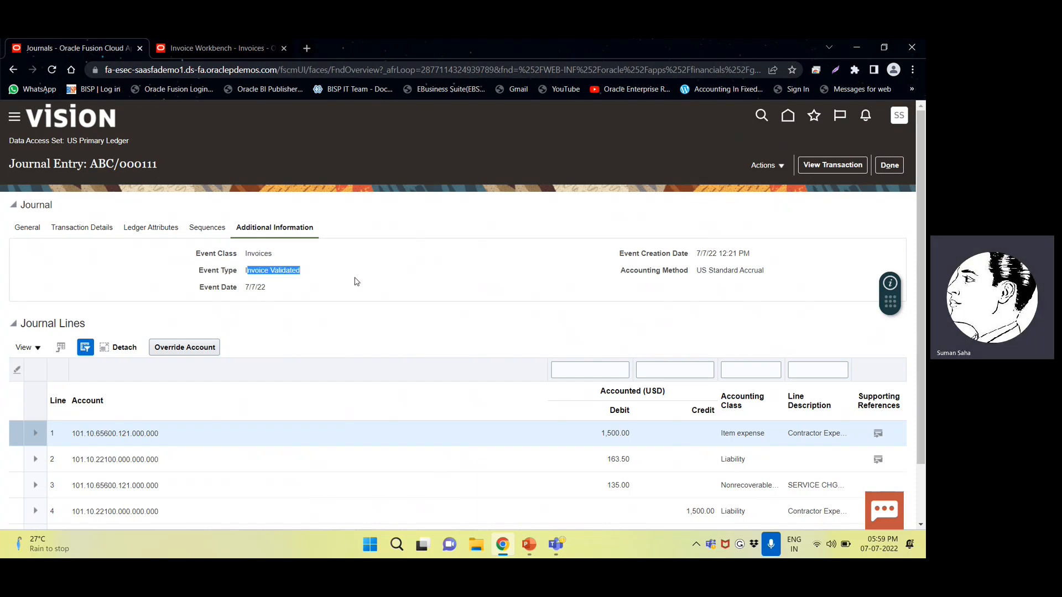
drag(696, 271, 758, 280)
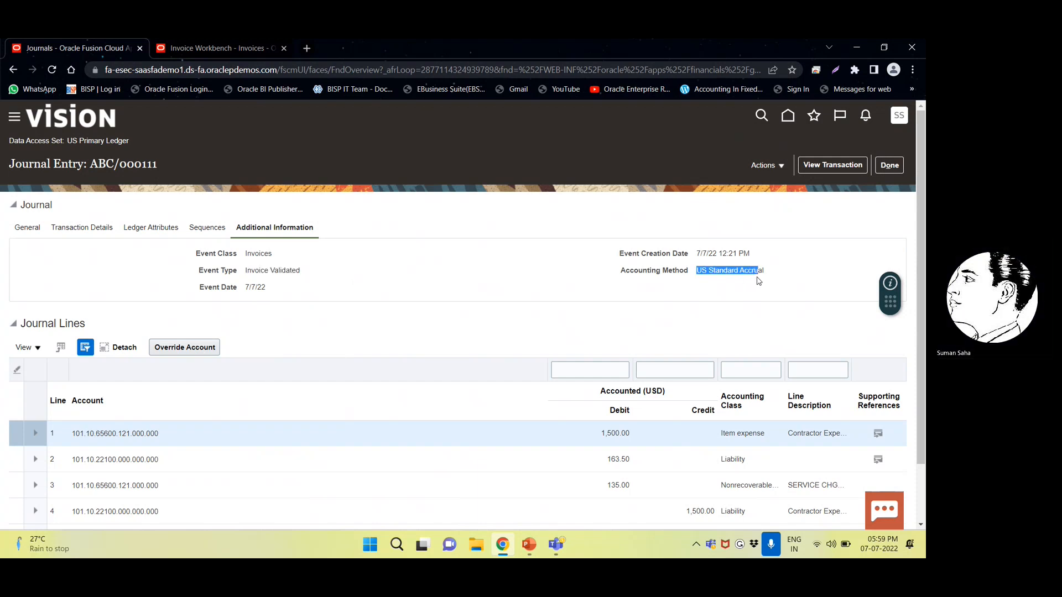
click(760, 281)
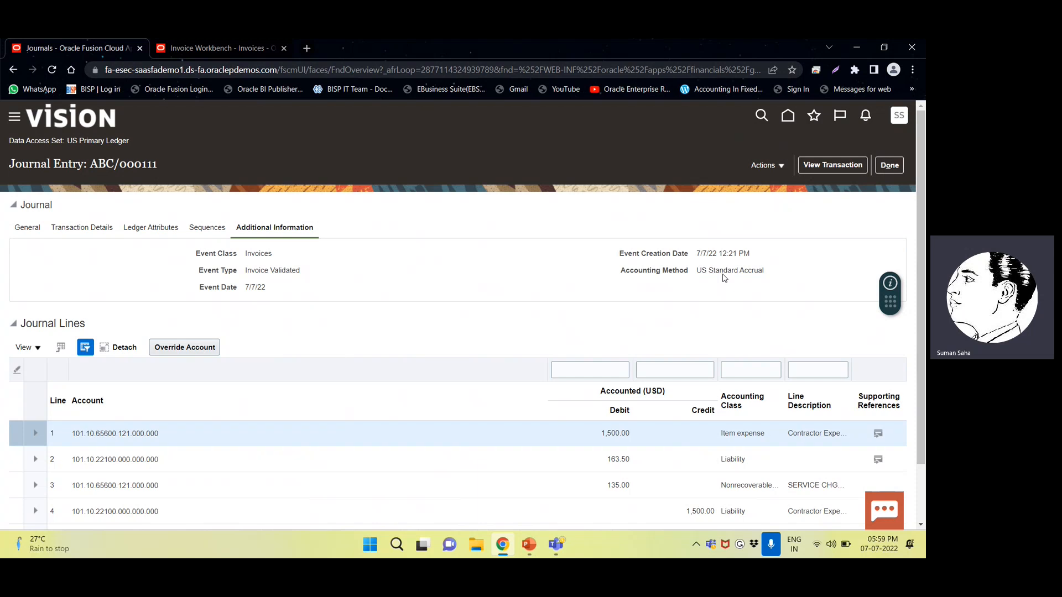
click(205, 46)
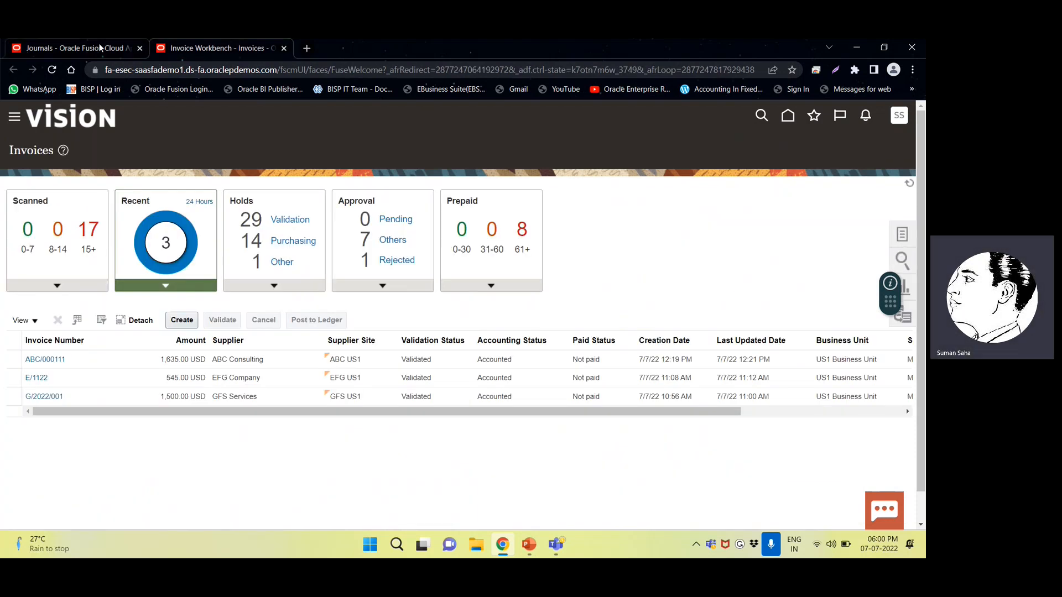
click(100, 48)
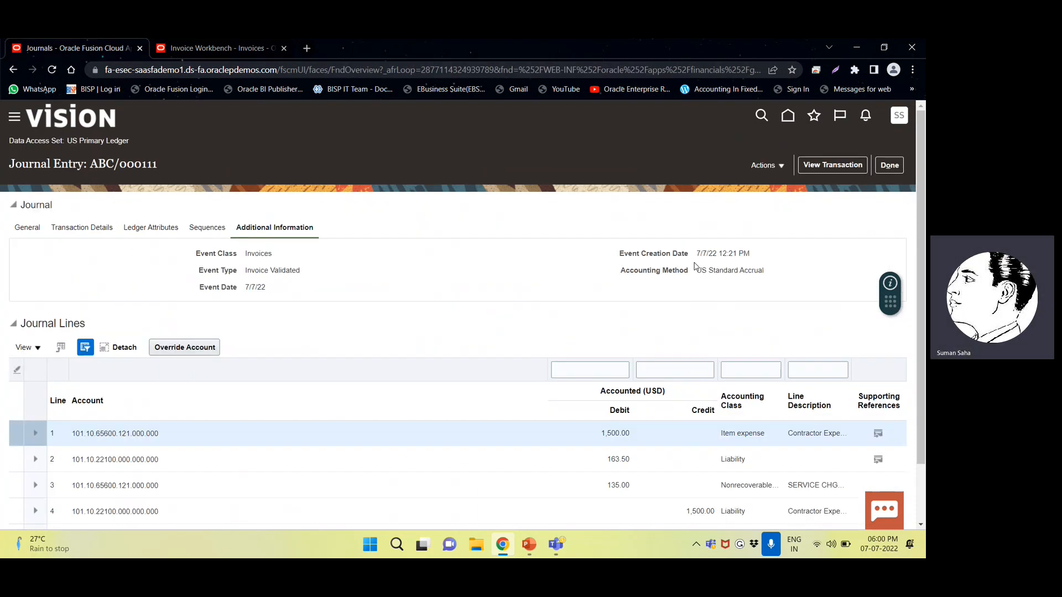
- Open the application home page in a separate browser tab and go to Setup and Maintenance
click(189, 49)
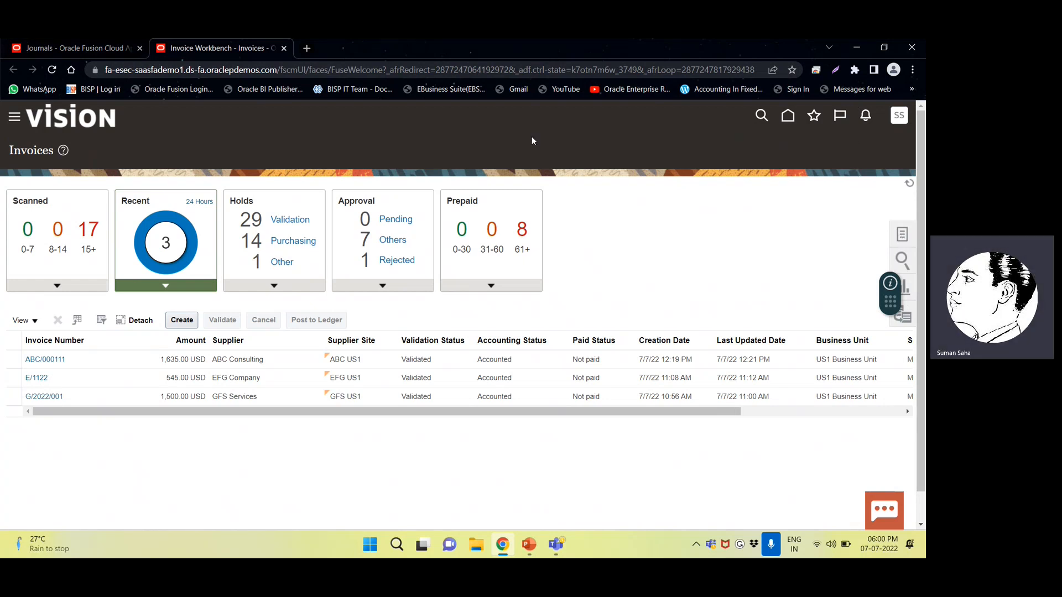
right_click(793, 119)
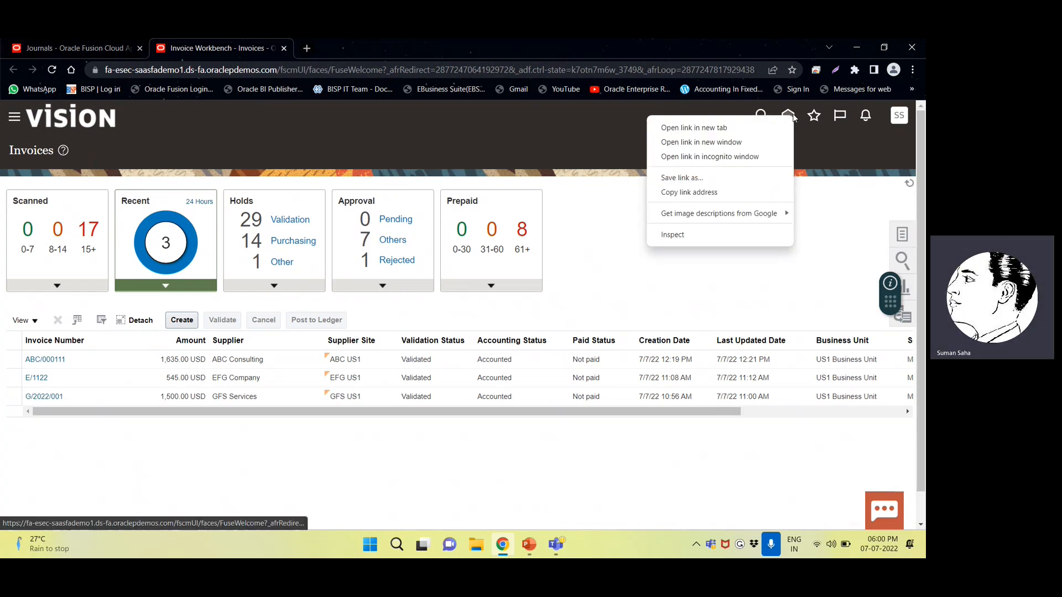
click(708, 131)
click(389, 56)
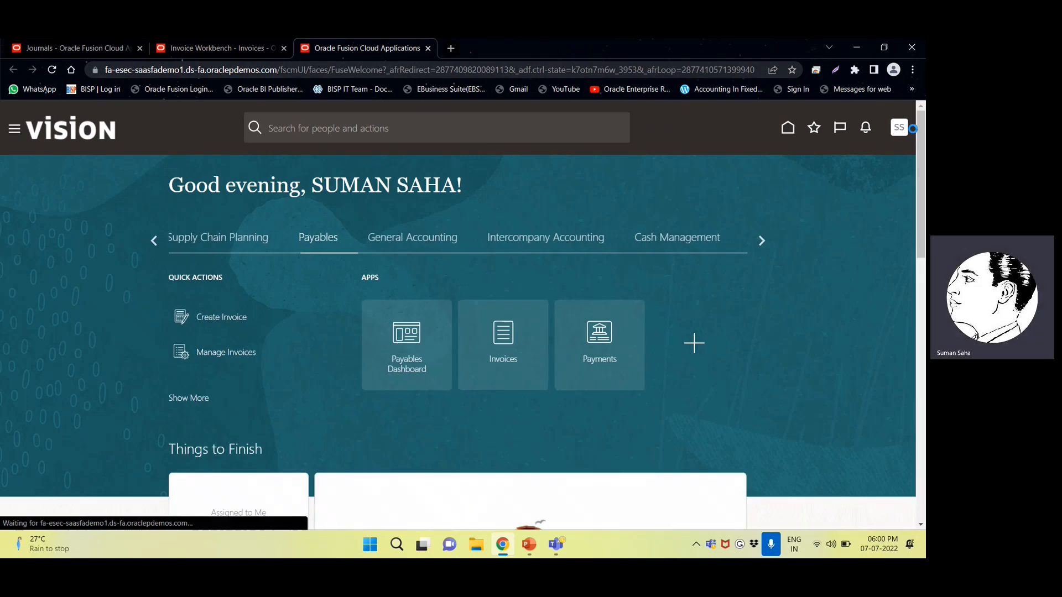
click(907, 129)
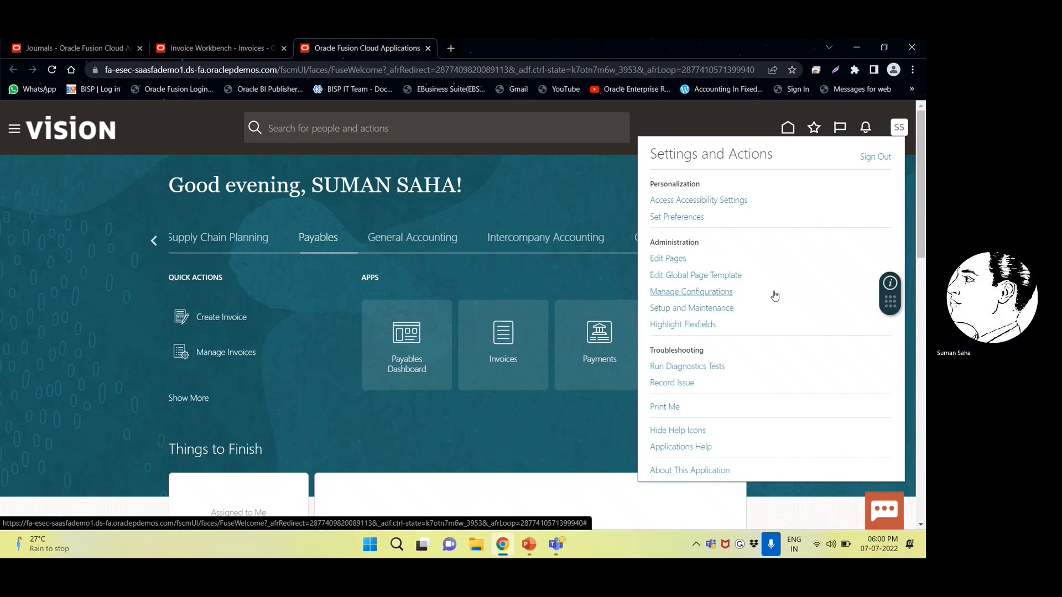
click(710, 309)
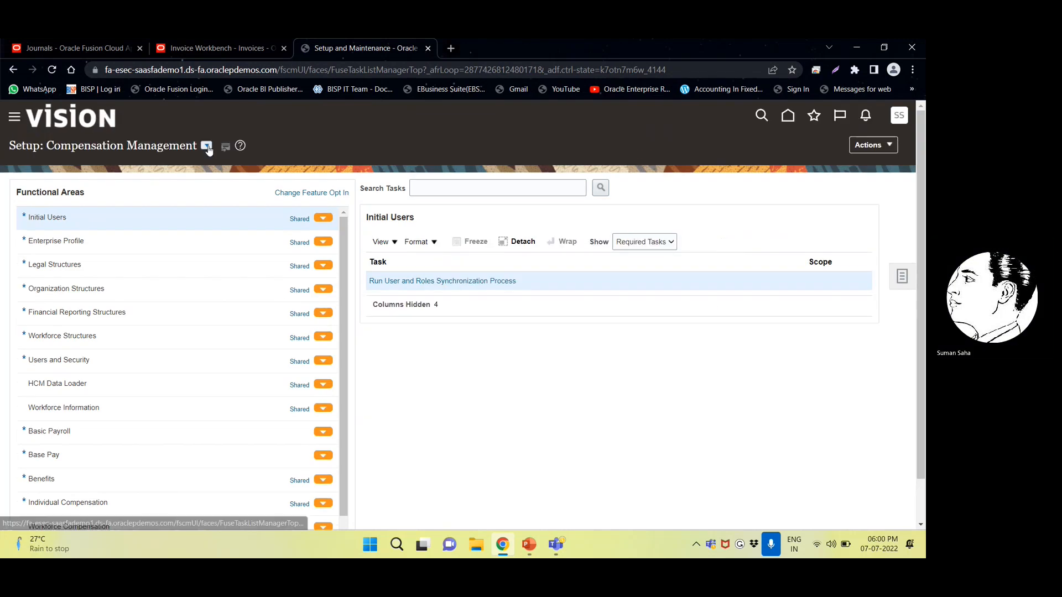
- Change the setup offering to Financials and search its tasks for LEDGER OPTION
click(206, 146)
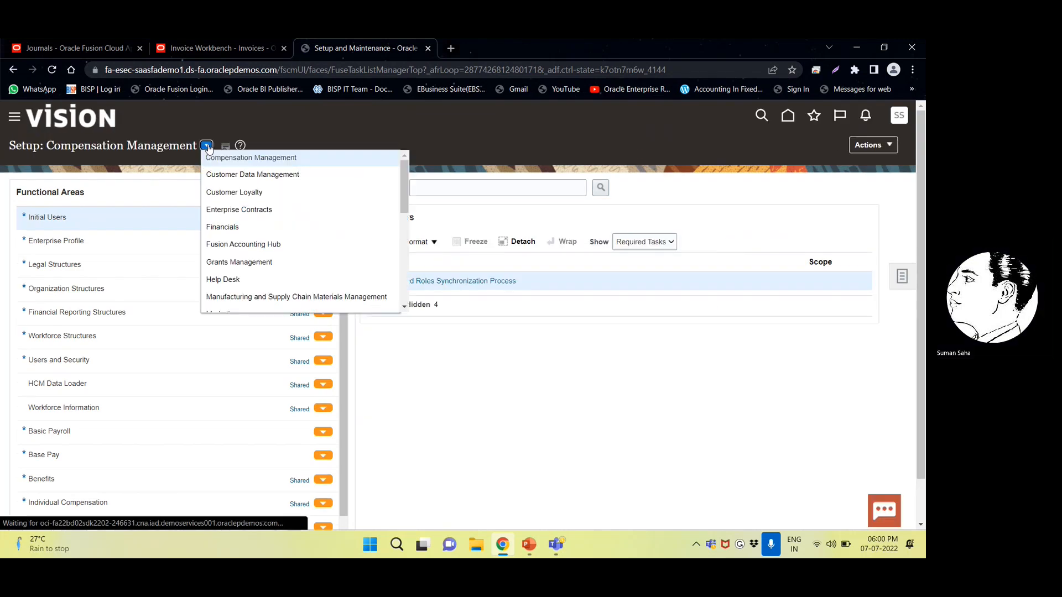
click(218, 224)
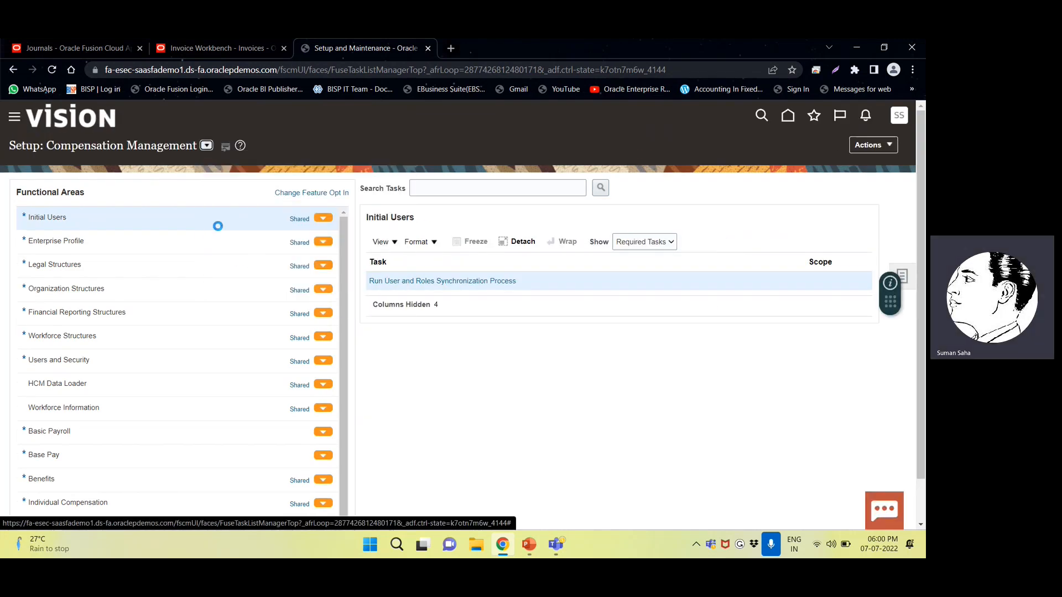
click(435, 188)
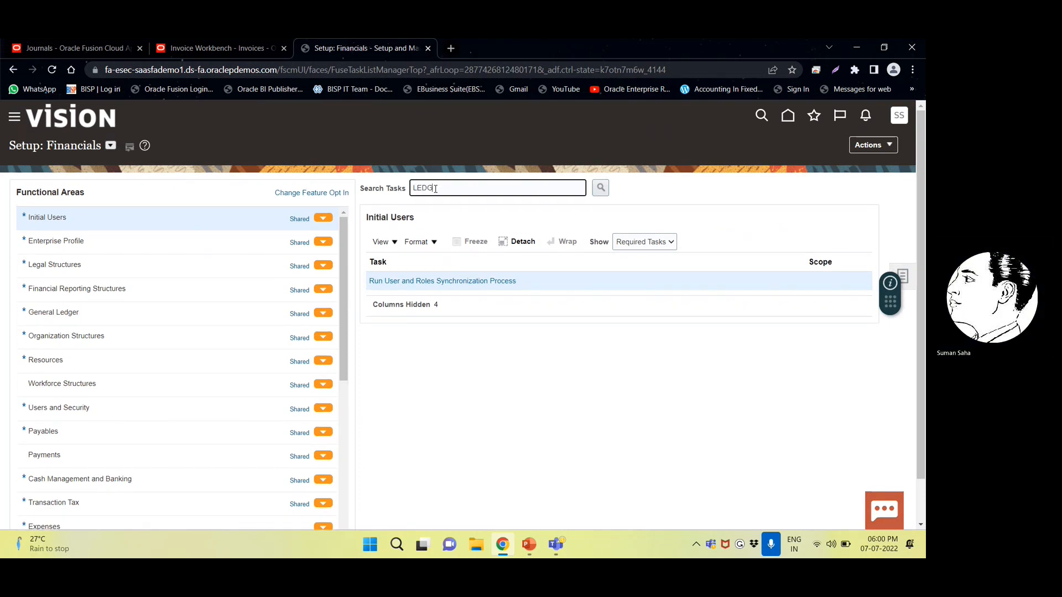
text(LEDGER OPTION)
key(Return)
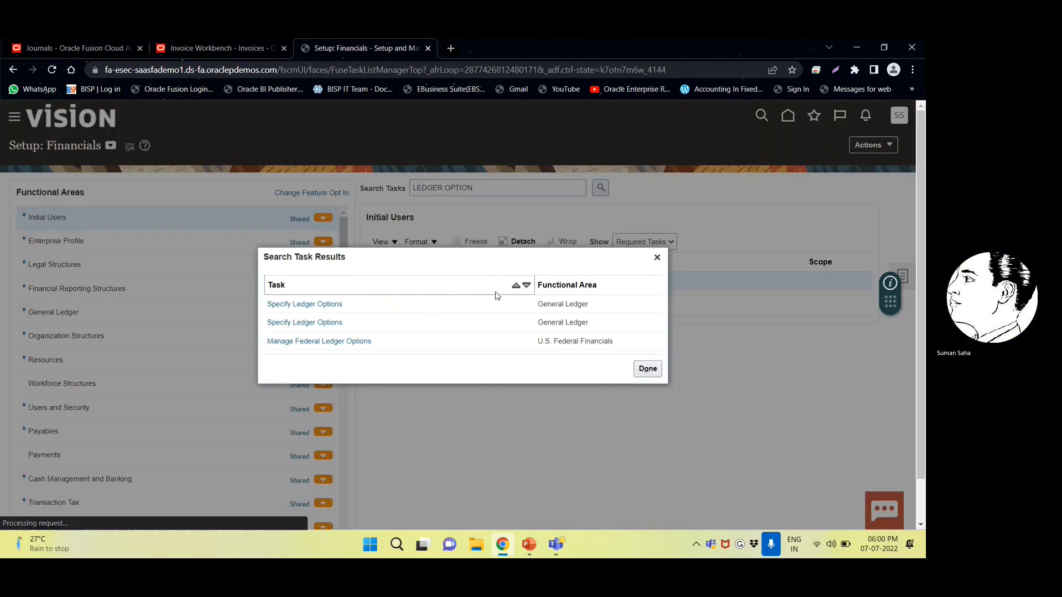
- Open the General Ledger task Specify Ledger Options with US Primary Ledger as the scope
click(316, 306)
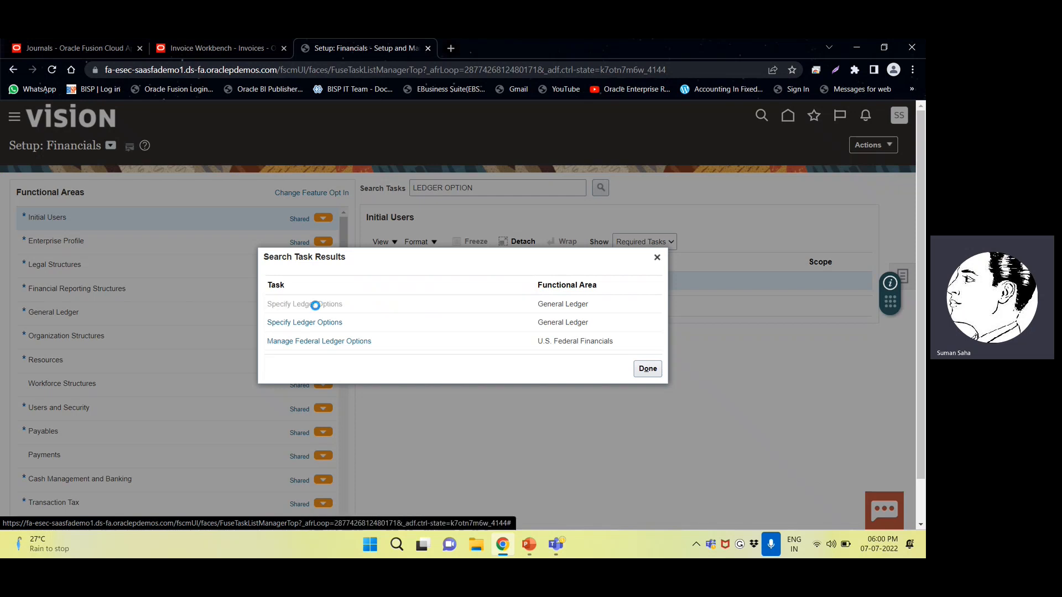
click(637, 376)
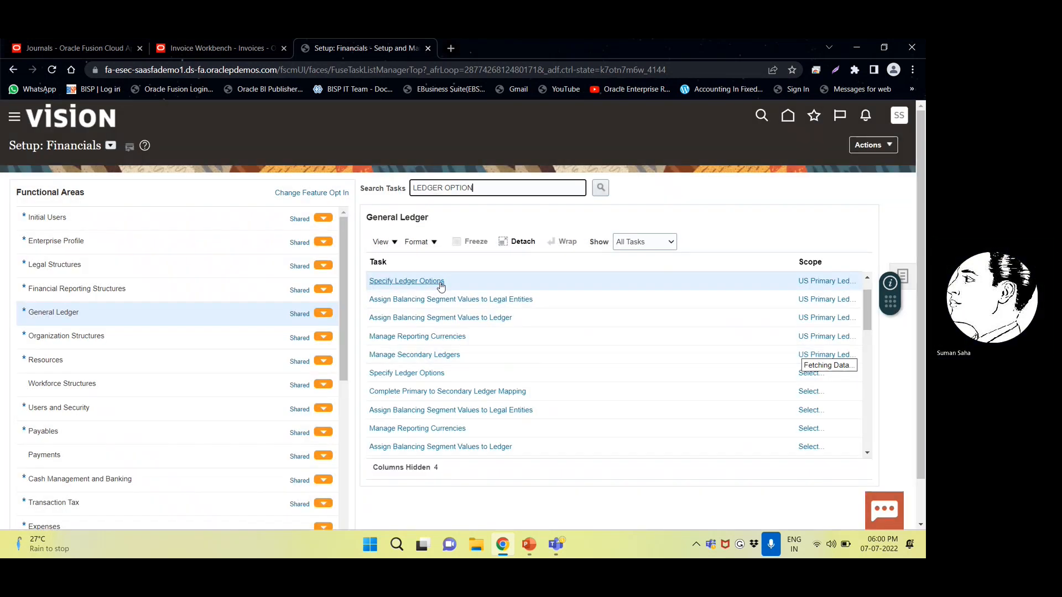
click(826, 281)
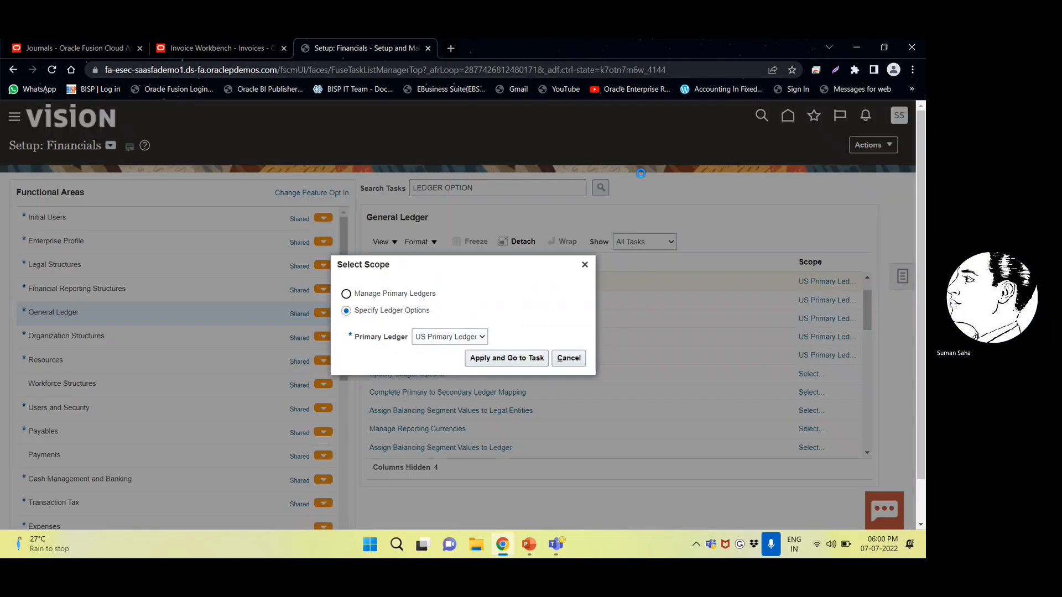
click(499, 359)
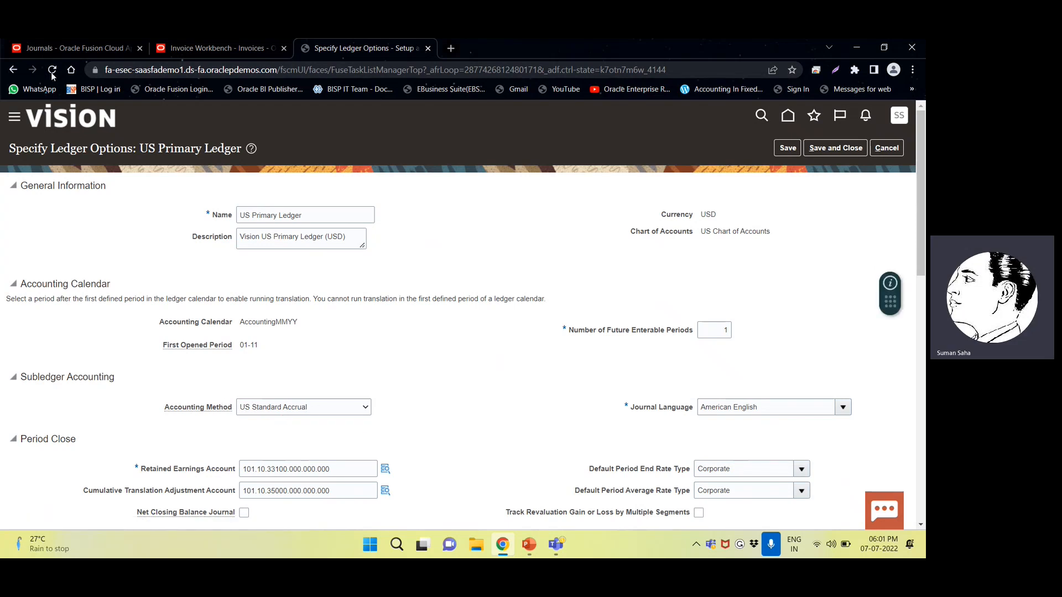
- Compare the journal entry's accounting method with the ledger's, including the available method choices, and close the ledger options without saving
click(66, 50)
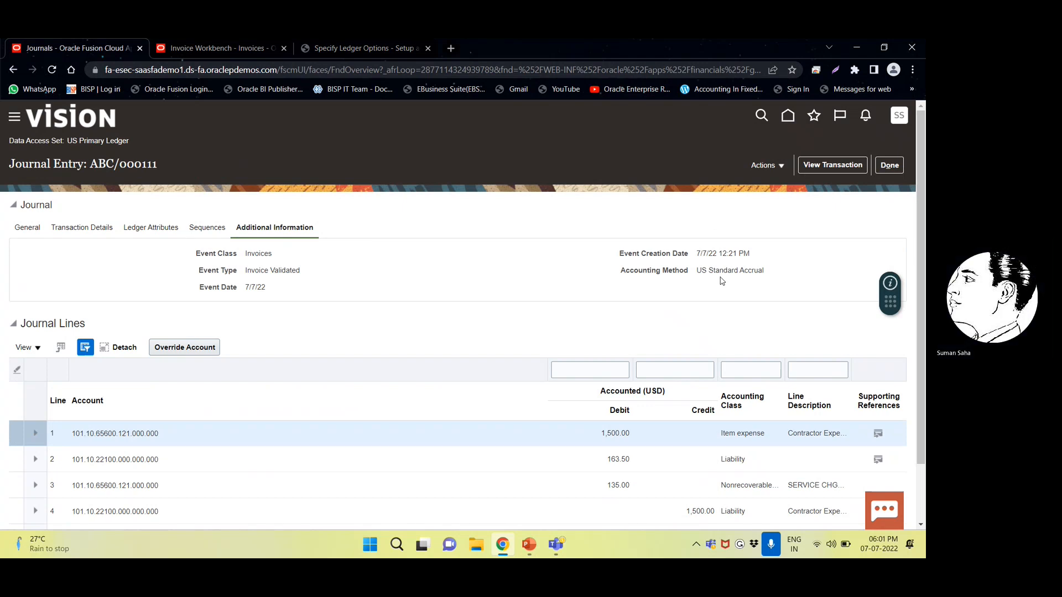
click(356, 50)
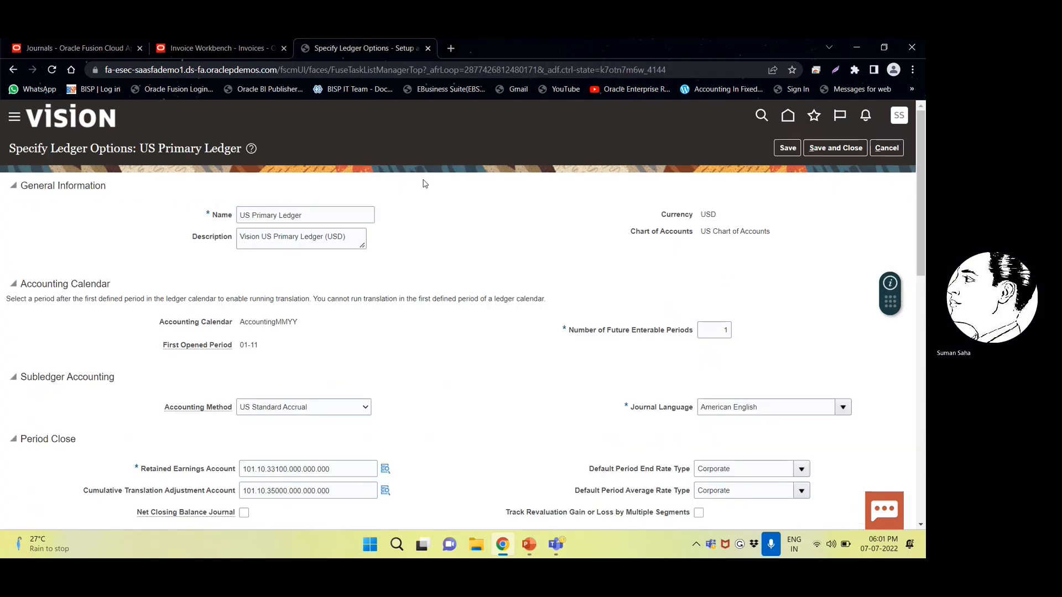
click(329, 409)
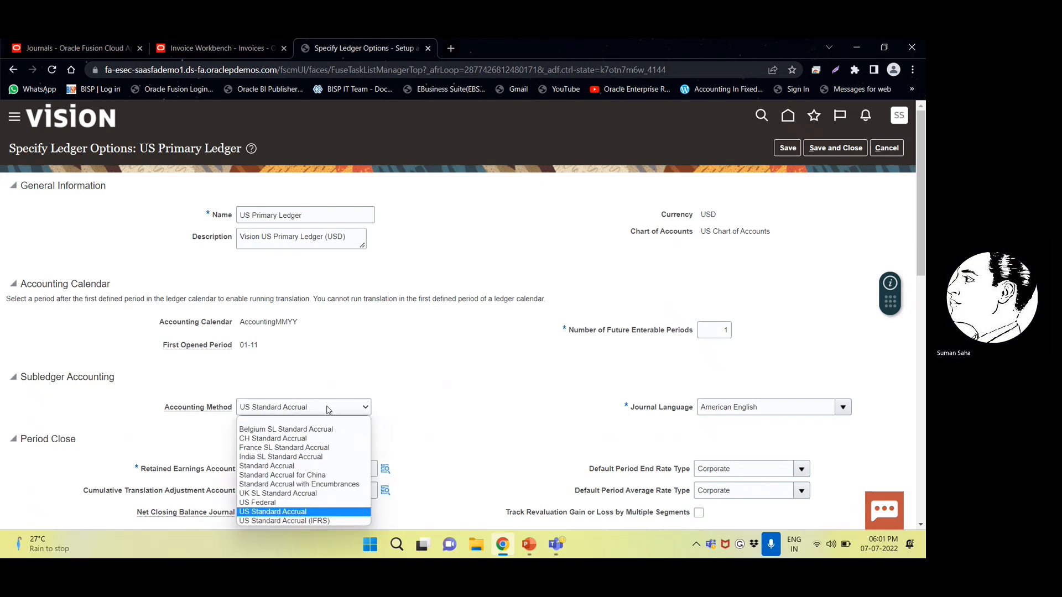
click(469, 385)
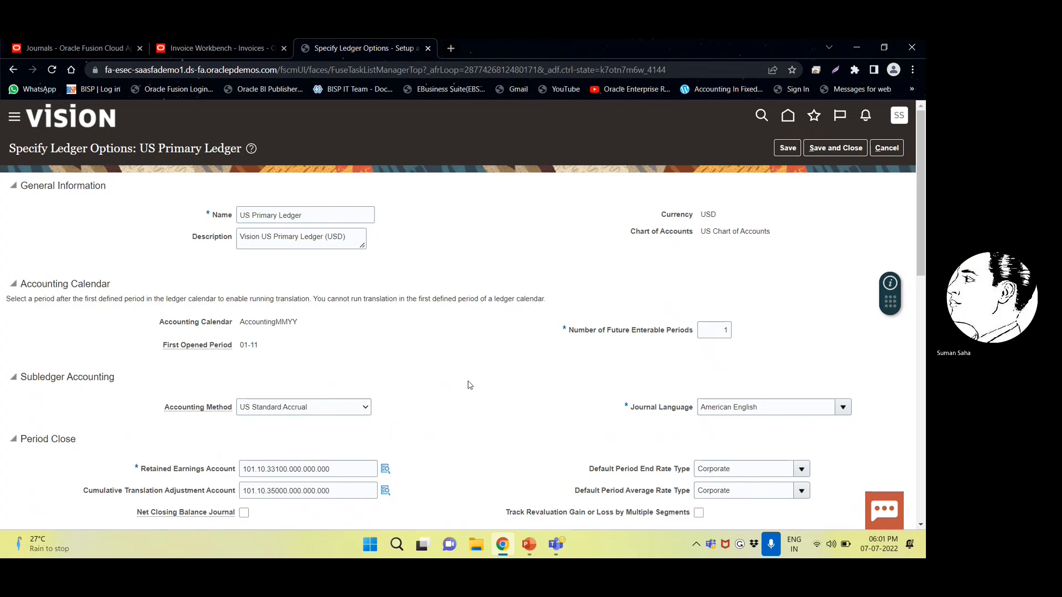
click(887, 147)
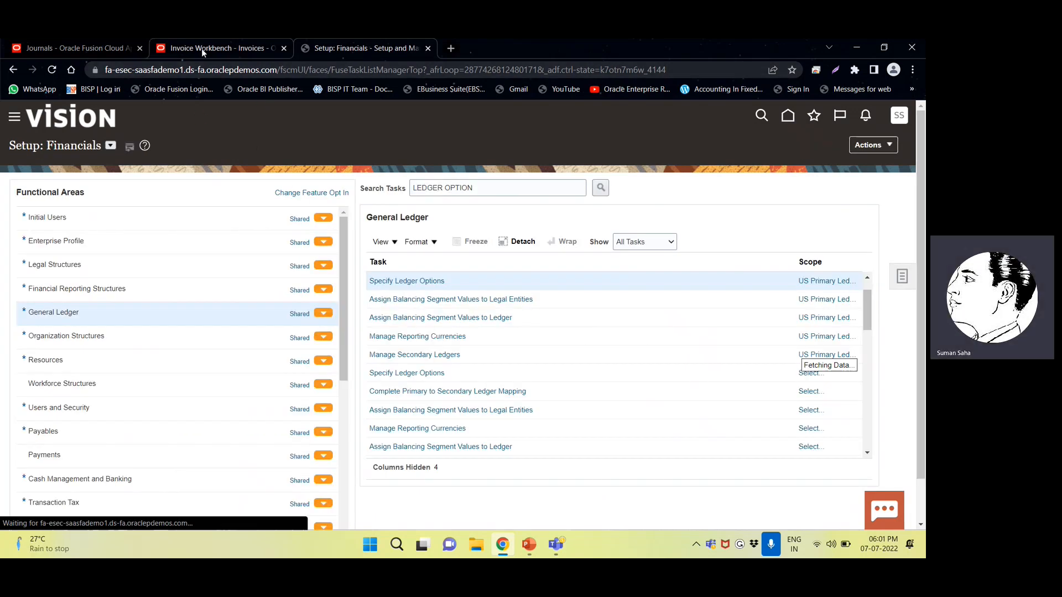
- Return from journal entry ABC/000111 to the subledger journal lines and examine the transaction information for account 101.10.65600.121.000.000
click(48, 49)
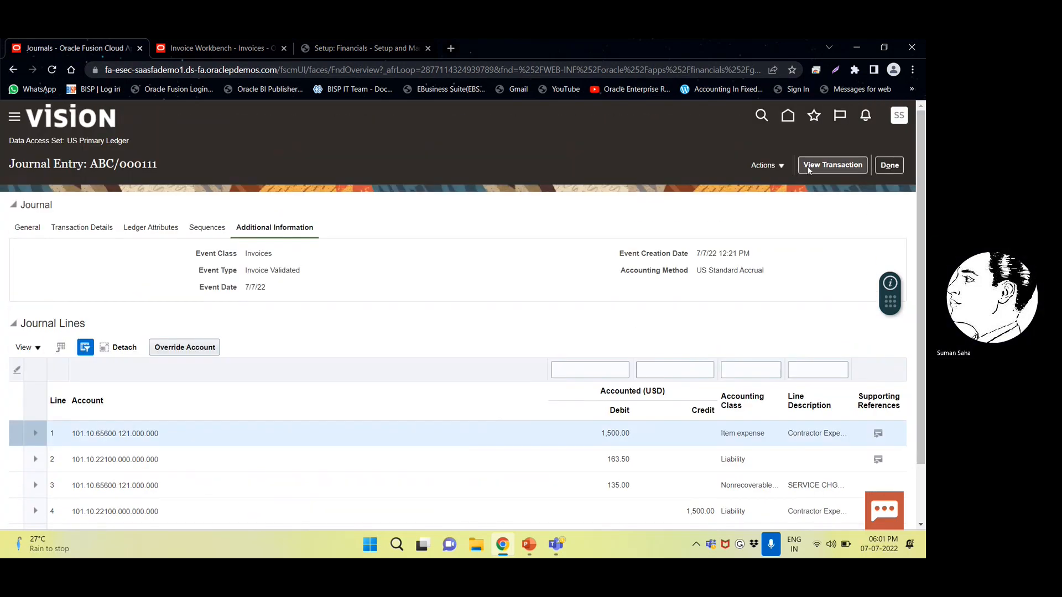
click(809, 171)
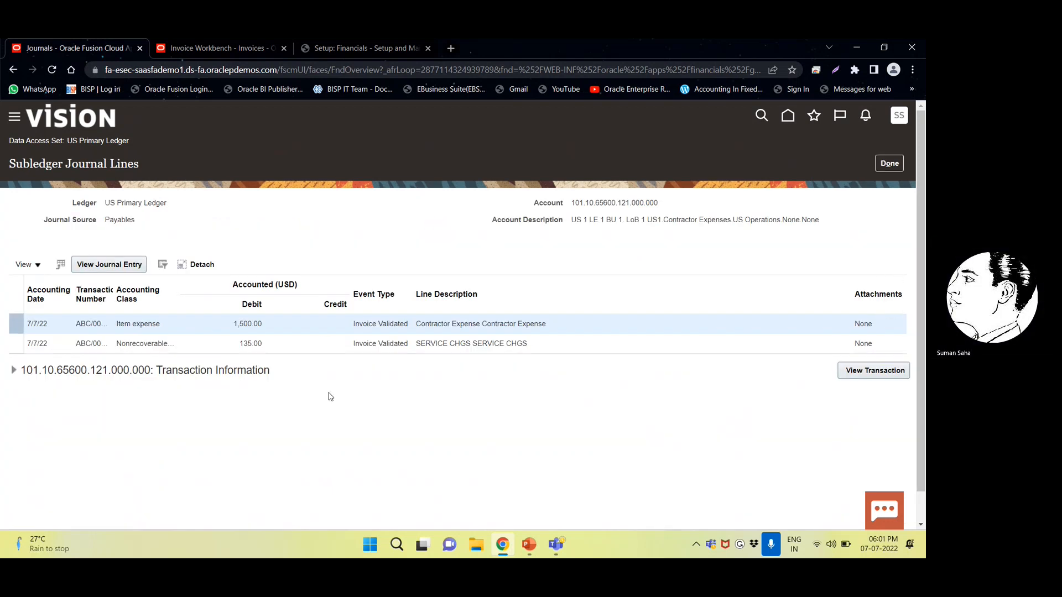
click(14, 371)
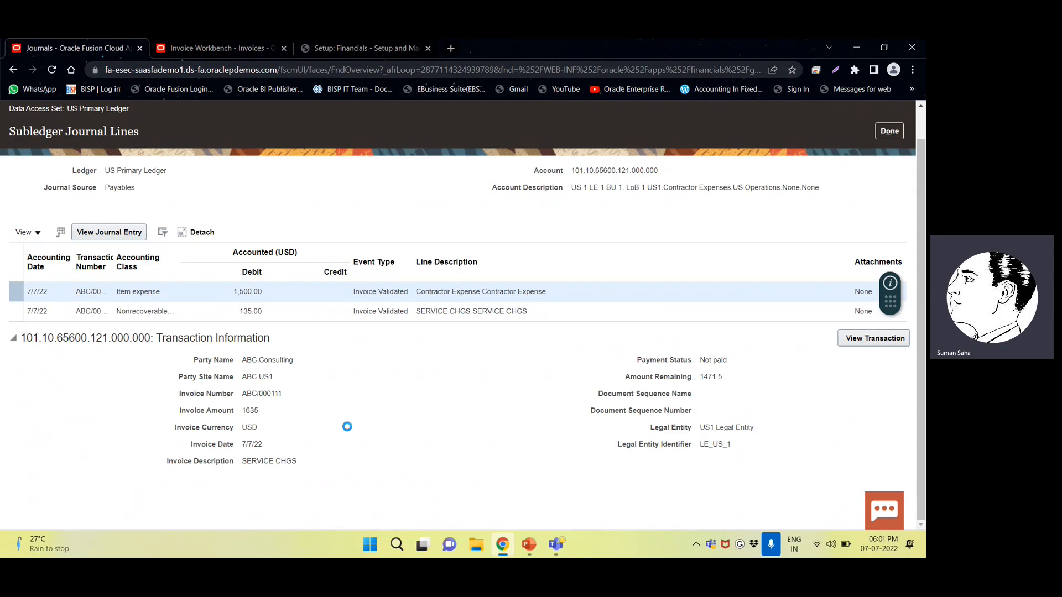
click(13, 338)
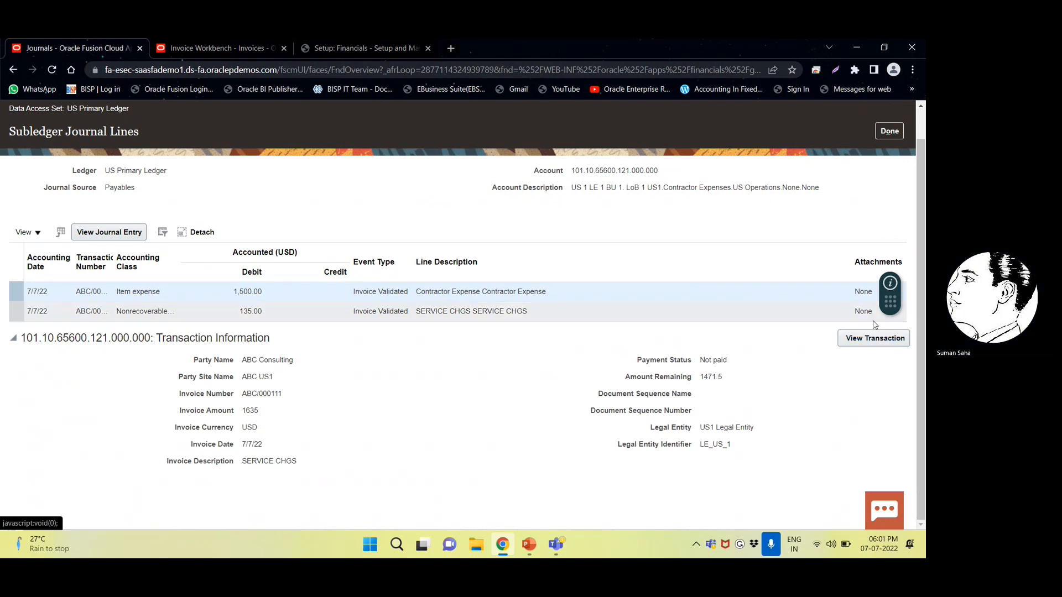
- Close the subledger journal lines, the journal being edited and the Manage Journals list to return to the Journals overview
scroll(896, 222, up, 1)
click(888, 165)
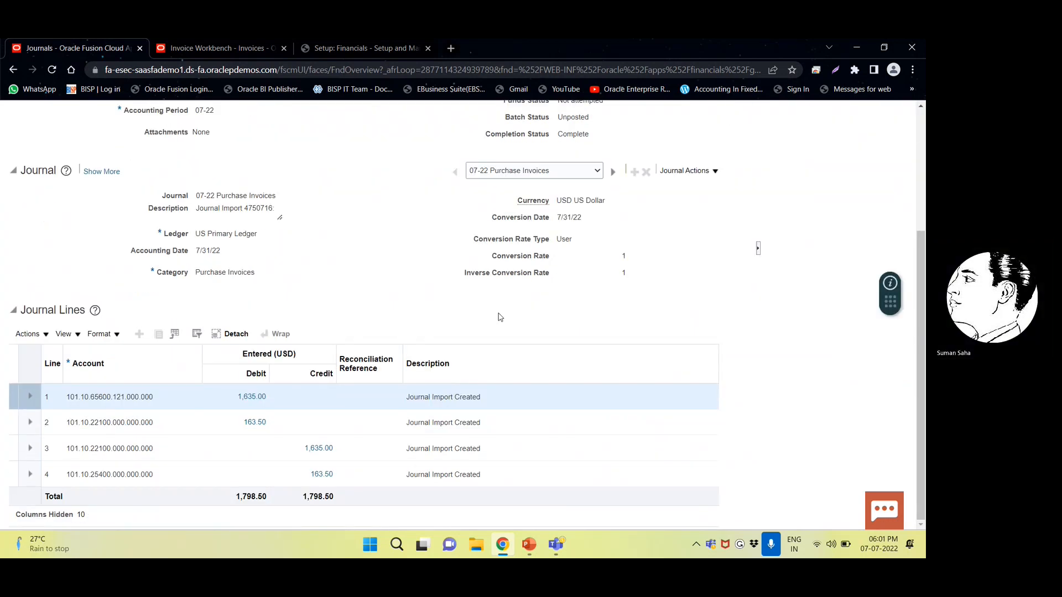
scroll(476, 354, up, 3)
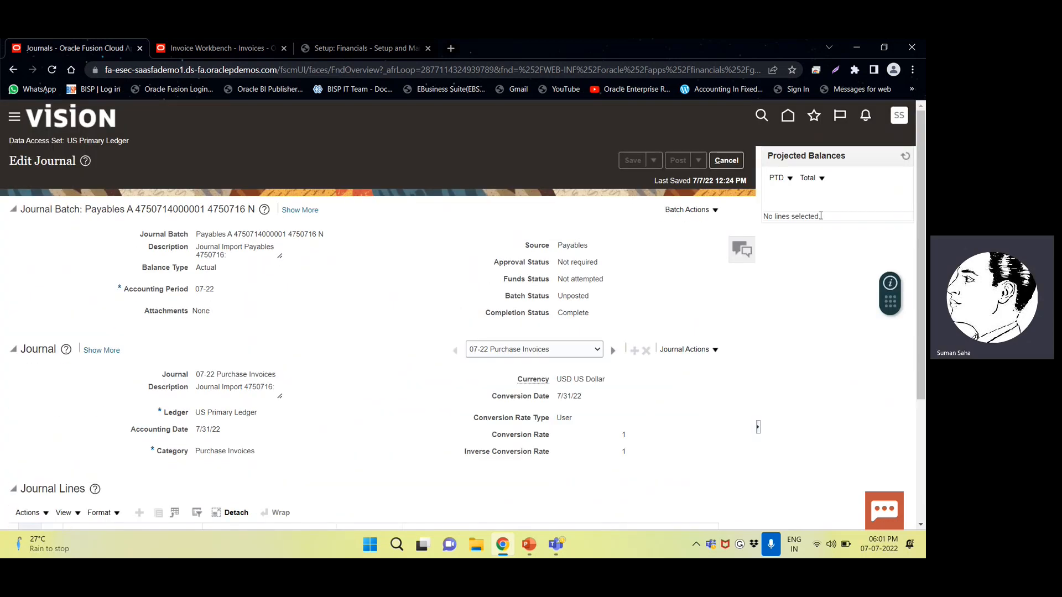
click(734, 166)
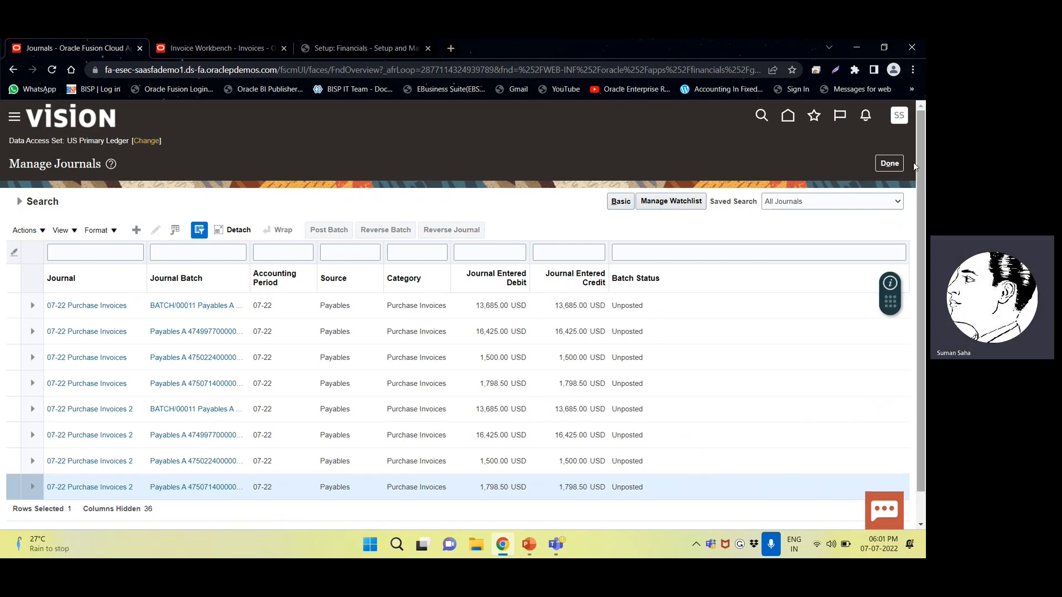
click(889, 163)
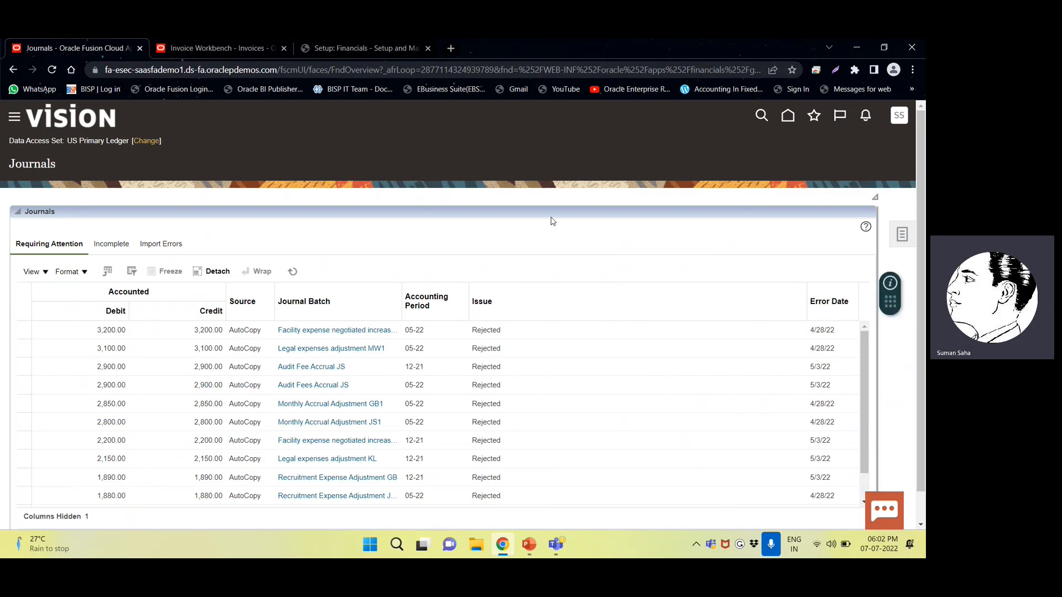
- Start a new Payables invoice for US1 Business Unit with Dell Inc. as the supplier
click(221, 49)
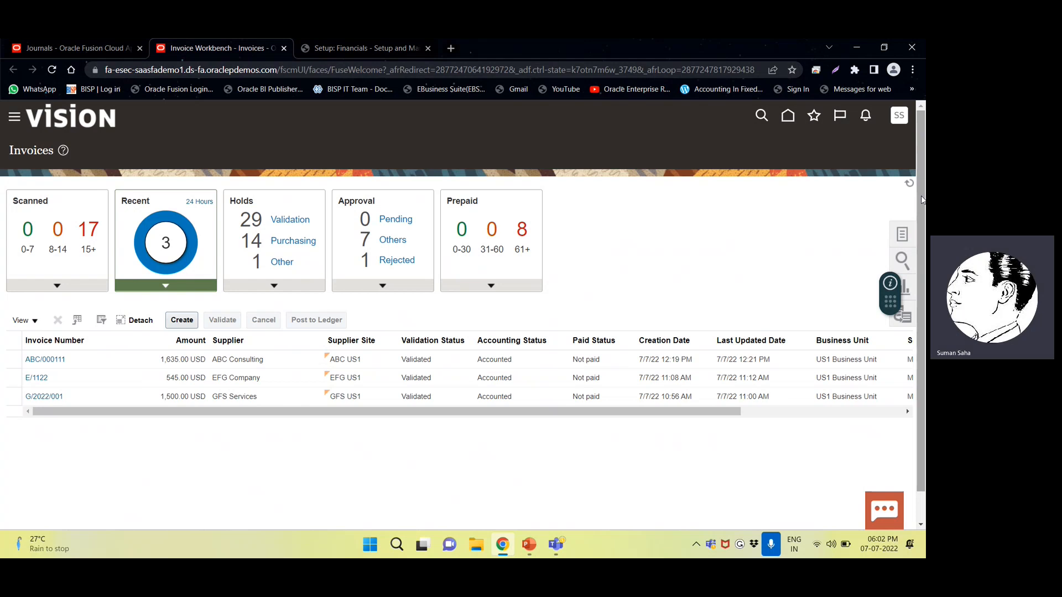
click(897, 236)
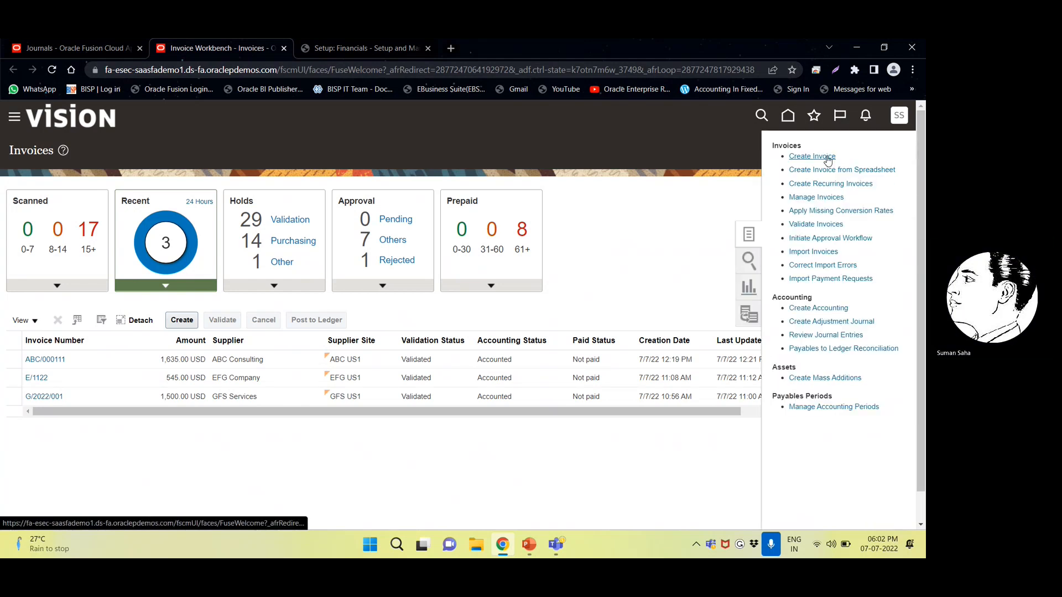
click(818, 159)
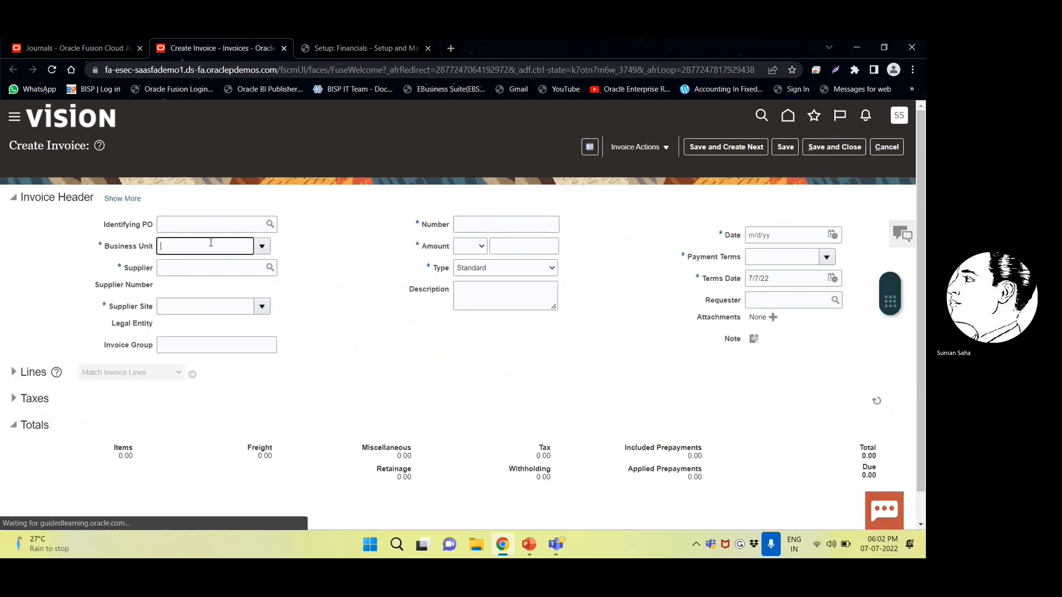
click(262, 246)
click(174, 267)
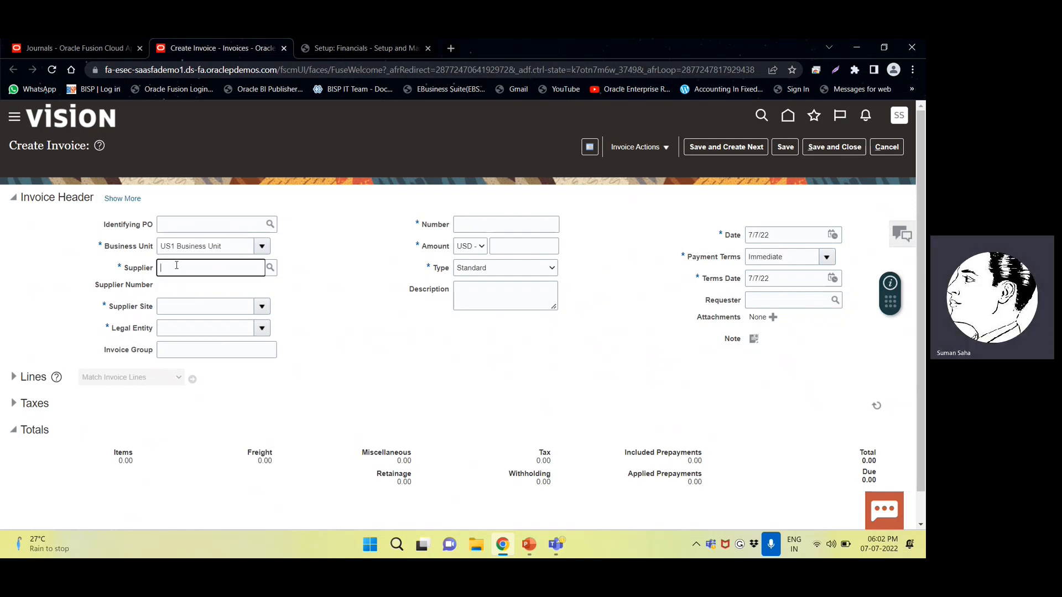
text(ELL)
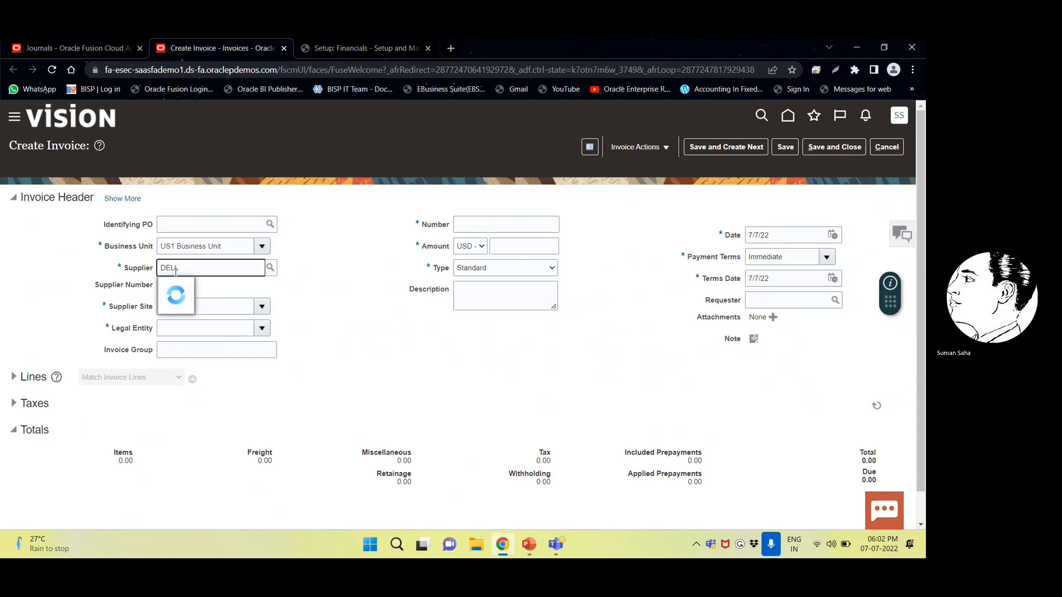
click(178, 285)
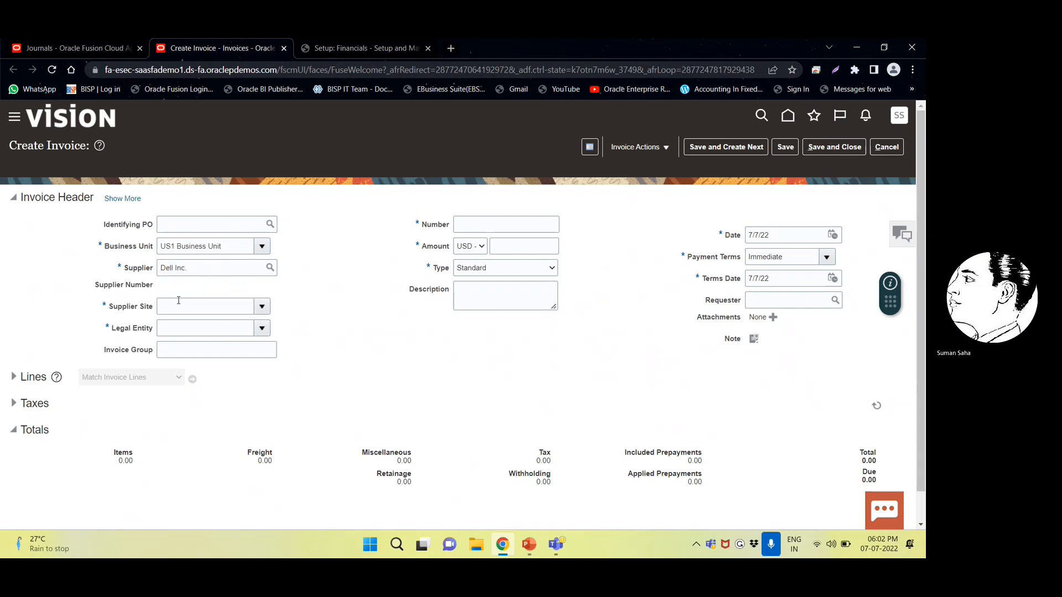
- Fill in the invoice header with number DELL/11222, amount 500 USD and description COMPUTER SERVICE
click(479, 220)
text(DELL/11222)
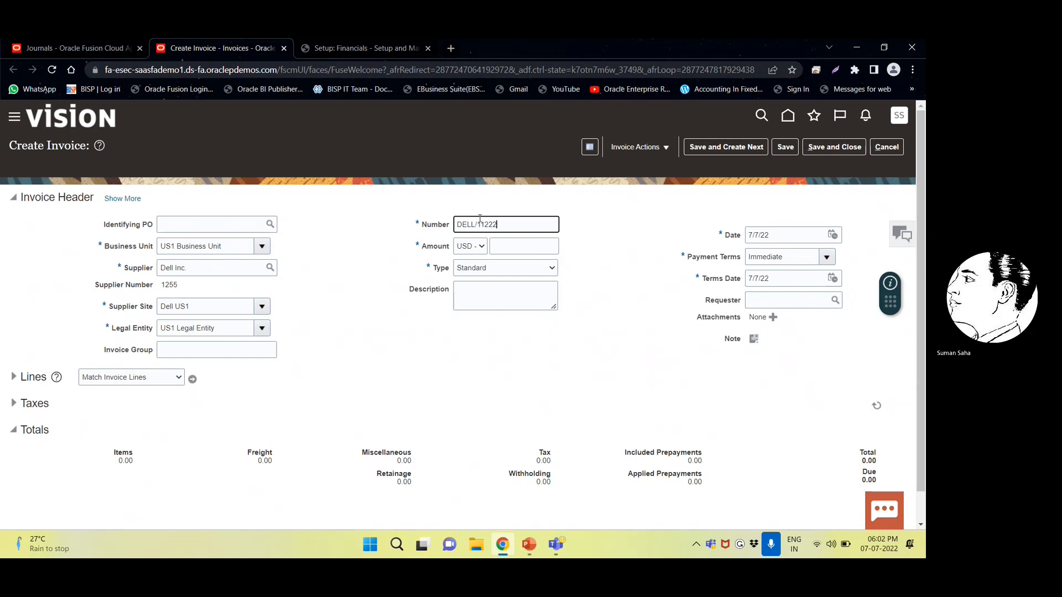
key(Tab)
text(500)
key(Tab)
key(Tab)
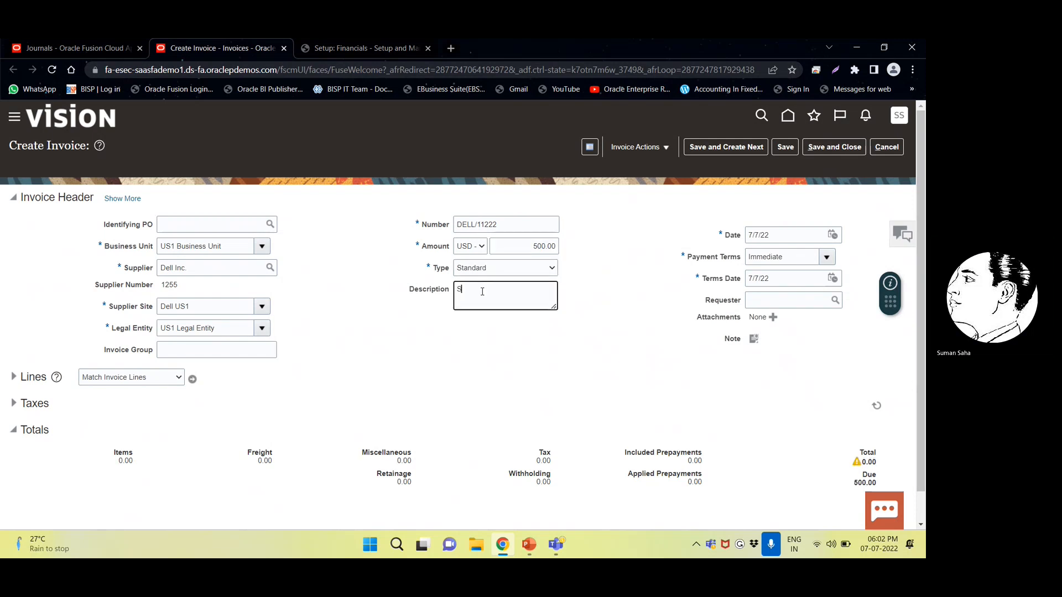
text(COMPUTER)
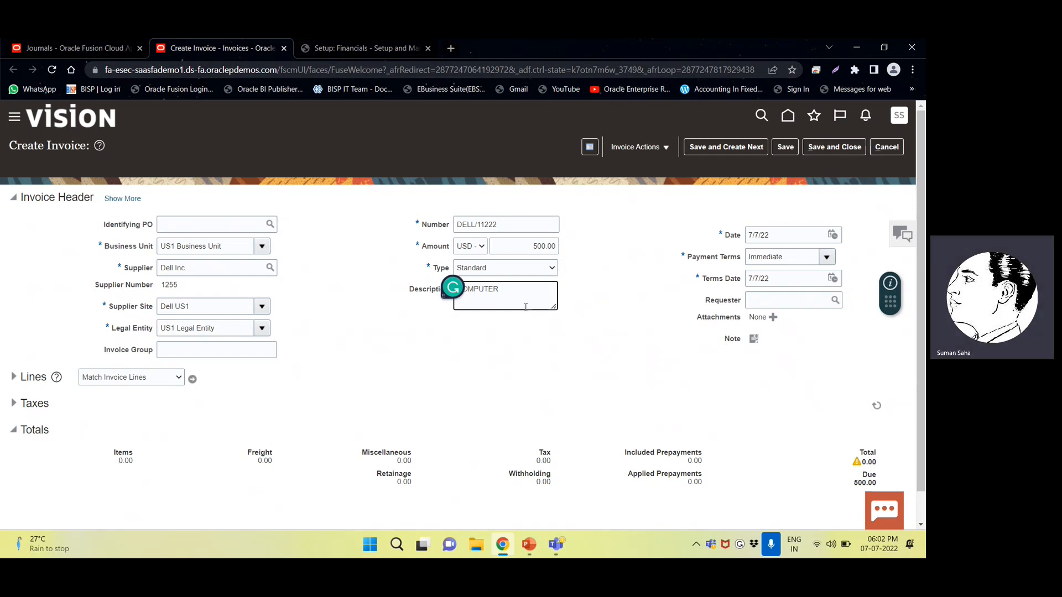
text( SERVICE)
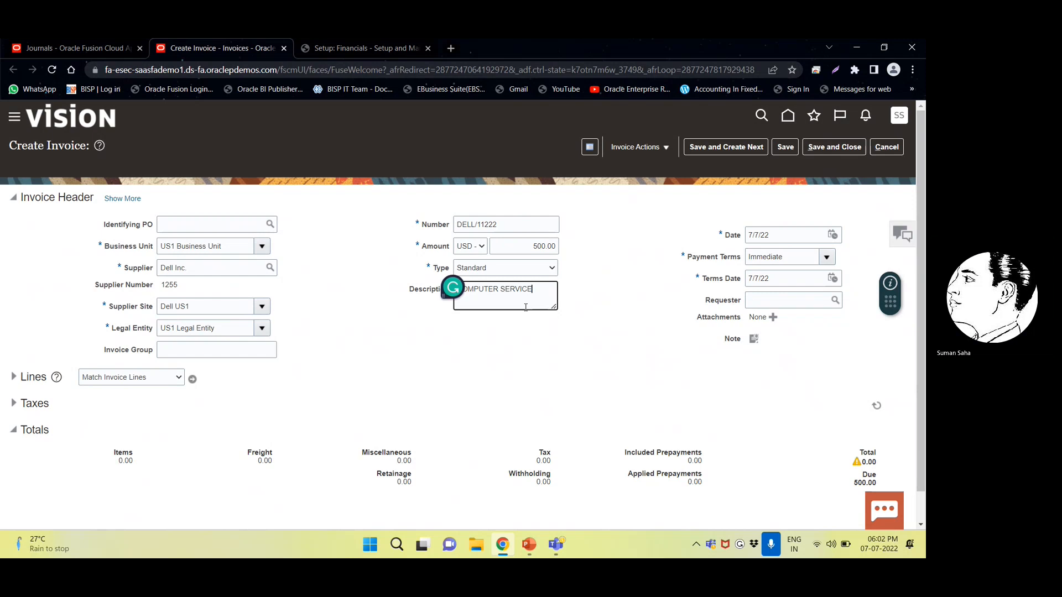
key(Tab)
key(Tab)
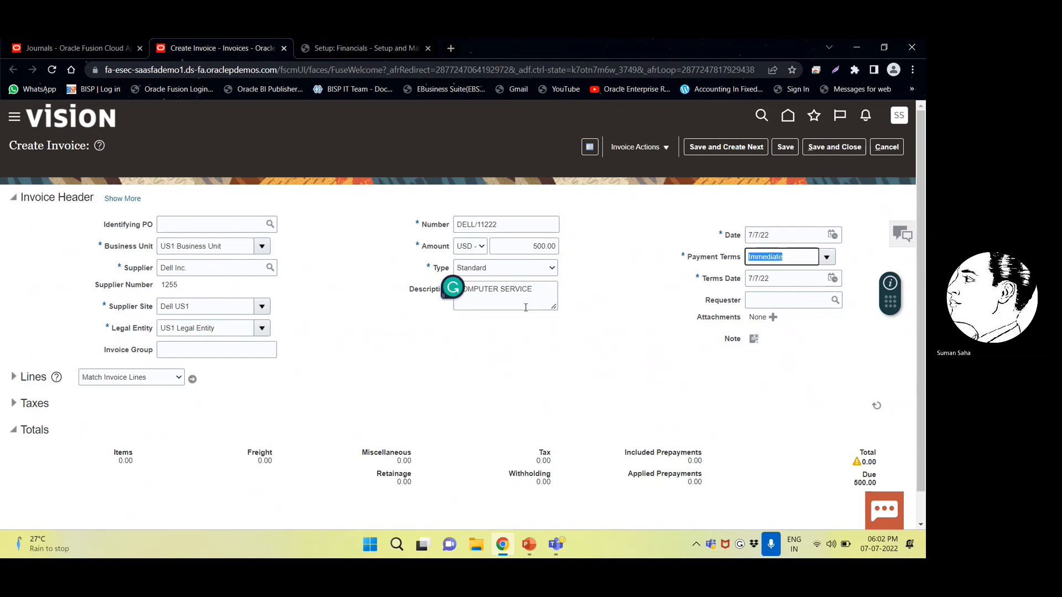
- Enter invoice line 1 with an amount of 500 and the Miscellaneous Expenses distribution set
click(15, 377)
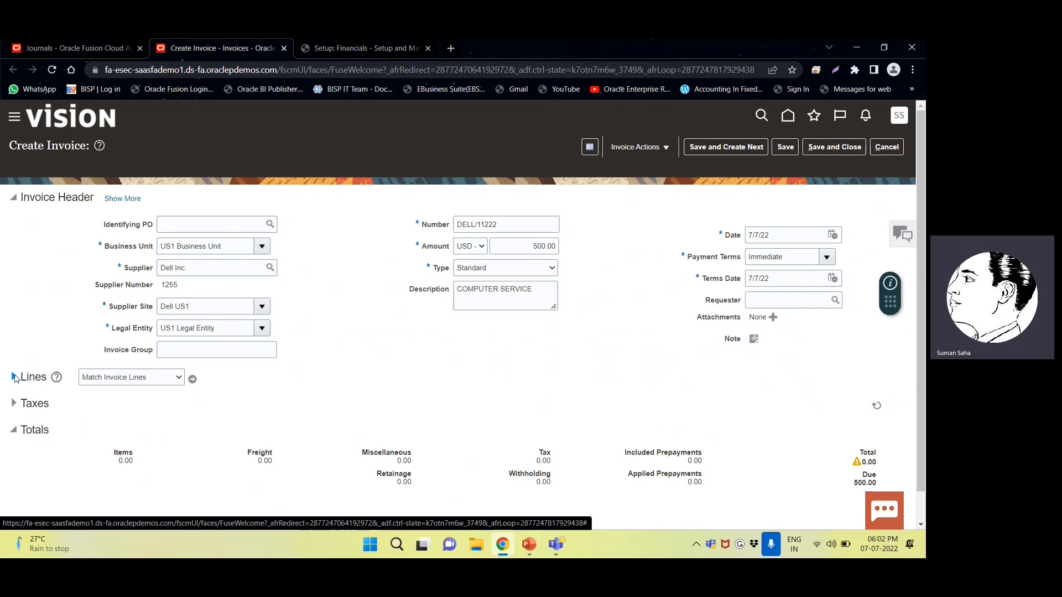
click(192, 491)
text(500)
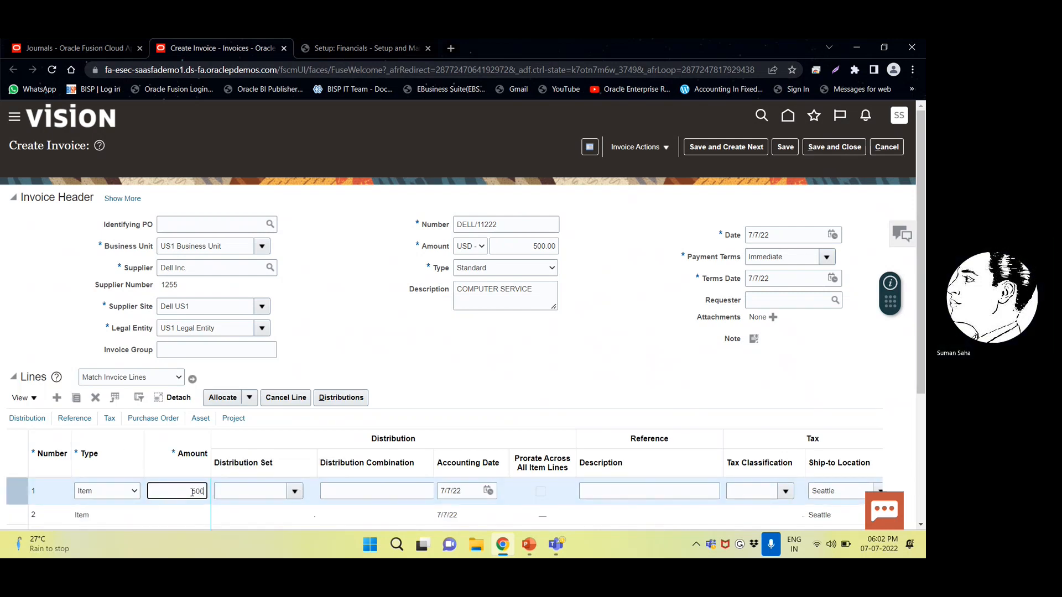
key(Tab)
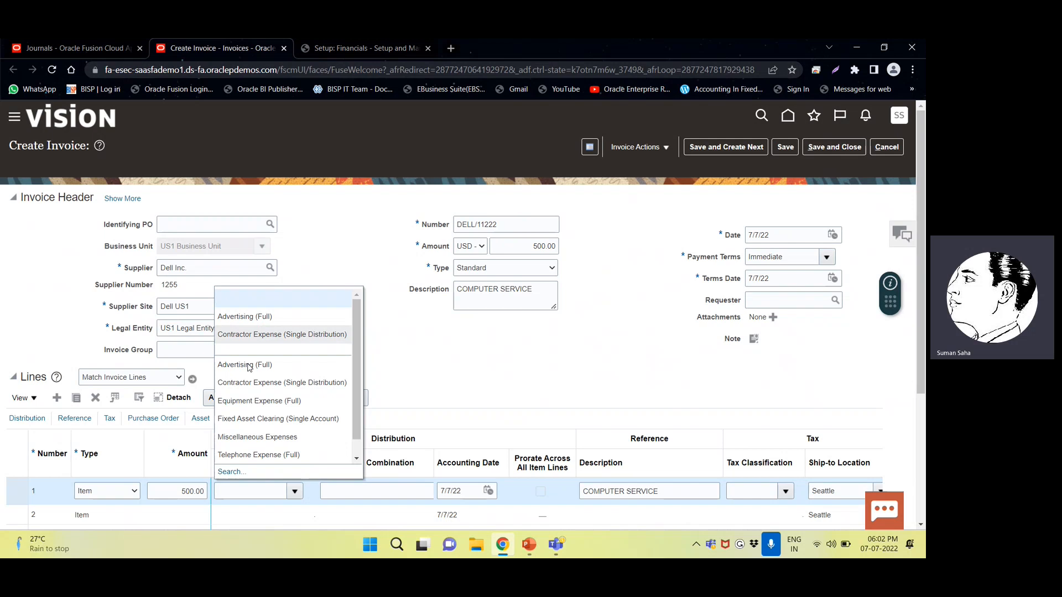
click(256, 437)
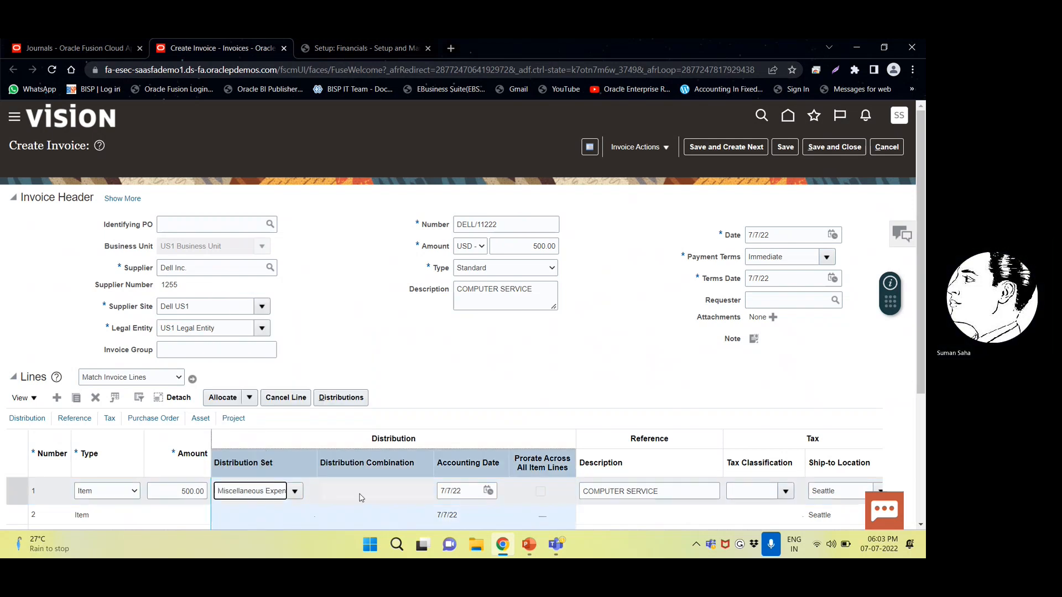
- Check the invoice totals and validate invoice DELL/11222
scroll(496, 480, down, 3)
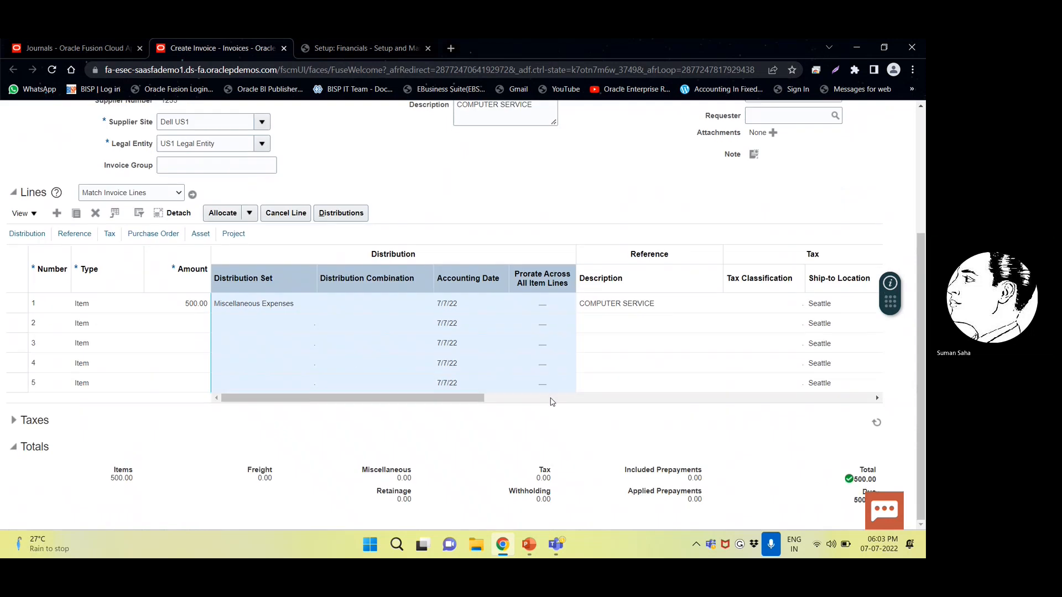
scroll(551, 402, up, 3)
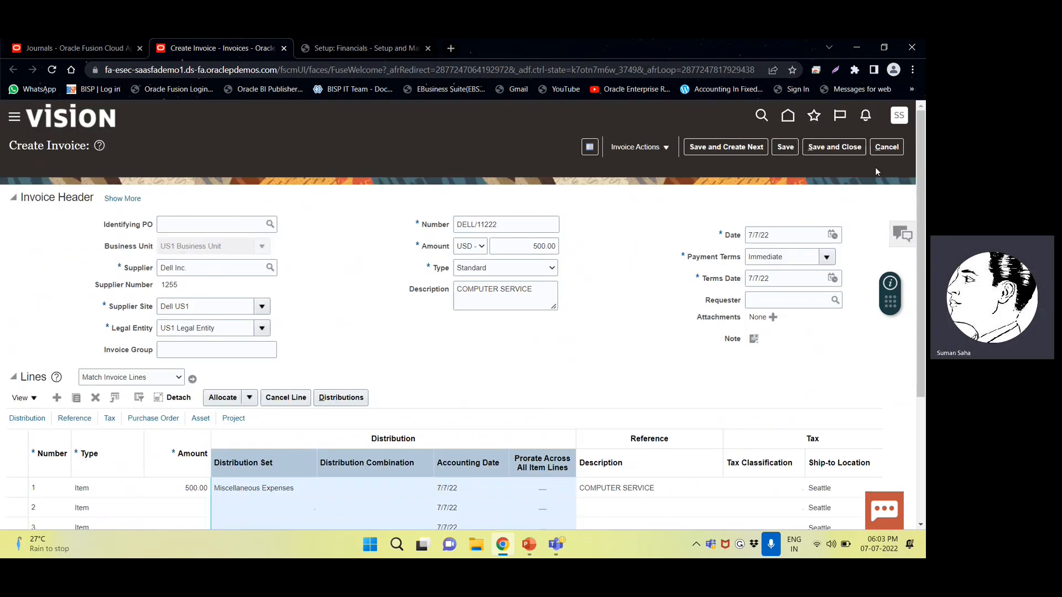
click(655, 148)
click(647, 205)
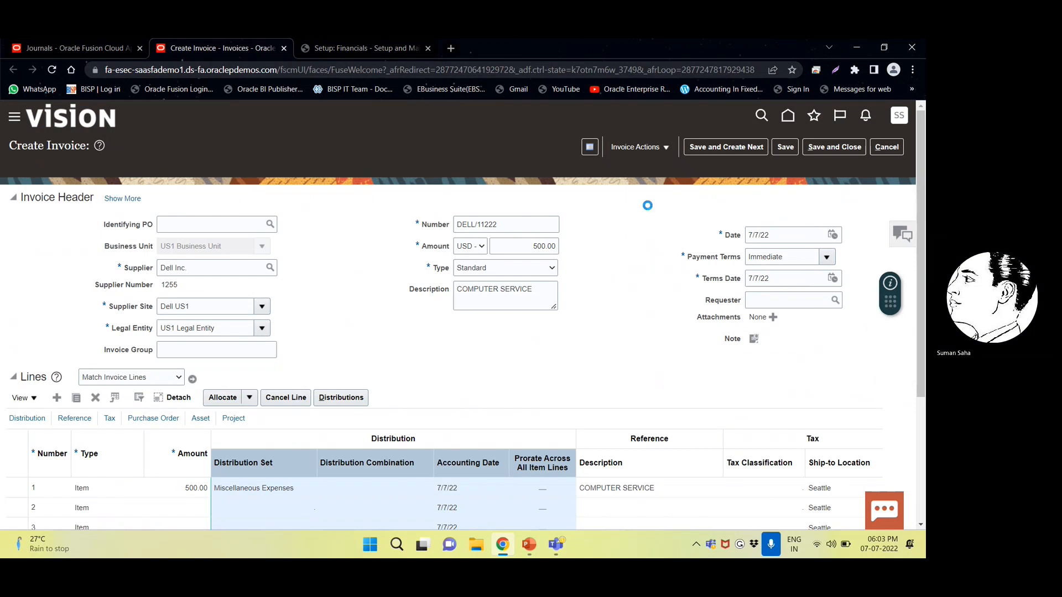
- Copy the tax-inclusive total from the invoice totals and set the header amount to 547.50
scroll(647, 205, down, 4)
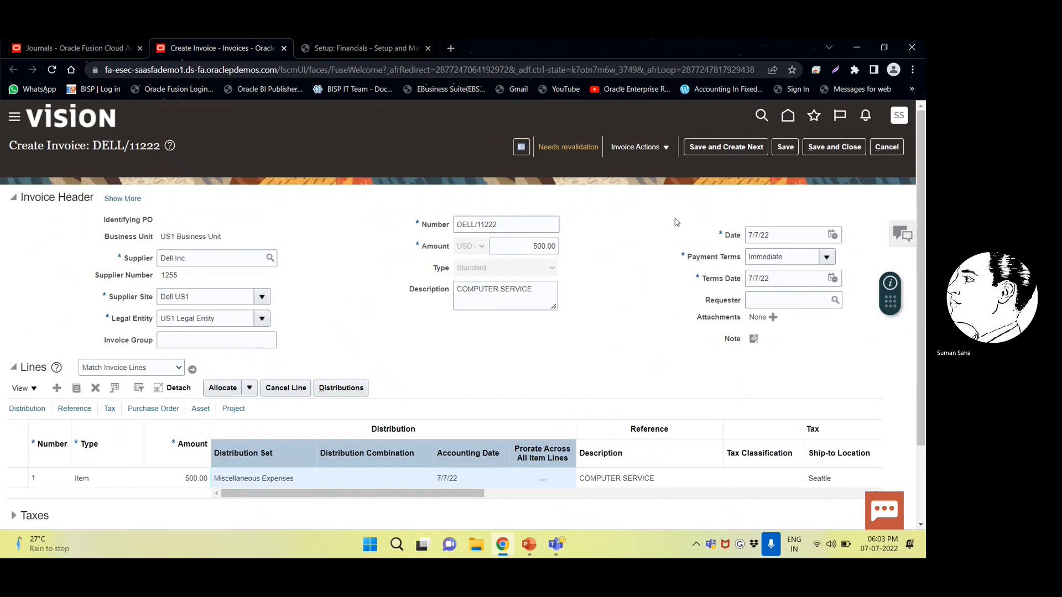
scroll(764, 307, down, 2)
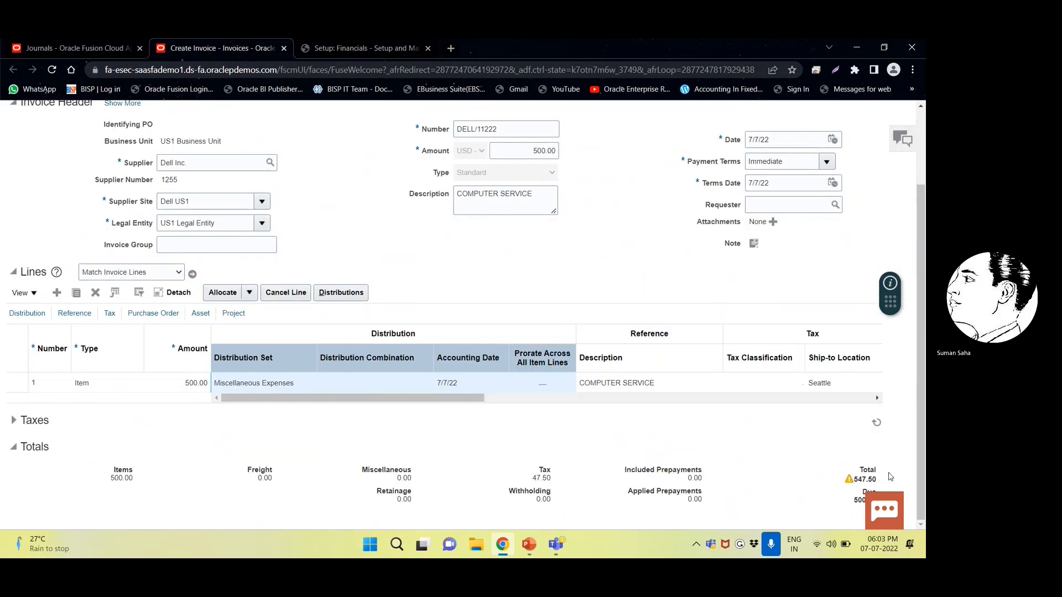
drag(855, 481, 876, 483)
key(ctrl+c)
scroll(537, 285, up, 2)
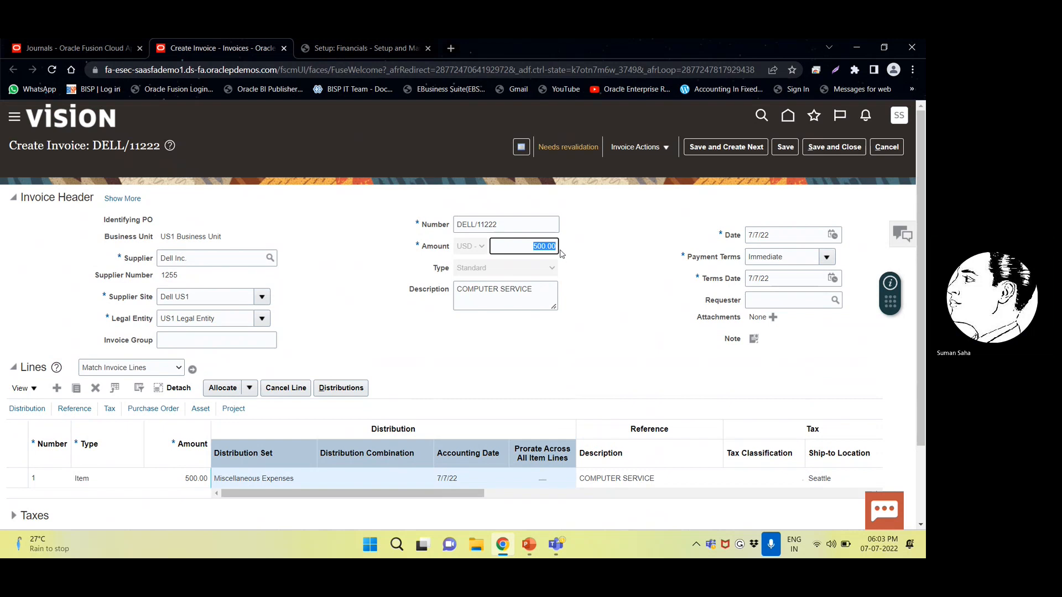
double_click(541, 248)
key(ctrl+v)
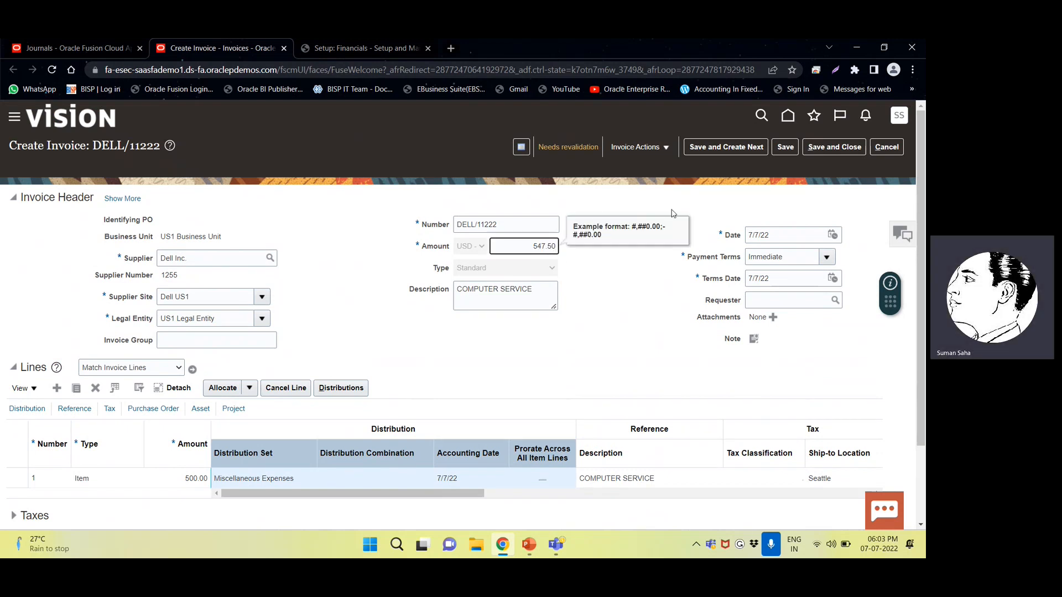
- Validate the invoice again and review its status and holds in the invoice summary
click(631, 148)
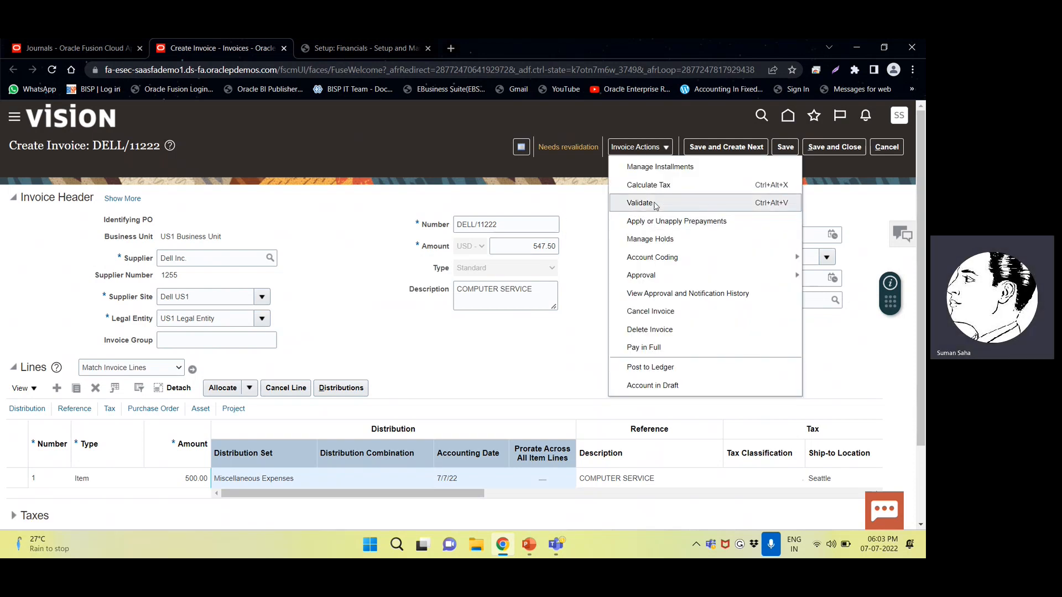
click(653, 202)
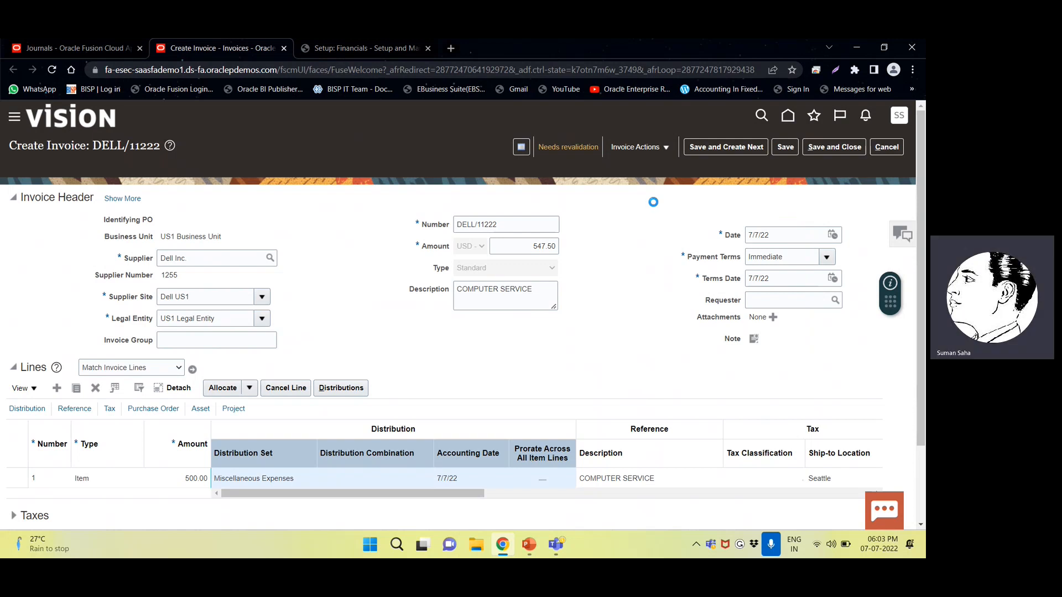
click(650, 148)
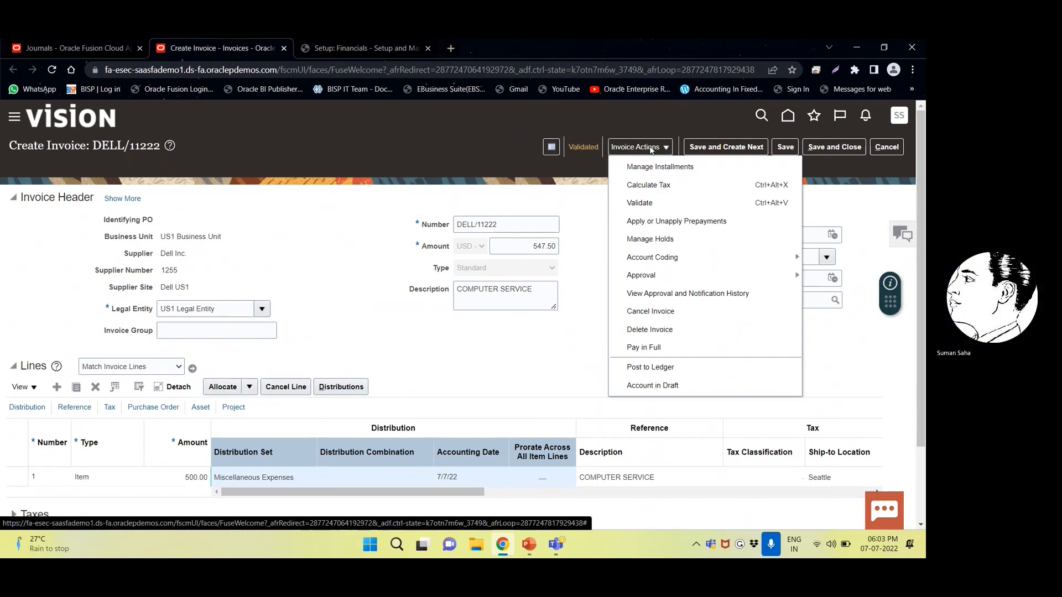
click(585, 148)
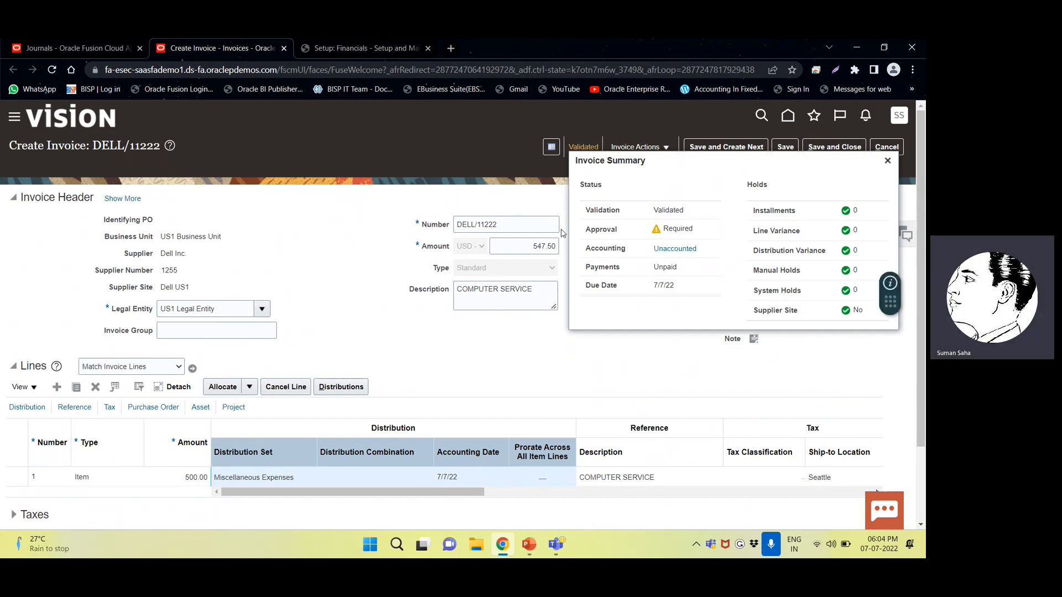
click(887, 161)
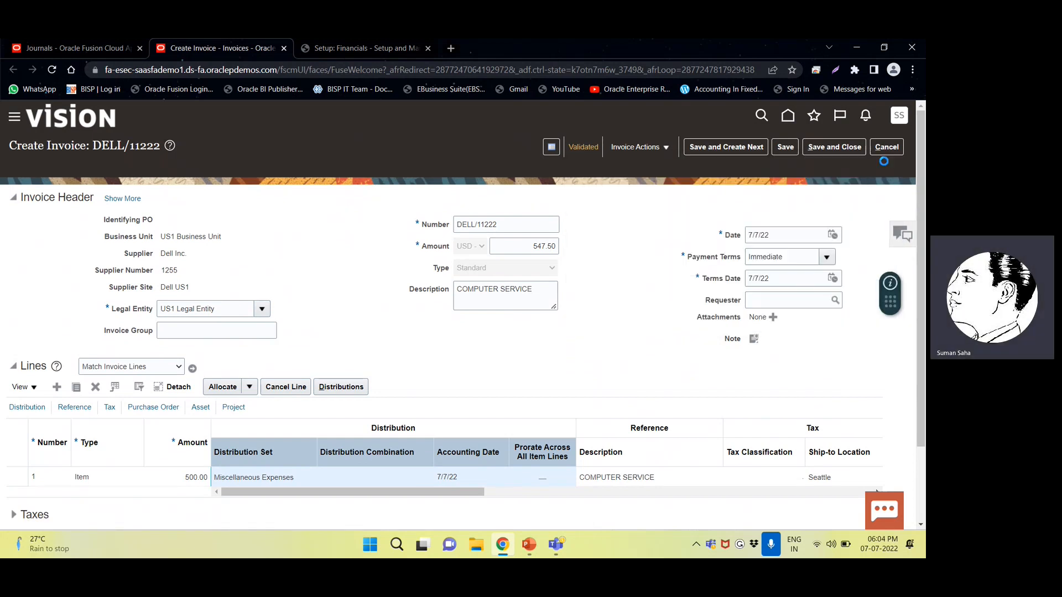
- Save the Dell invoice and start another for US1 Business Unit with EFG Company as the supplier
click(728, 150)
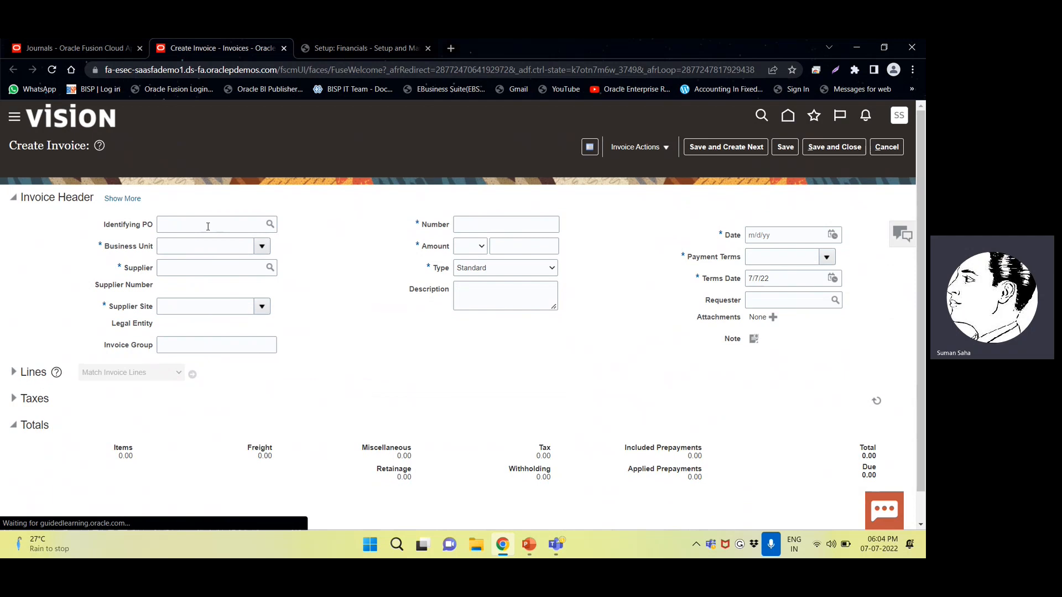
click(262, 248)
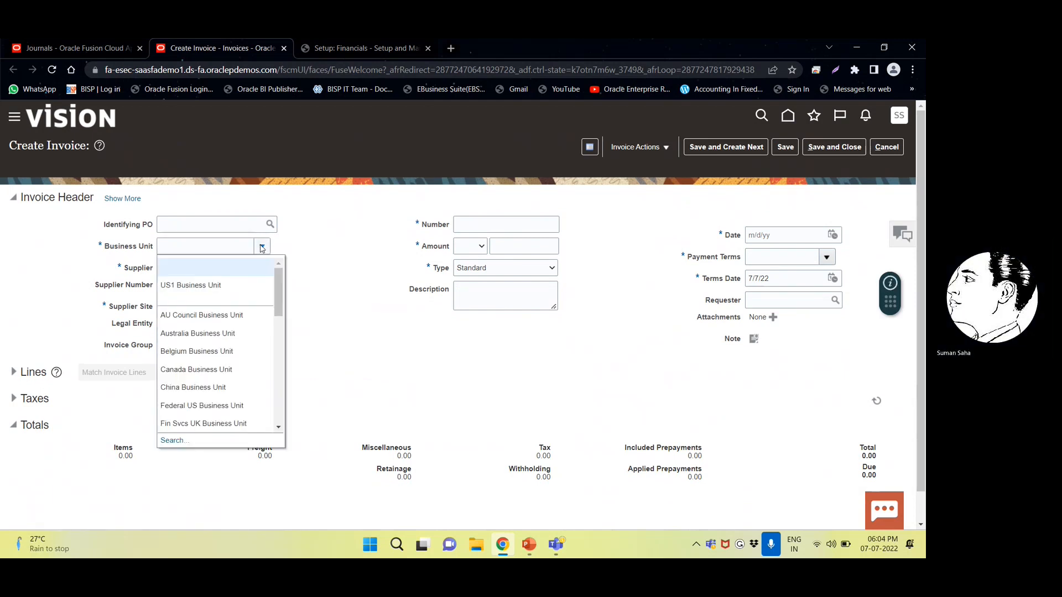
click(195, 264)
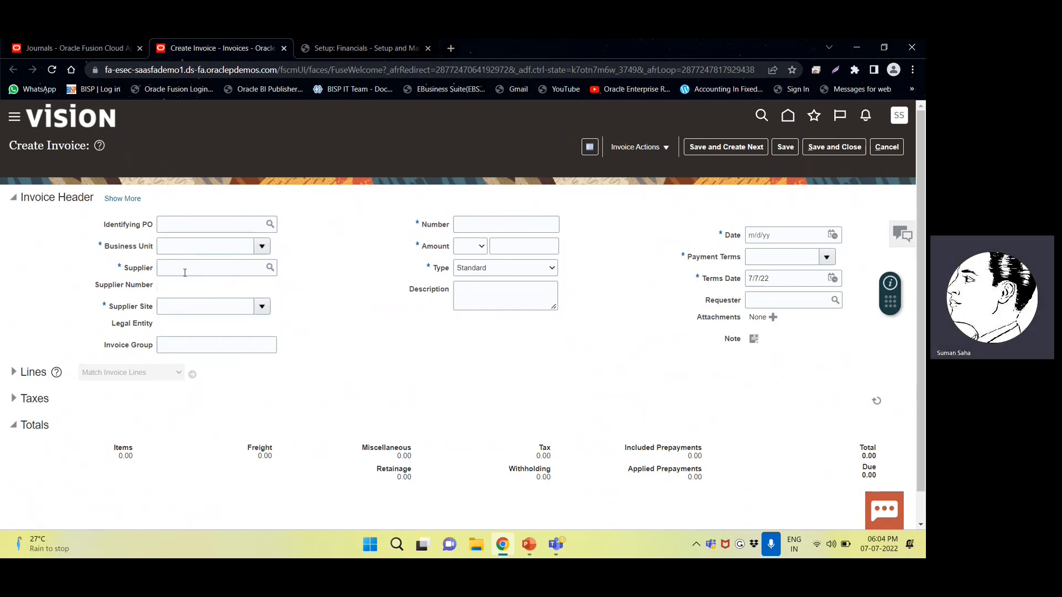
text(A)
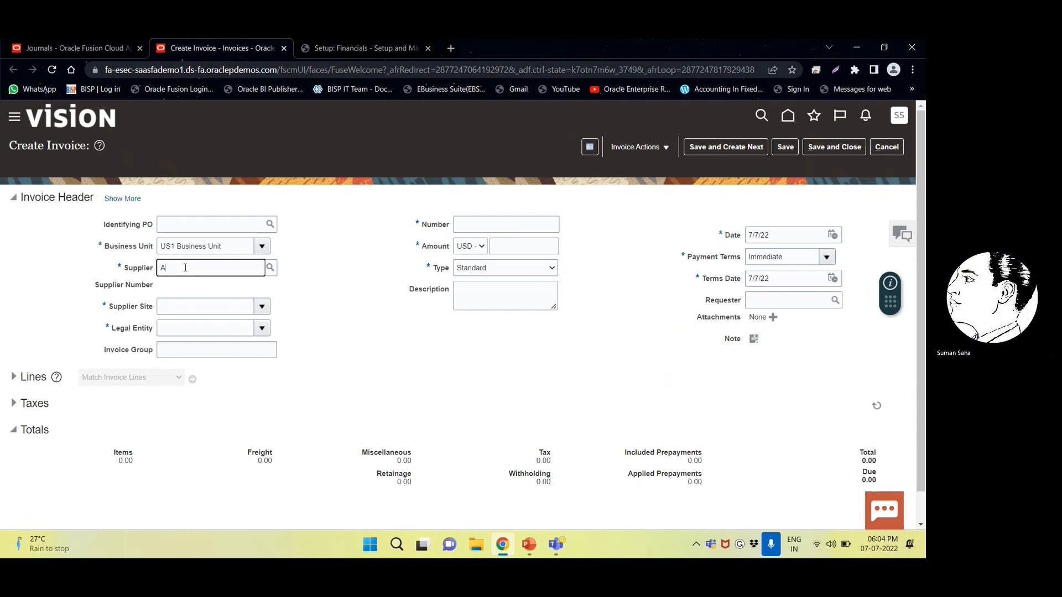
key(BackSpace)
key(BackSpace)
key(BackSpace)
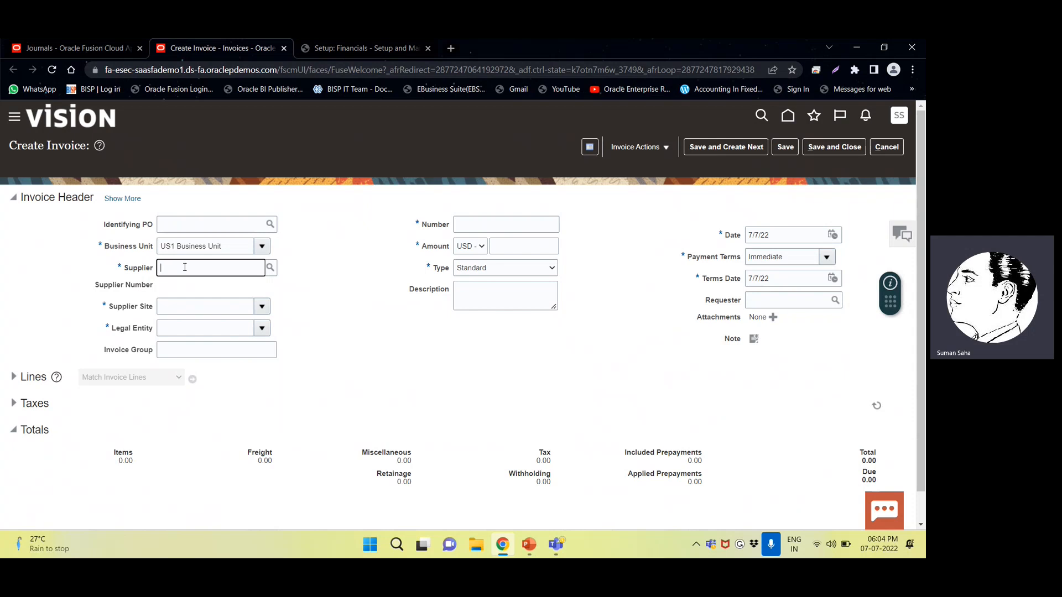
text(EPG)
text(EFG)
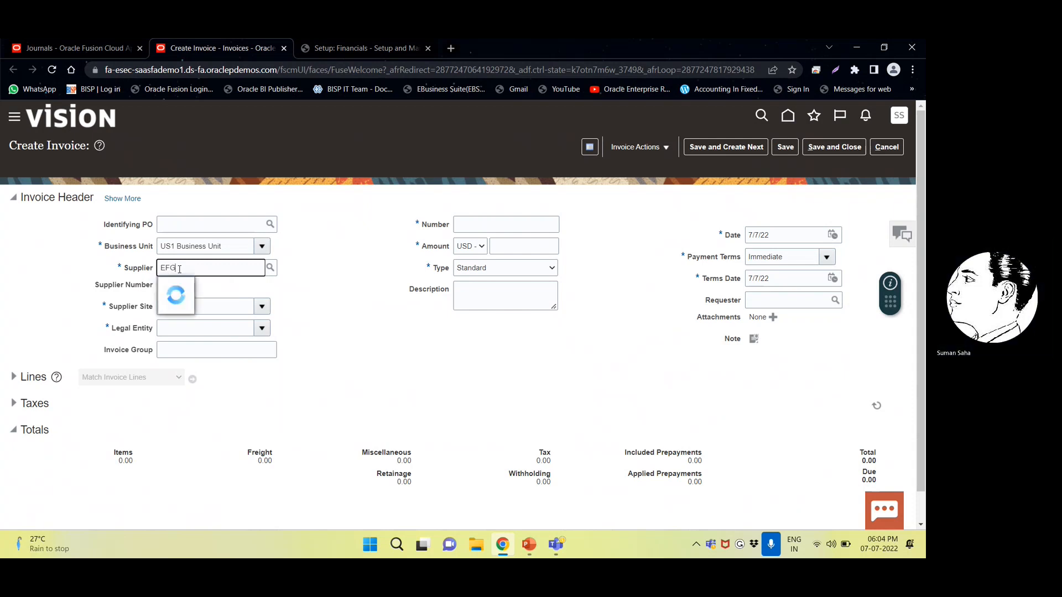
click(189, 286)
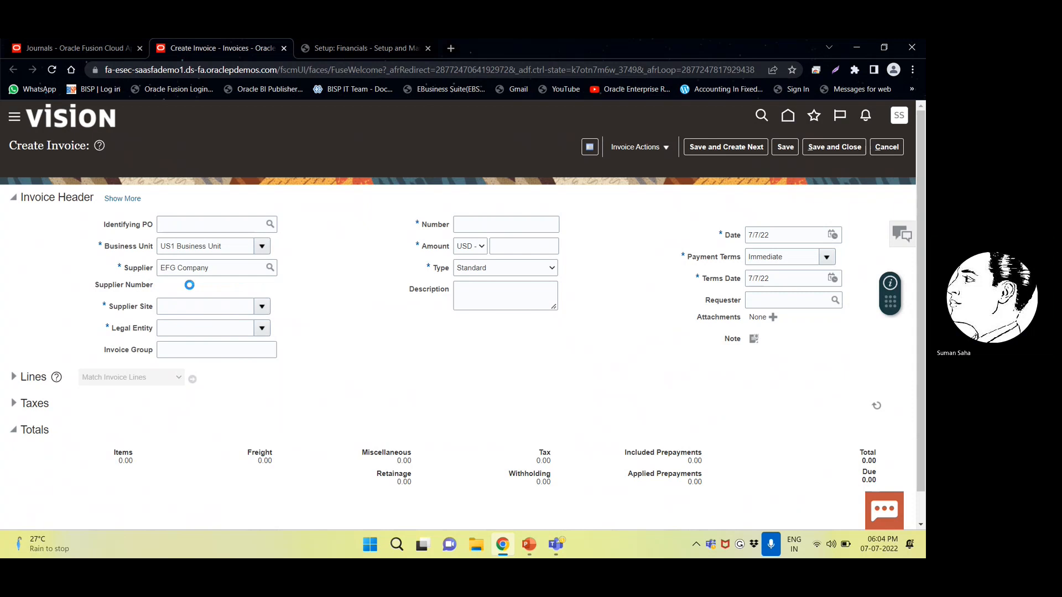
- Fill in the invoice header with number E/1122233, amount 5,500 USD and description MATERAIL SUPPLY
click(484, 223)
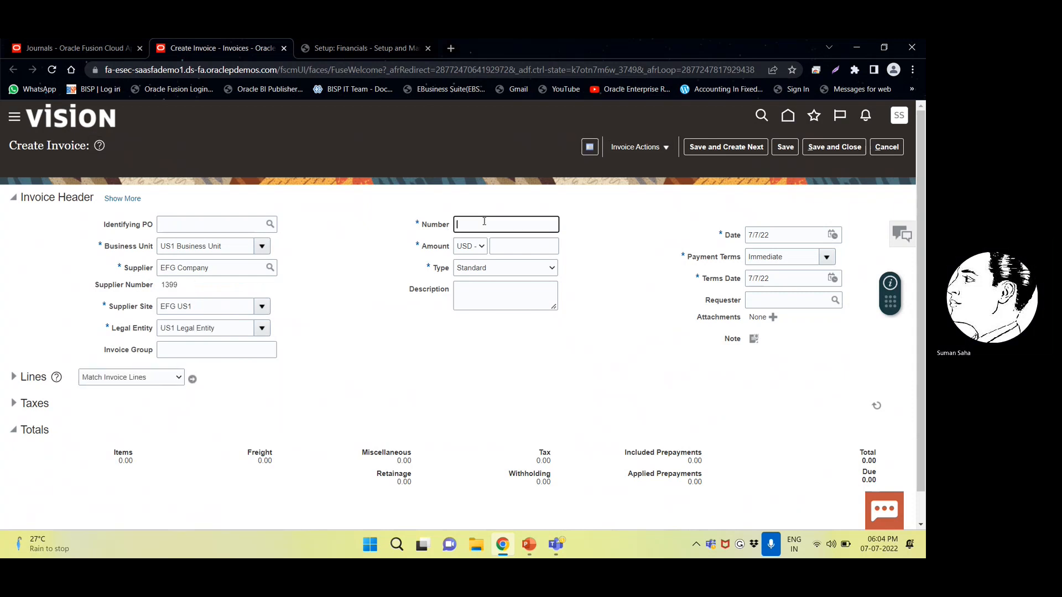
text(E/1122233)
key(Tab)
key(Tab)
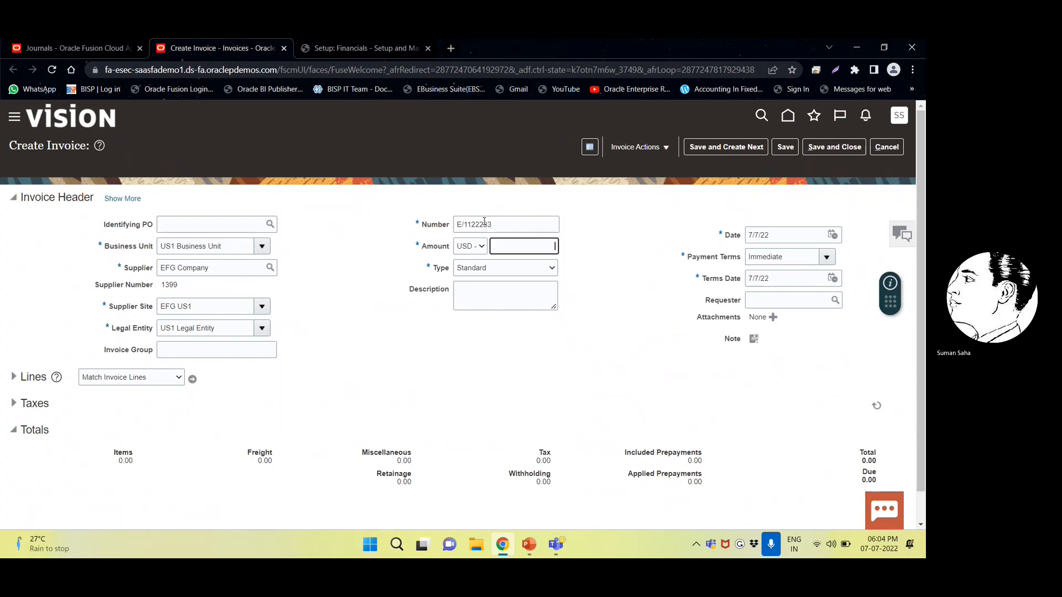
text(5,500)
click(478, 293)
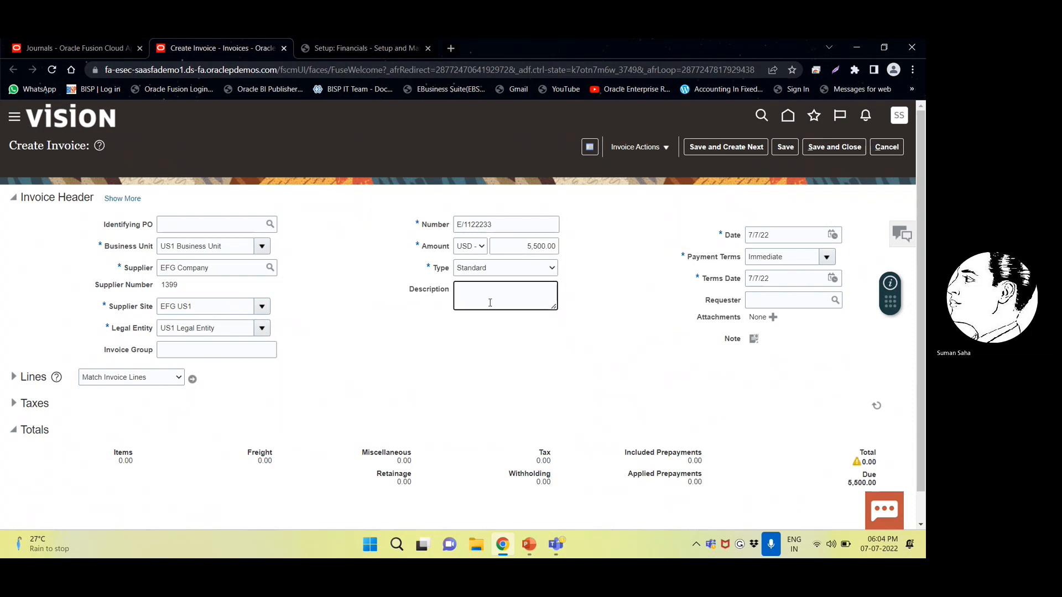
text(MATERAIL)
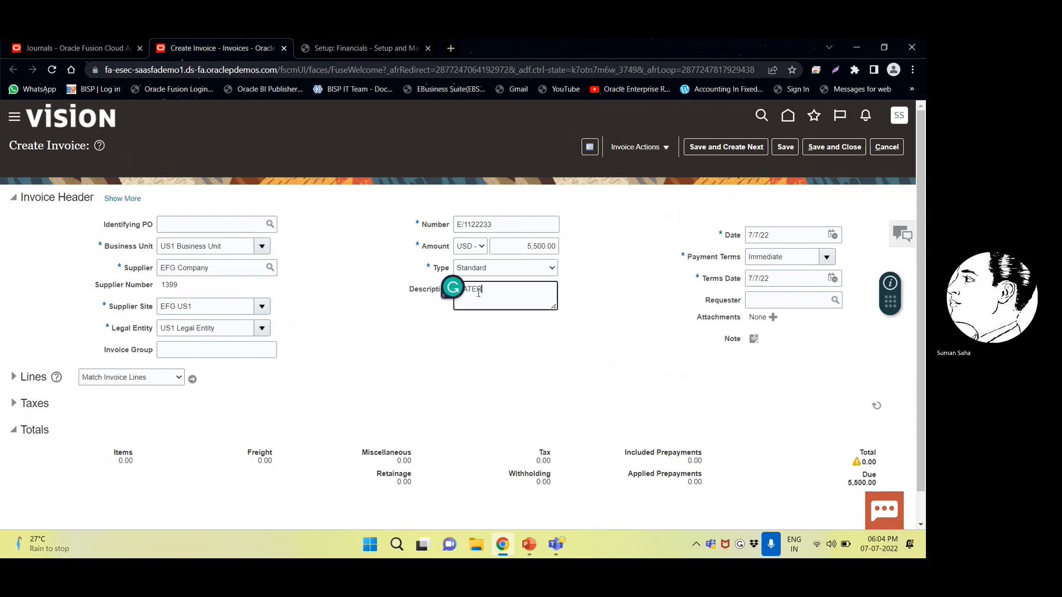
text( SUPPLY)
key(Tab)
key(Tab)
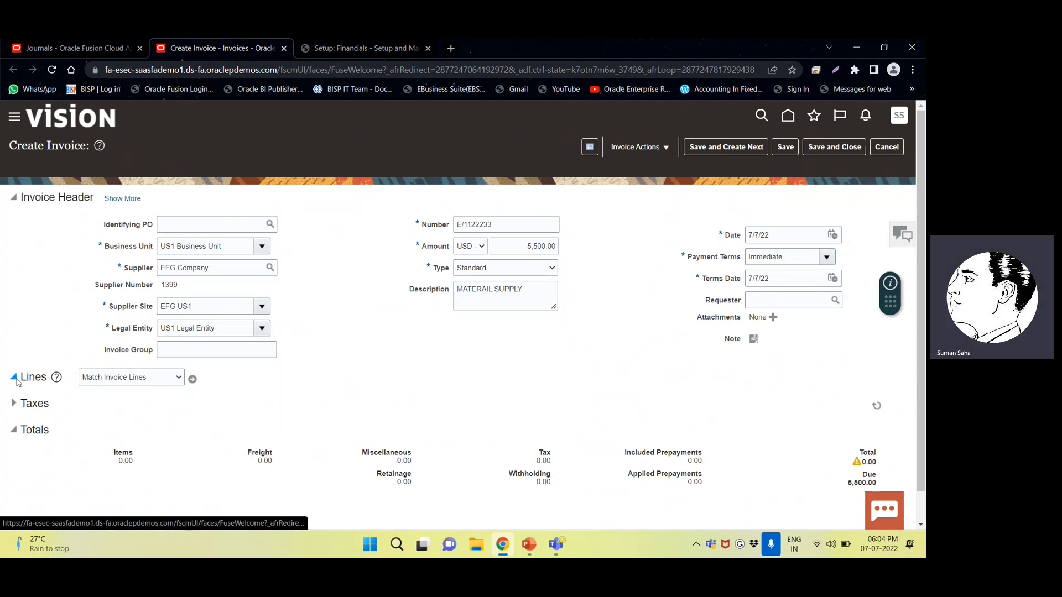
- Give the first invoice line an amount of 5,500 and the Miscellaneous Expenses distribution set
click(14, 377)
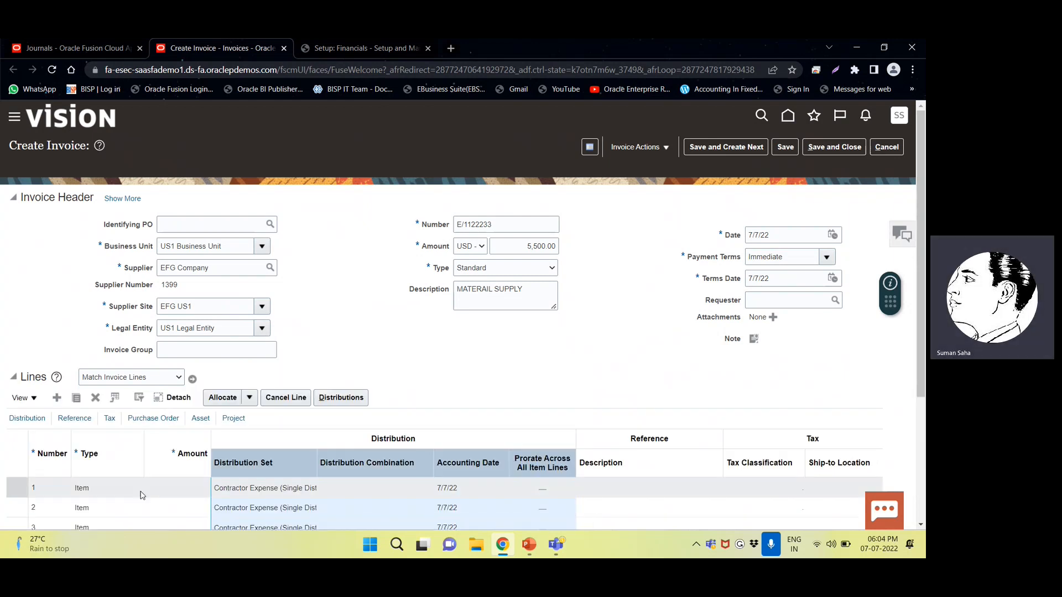
click(160, 486)
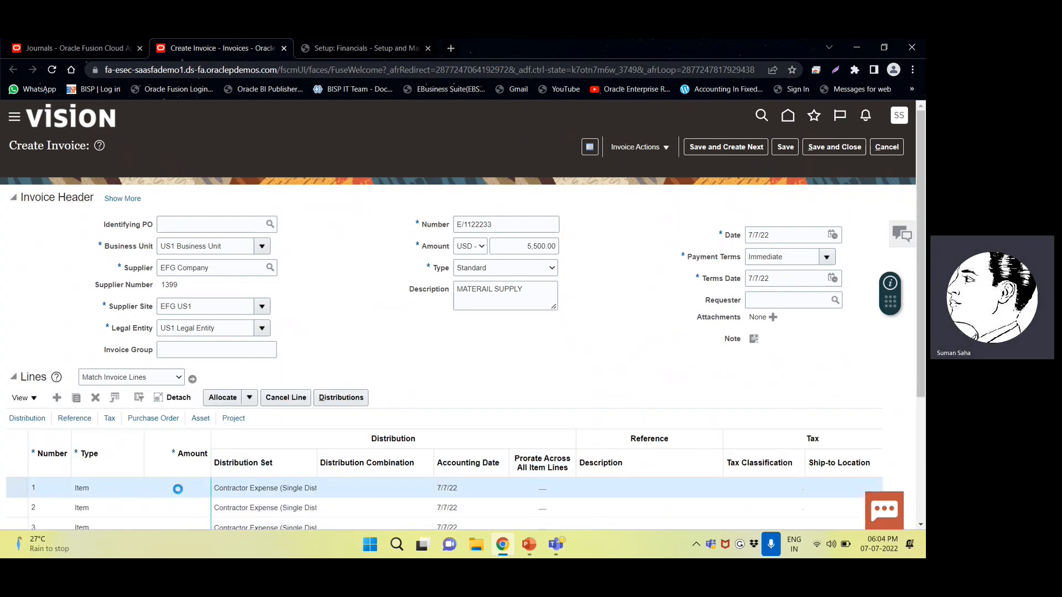
scroll(177, 489, down, 1)
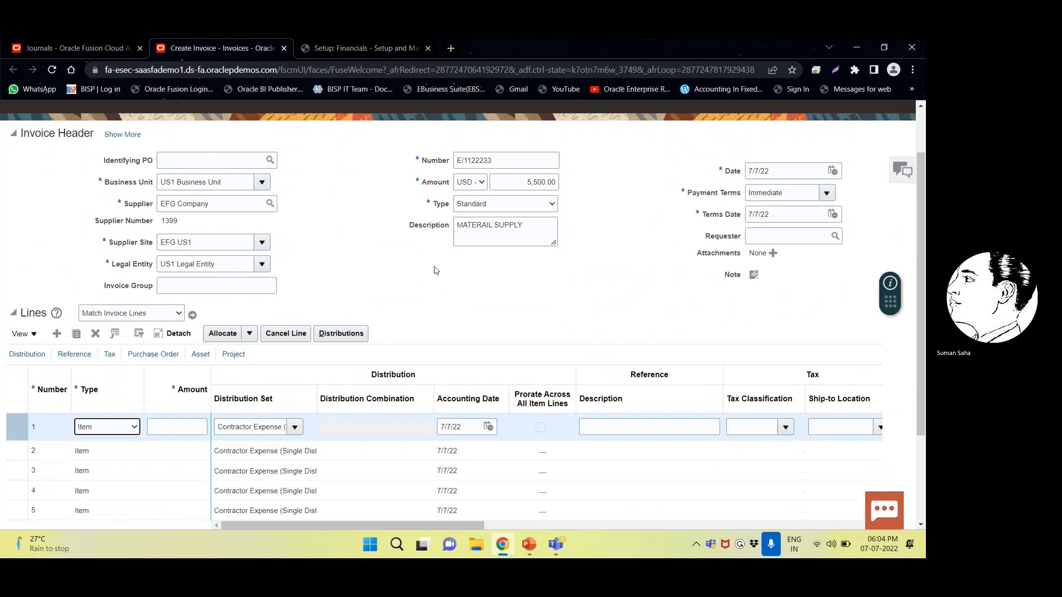
click(177, 427)
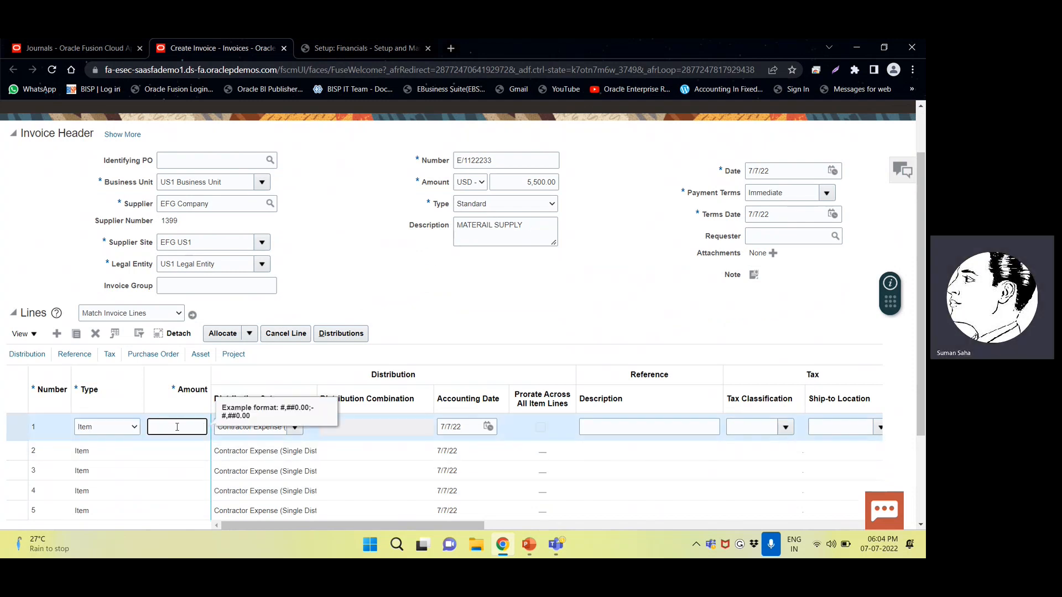
text(5,50)
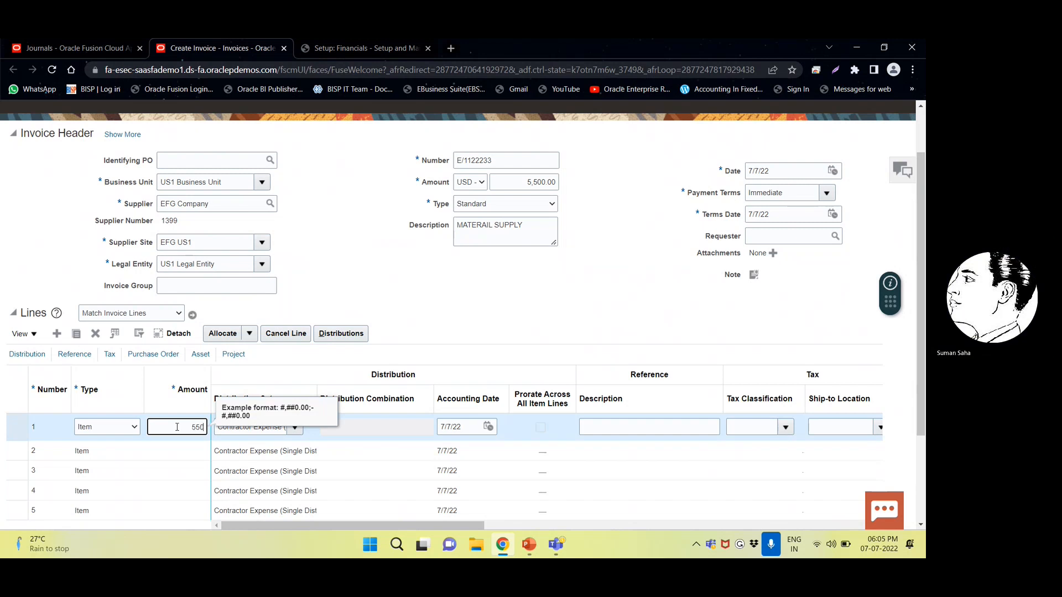
text(0)
key(Tab)
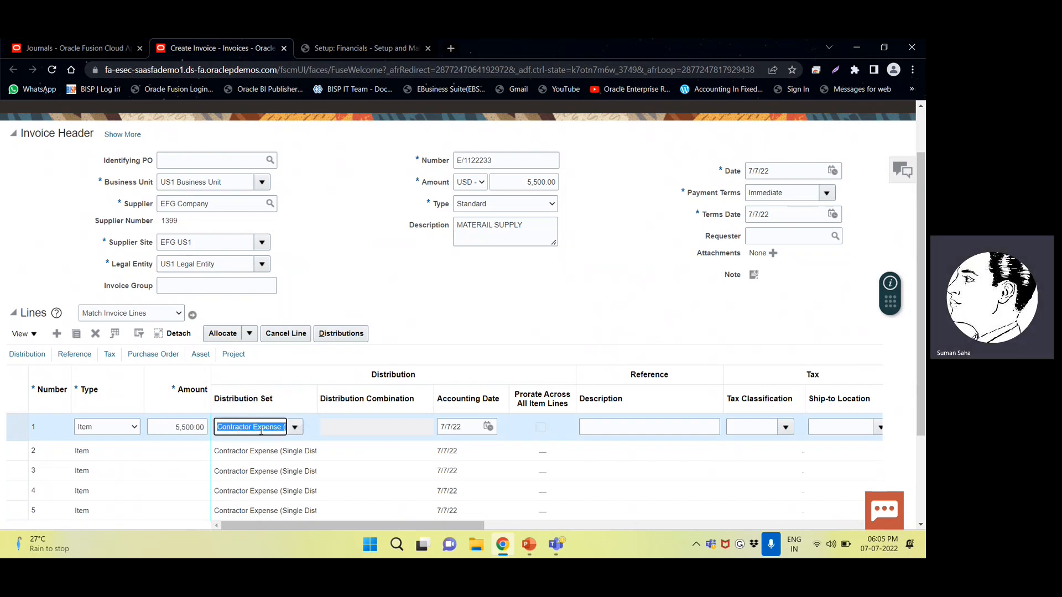
click(295, 427)
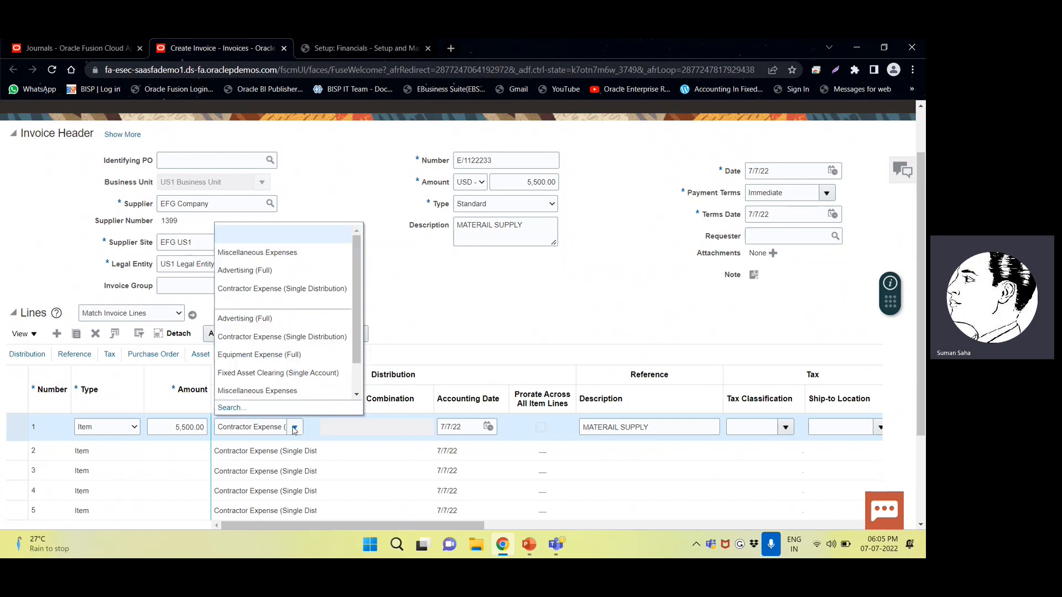
click(267, 390)
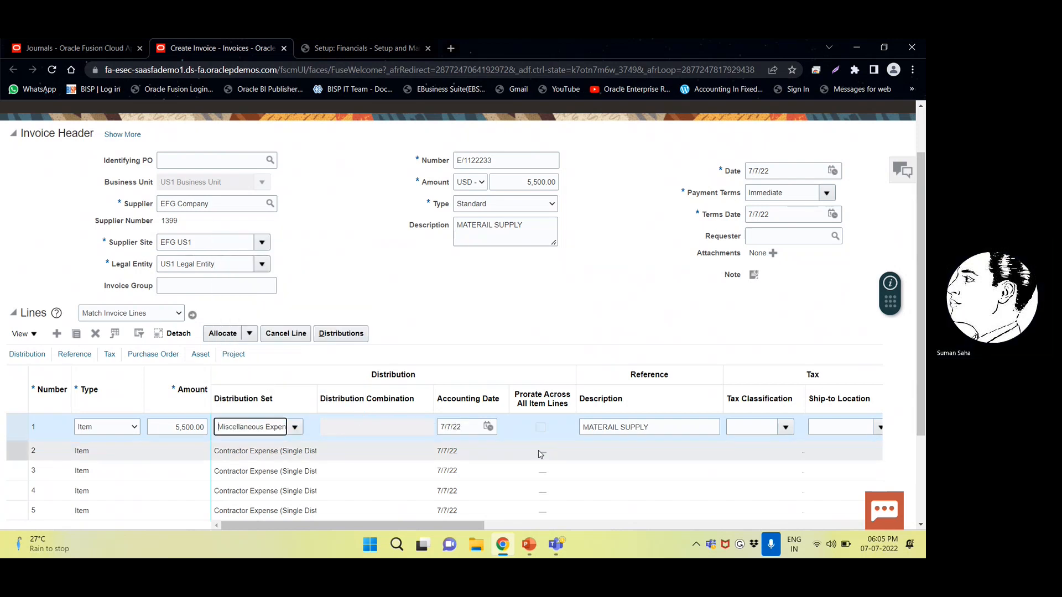
- Check the EFG Company invoice totals and validate the invoice
scroll(686, 404, down, 1)
scroll(665, 412, down, 2)
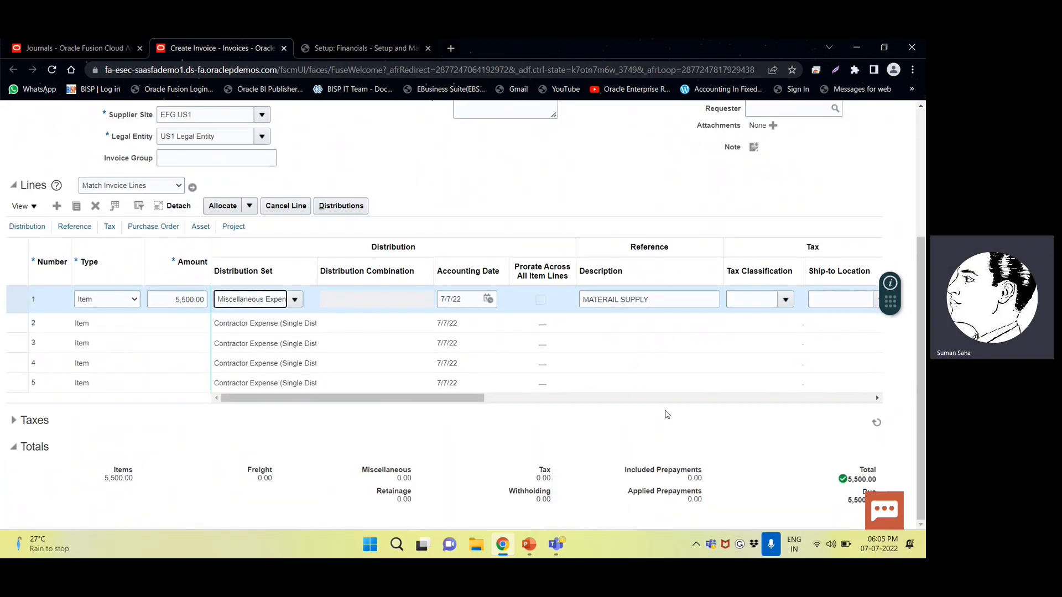
scroll(665, 412, up, 5)
click(639, 147)
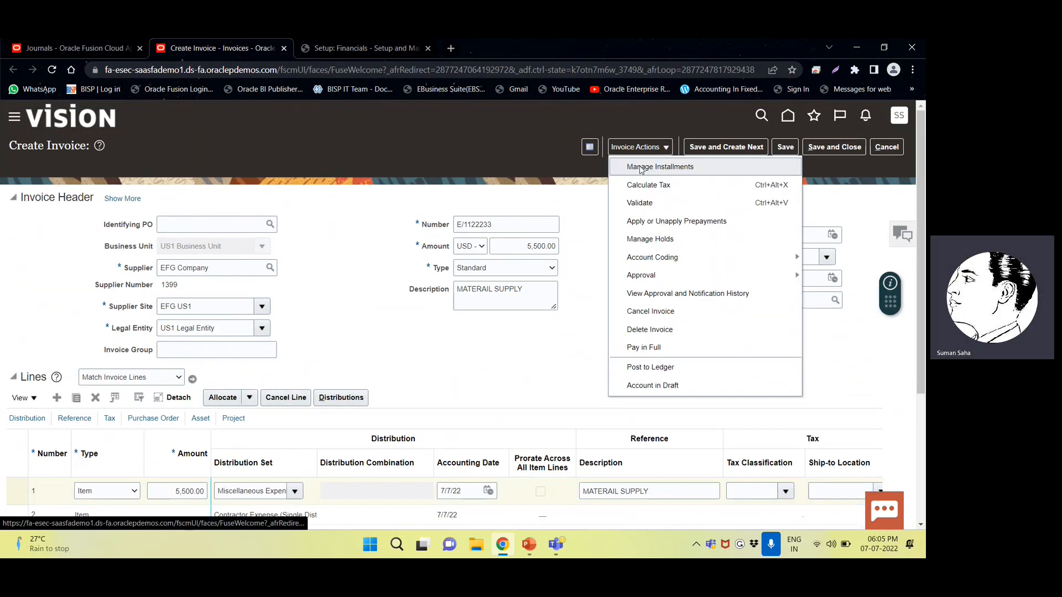
click(633, 200)
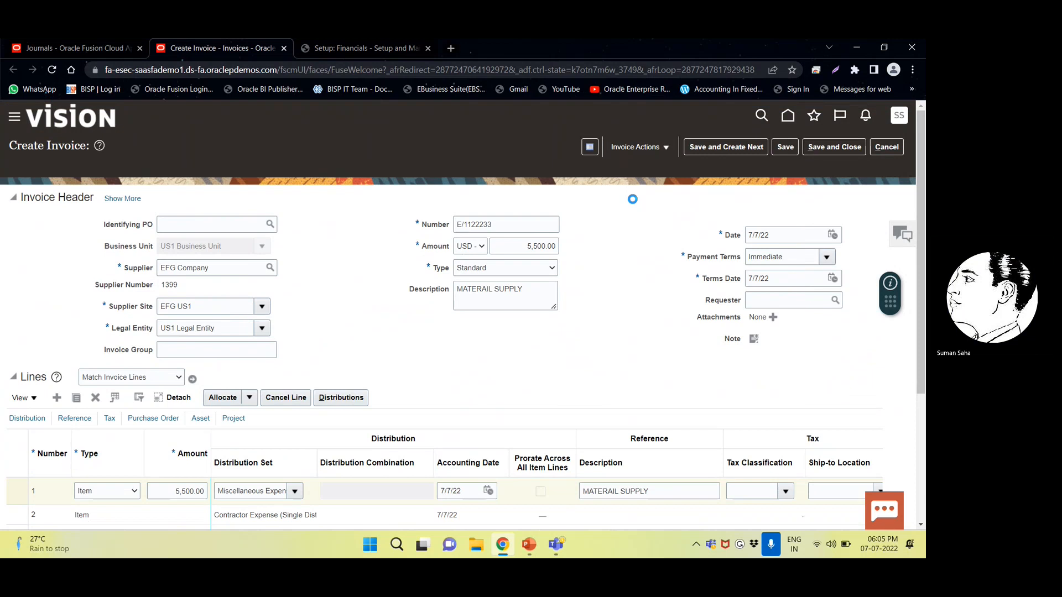
- Copy the tax-inclusive total from the invoice totals and set the header amount to 5,995.00
scroll(632, 199, down, 3)
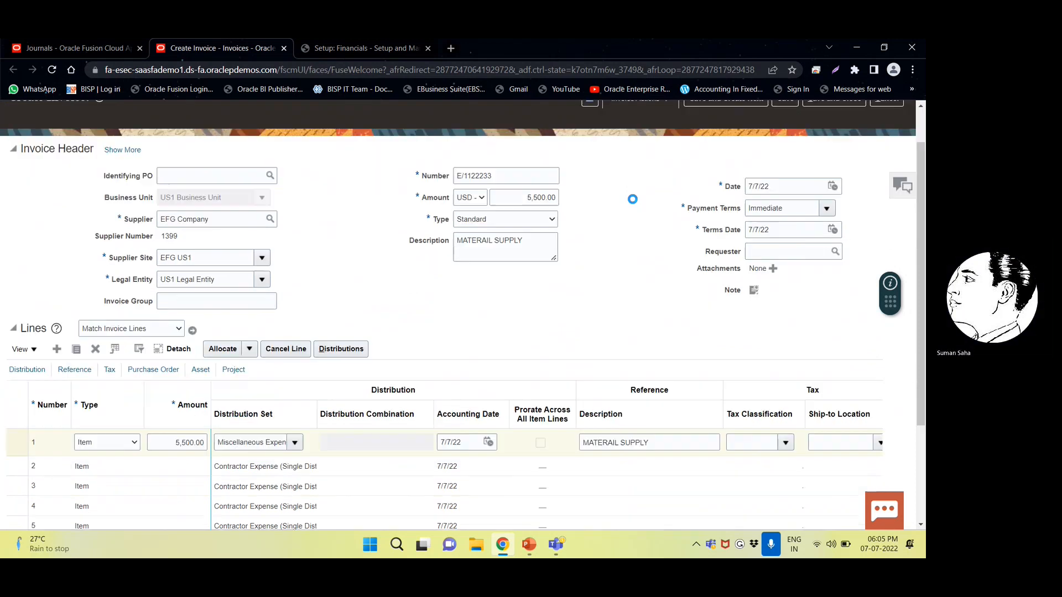
scroll(632, 199, down, 1)
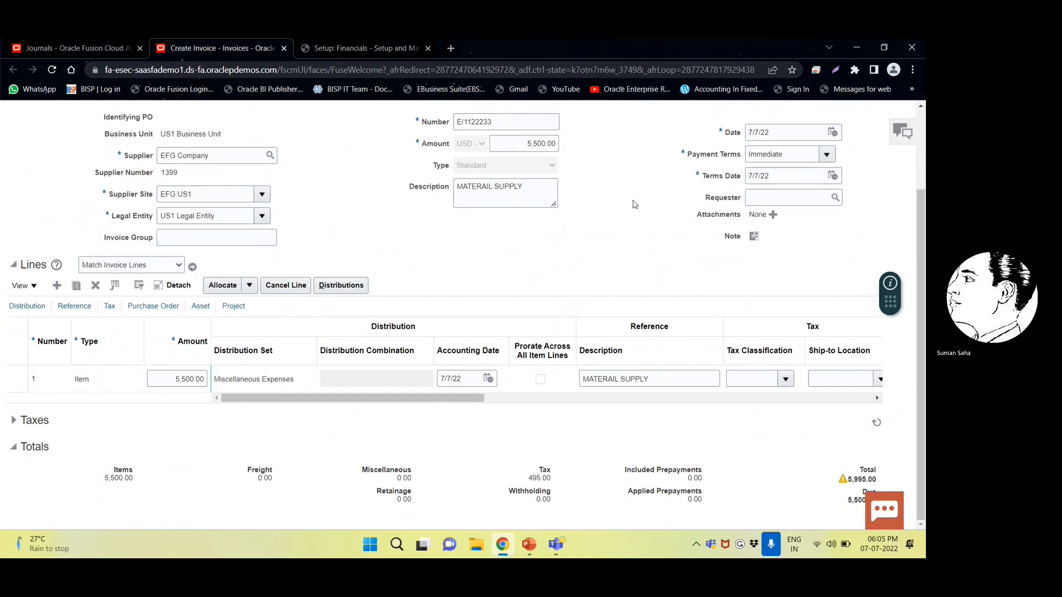
drag(850, 479, 876, 482)
key(ctrl+c)
scroll(565, 326, up, 3)
drag(525, 247, 563, 250)
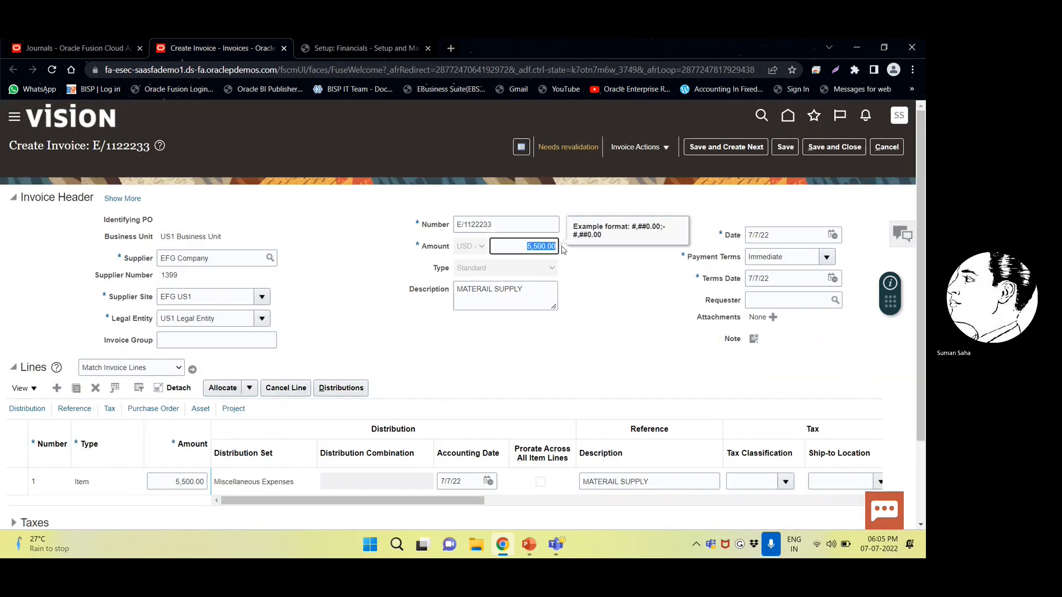
key(ctrl+v)
- Revalidate the EFG Company invoice and return to the invoice list without posting it to the ledger
click(643, 148)
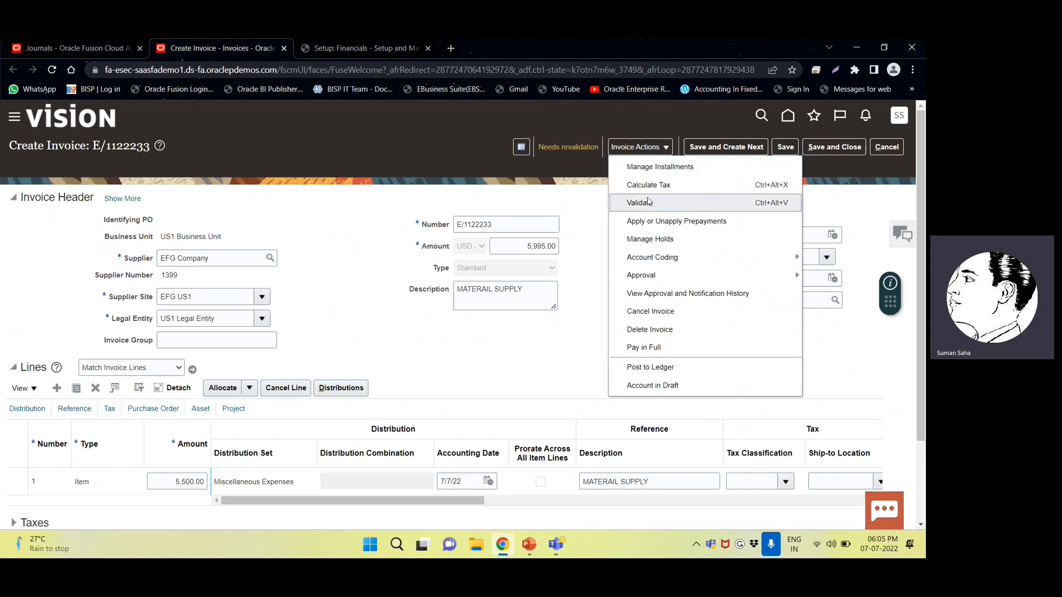
click(650, 204)
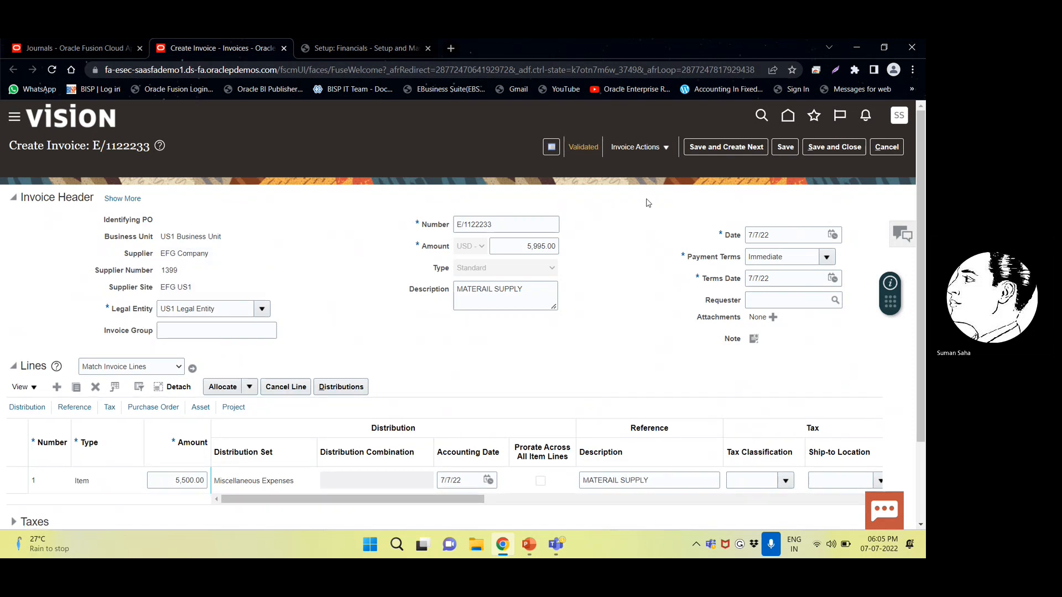
click(635, 147)
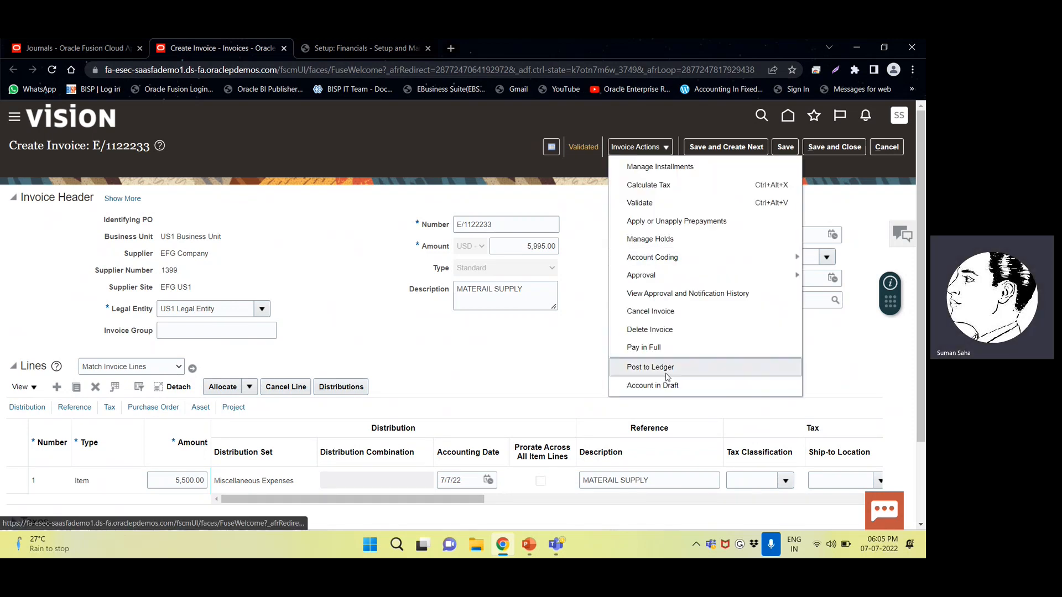
click(885, 151)
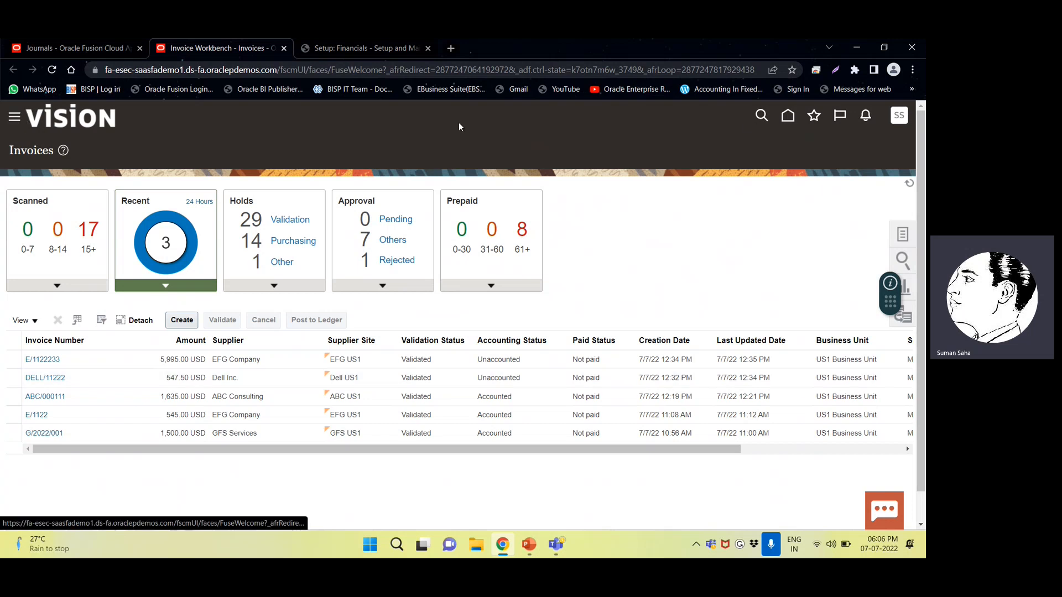
- Go back to the home page and open the Scheduled Processes work area
click(788, 116)
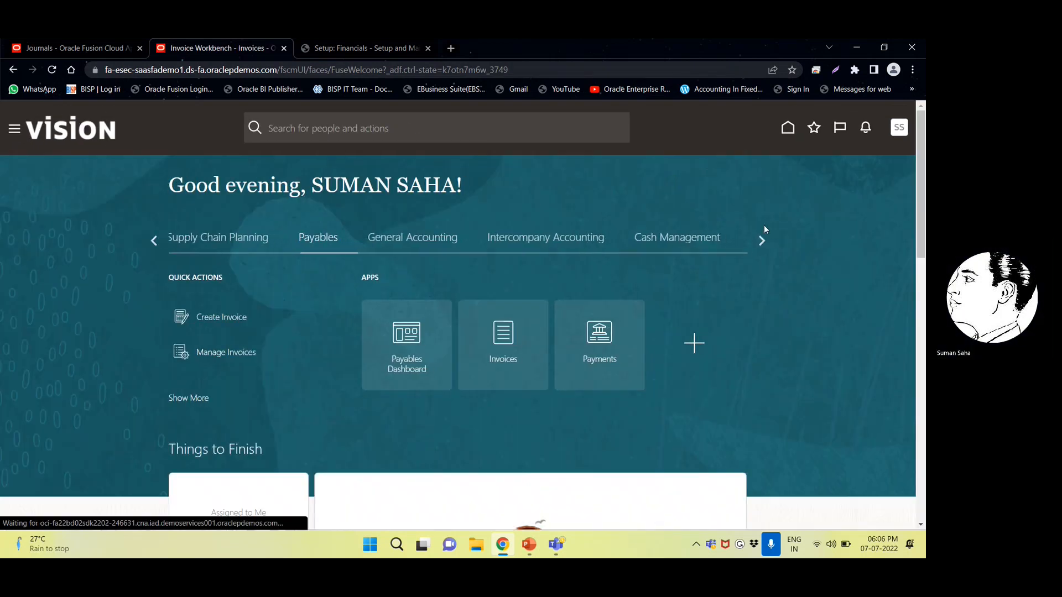
click(762, 239)
click(761, 240)
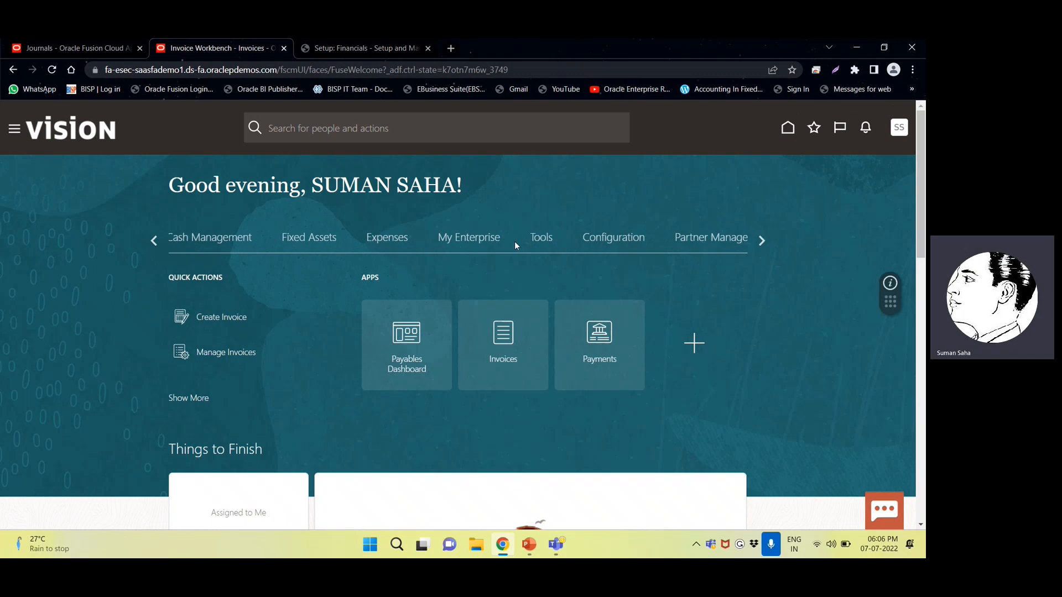
click(541, 239)
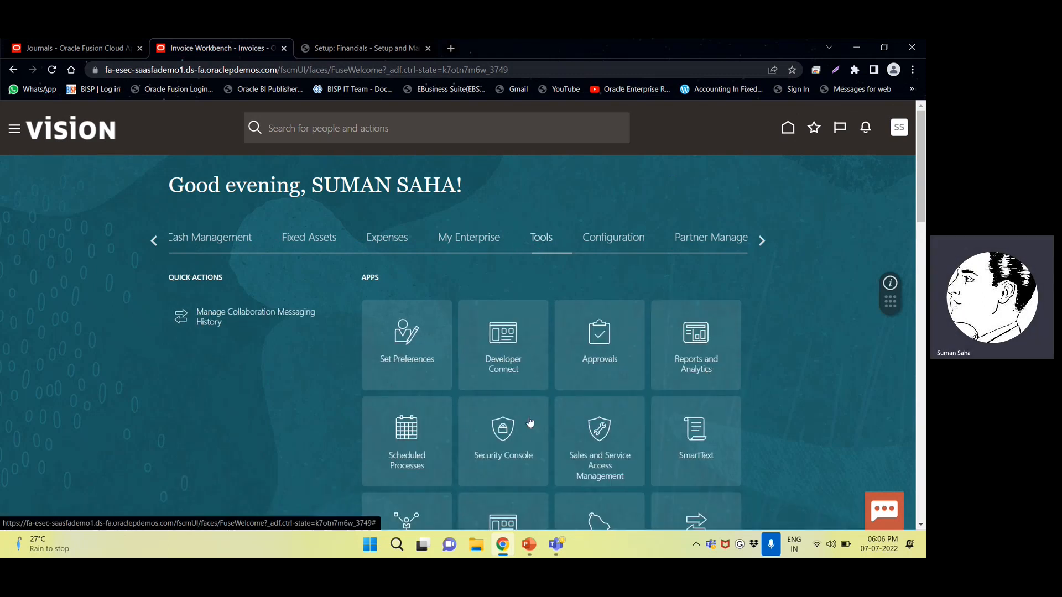
click(412, 467)
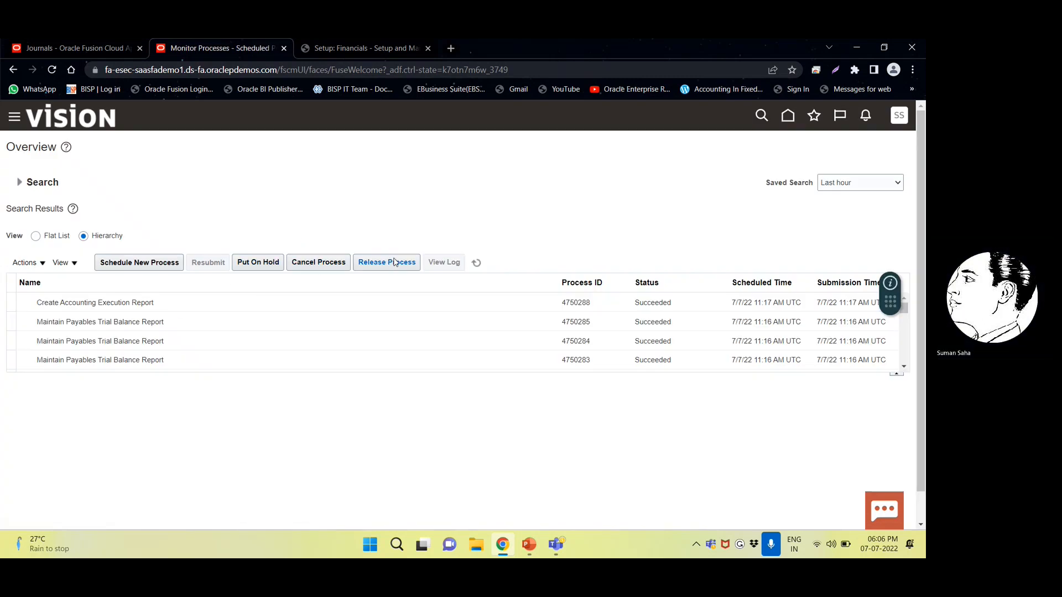
- Start scheduling a new process using the Create Accounting job and open its process details
click(126, 266)
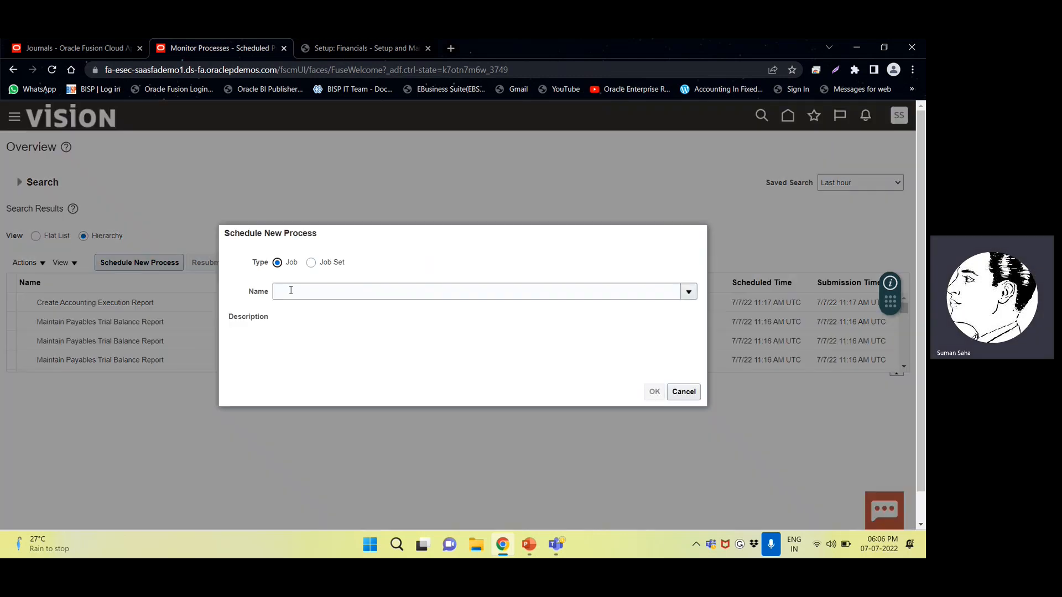
click(291, 292)
text(CREATE)
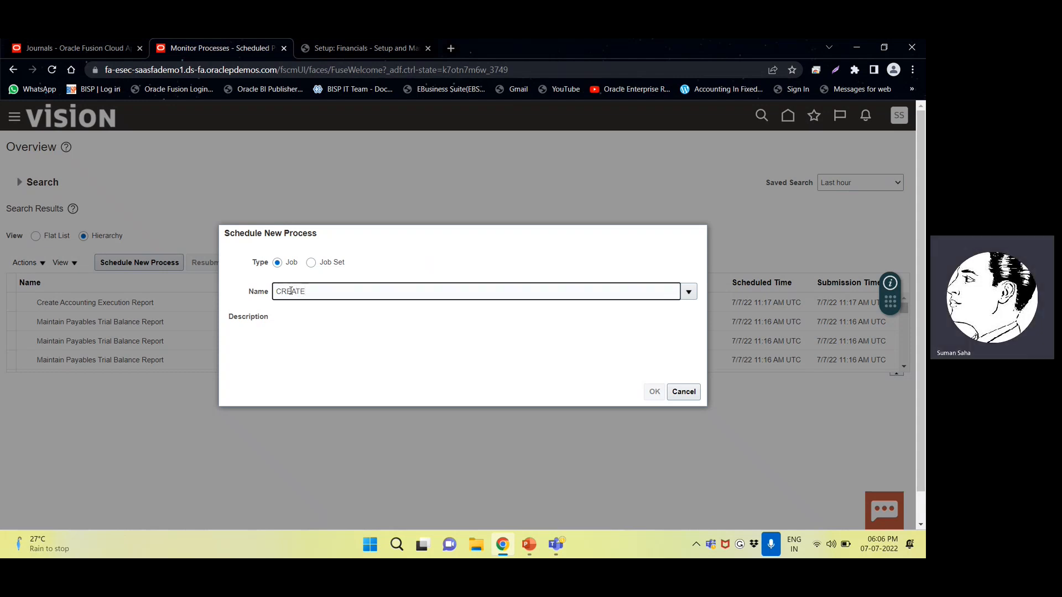
text( ACCOUNTING)
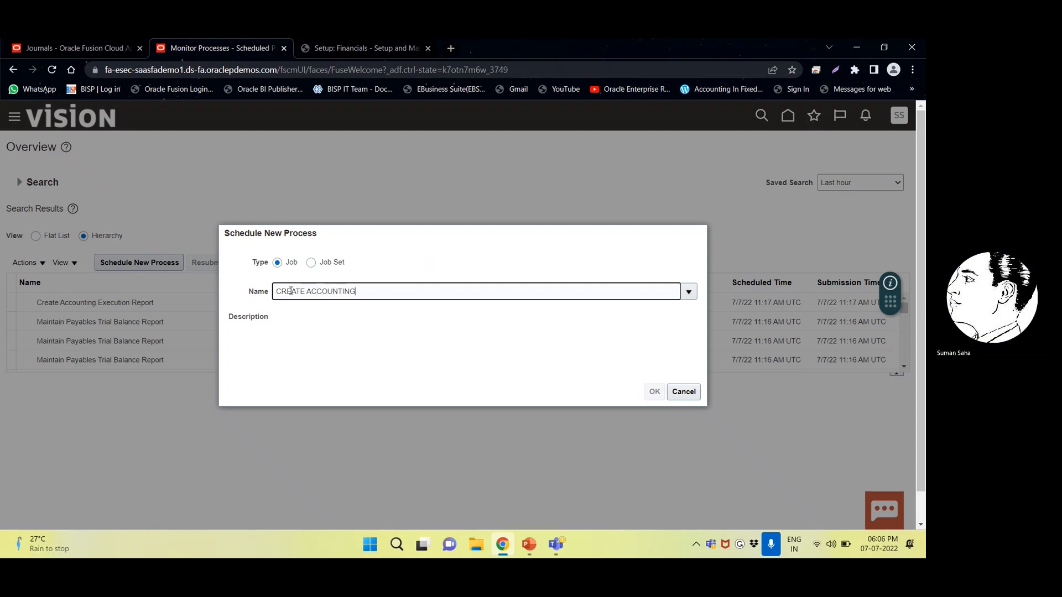
key(Tab)
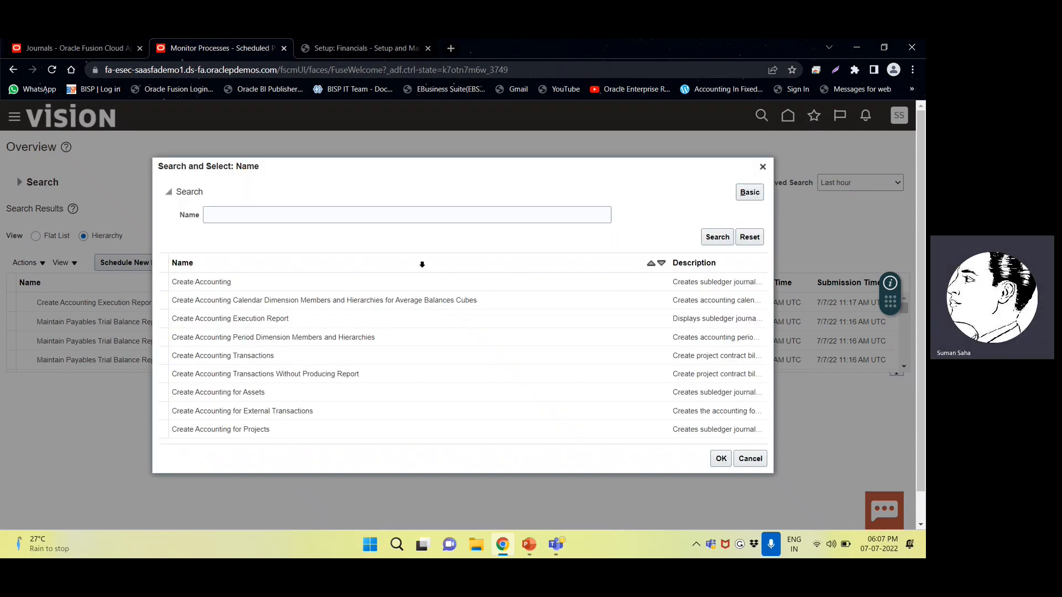
click(201, 282)
click(720, 459)
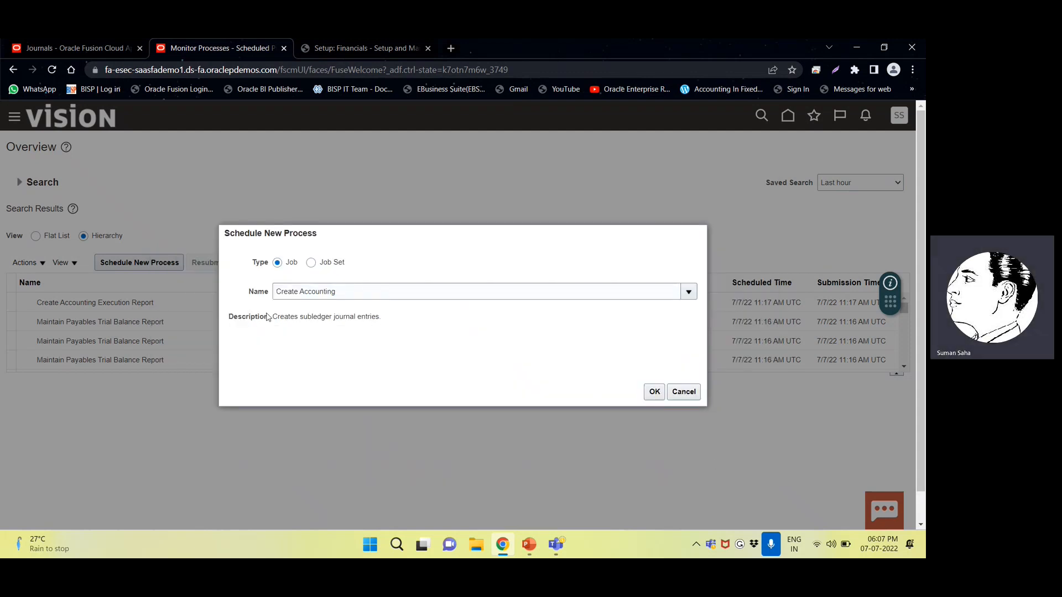
double_click(328, 315)
drag(389, 318, 271, 319)
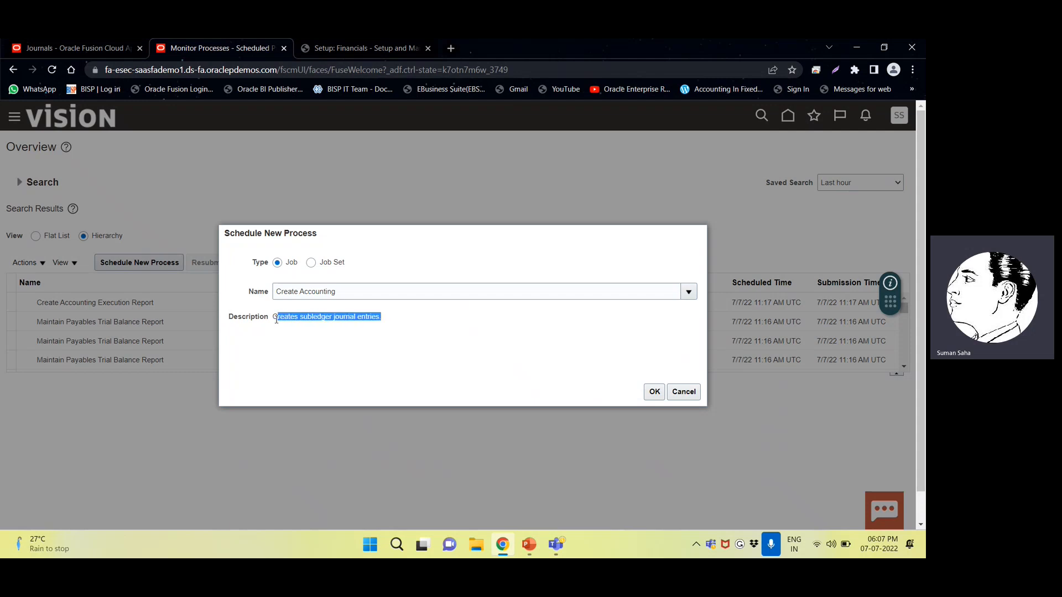
click(653, 391)
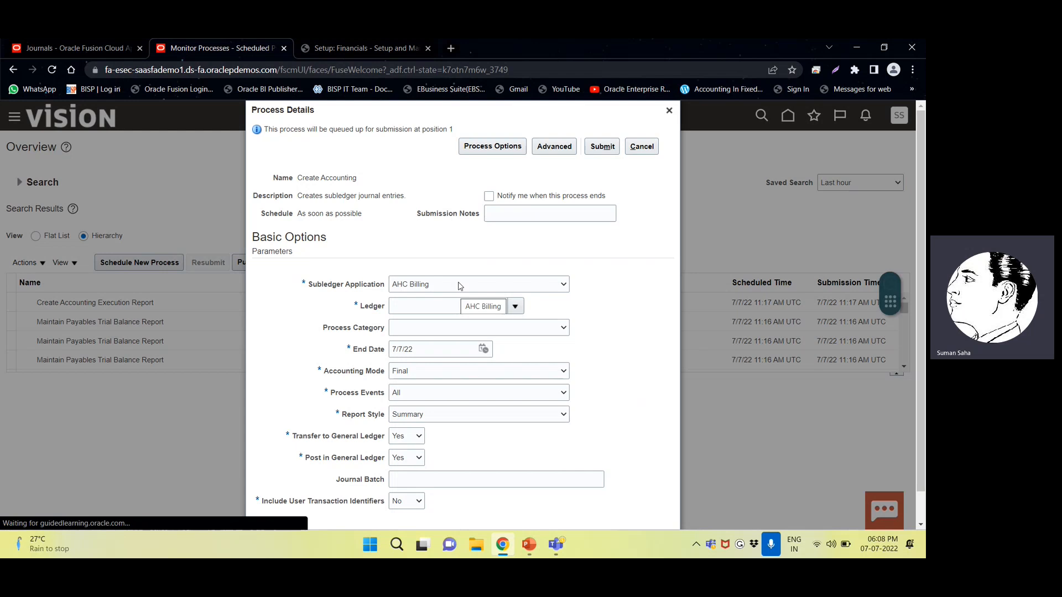
- Set the Create Accounting parameters to the Payables subledger application, US Primary Ledger and the Invoices process category
click(457, 292)
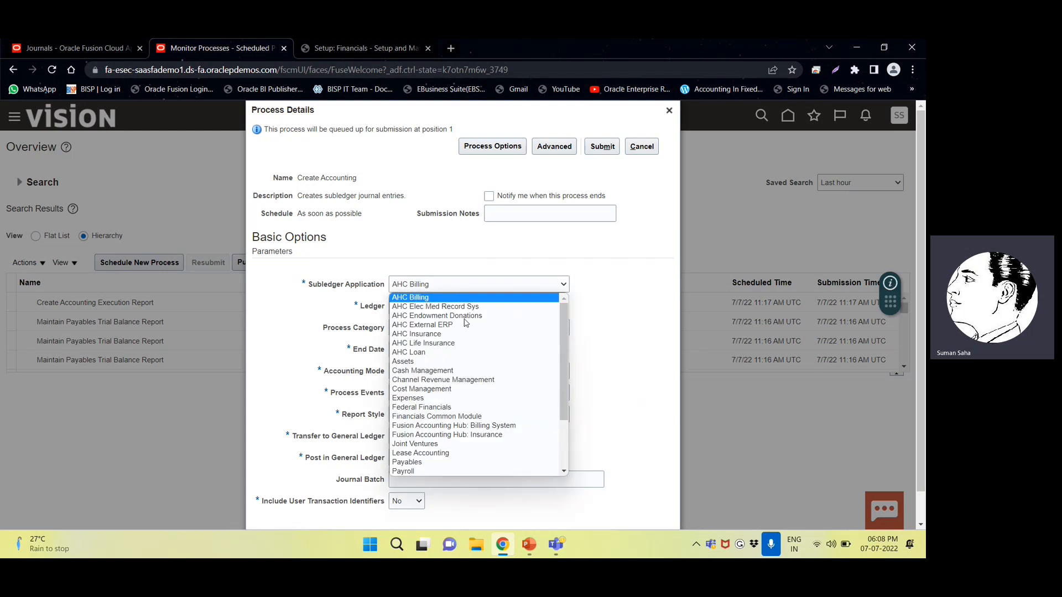
click(419, 463)
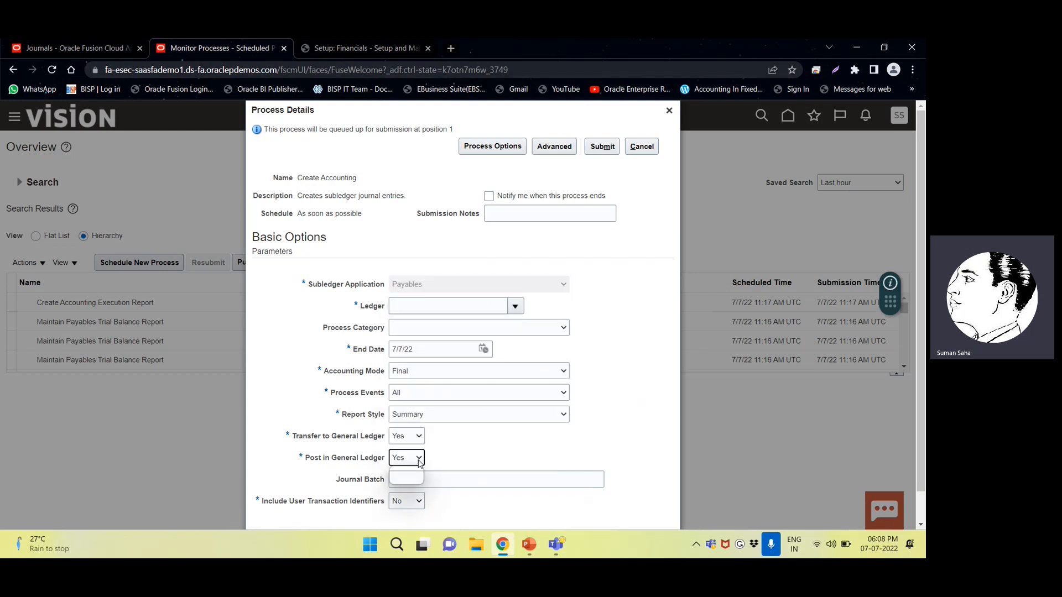
click(418, 304)
click(513, 307)
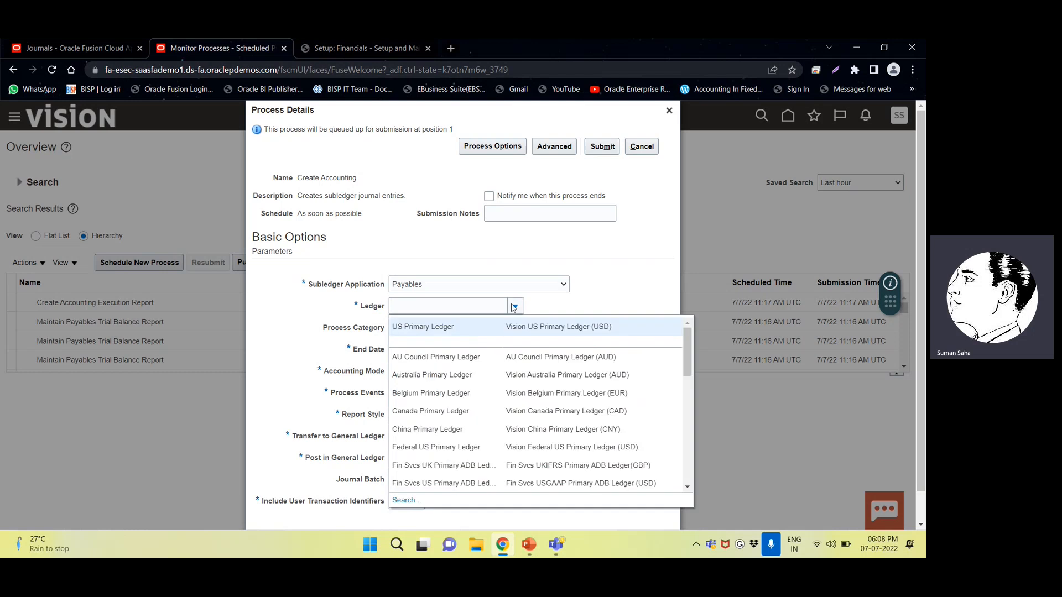
click(449, 329)
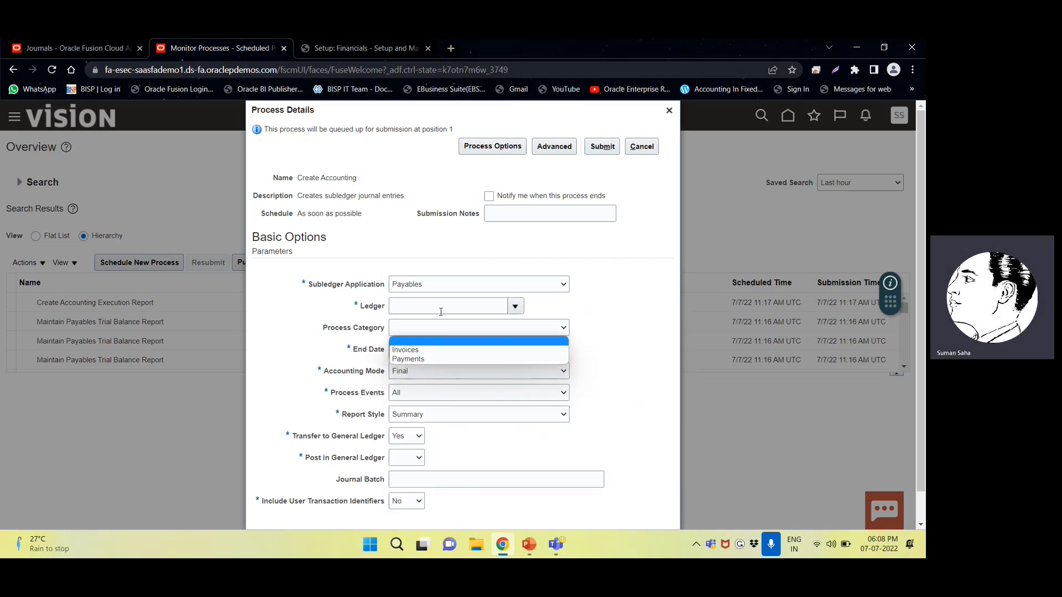
double_click(441, 306)
click(427, 329)
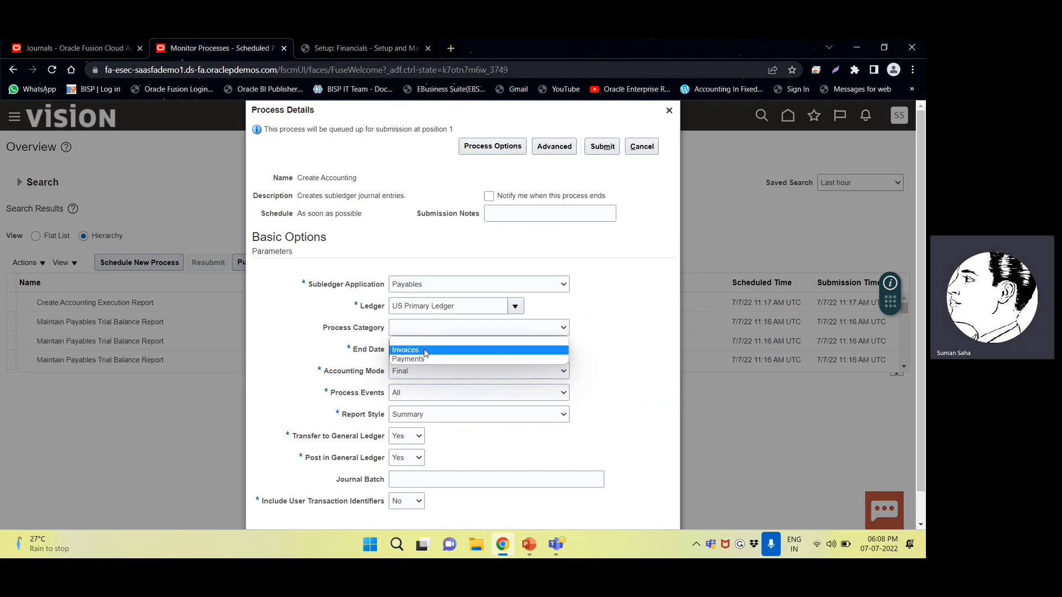
click(427, 350)
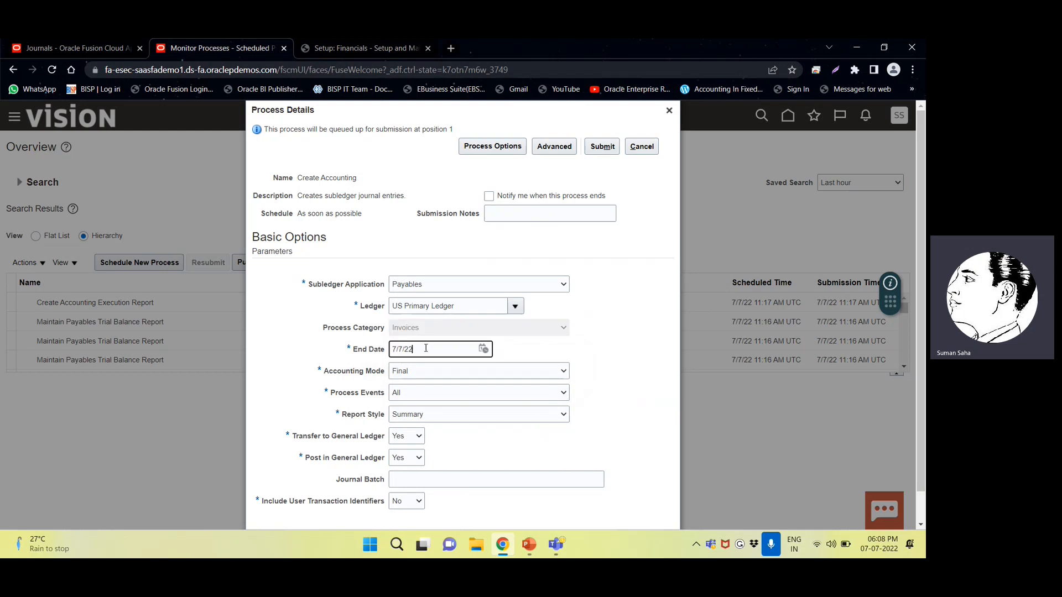
- Clear the process category and select Invoices again for the Create Accounting run
click(479, 328)
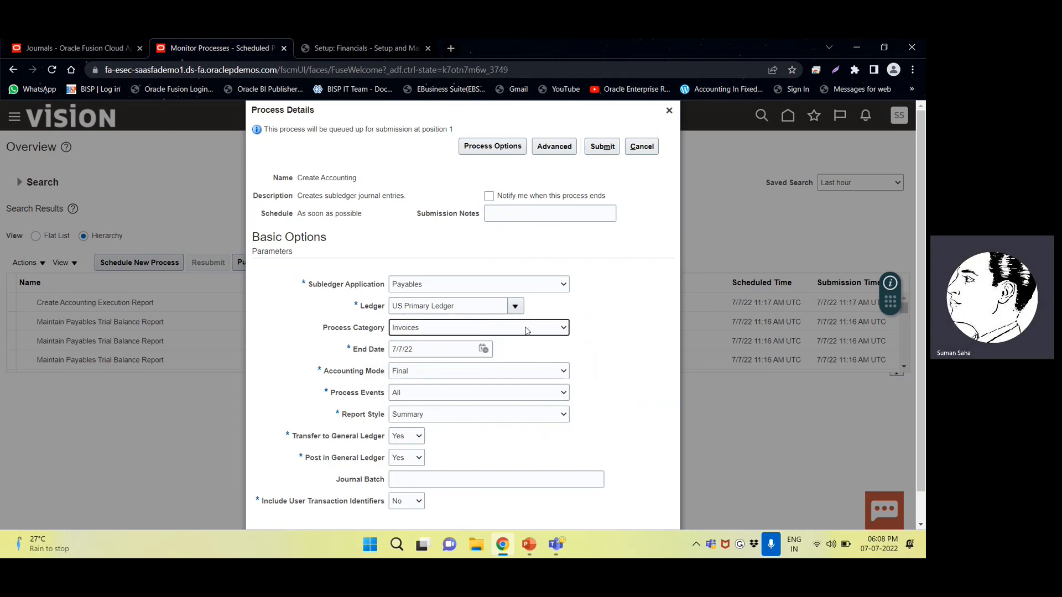
click(523, 328)
click(470, 339)
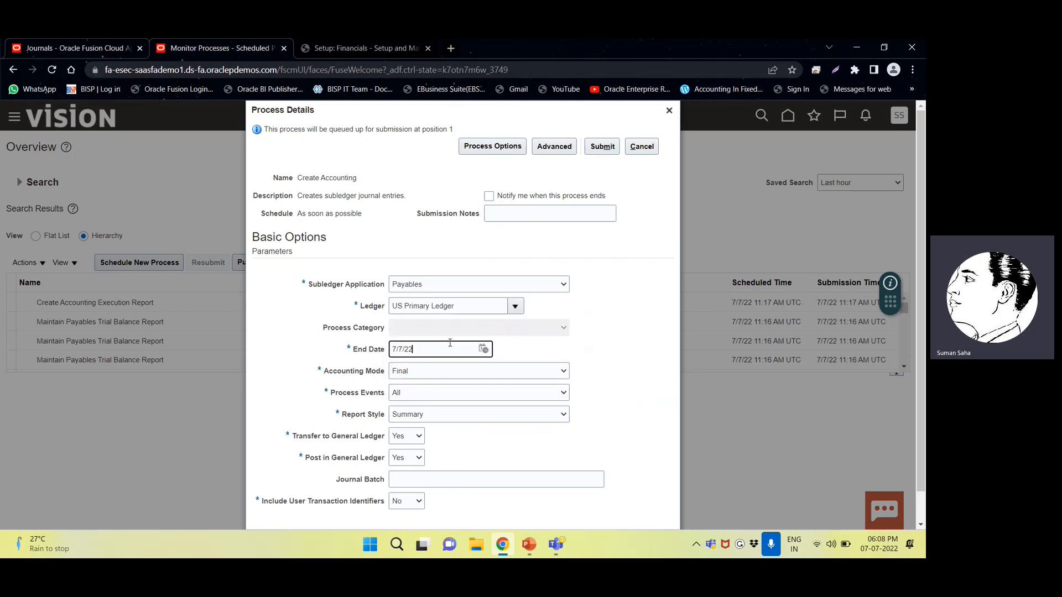
click(453, 329)
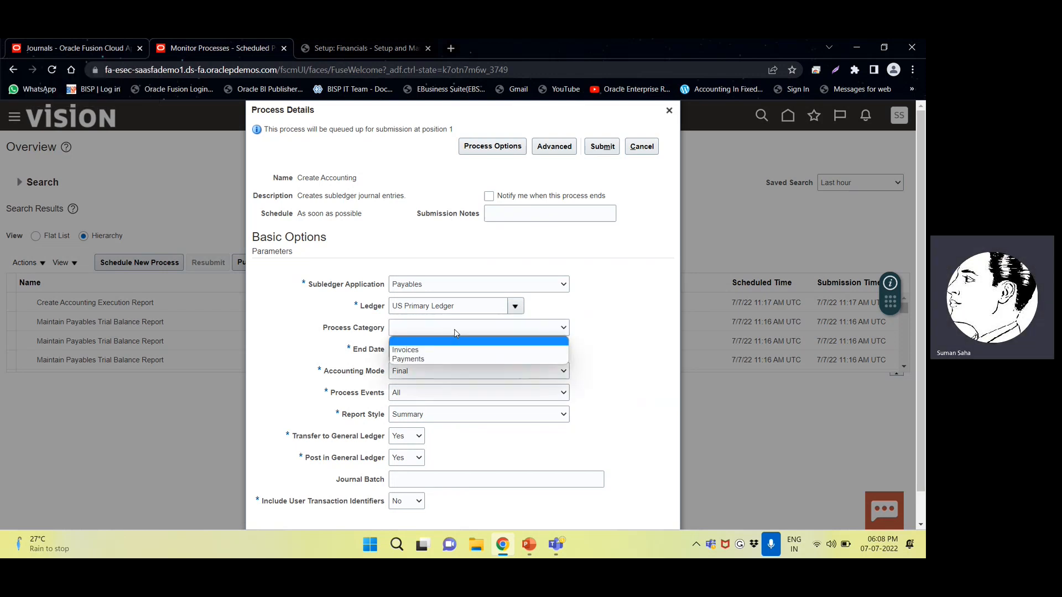
click(426, 351)
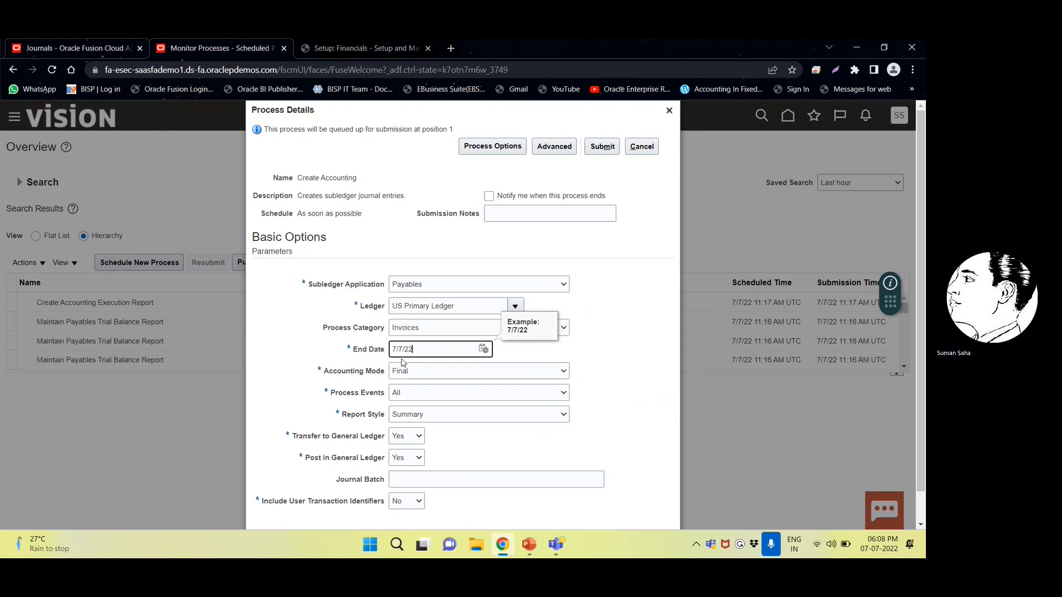
- Switch the accounting mode to Draft and set it back to Final
click(431, 372)
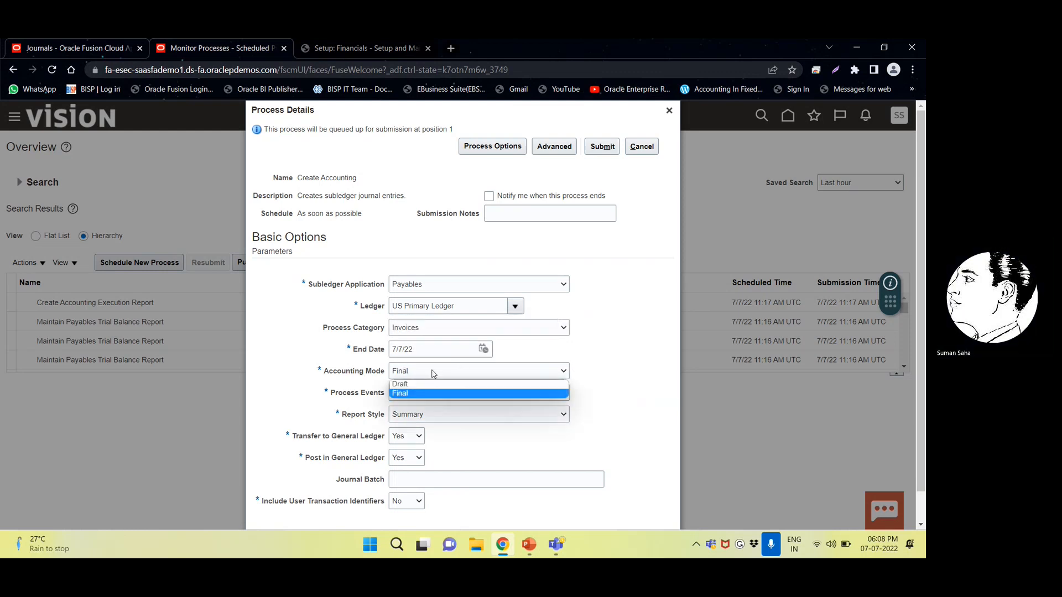
click(428, 384)
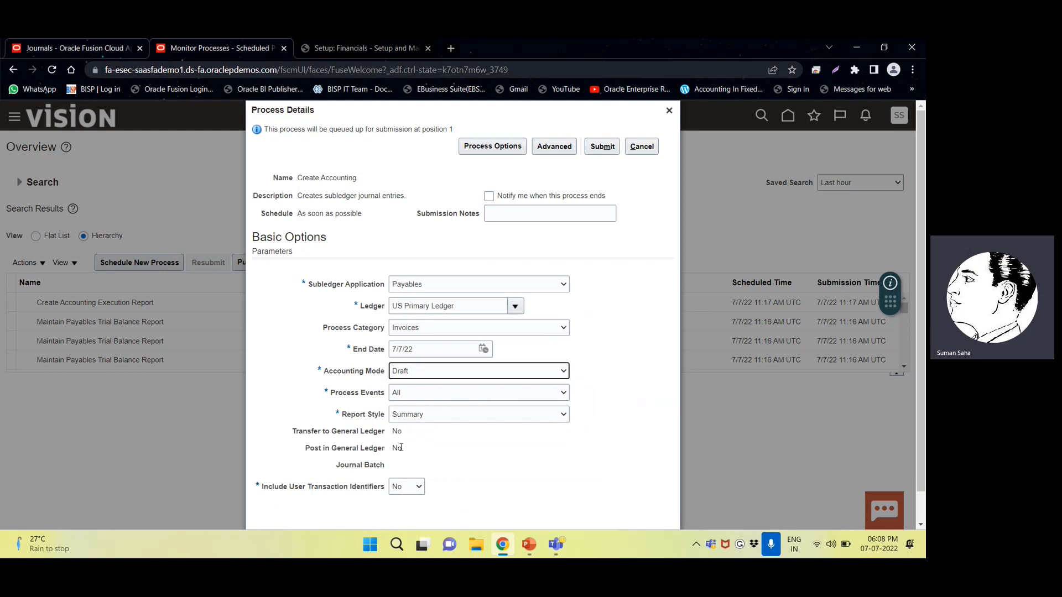
click(434, 372)
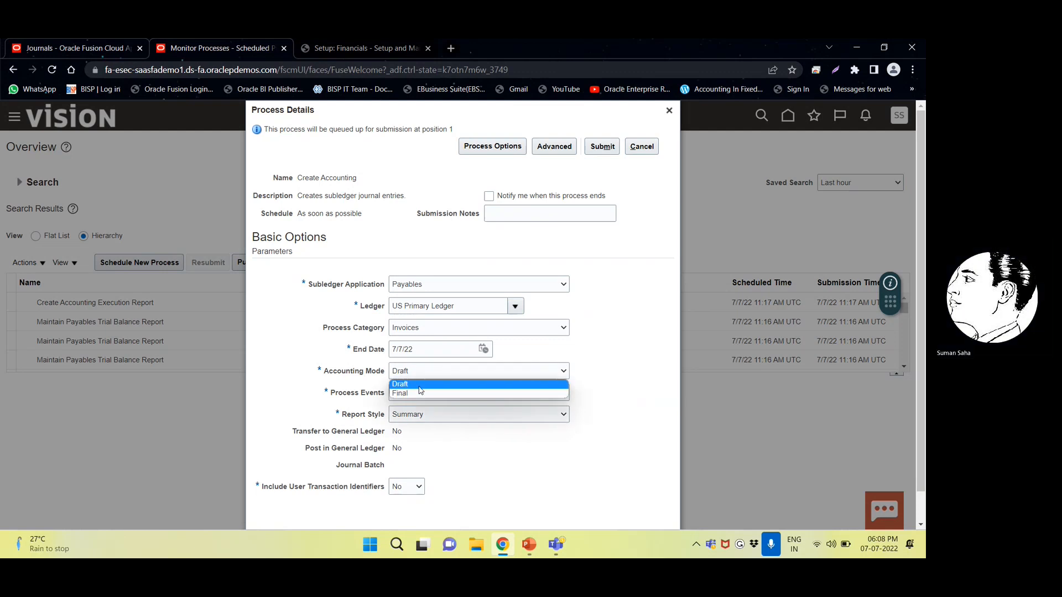
click(411, 397)
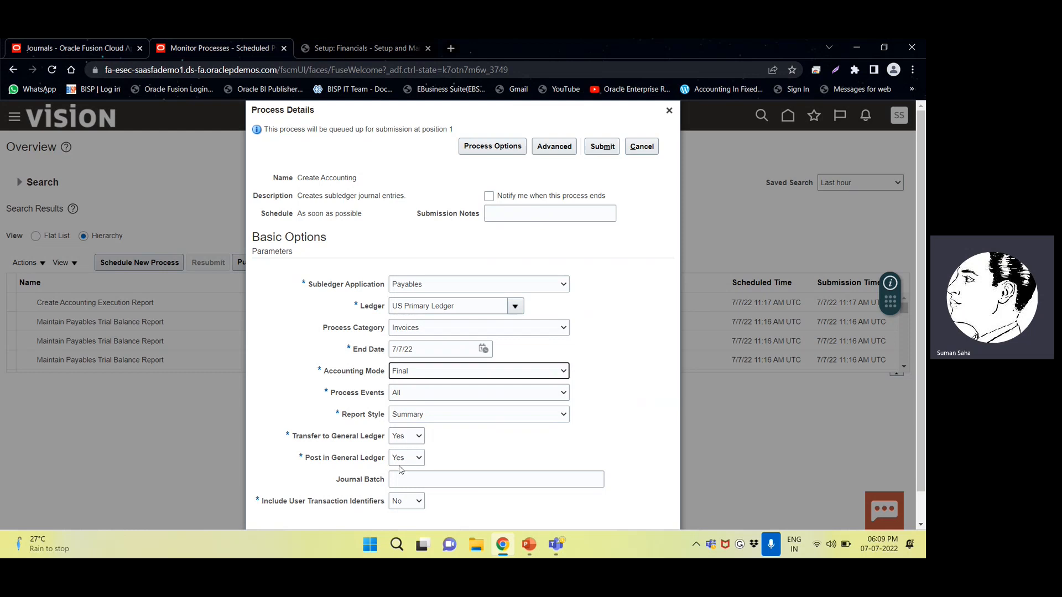
- Review the choices for posting in General Ledger and accounting mode, keeping Yes and Final
click(407, 458)
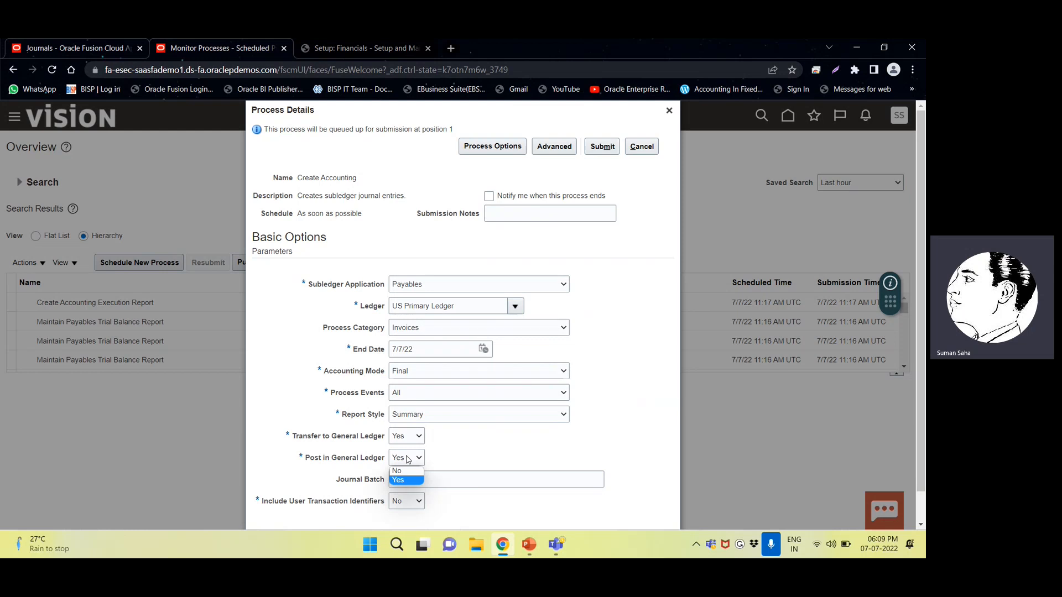
click(398, 480)
click(398, 480)
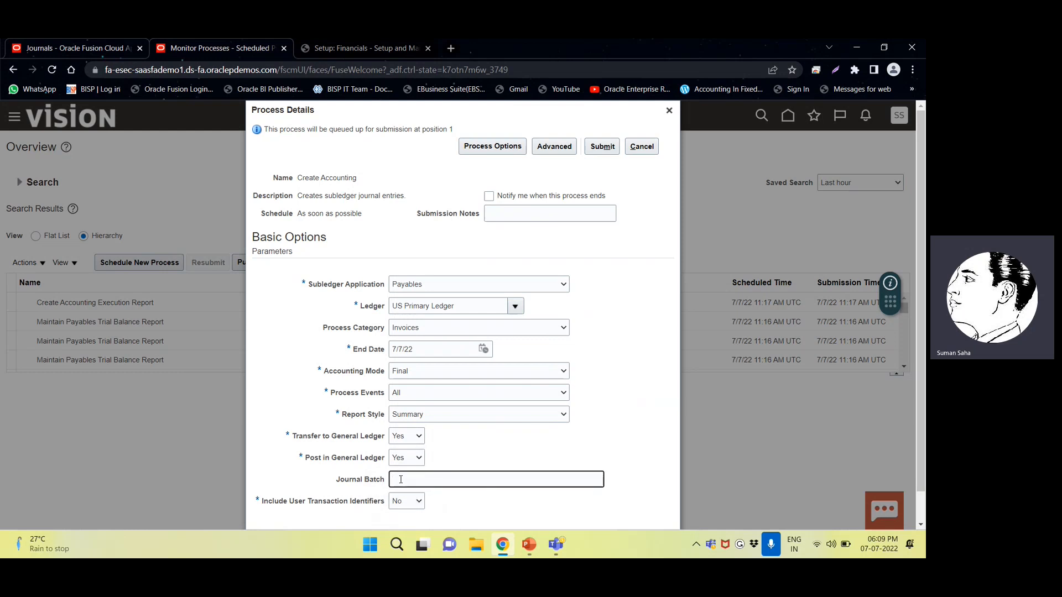
click(438, 371)
click(424, 394)
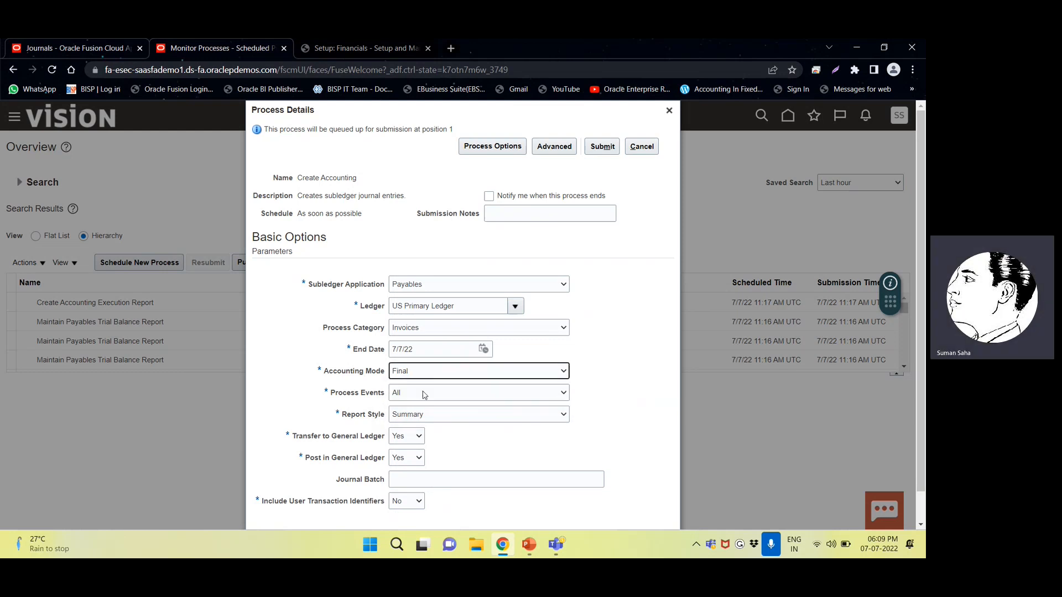
- Keep the process events at All and set the report style to Detail
click(425, 393)
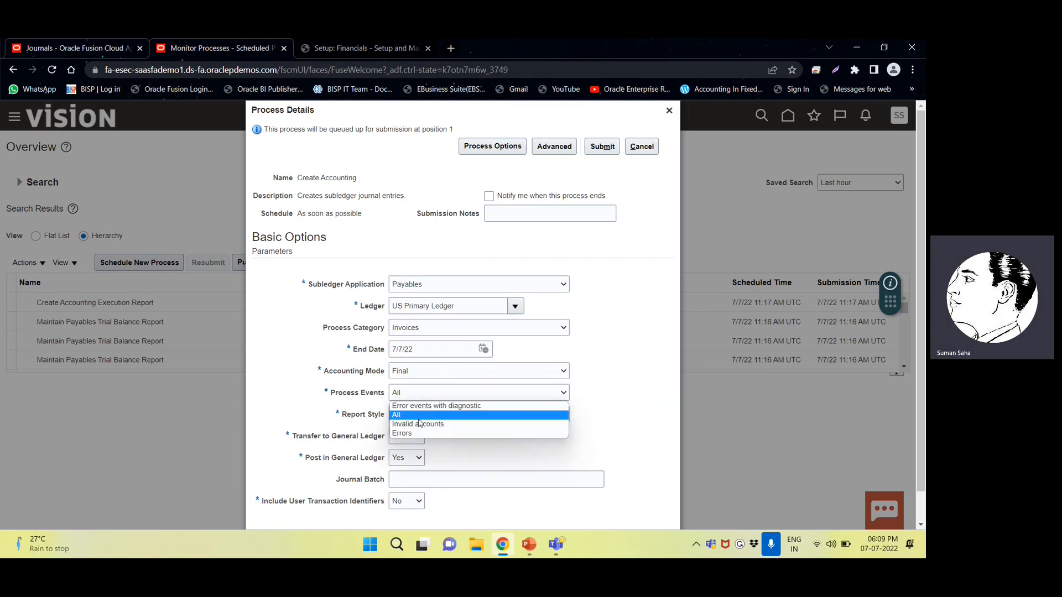
click(412, 415)
click(412, 414)
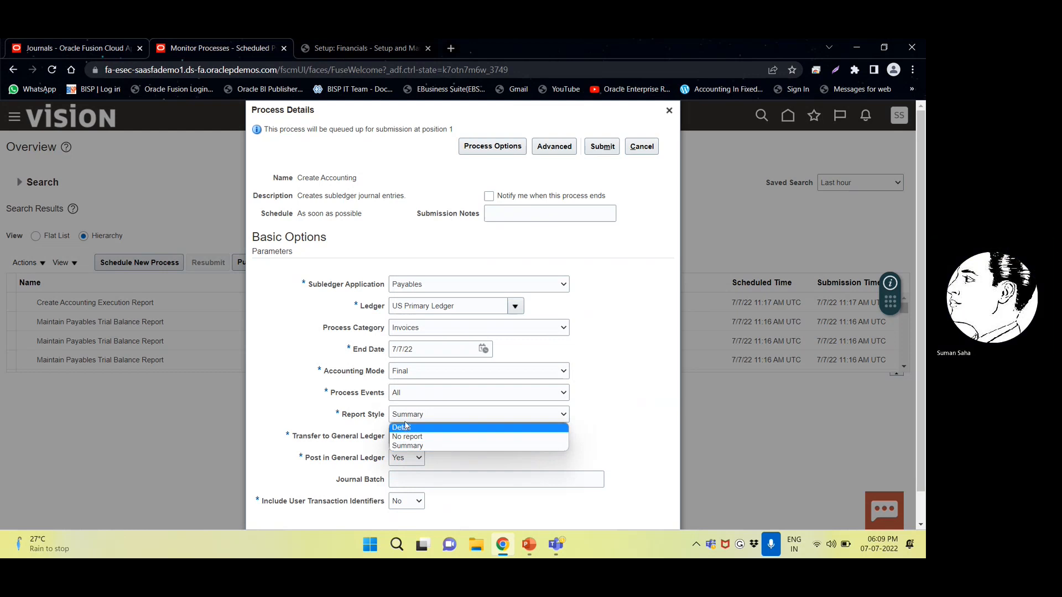
click(410, 427)
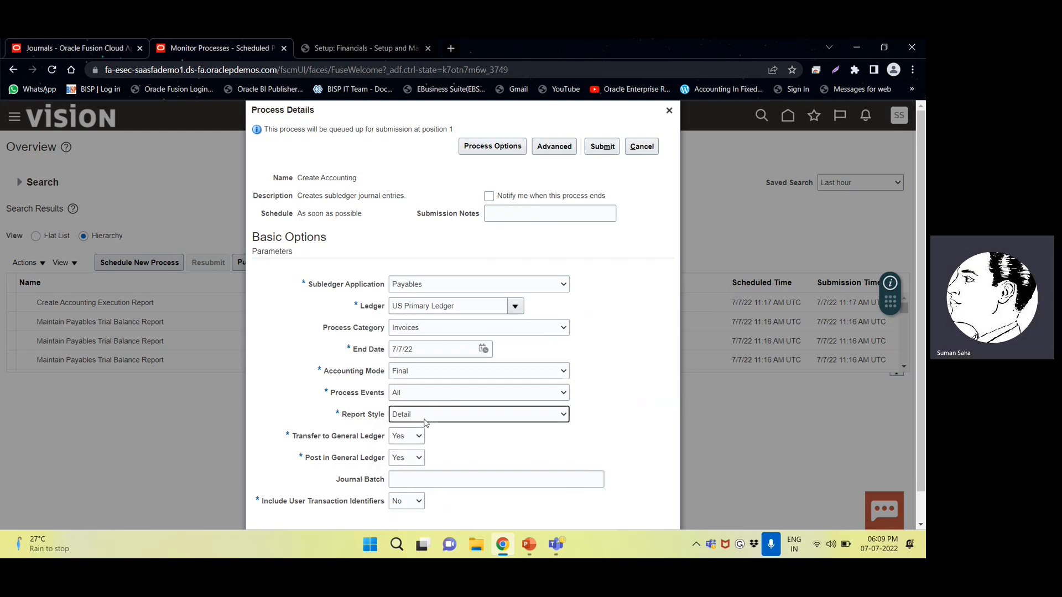
click(416, 419)
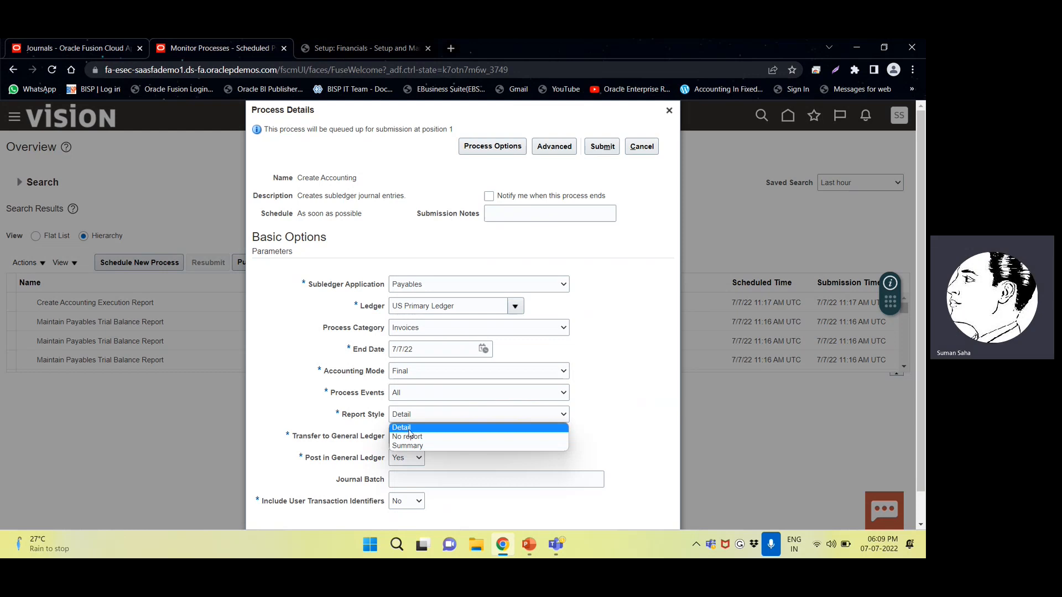
click(409, 429)
- Enter BATCH/0002112 as the journal batch, submit the Create Accounting process and acknowledge the confirmation
click(405, 480)
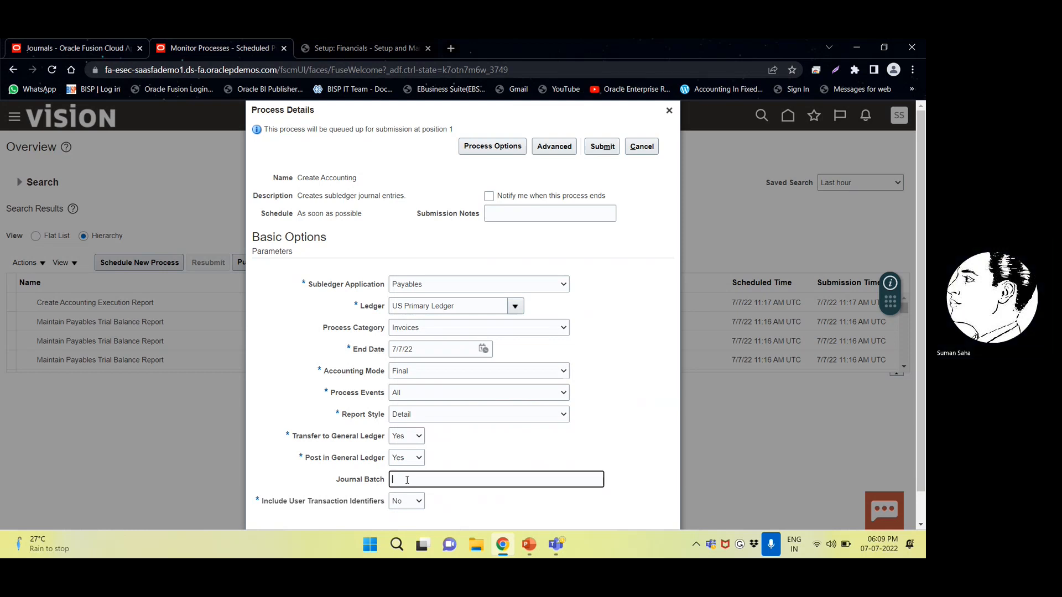
text(BATCH)
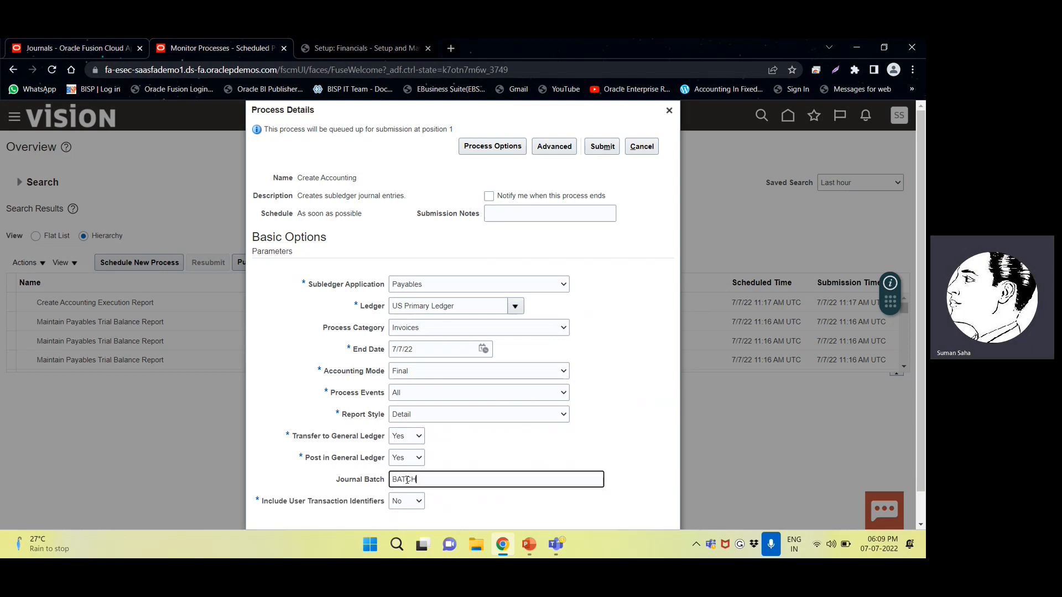
text(/0002112)
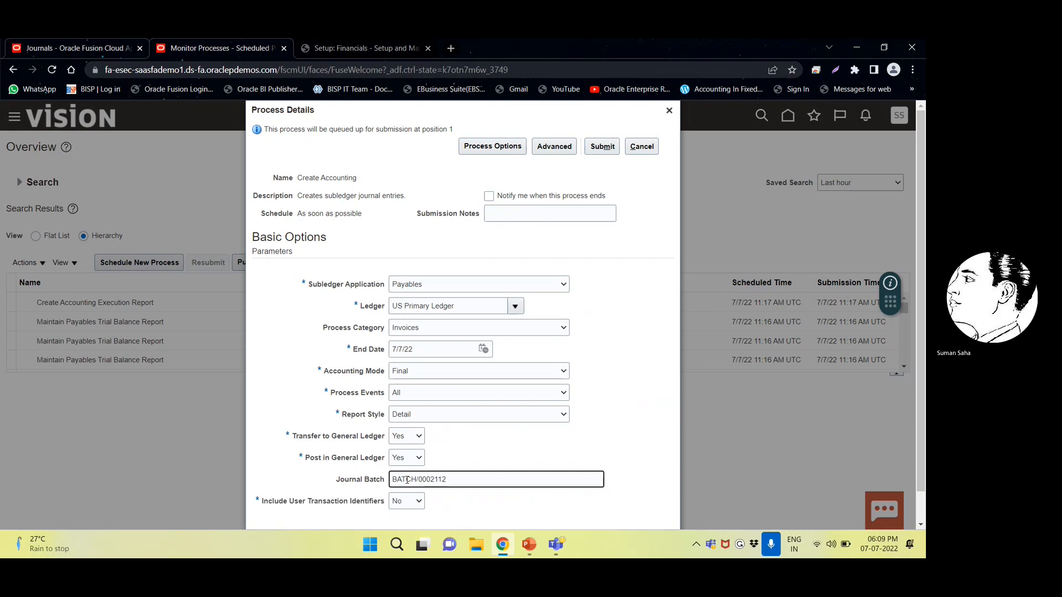
drag(464, 480, 392, 481)
click(391, 481)
drag(447, 480, 392, 481)
click(605, 148)
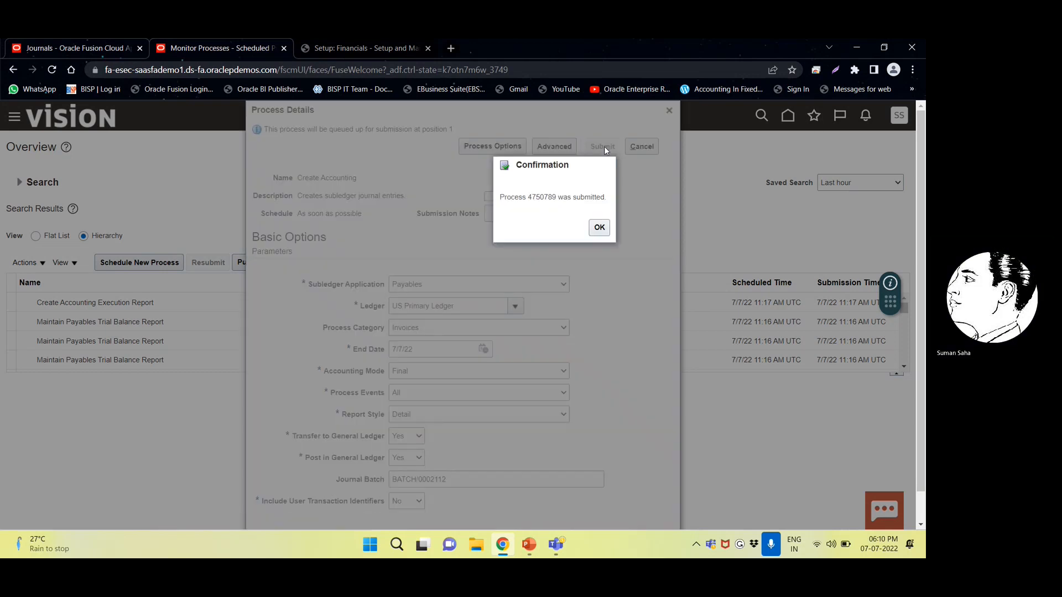
click(601, 235)
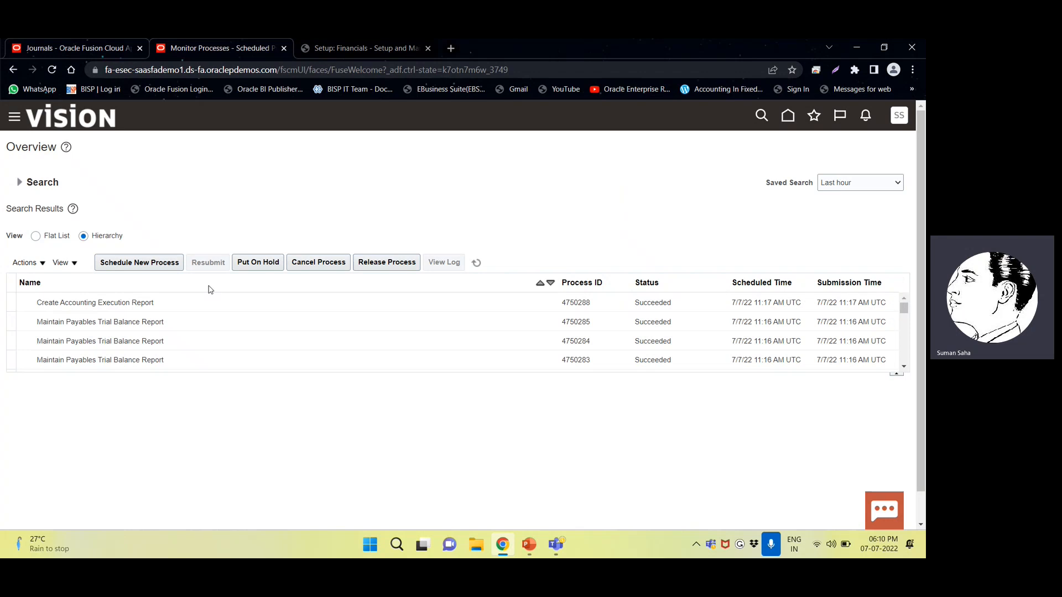
- Show the scheduled processes as a flat list, enlarge the results table and refresh it to follow the Create Accounting run
click(476, 264)
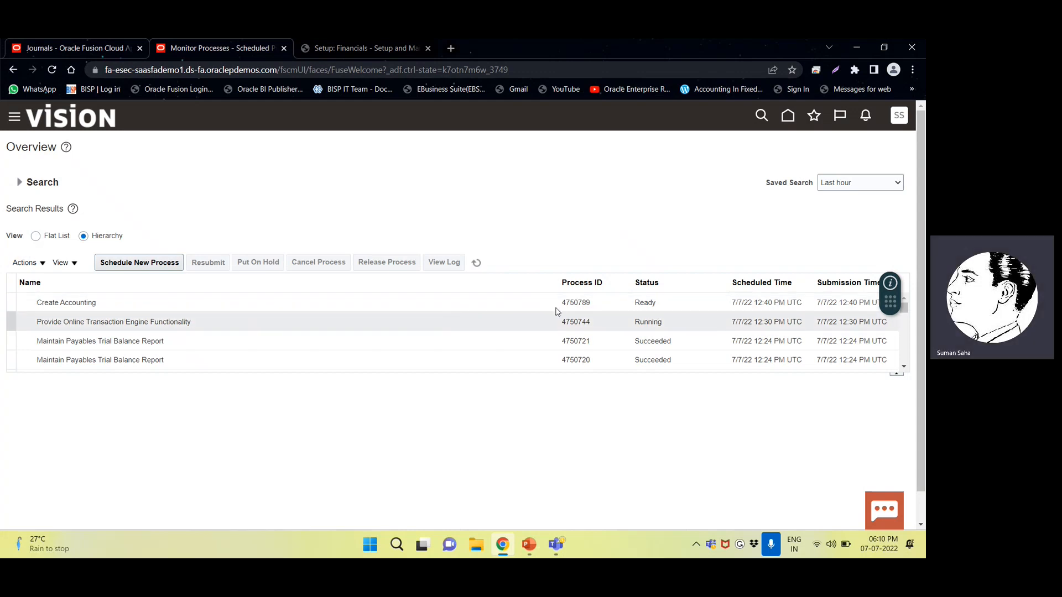
double_click(35, 237)
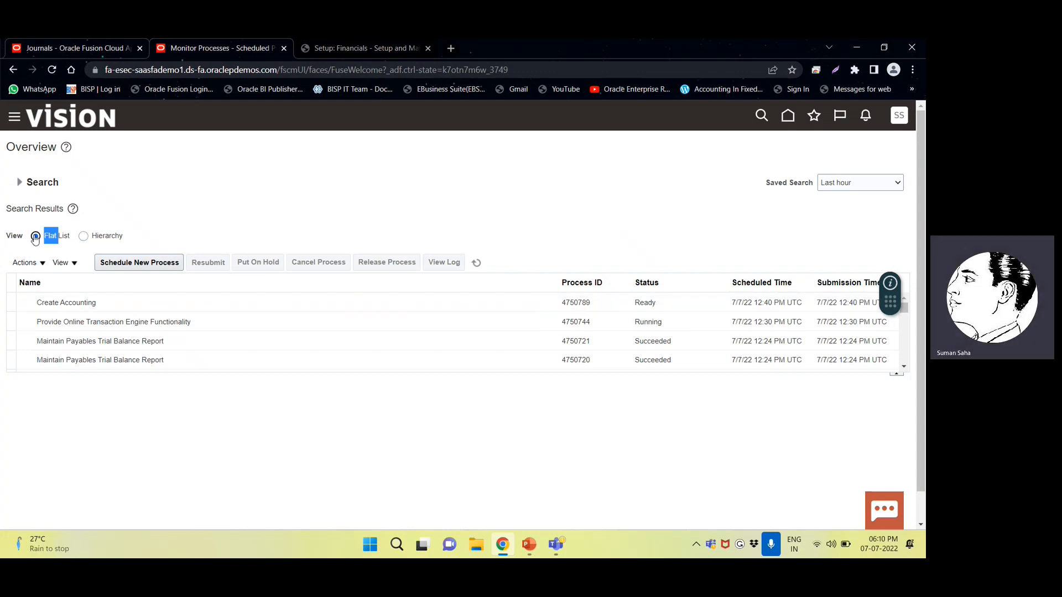
click(475, 263)
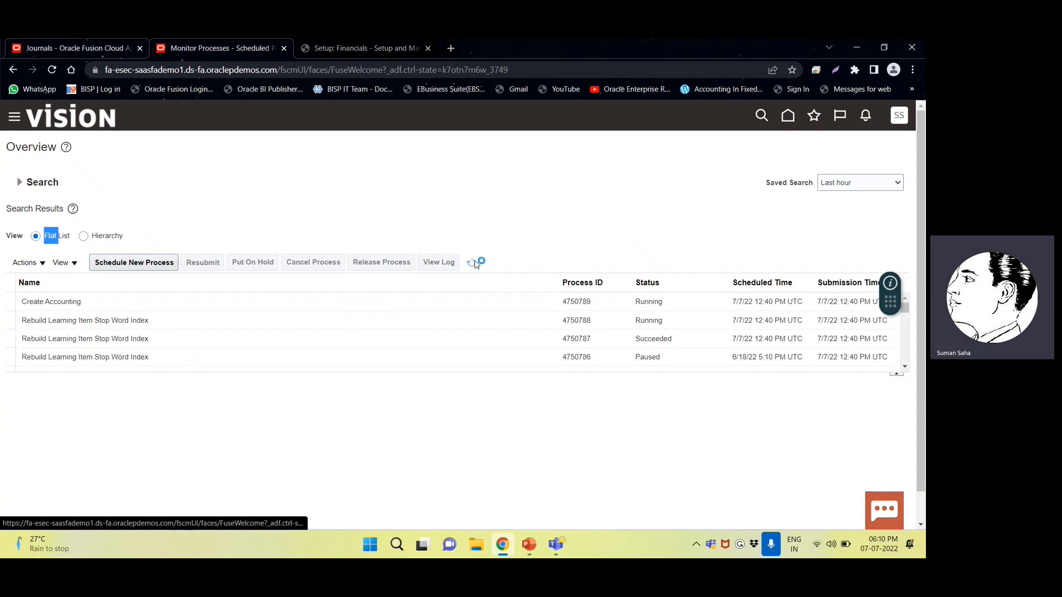
click(475, 263)
click(475, 264)
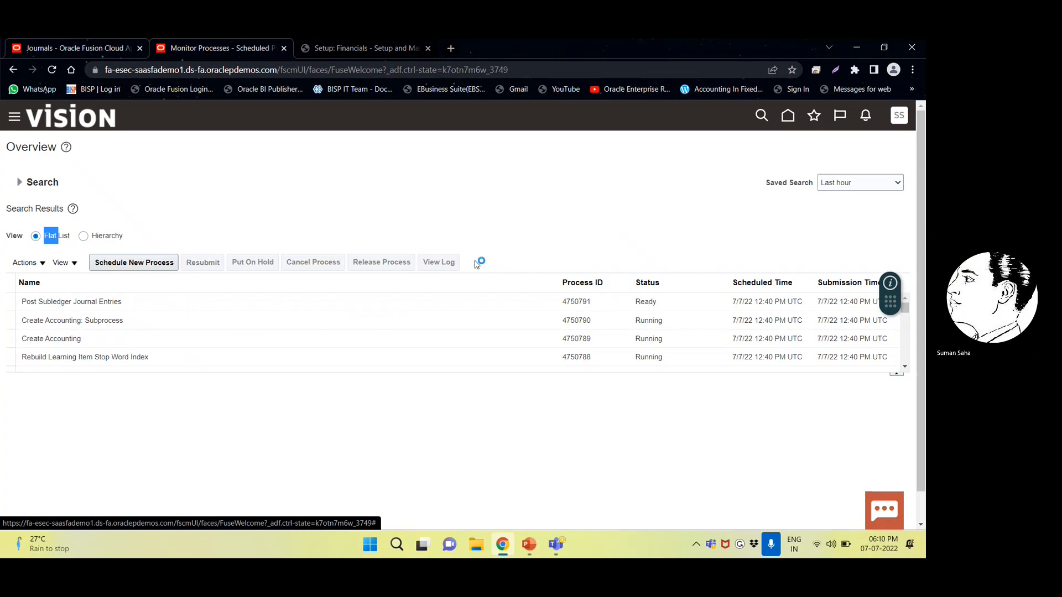
click(475, 263)
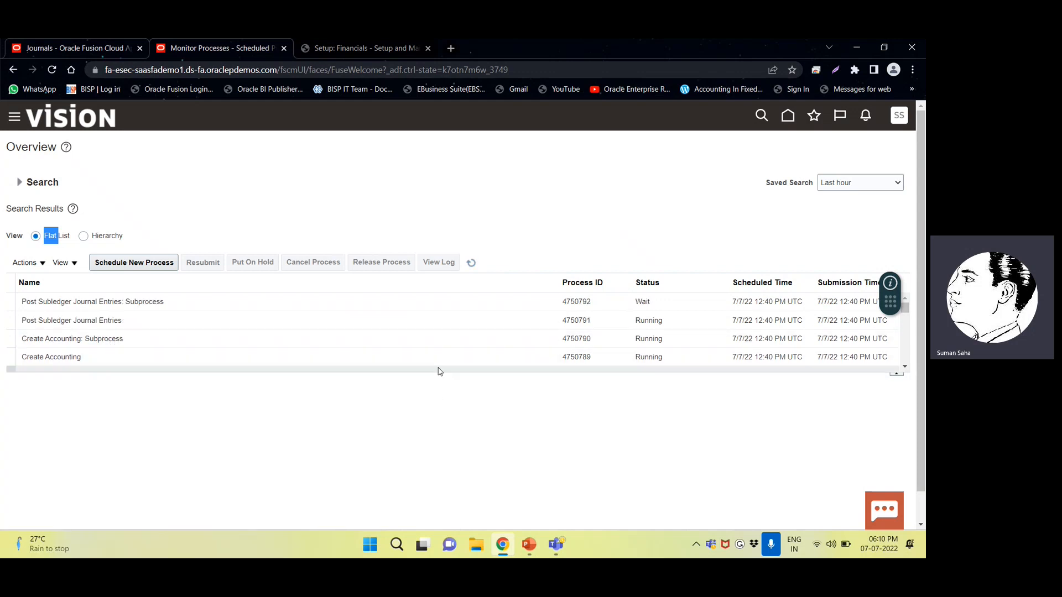
click(446, 461)
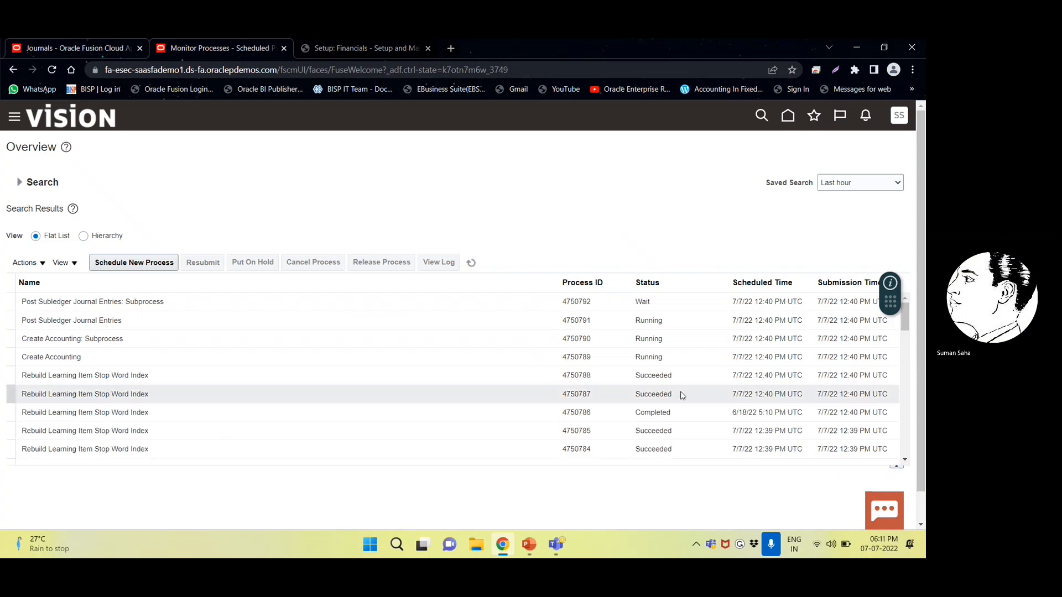
click(470, 264)
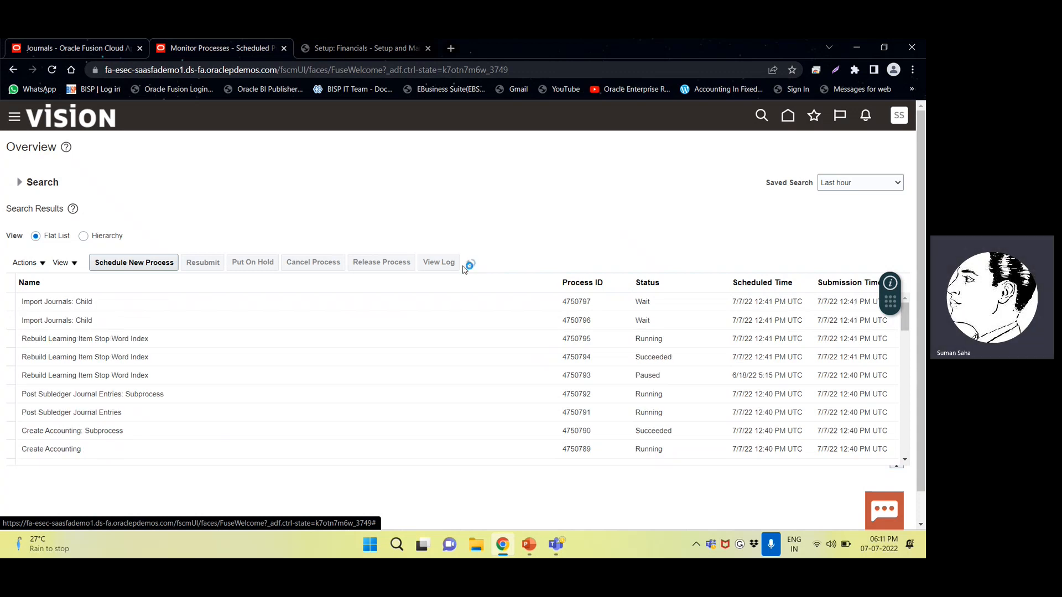
click(470, 263)
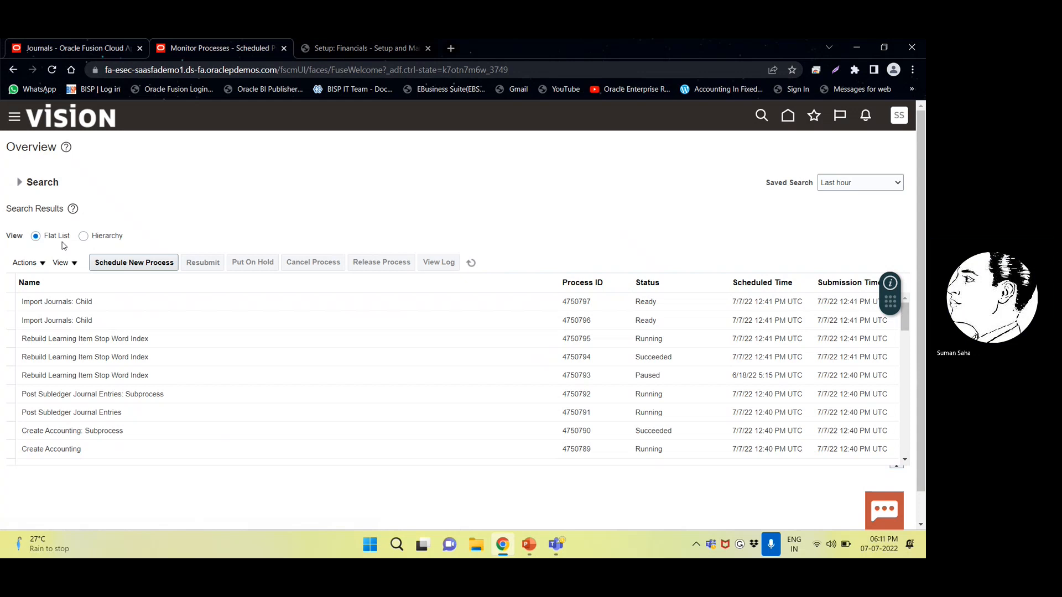
- Switch the scheduled processes to Hierarchy view and refresh repeatedly to monitor the Create Accounting and subledger posting processes
double_click(84, 236)
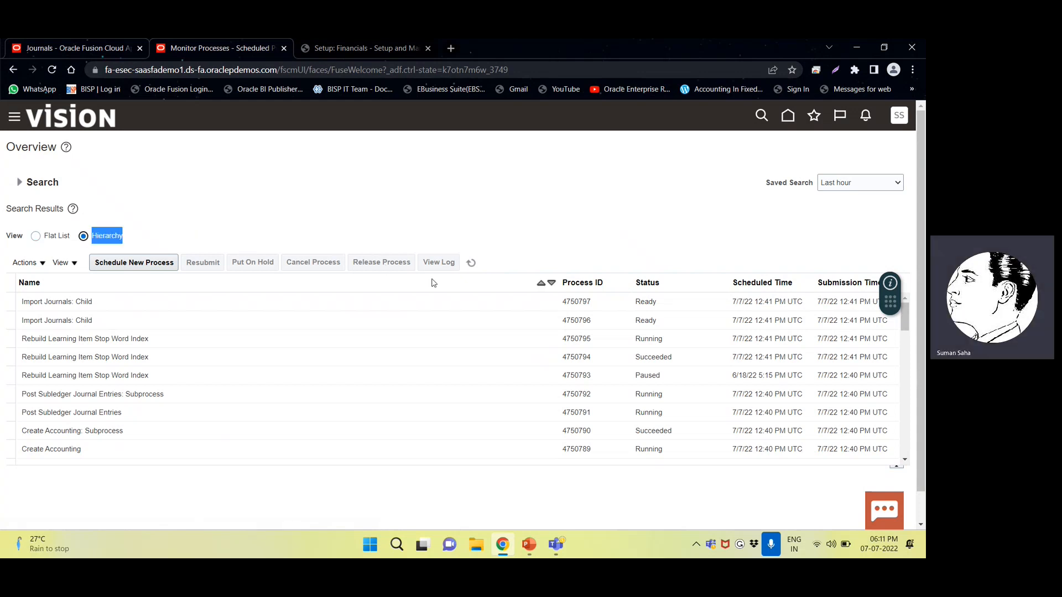
click(471, 265)
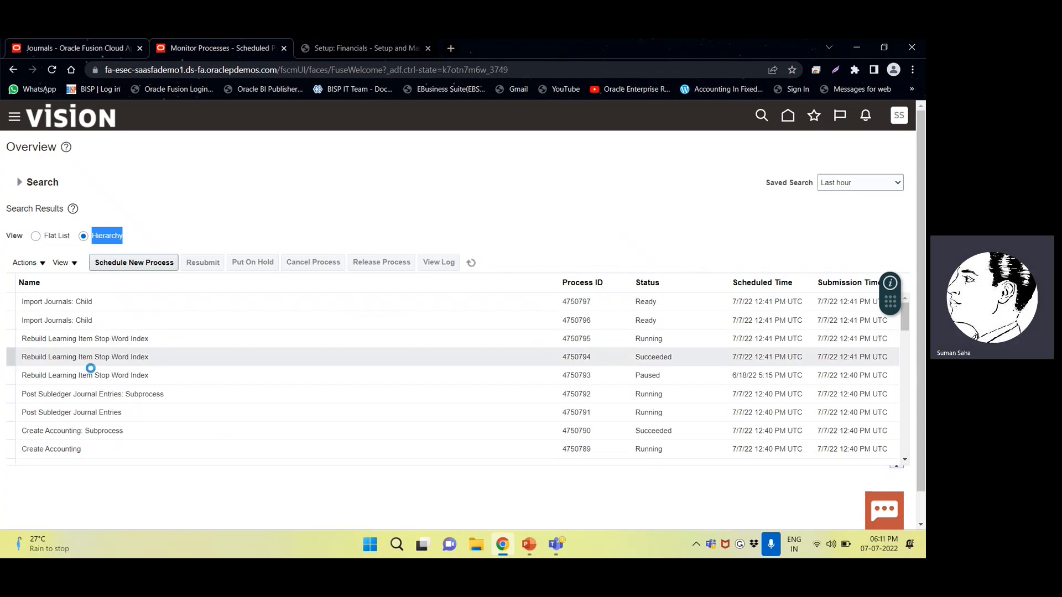
click(473, 264)
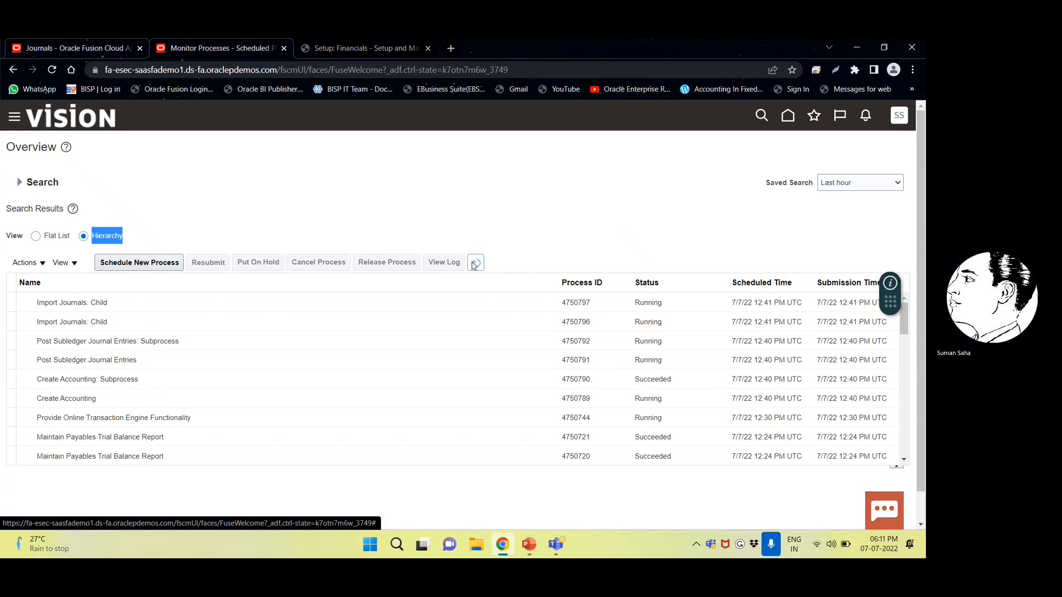
click(474, 263)
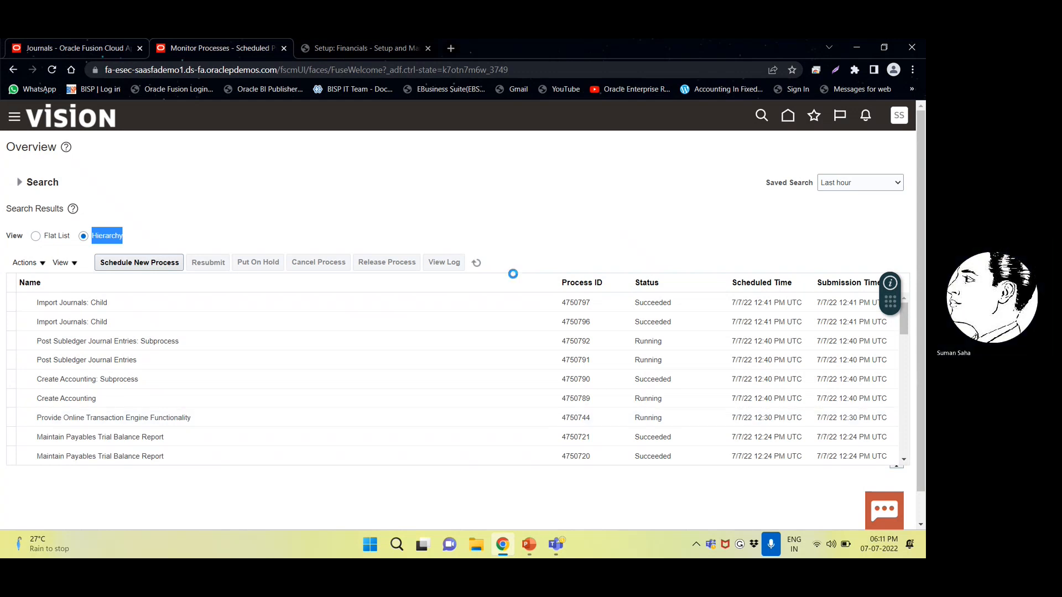
click(476, 263)
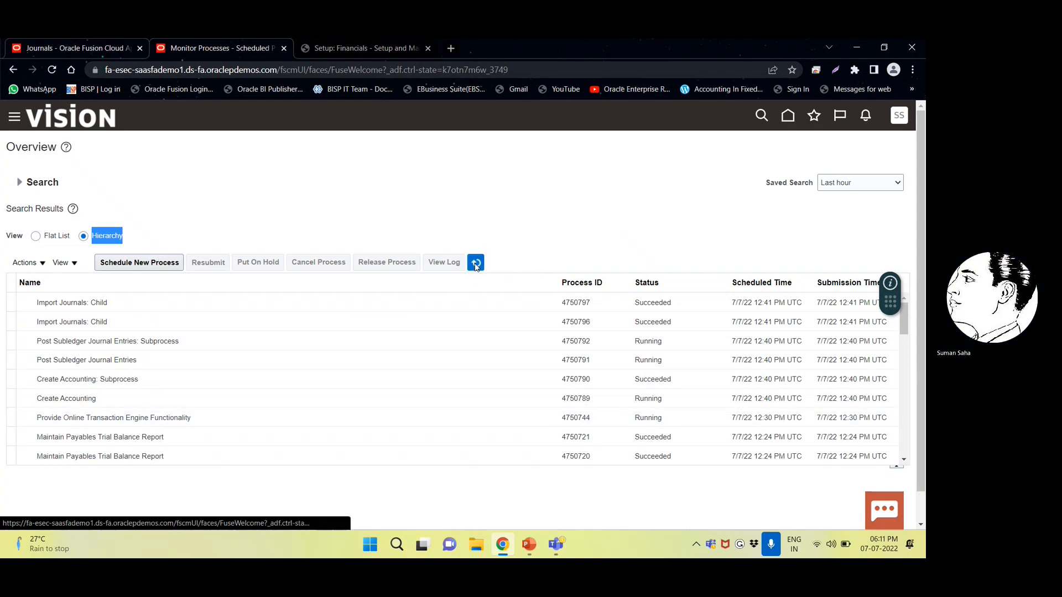
click(476, 264)
click(475, 263)
click(475, 264)
click(476, 264)
click(476, 264)
click(476, 264)
click(476, 264)
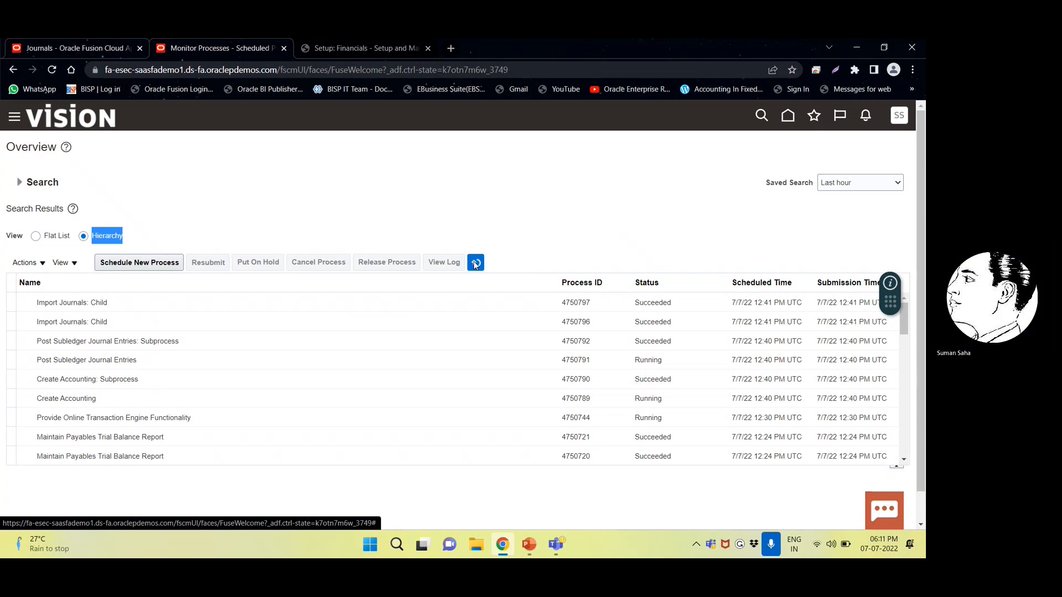
click(476, 264)
click(475, 263)
click(476, 264)
click(476, 264)
click(475, 264)
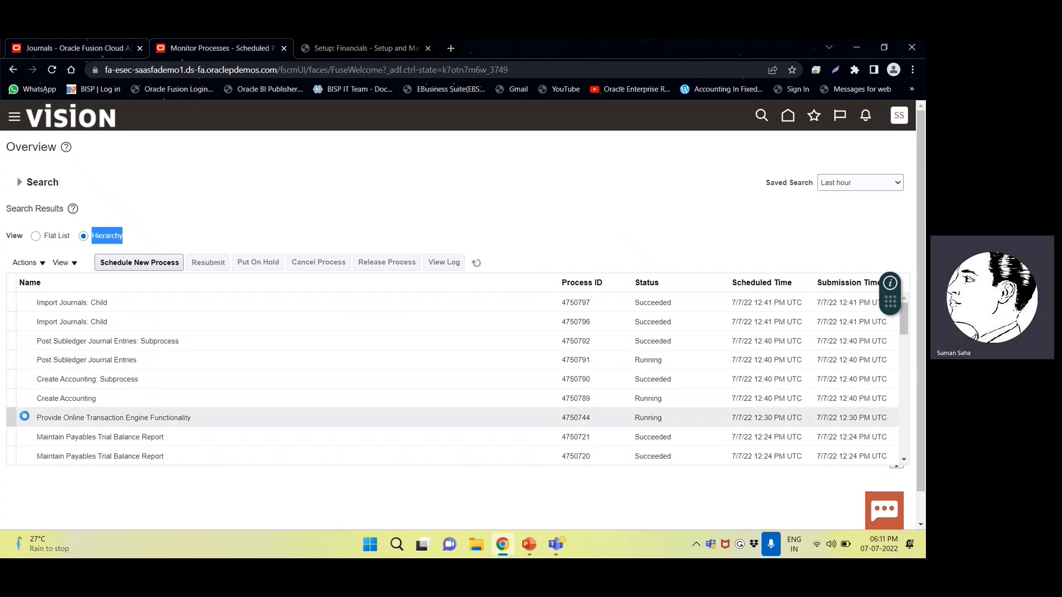
click(87, 398)
click(26, 382)
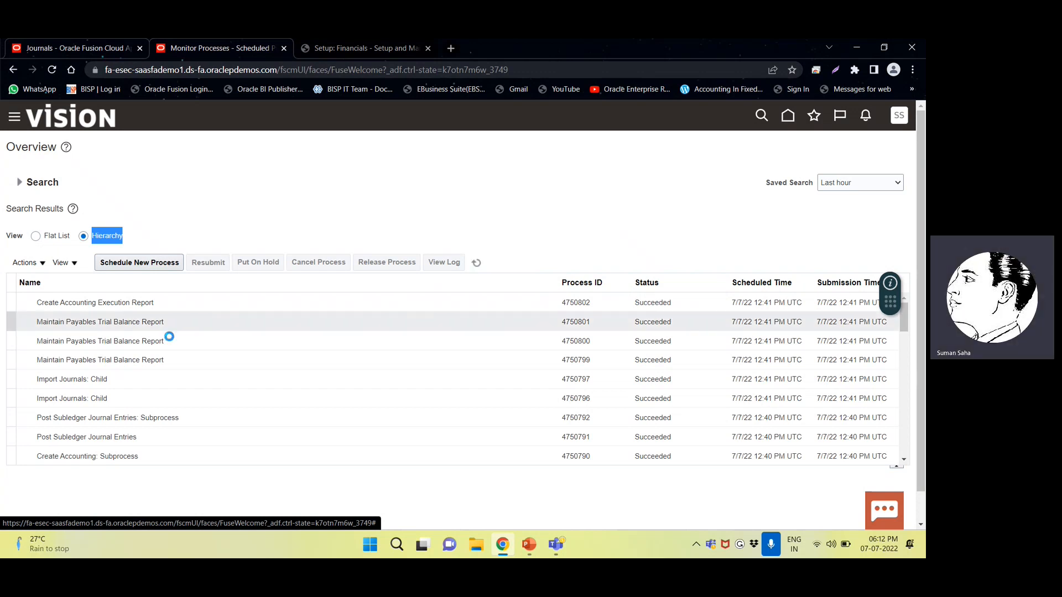
- Look through the hierarchy of completed processes, refresh the results and return them to Flat List view
click(133, 300)
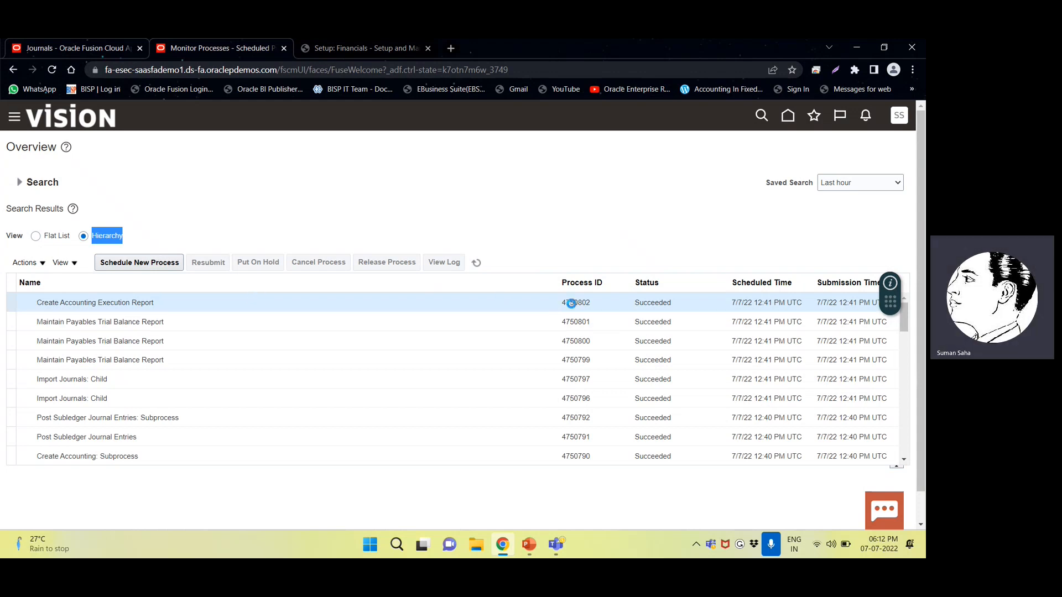
scroll(384, 351, down, 5)
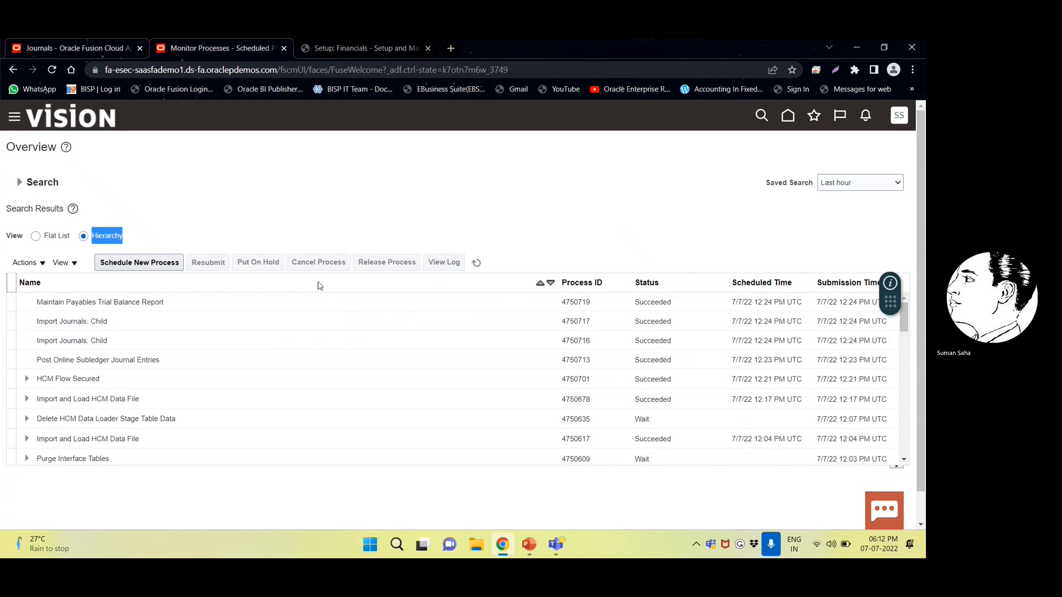
click(477, 262)
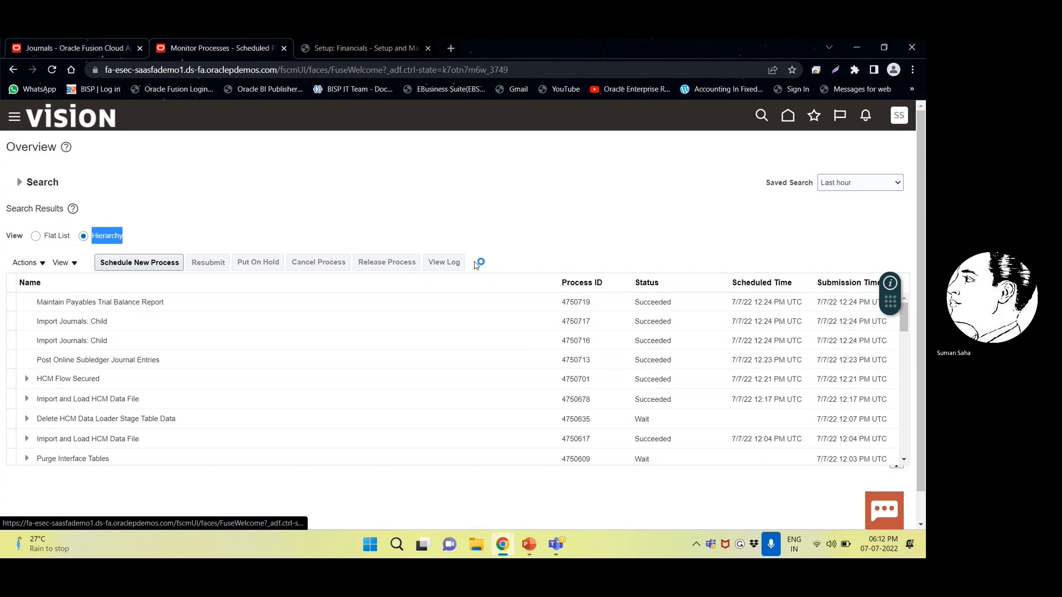
click(39, 237)
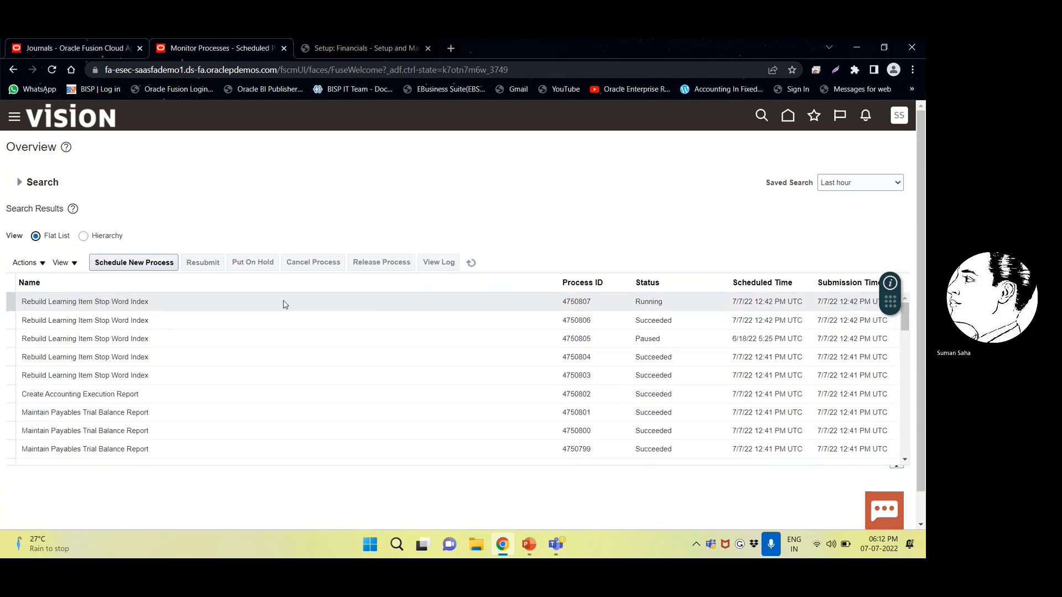
- Select the Create Accounting Execution Report process and open its output for republishing
triple_click(88, 394)
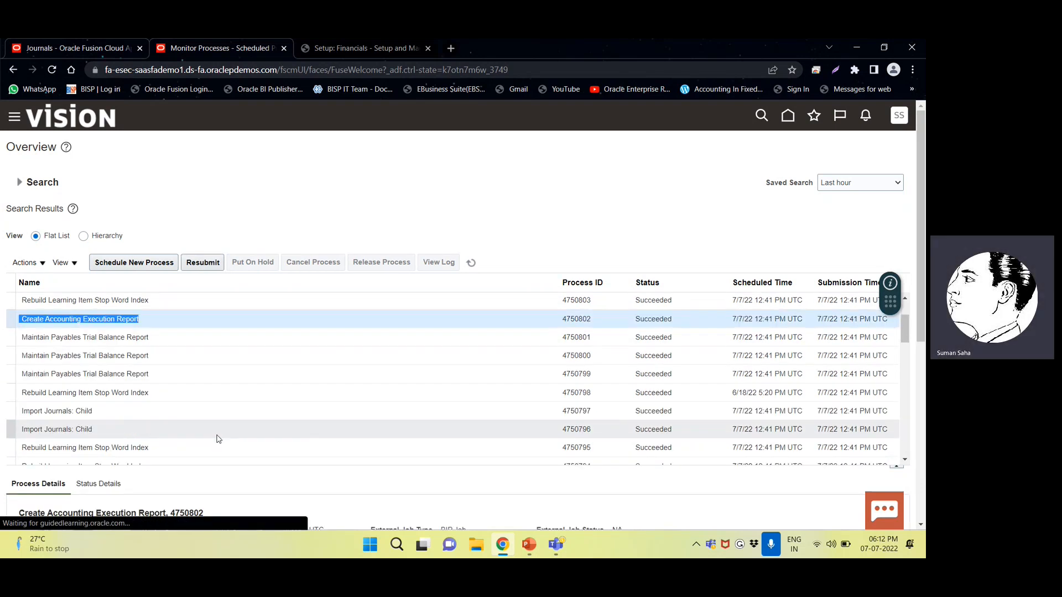
scroll(144, 432, down, 4)
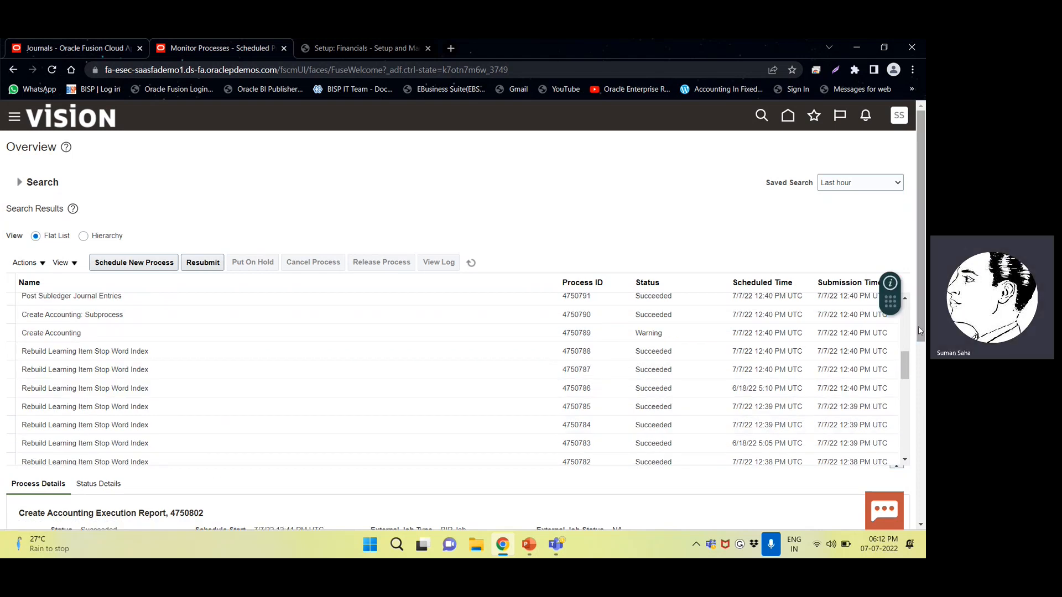
scroll(196, 503, down, 6)
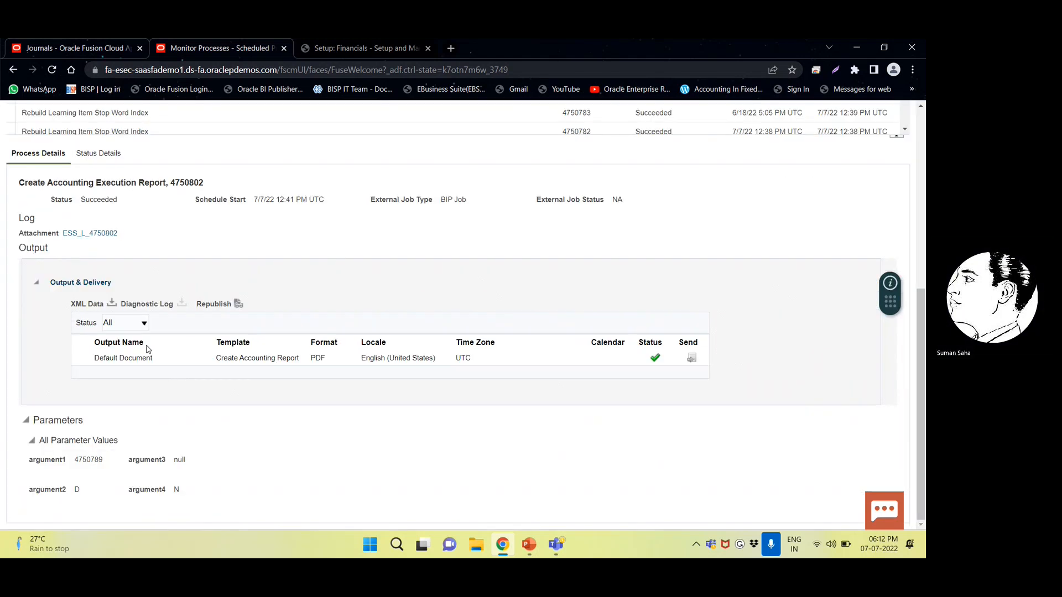
click(238, 304)
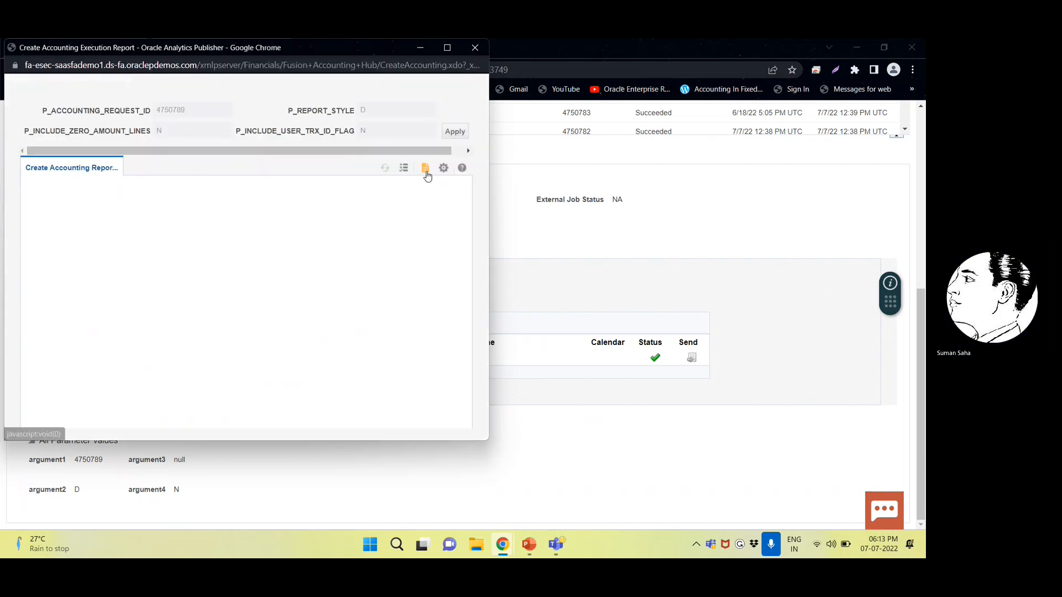
- Export the Create Accounting Execution Report as HTML
click(443, 169)
mouse_move(412, 185)
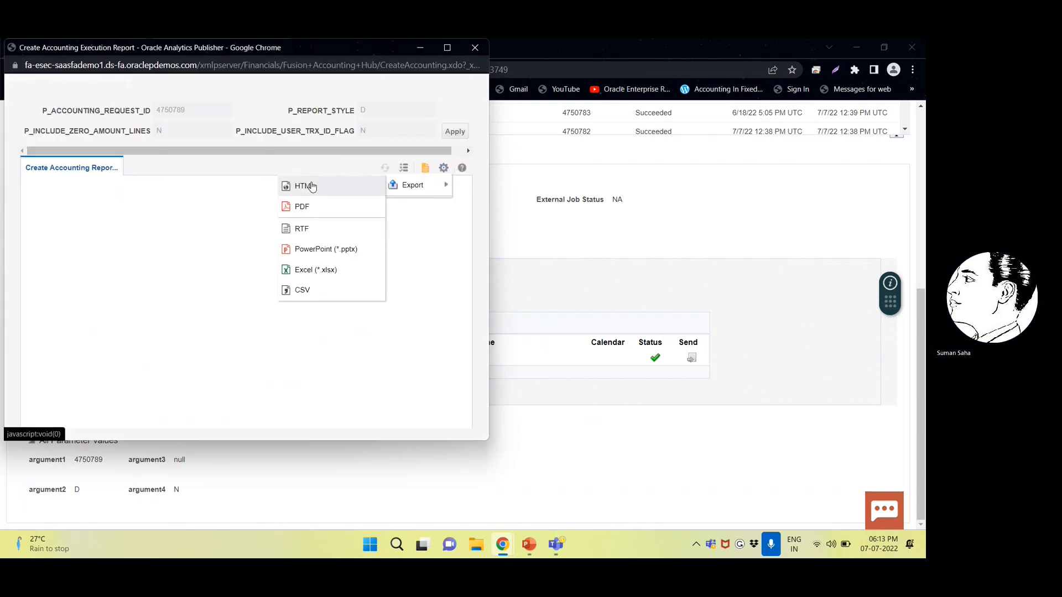
click(312, 186)
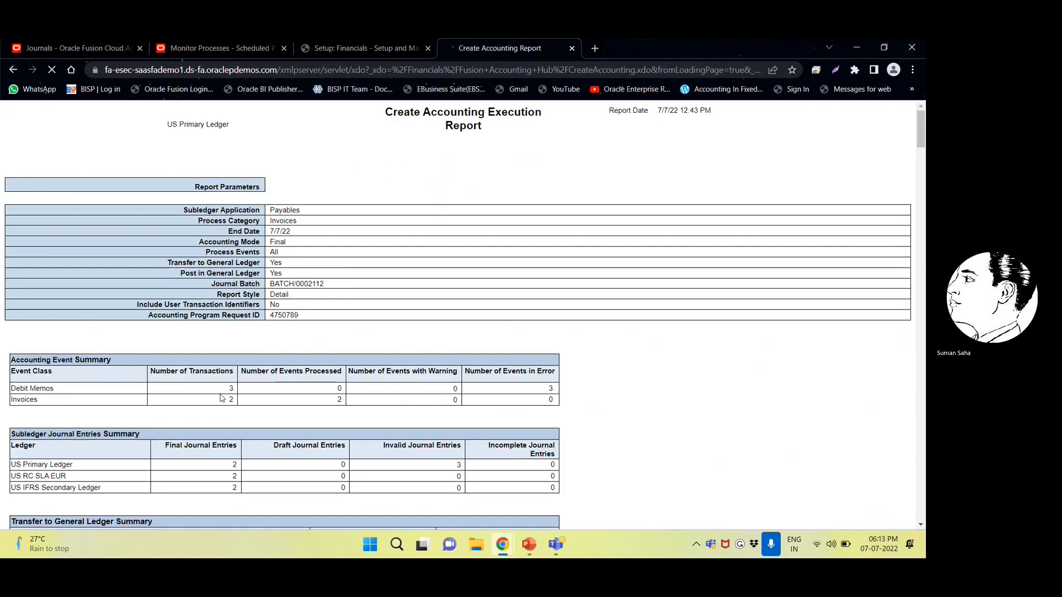
- Review the report's accounting event, subledger journal entry and General Ledger transfer summaries, along with its errors and warnings
scroll(216, 395, down, 2)
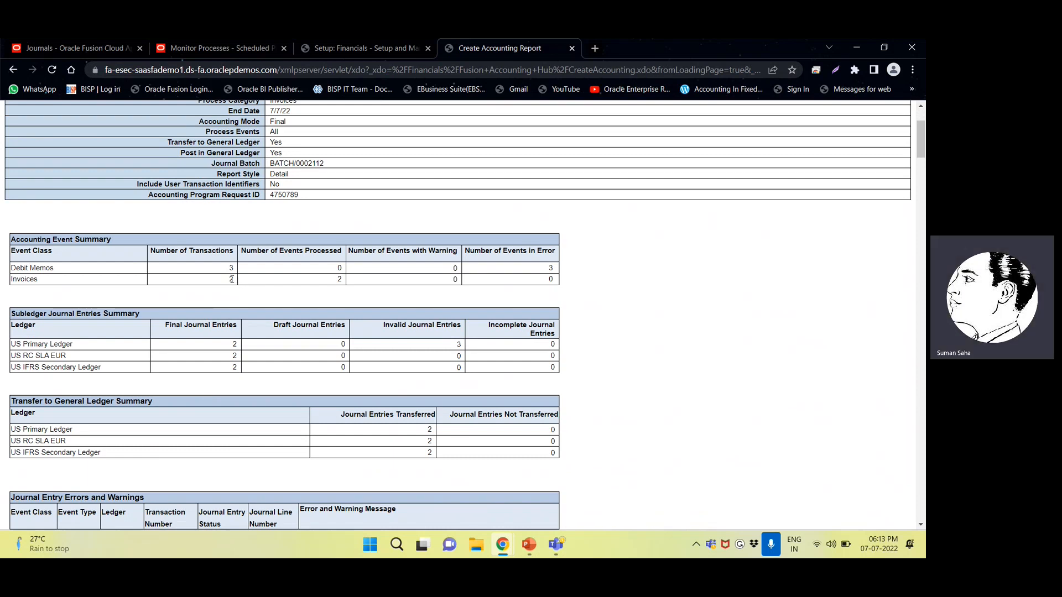
scroll(226, 284, down, 4)
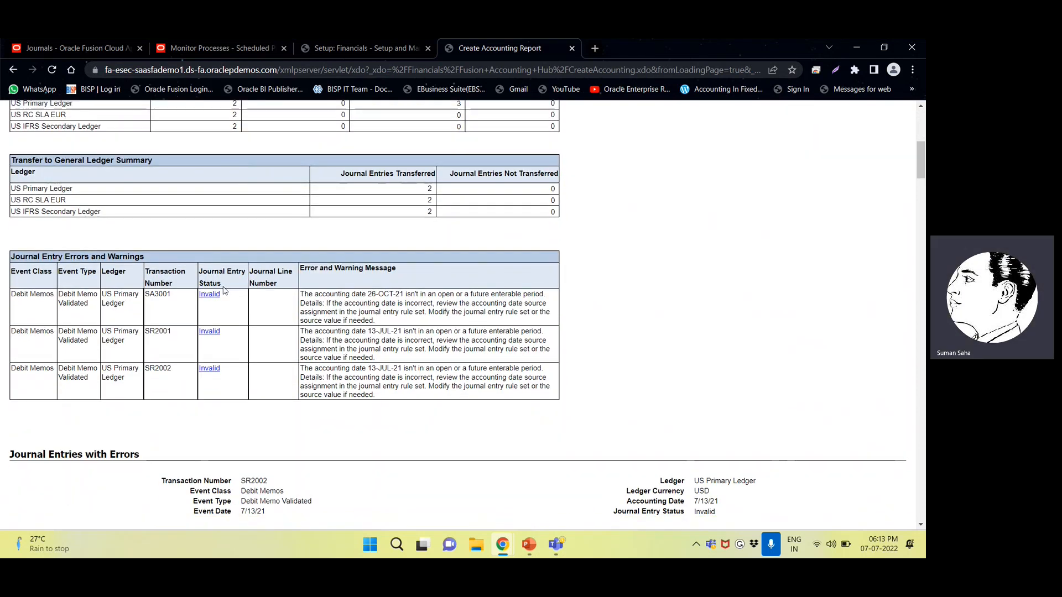
scroll(225, 293, down, 6)
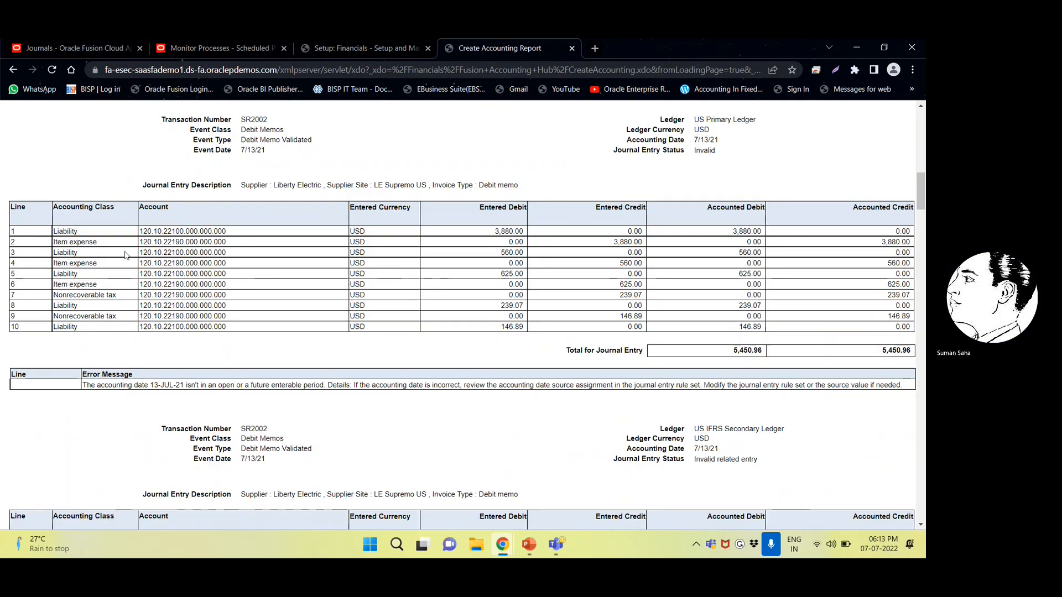
- Compare the debit memo journal entries with errors across US Primary Ledger, US IFRS Secondary Ledger and US RC SLA EUR
scroll(200, 316, down, 1)
scroll(200, 316, down, 5)
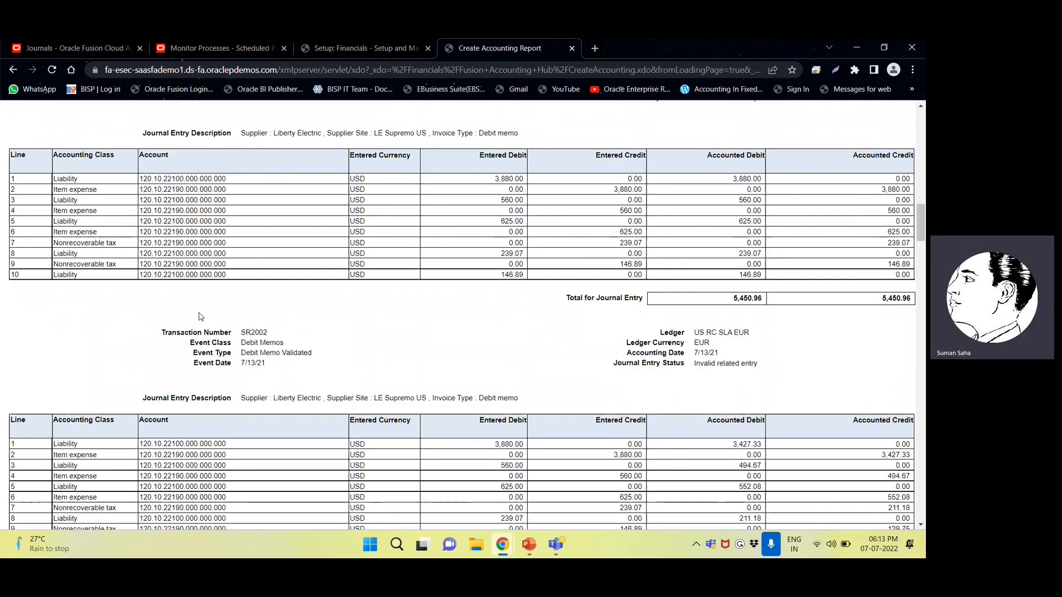
scroll(200, 313, down, 2)
scroll(199, 313, down, 6)
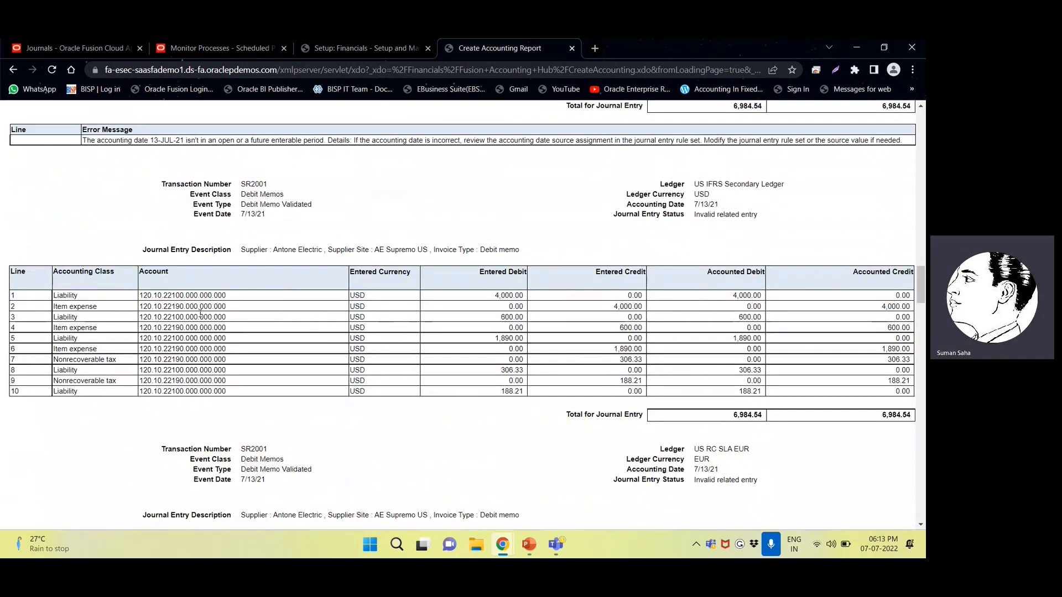
scroll(708, 263, up, 9)
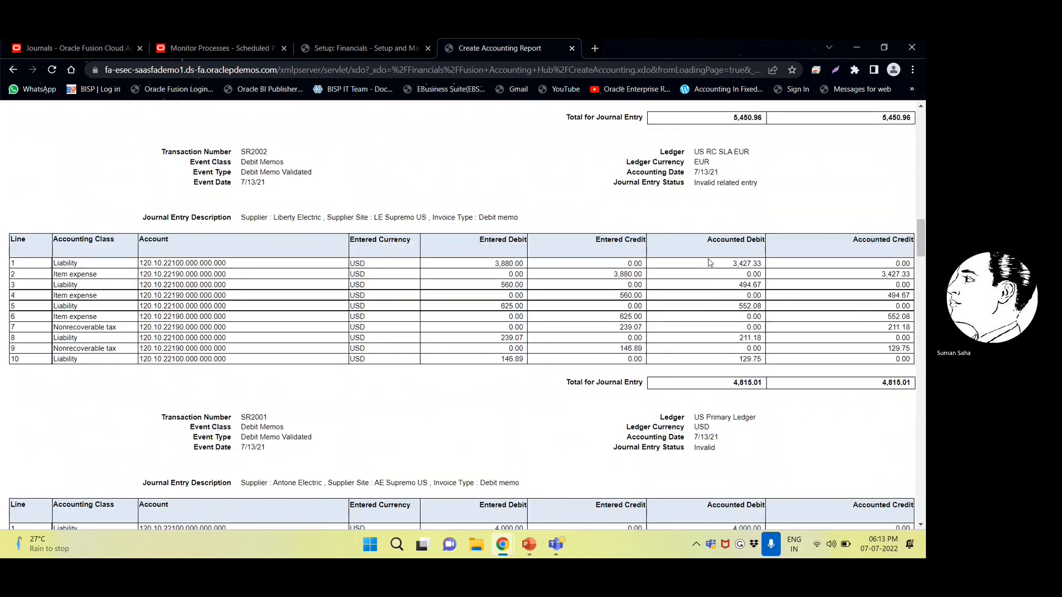
drag(690, 424, 761, 424)
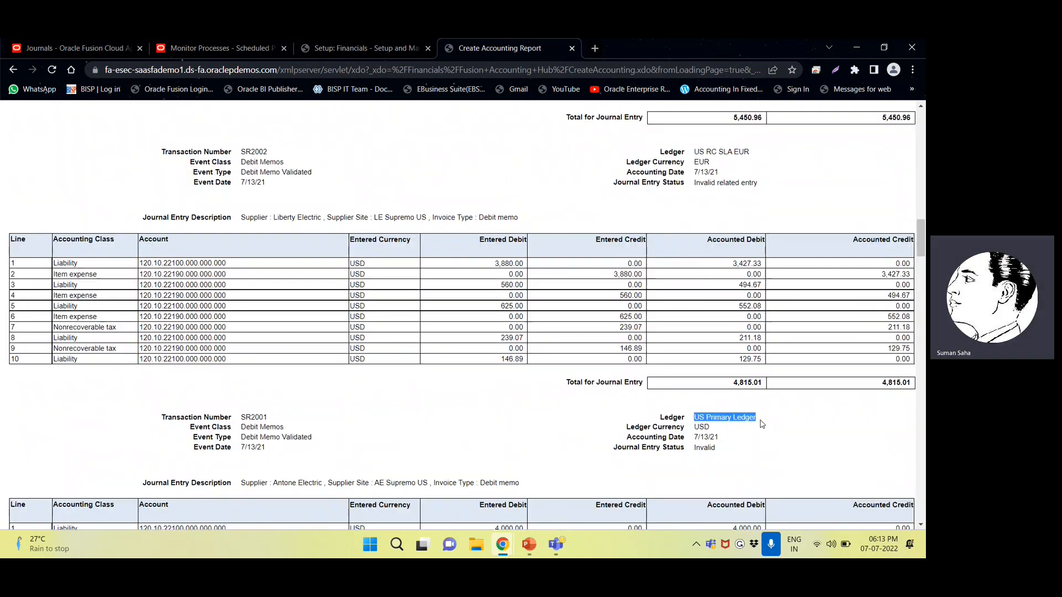
scroll(662, 386, up, 5)
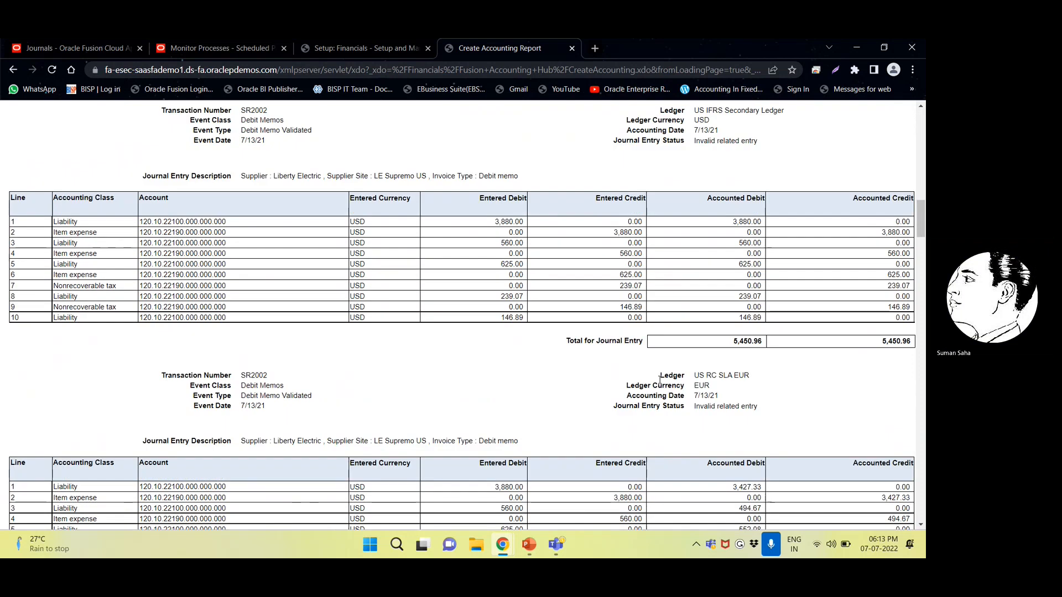
scroll(660, 379, up, 2)
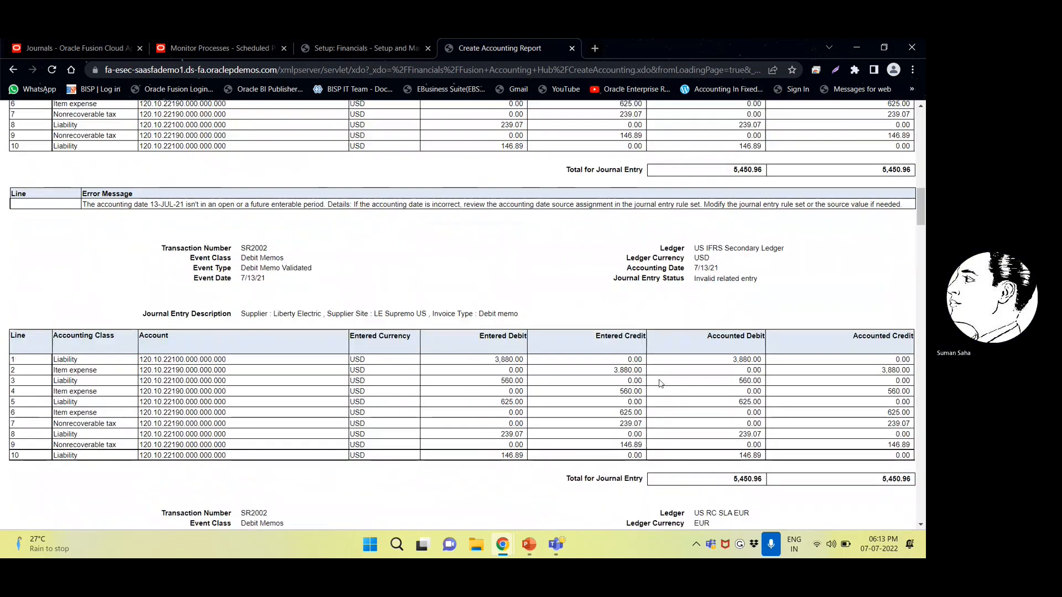
scroll(660, 383, up, 5)
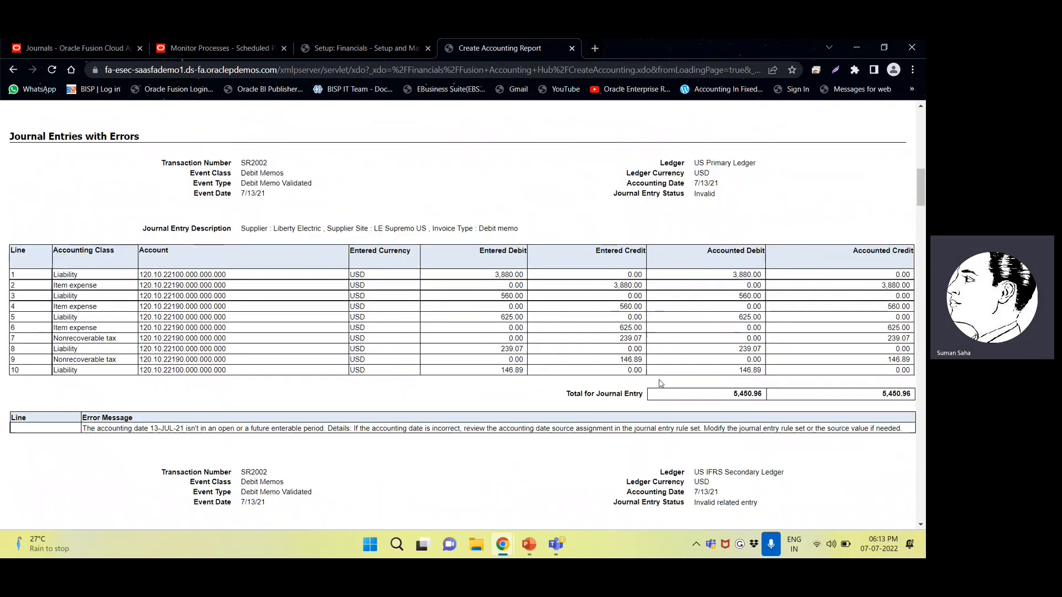
scroll(660, 383, down, 12)
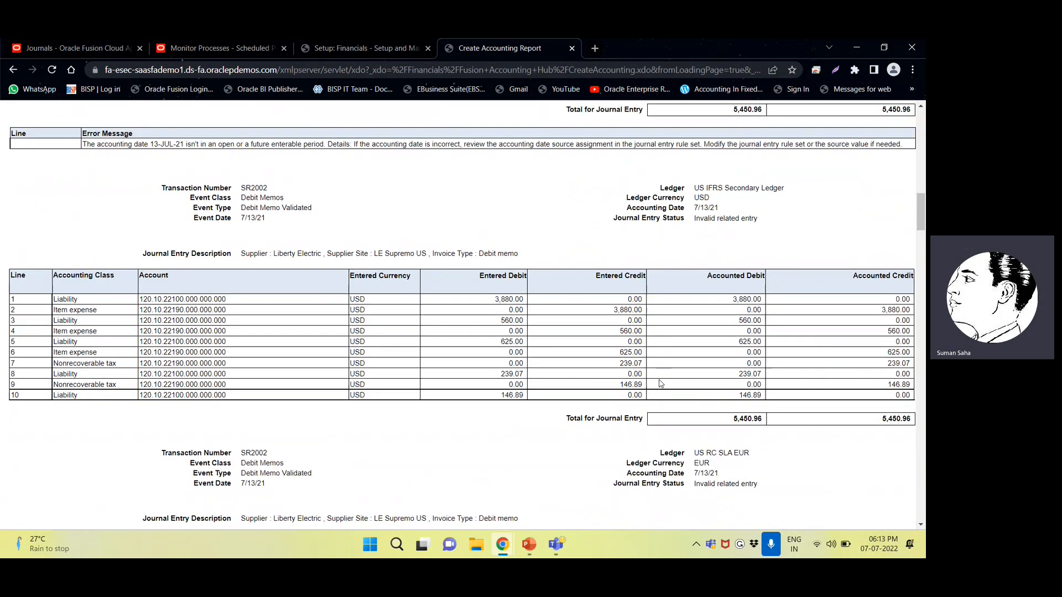
scroll(659, 383, down, 8)
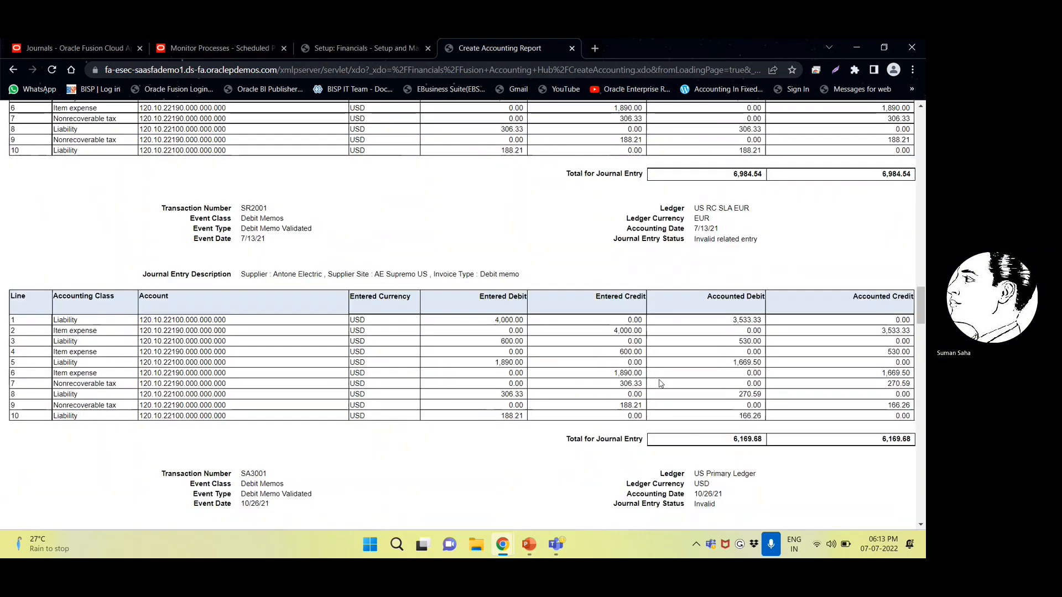
scroll(660, 383, down, 3)
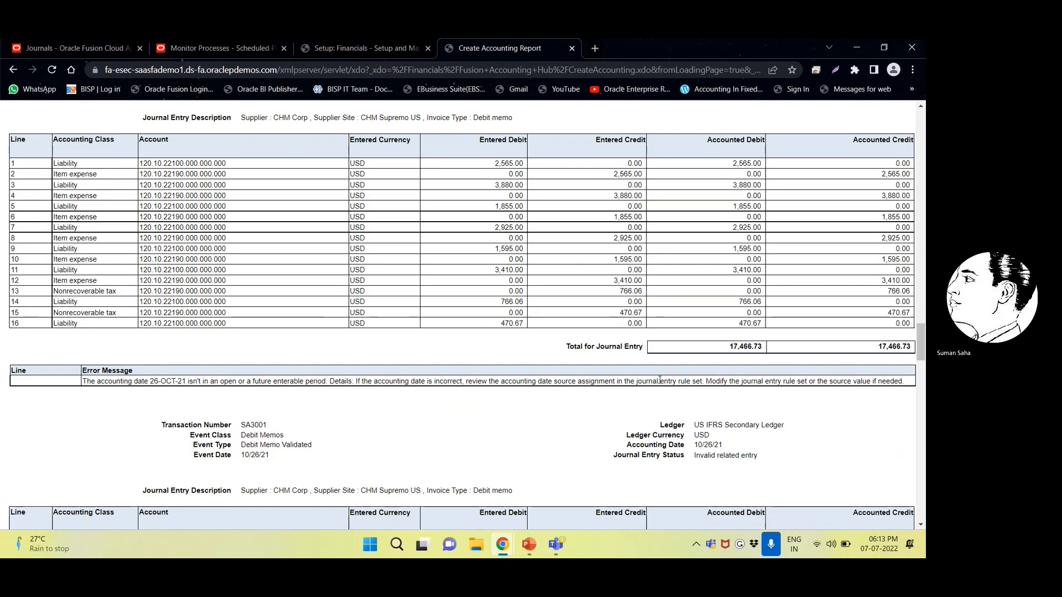
scroll(660, 383, down, 4)
scroll(659, 383, down, 3)
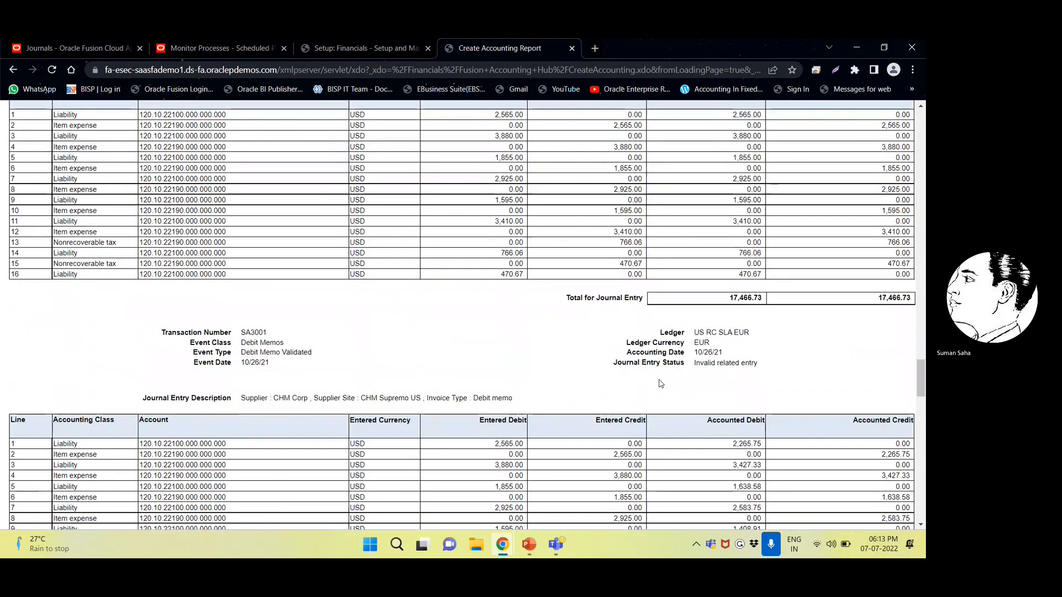
- Examine the Dell Inc. computer service invoice's journal entries in the primary, IFRS secondary and EUR reporting ledgers
scroll(660, 383, down, 9)
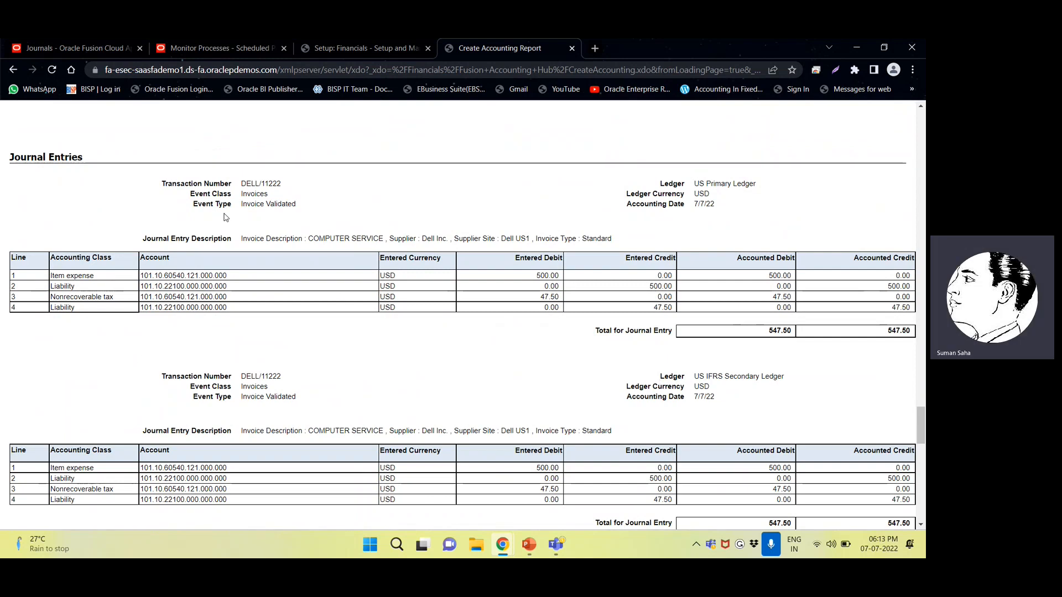
drag(244, 187, 301, 184)
click(300, 188)
scroll(393, 297, down, 1)
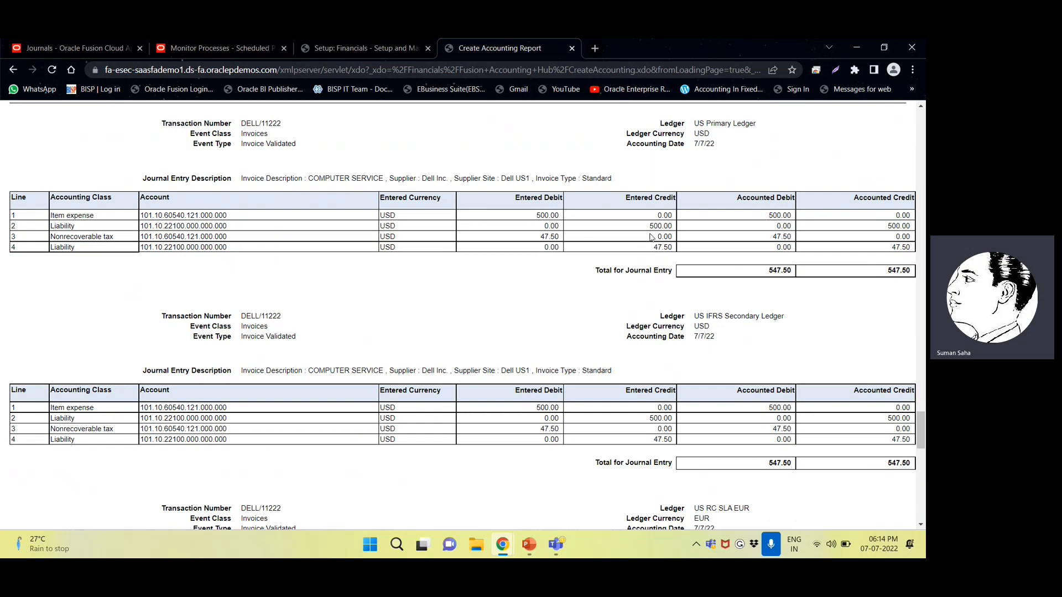
scroll(579, 296, down, 3)
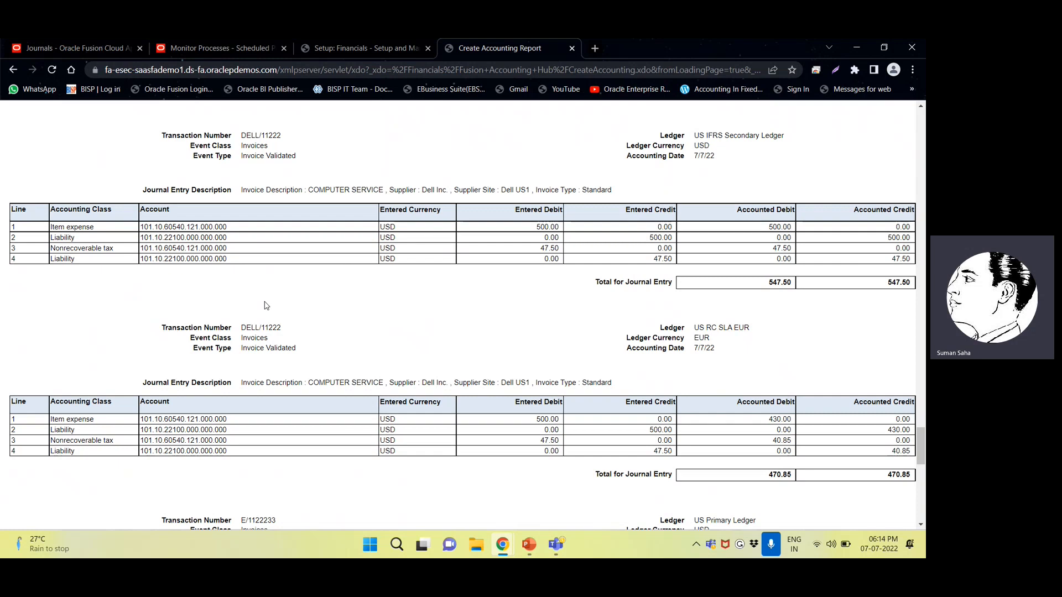
- Compare the Dell Inc. computer service invoice's entered and accounted amounts between US IFRS Secondary Ledger and US RC SLA EUR
scroll(276, 326, down, 2)
scroll(285, 337, up, 4)
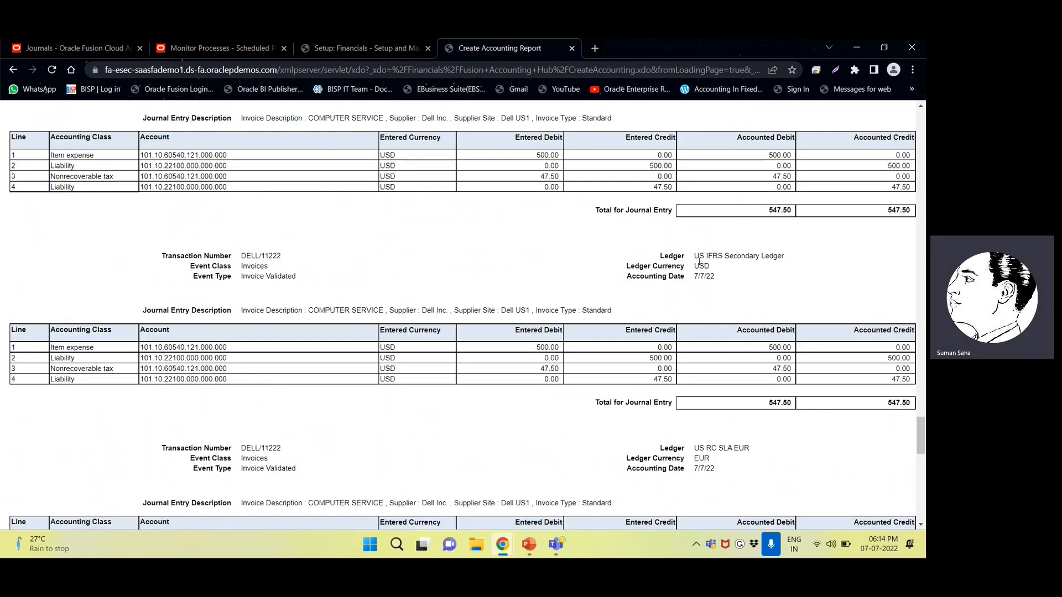
scroll(775, 258, down, 2)
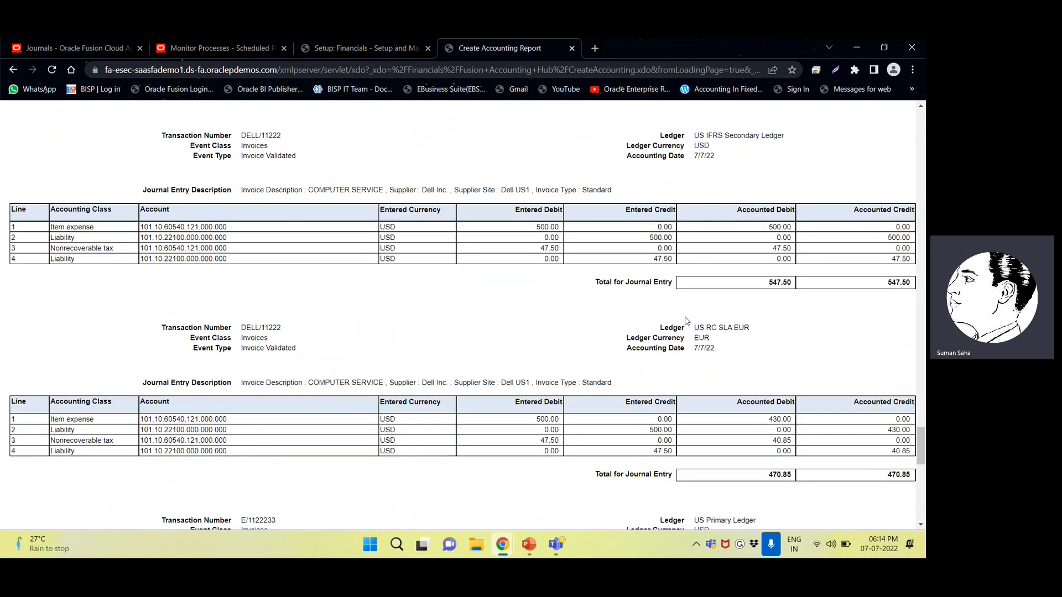
scroll(730, 346, down, 1)
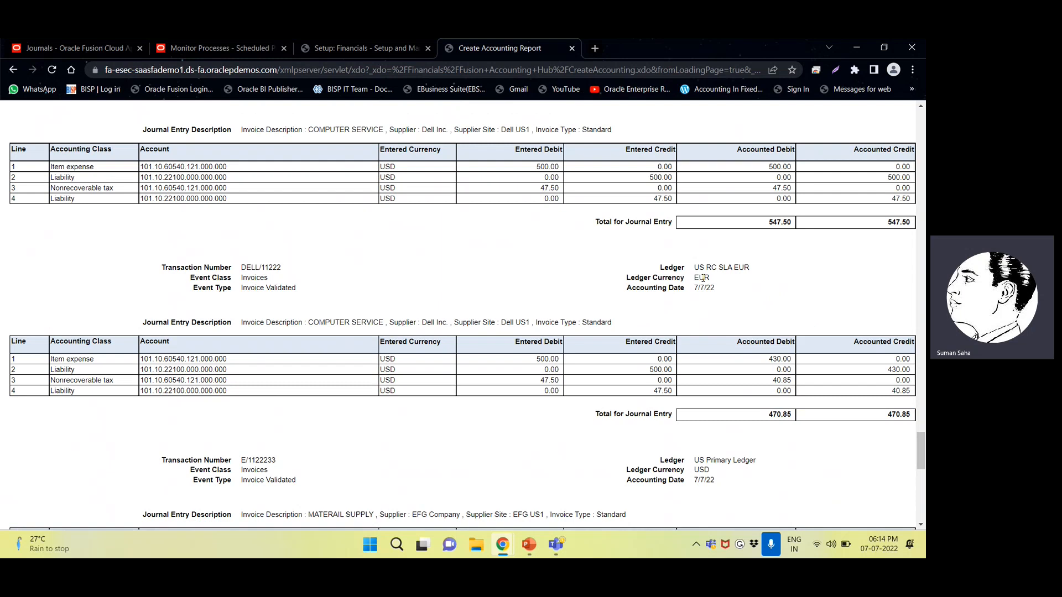
scroll(701, 276, down, 1)
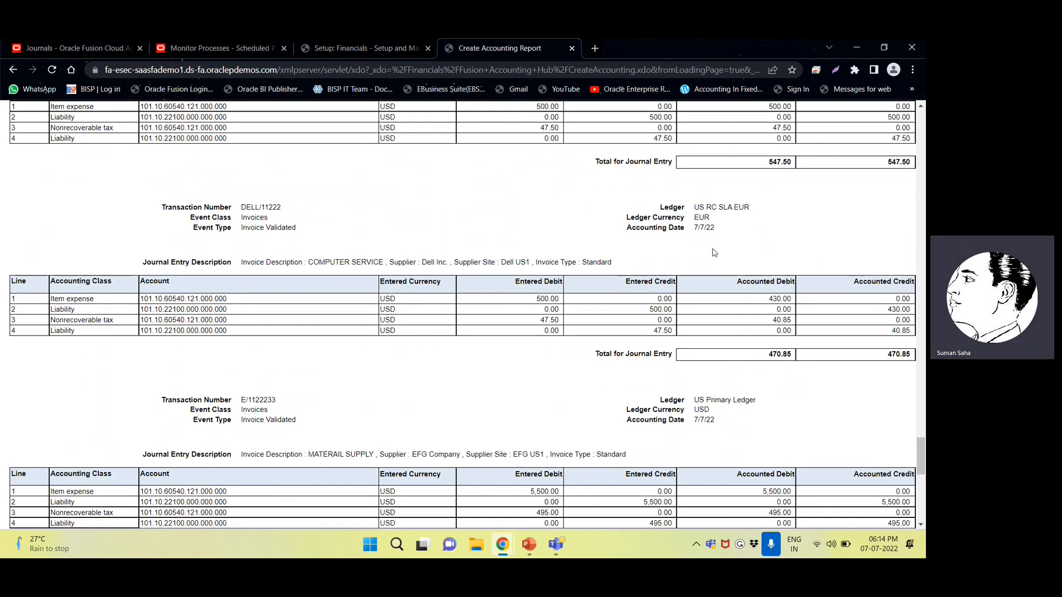
- Examine the EFG Company material supply invoice's journal entries in the primary, IFRS secondary and EUR reporting ledgers
scroll(702, 250, down, 3)
scroll(393, 248, down, 1)
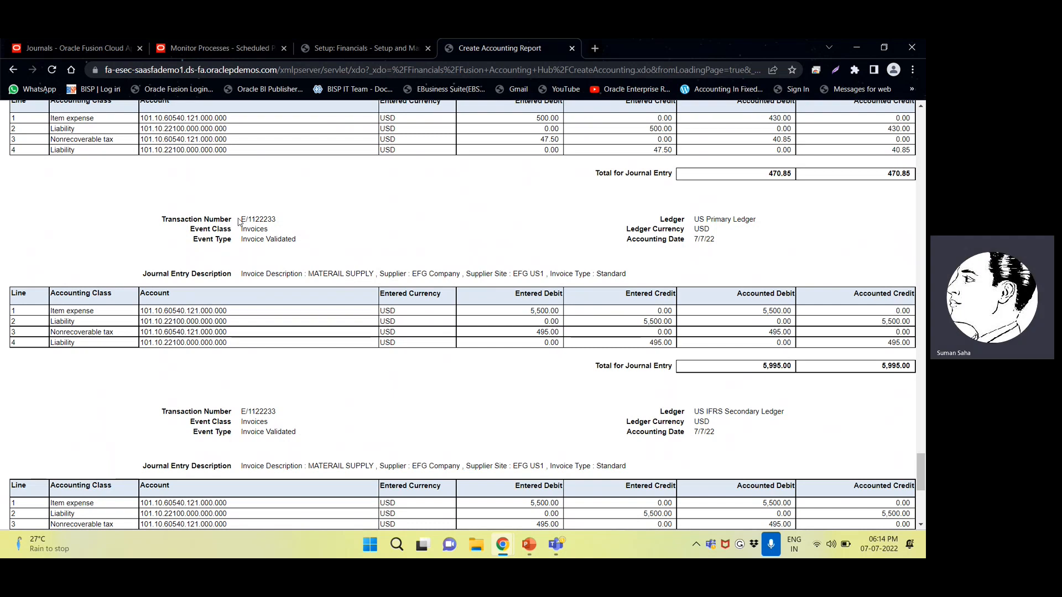
drag(240, 221, 281, 221)
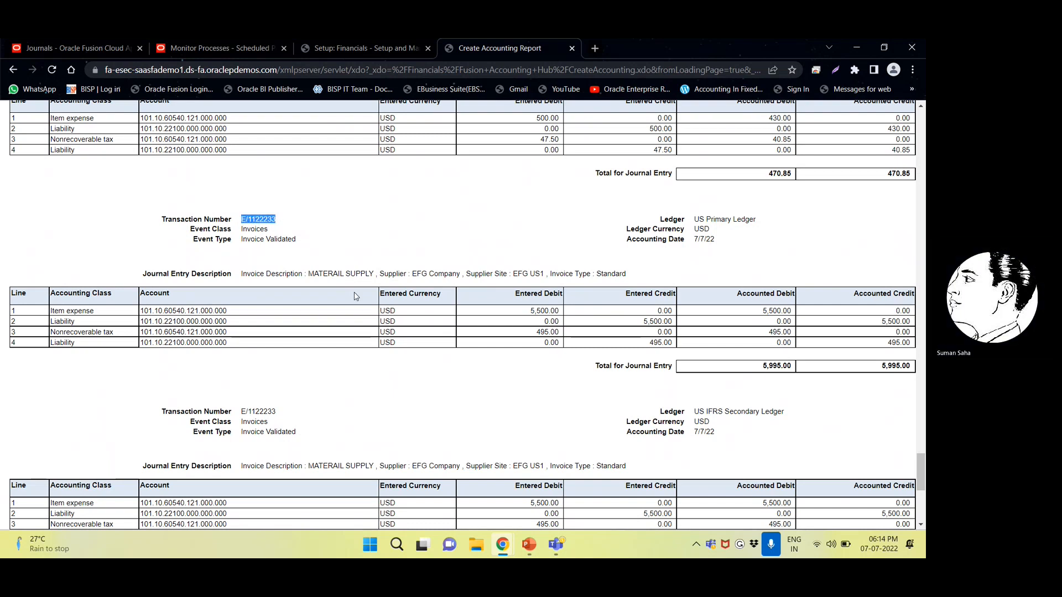
drag(309, 272, 365, 272)
click(381, 272)
scroll(423, 291, down, 3)
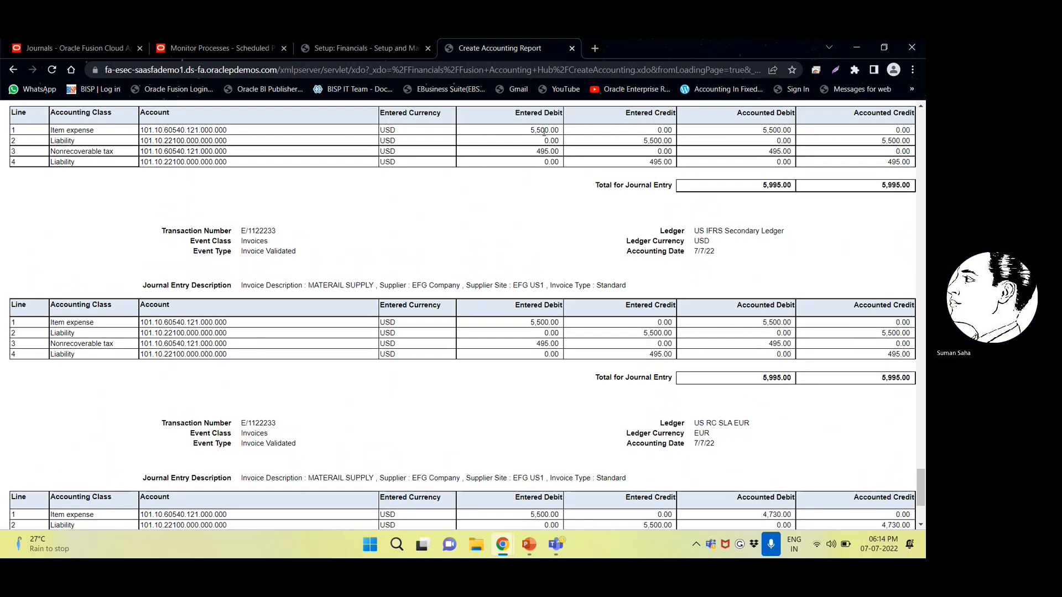
scroll(536, 191, down, 3)
scroll(534, 201, up, 9)
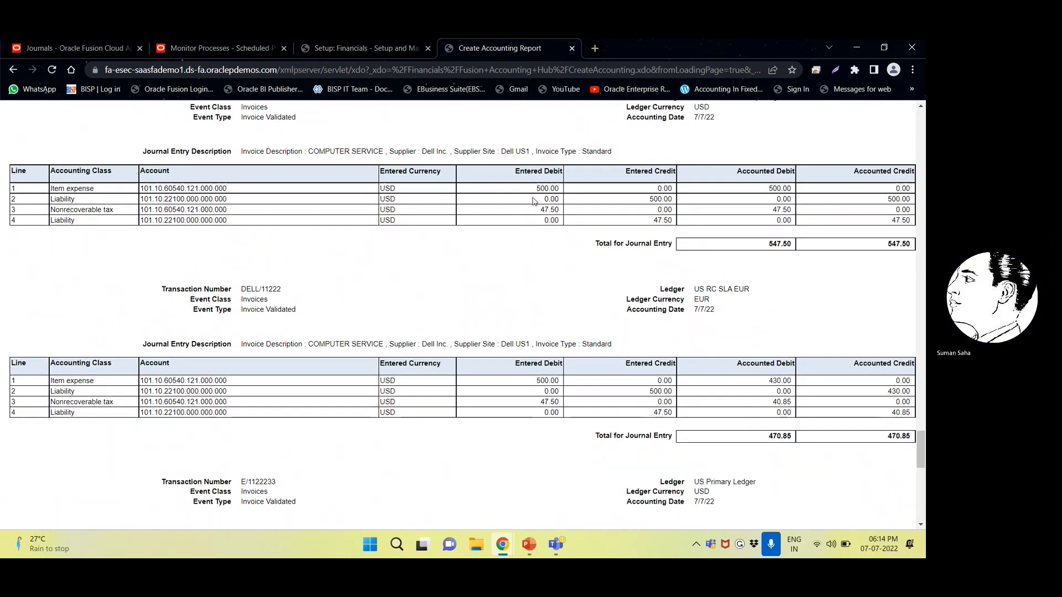
- Close the Create Accounting report and open Manage Journals from the Journals work area for US Primary Ledger
scroll(534, 201, up, 15)
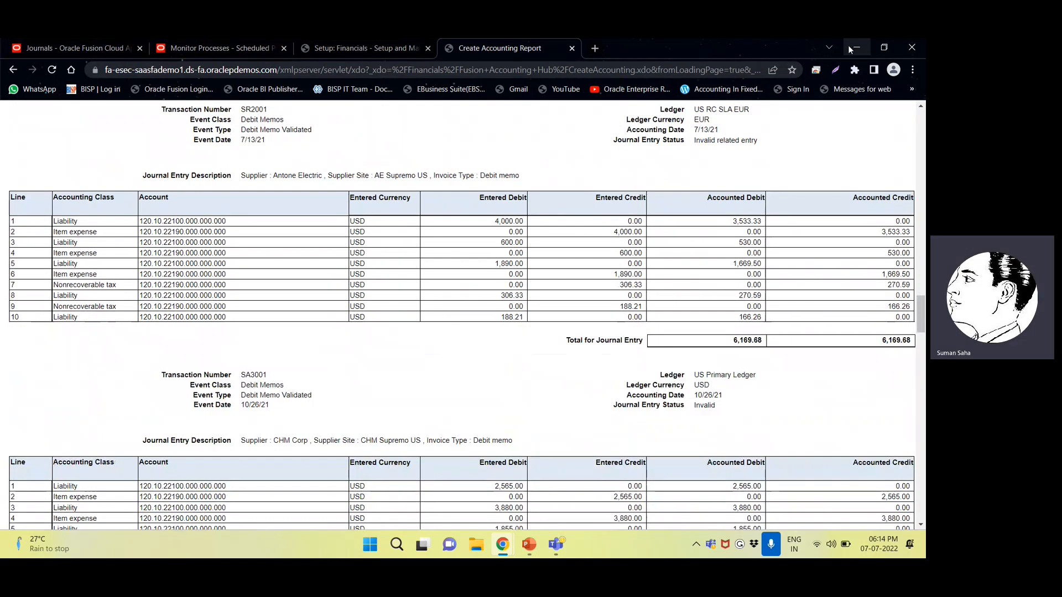
scroll(609, 157, up, 10)
scroll(608, 157, up, 10)
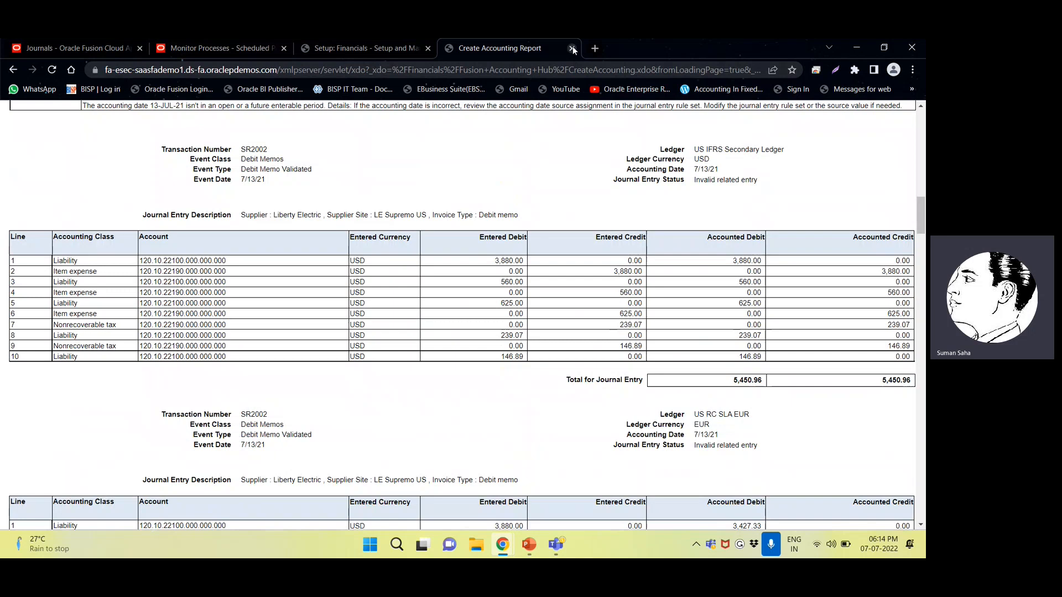
click(572, 48)
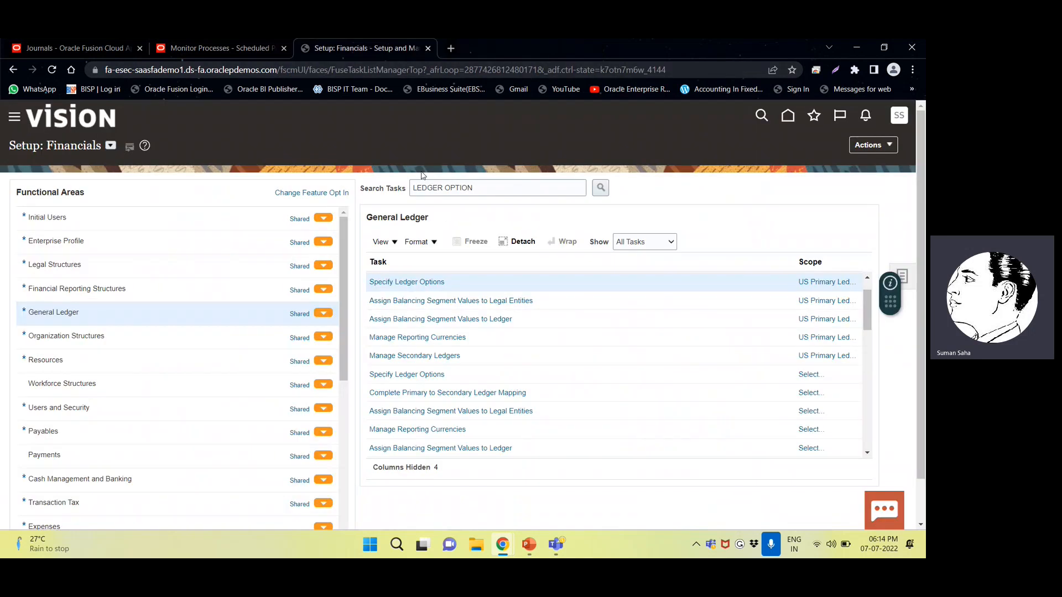
click(67, 49)
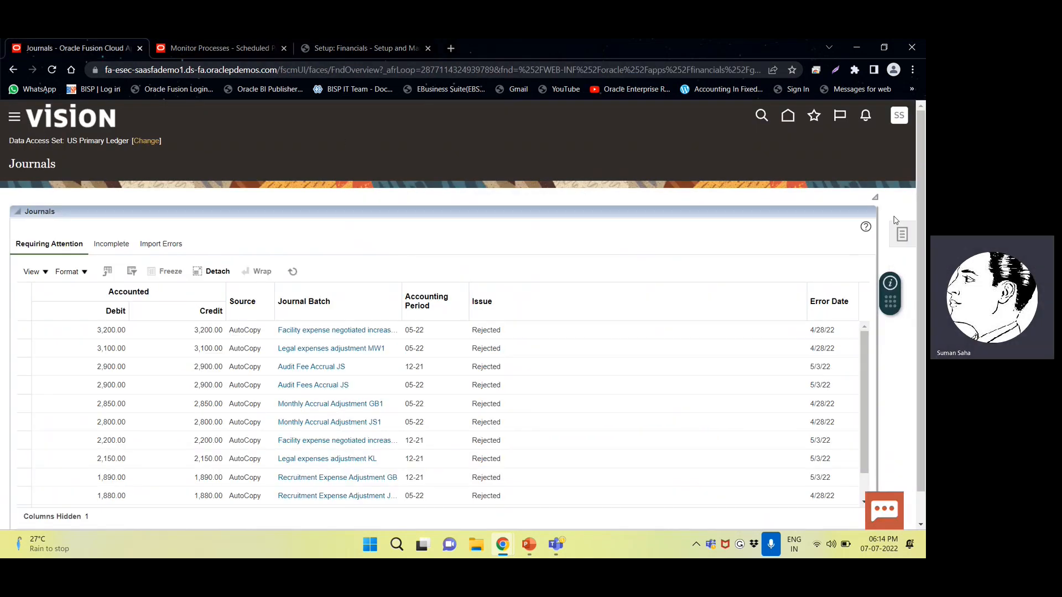
click(901, 235)
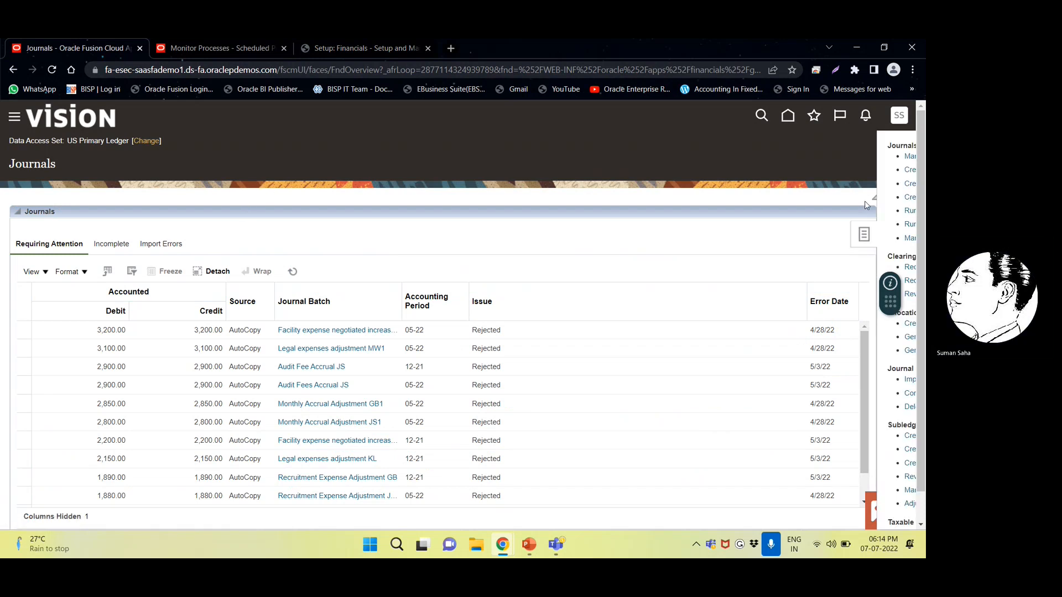
click(803, 157)
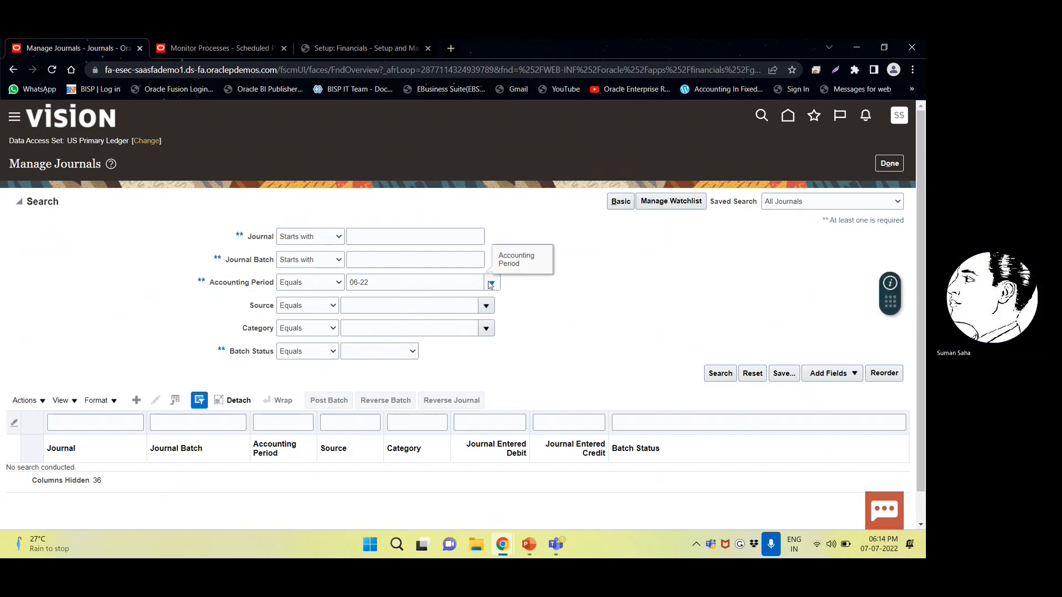
- Search for journals with accounting period 07-22, source Payables and category Purchase Invoices
click(490, 283)
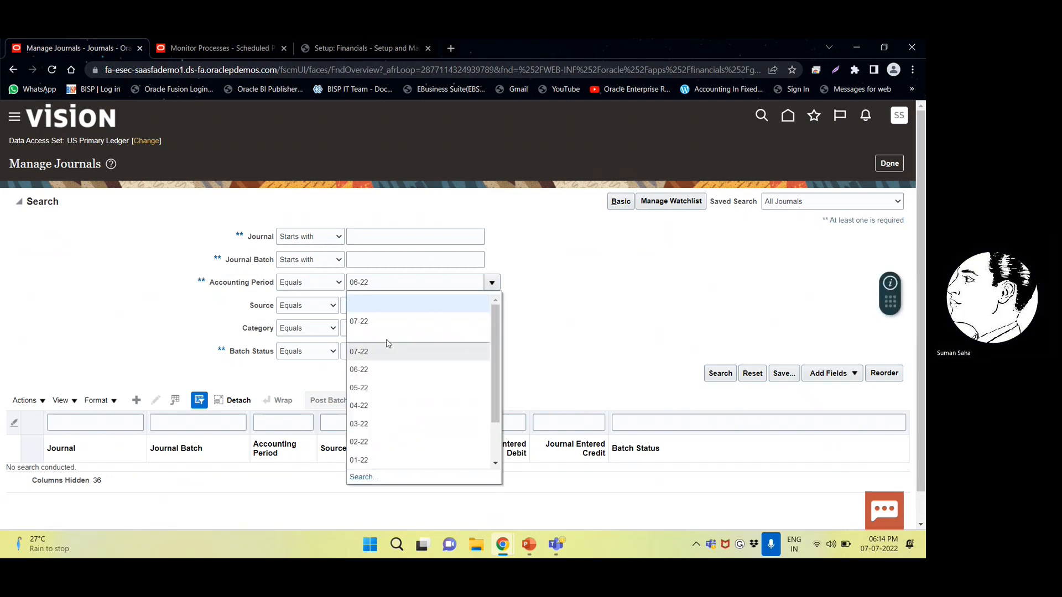
click(365, 323)
triple_click(425, 287)
text(07-22)
click(402, 305)
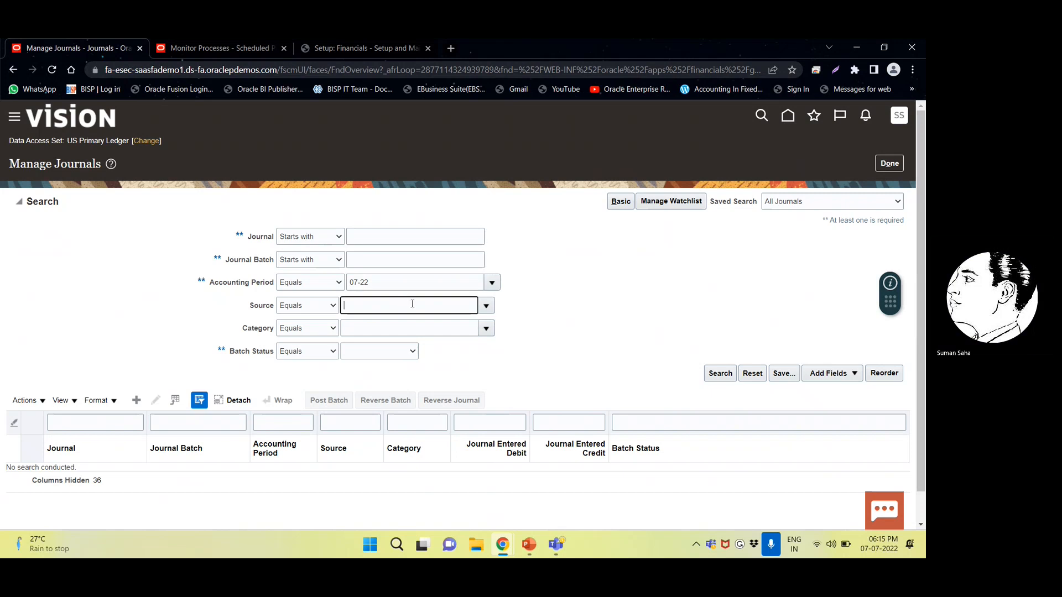
click(488, 306)
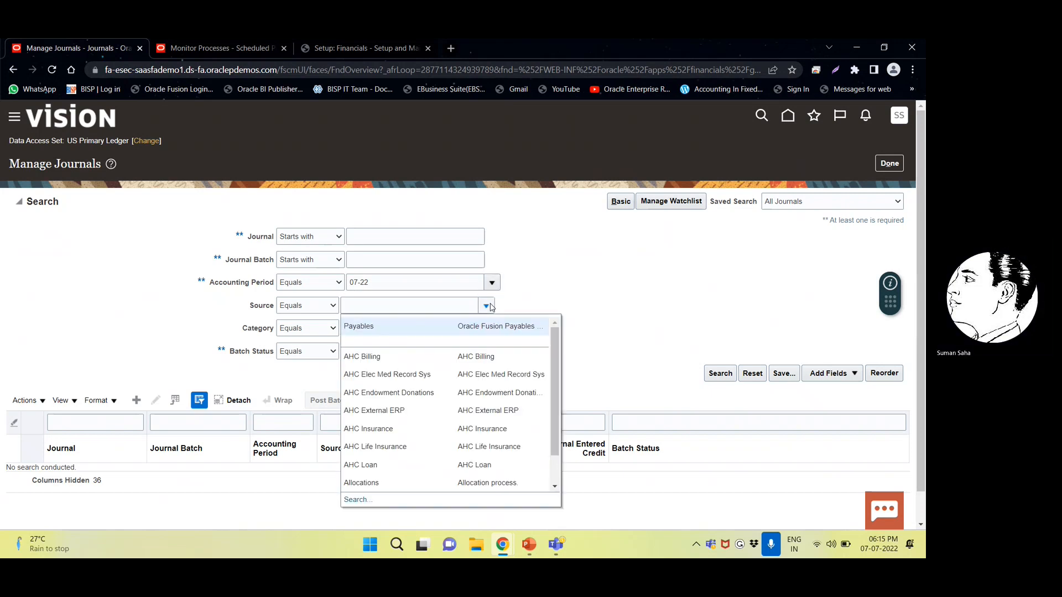
click(410, 326)
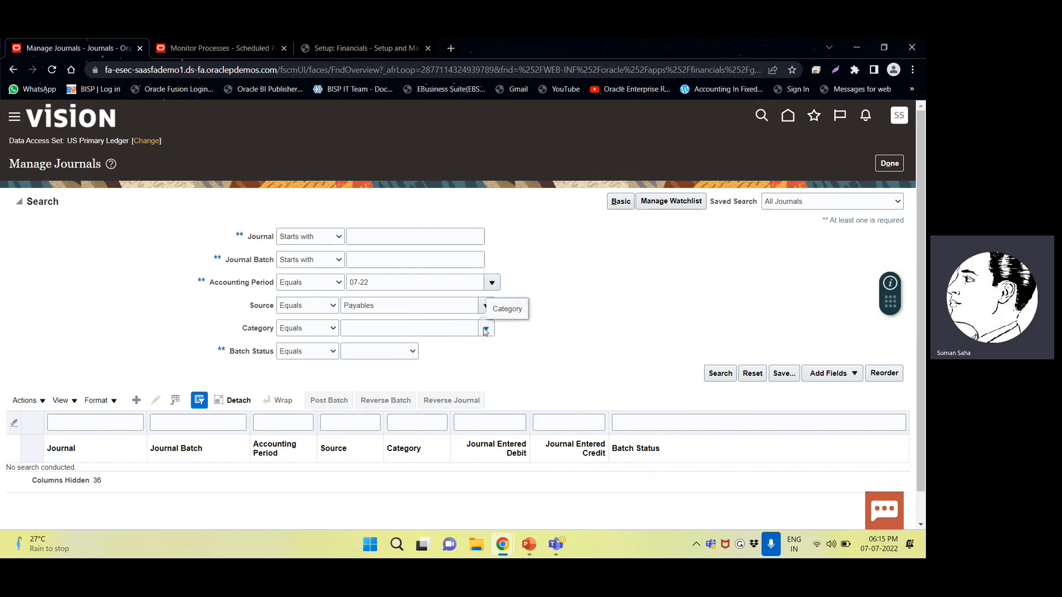
click(485, 329)
click(386, 135)
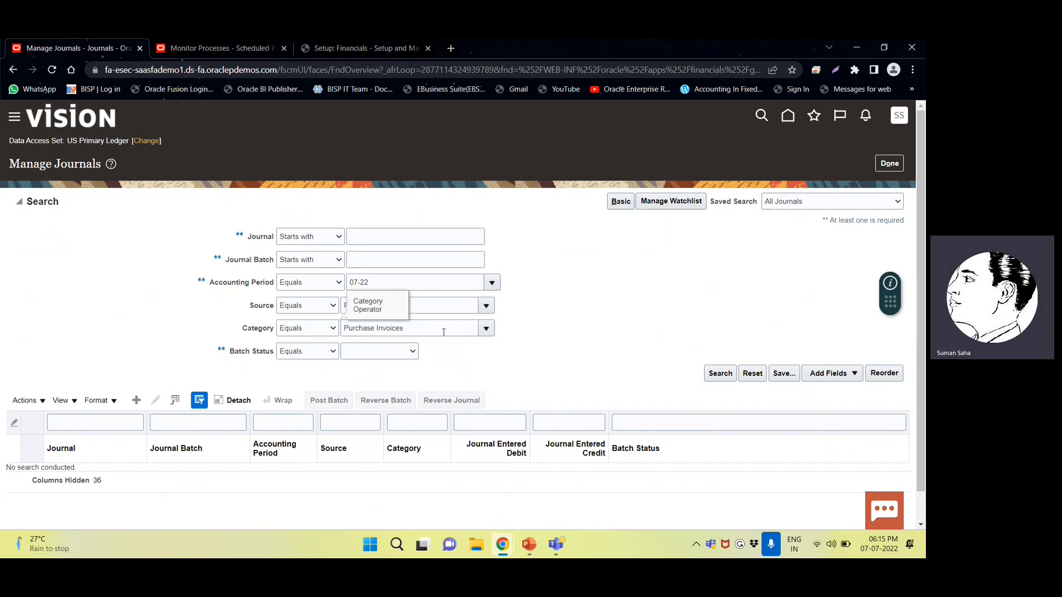
click(720, 373)
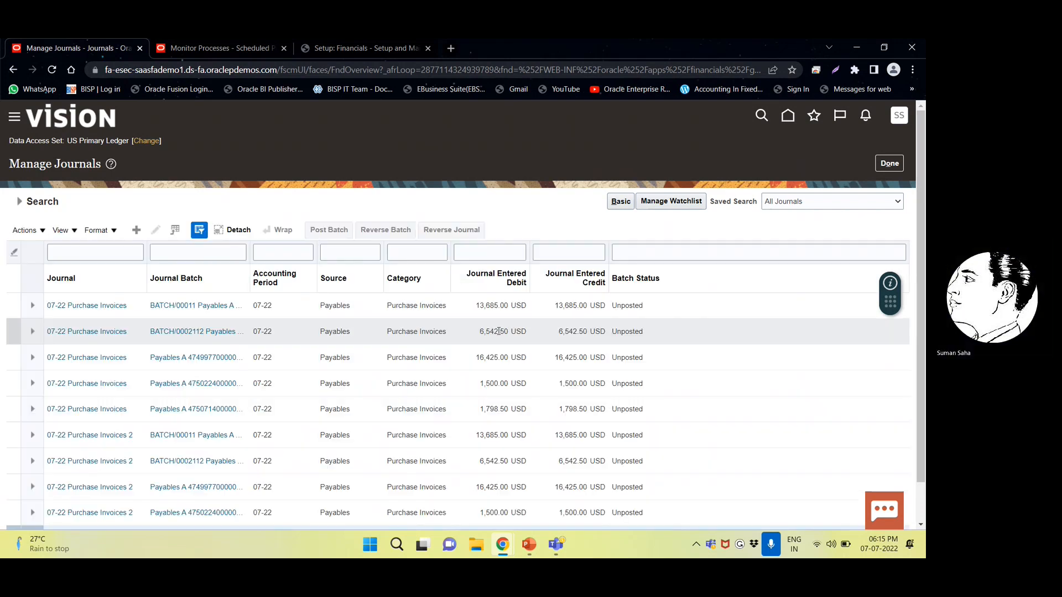
- Open the first BATCH/0002112 Payables journal batch and review the journal lines of its 07-22 Purchase Invoices journal
scroll(494, 345, down, 2)
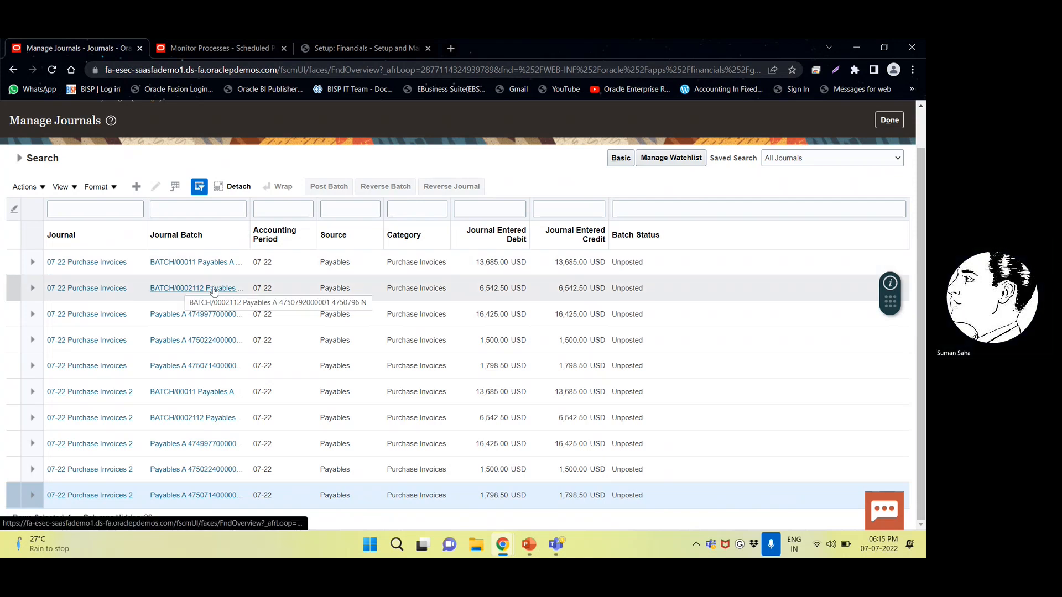
click(275, 206)
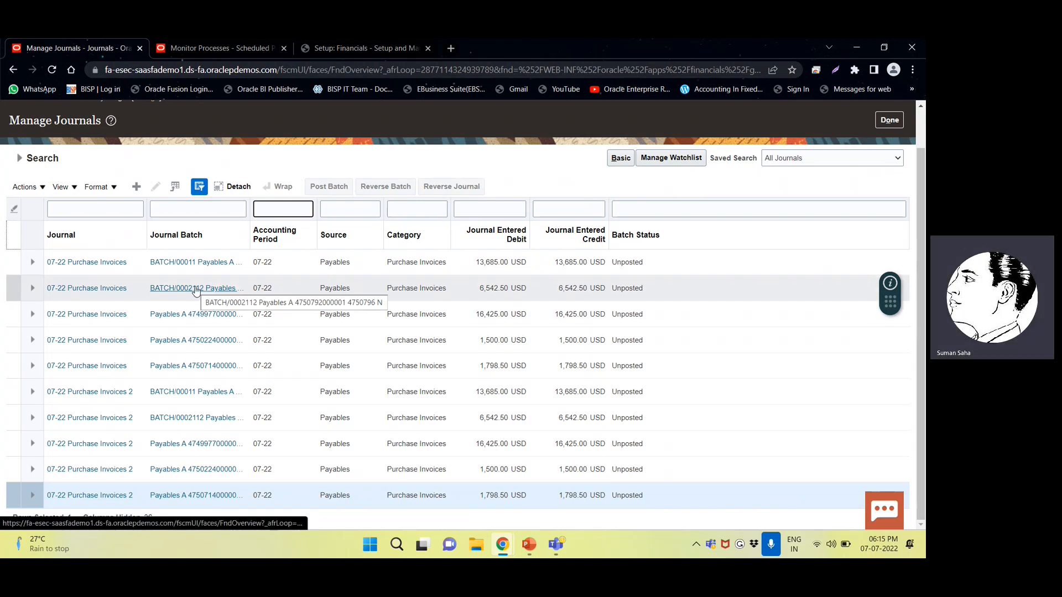
click(195, 289)
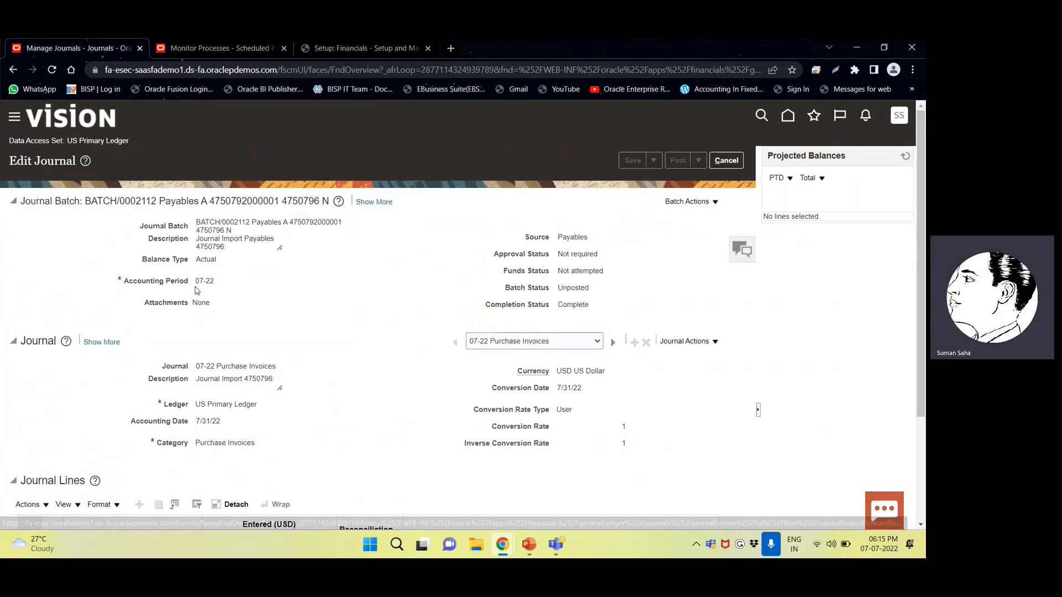
click(534, 341)
click(508, 357)
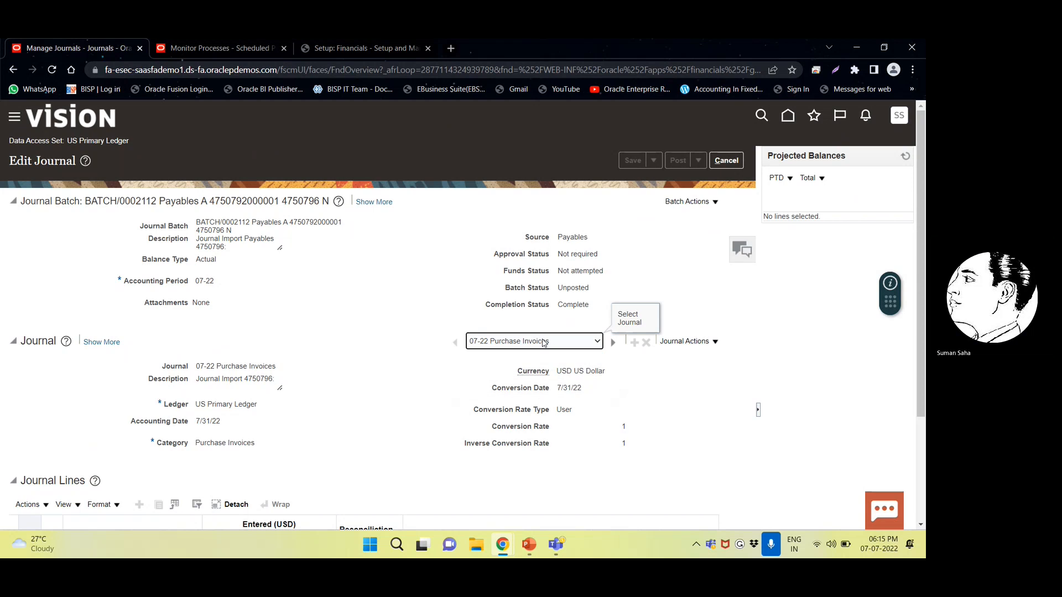
scroll(495, 421, down, 3)
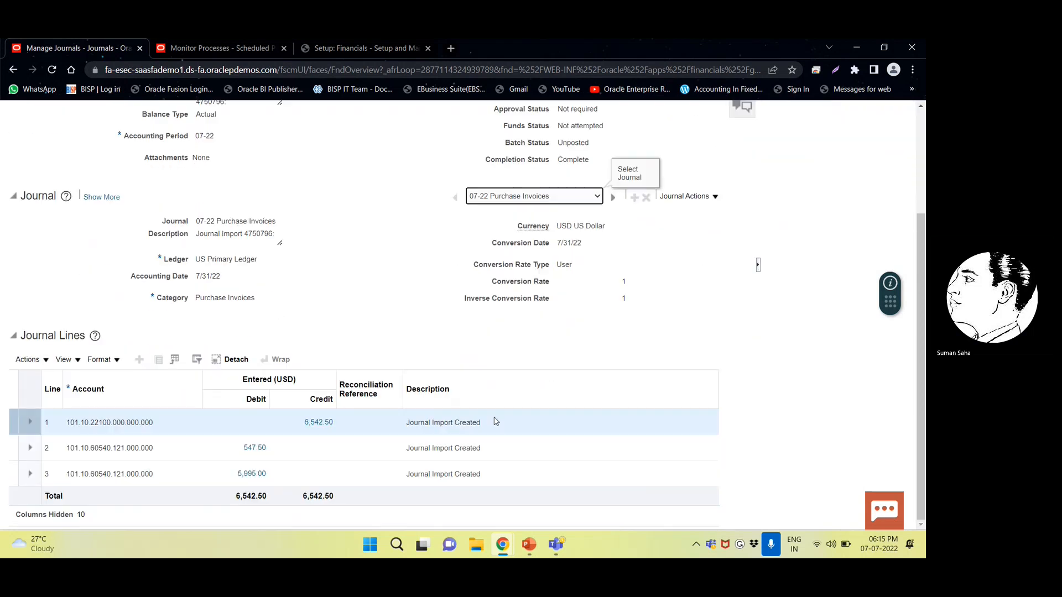
- Drill down from the journal's liability credit line to its subledger lines, and review the EFG Company invoice's source transaction
click(315, 423)
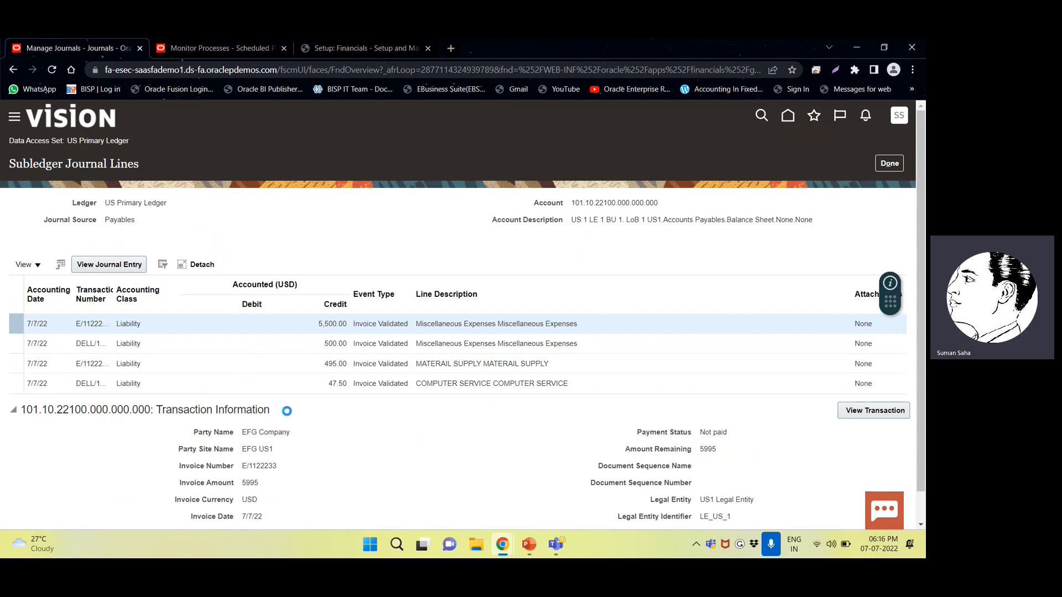
scroll(363, 410, down, 1)
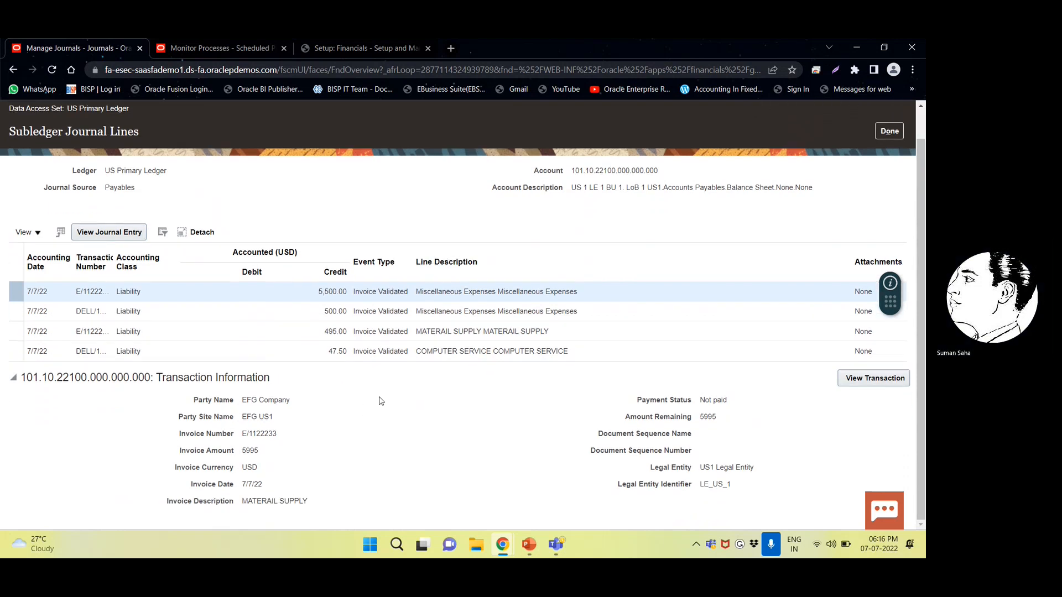
click(876, 379)
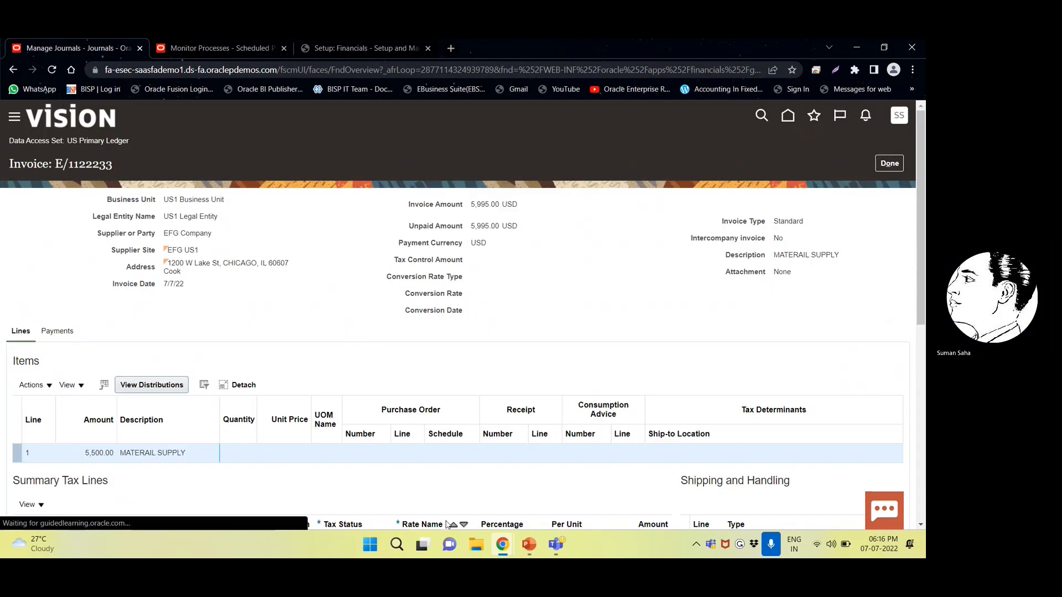
scroll(414, 340, down, 7)
scroll(412, 355, up, 4)
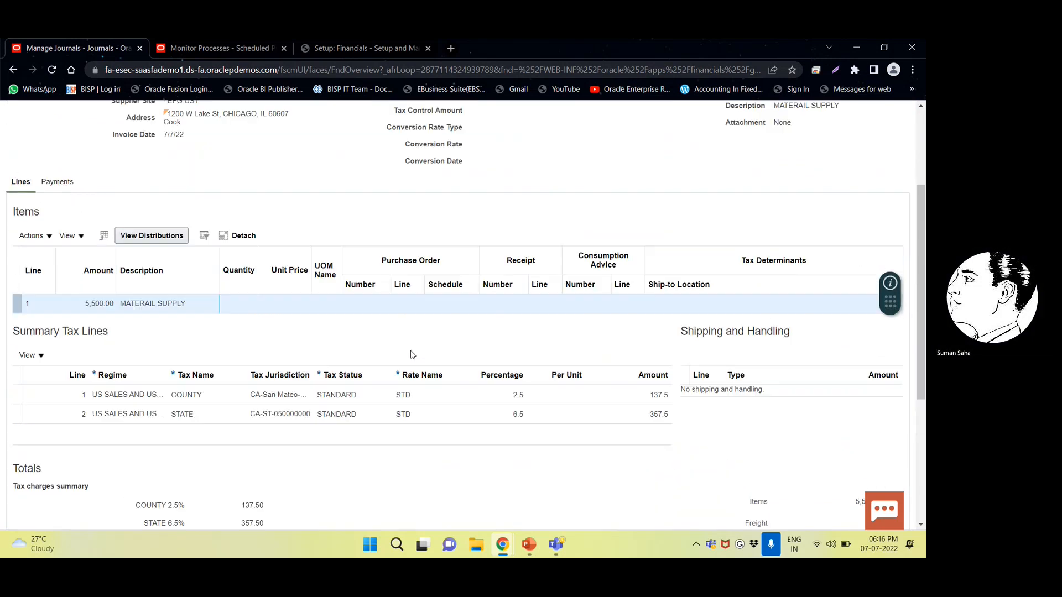
scroll(695, 327, up, 3)
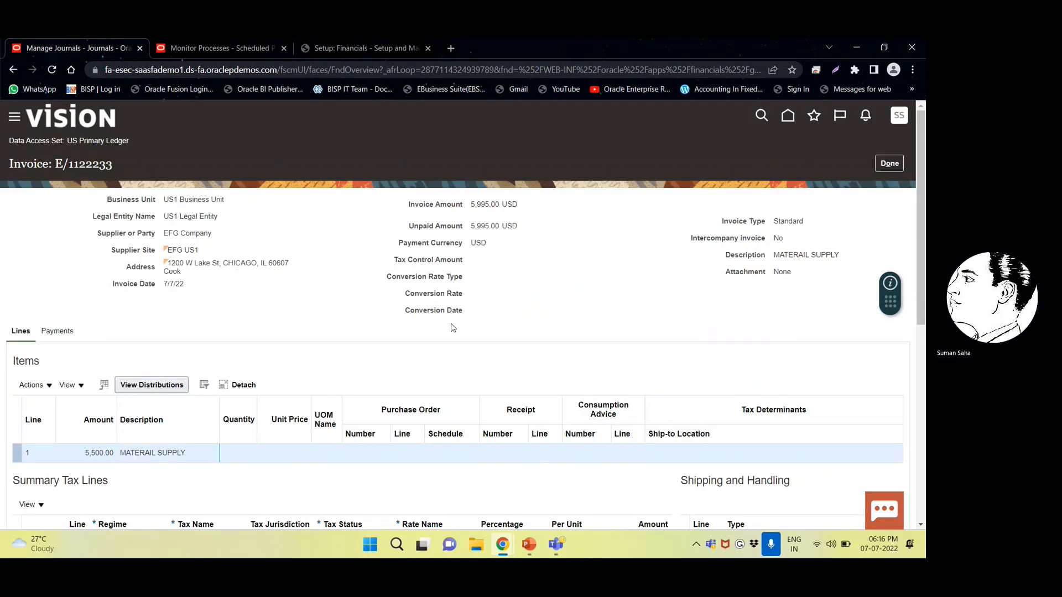
scroll(387, 258, down, 2)
scroll(247, 273, up, 2)
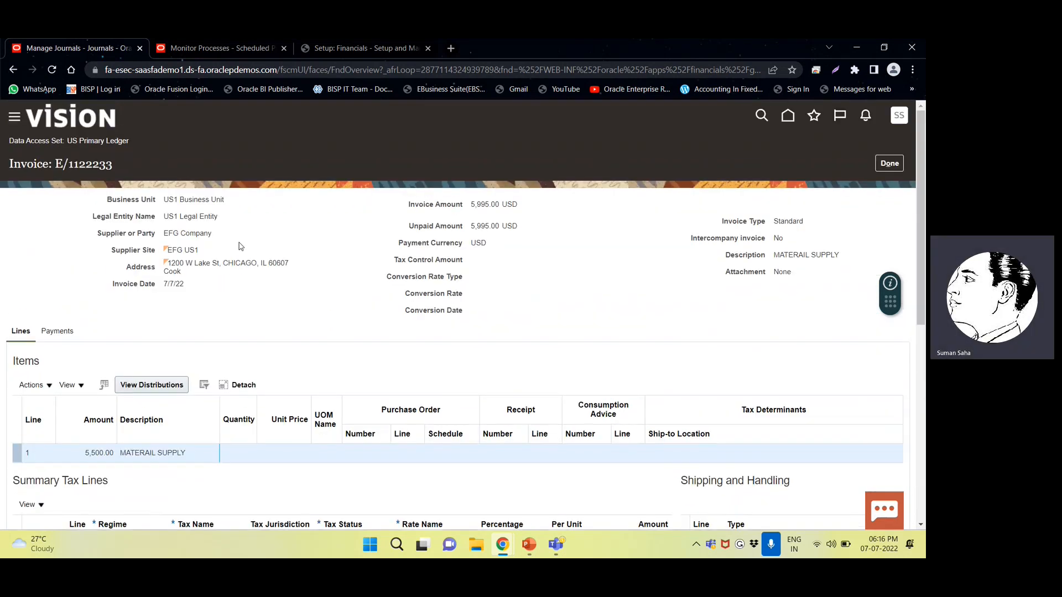
click(889, 164)
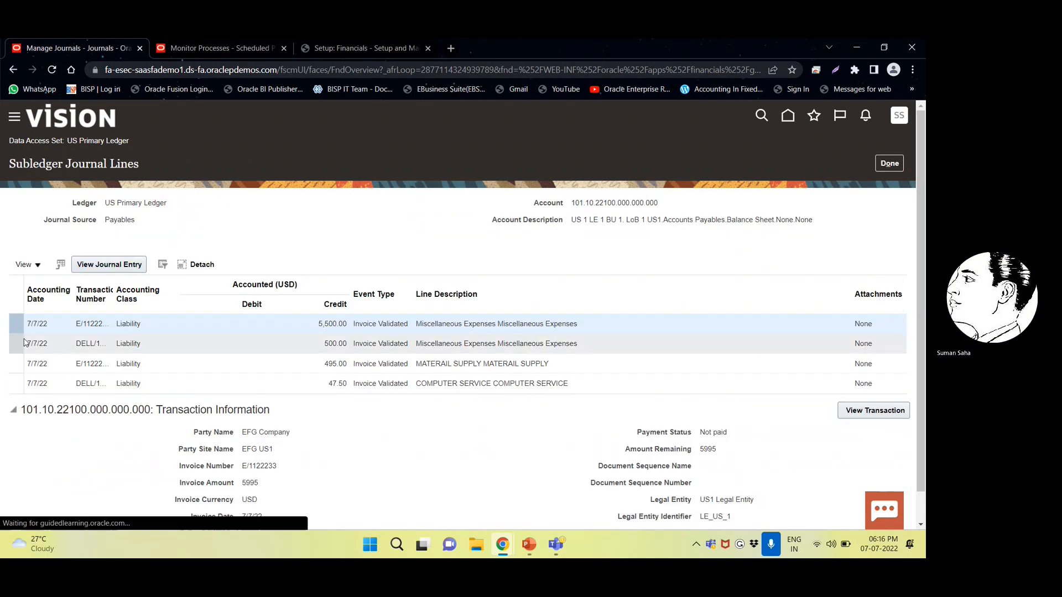
- Open the source transaction of the Dell Inc. liability line for 500.00 and review the invoice's item lines, tax lines and totals
click(18, 343)
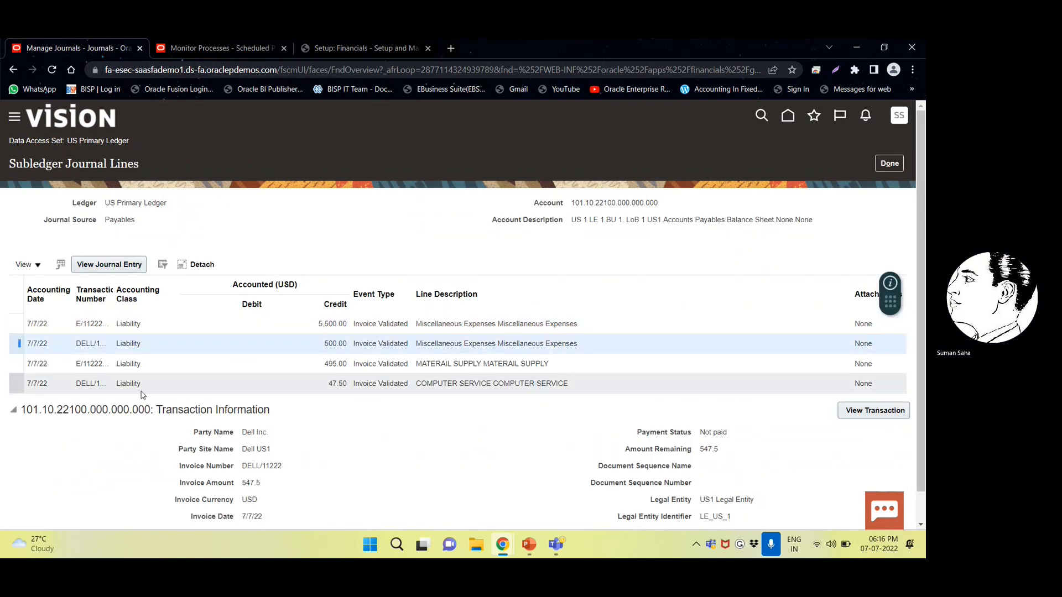
click(21, 363)
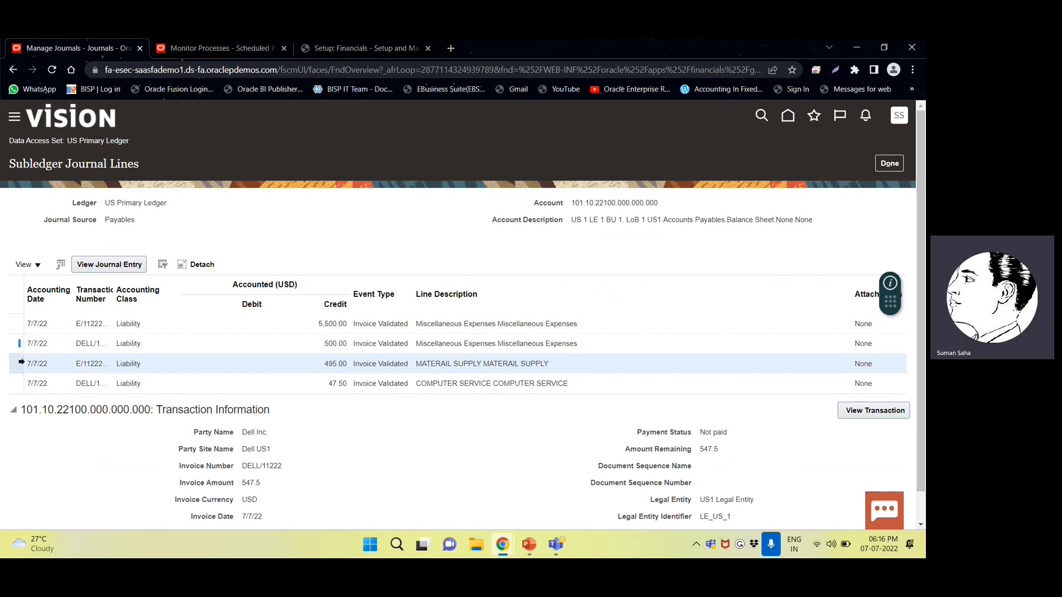
click(36, 348)
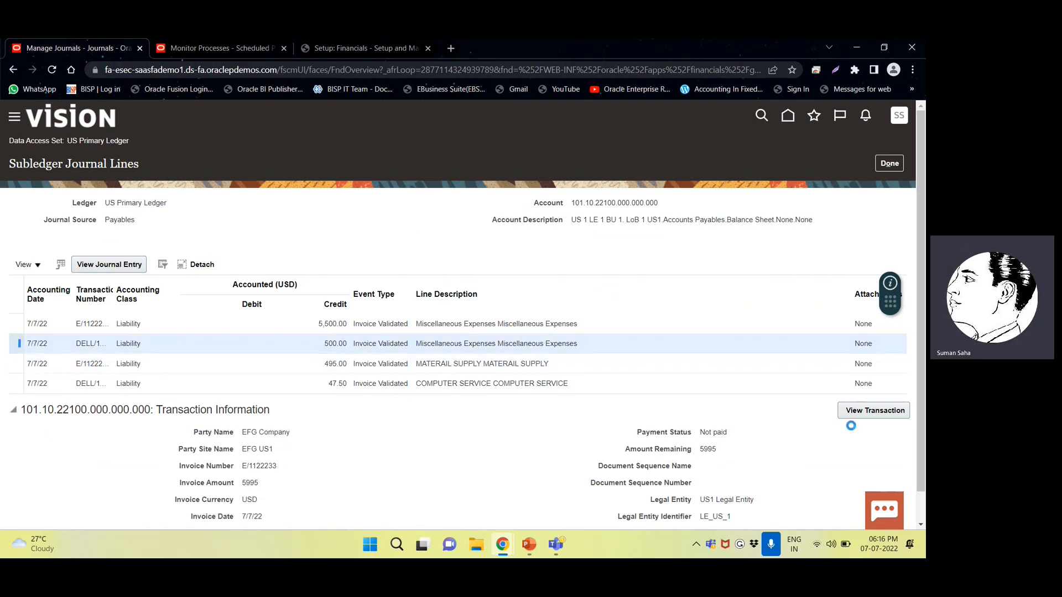
click(861, 413)
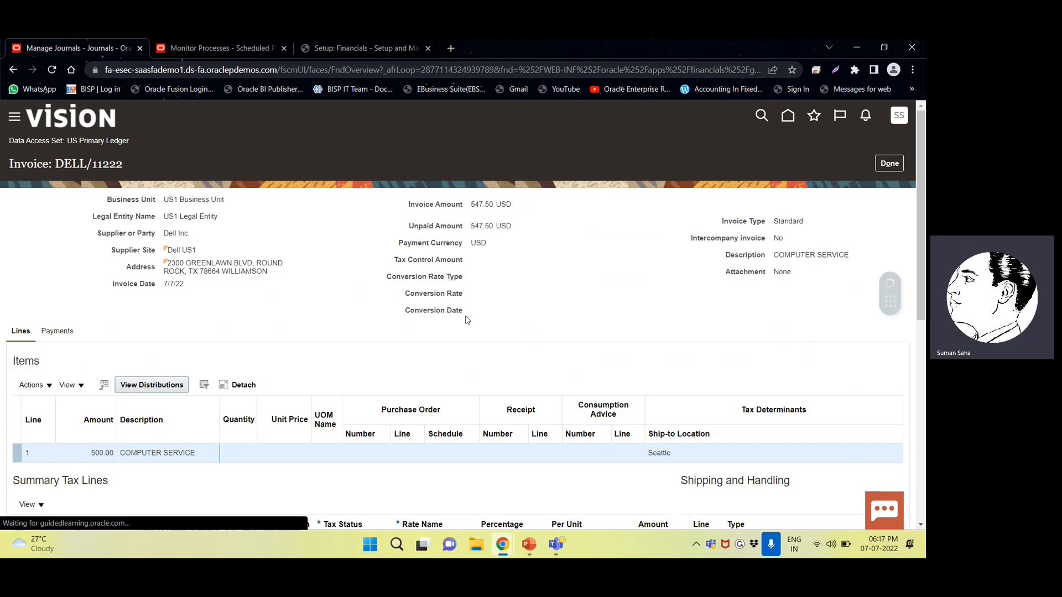
scroll(461, 350, down, 3)
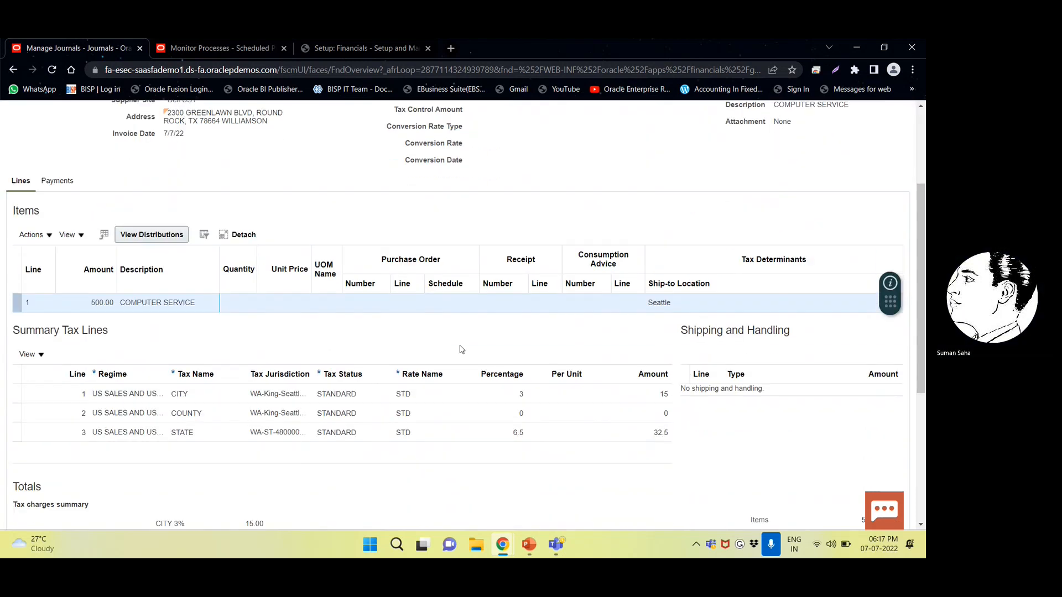
scroll(462, 350, down, 2)
scroll(371, 391, down, 3)
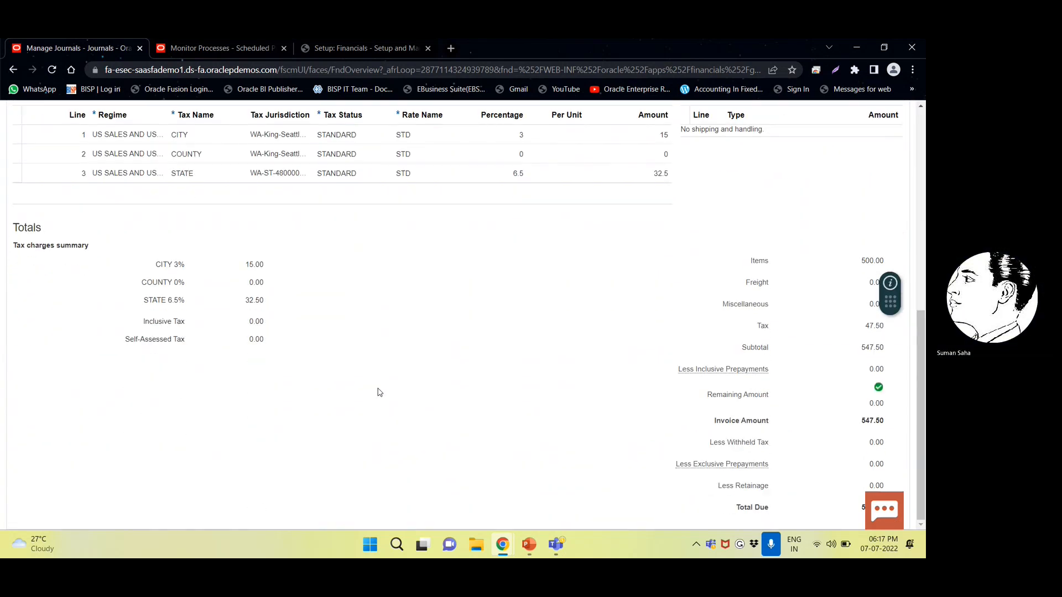
scroll(362, 294, up, 4)
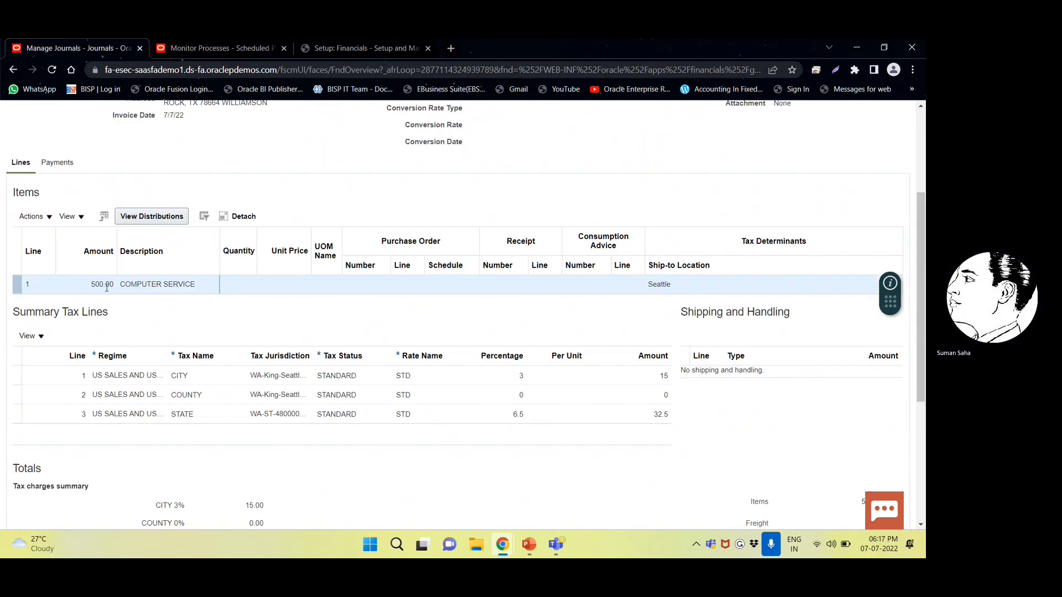
- View the Dell invoice's distributions and examine their columns, widening Context Value to read it in full
click(152, 217)
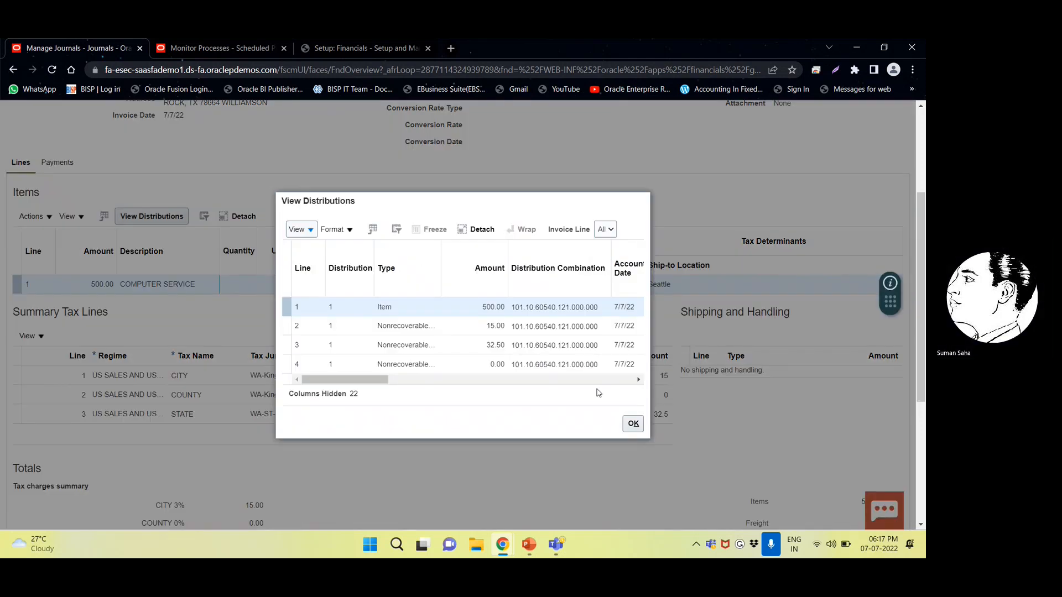
click(360, 375)
drag(360, 379, 437, 384)
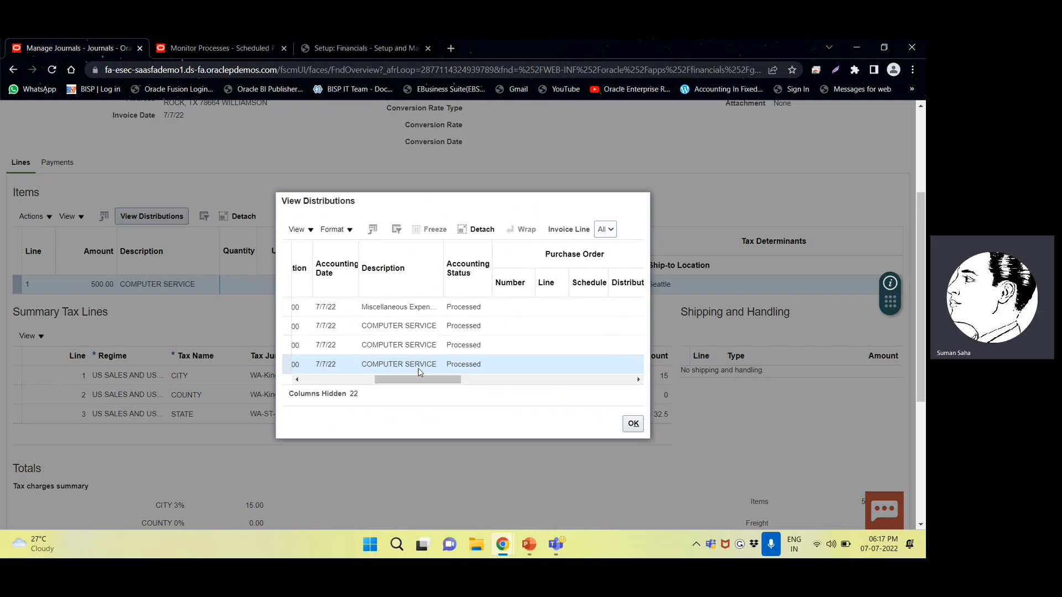
drag(431, 385, 520, 390)
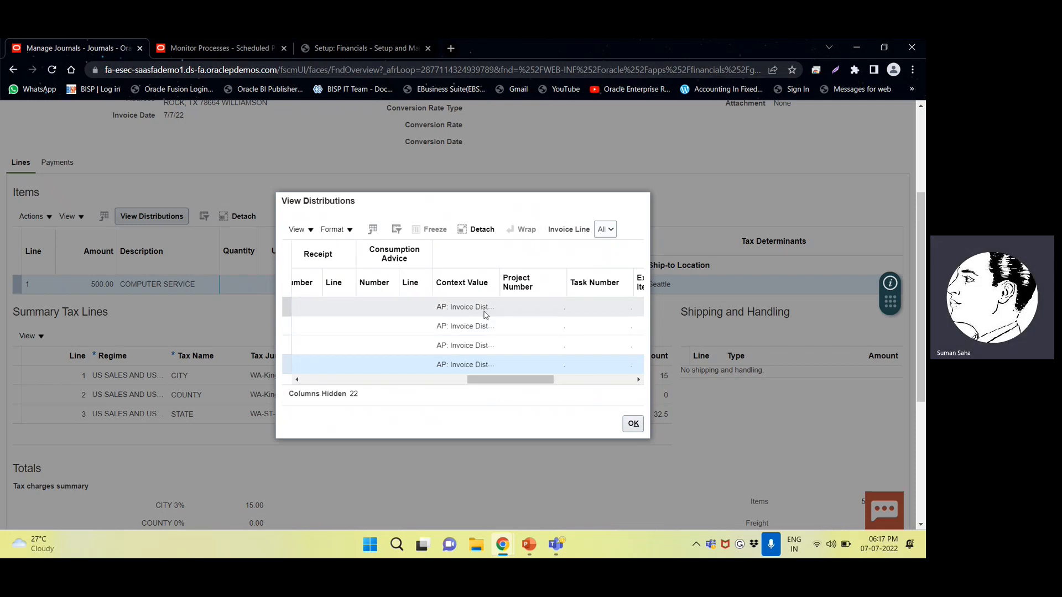
drag(532, 282, 534, 282)
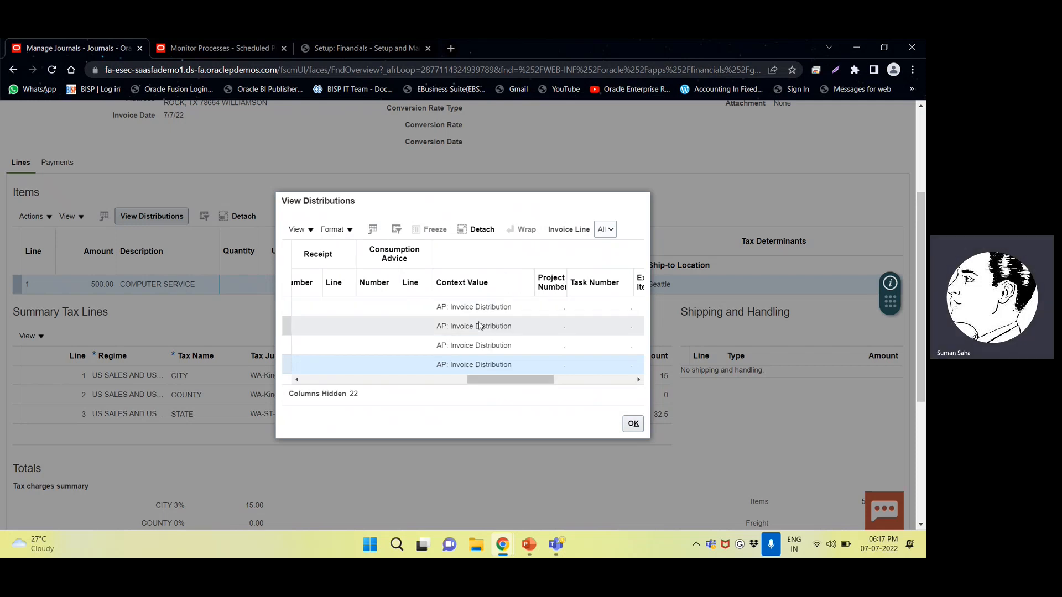
drag(503, 380, 382, 380)
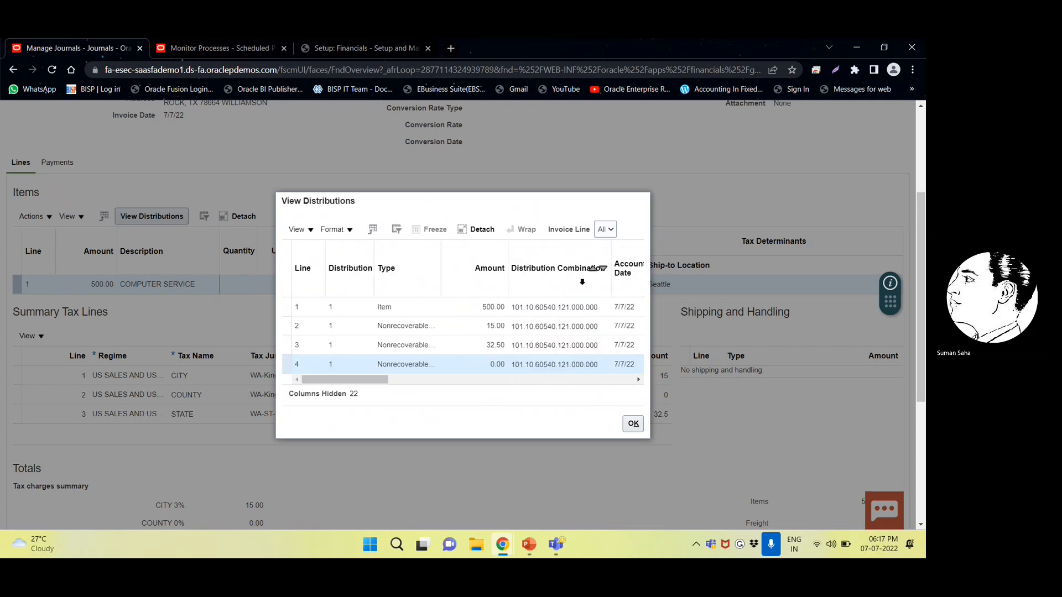
- Show all columns in the Dell invoice's distributions table, examine the additional columns, and close the distributions
click(298, 229)
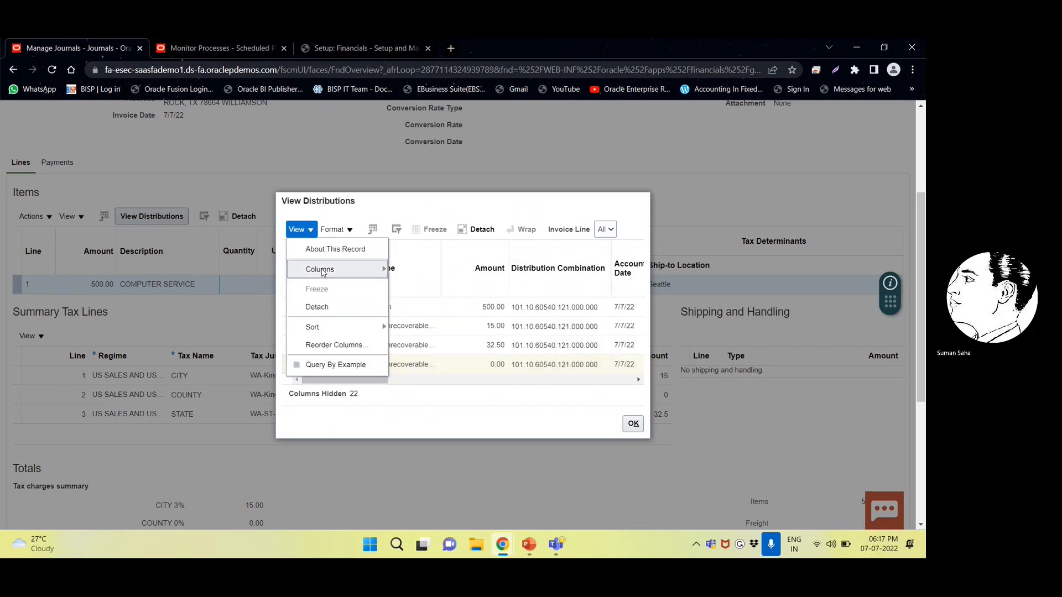
mouse_move(321, 271)
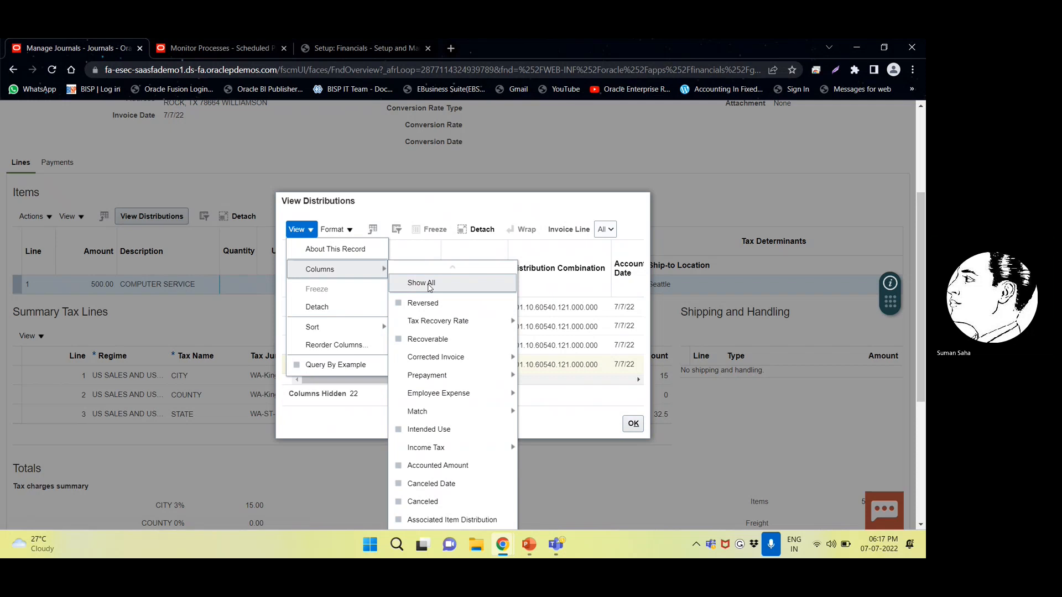
click(430, 284)
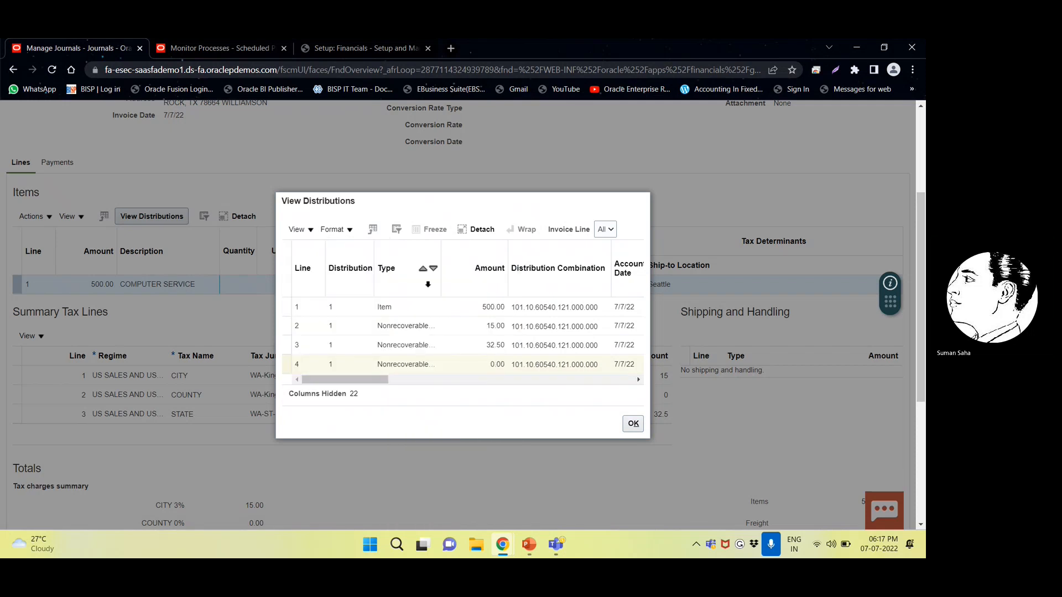
click(379, 369)
drag(378, 381, 467, 383)
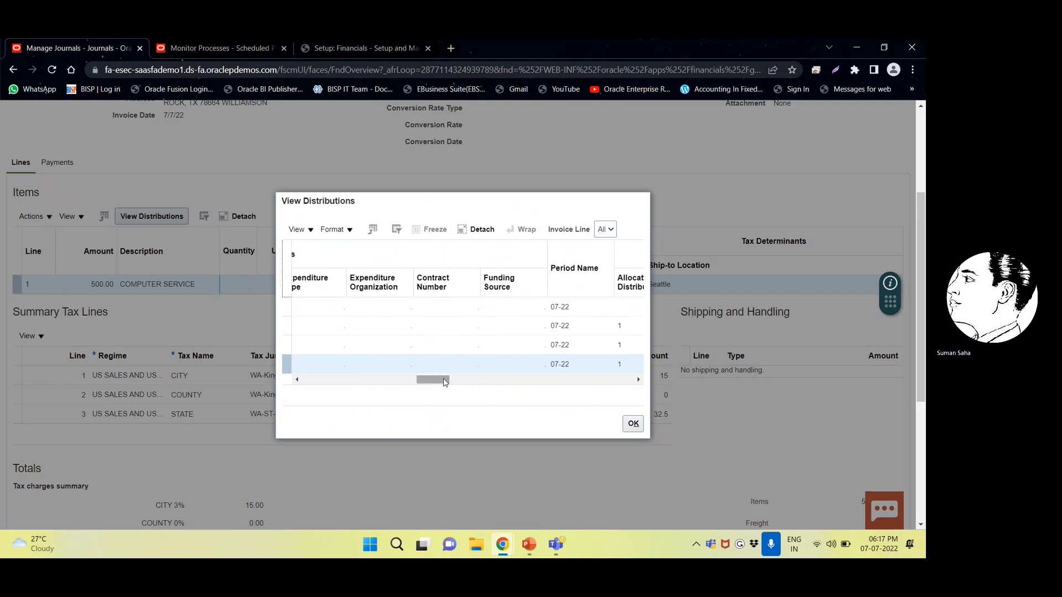
click(473, 383)
drag(474, 382, 305, 395)
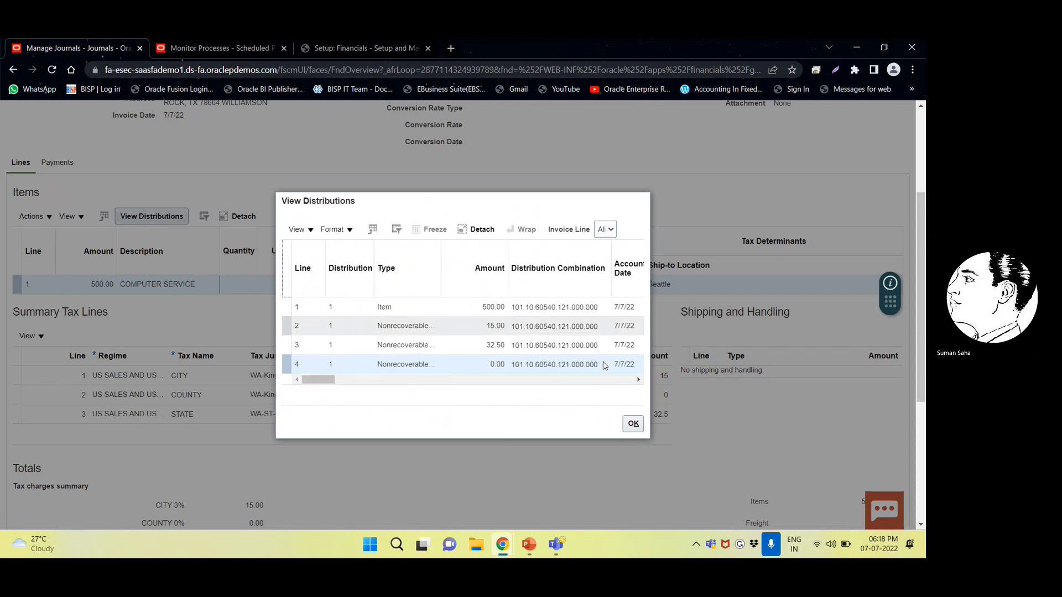
click(633, 423)
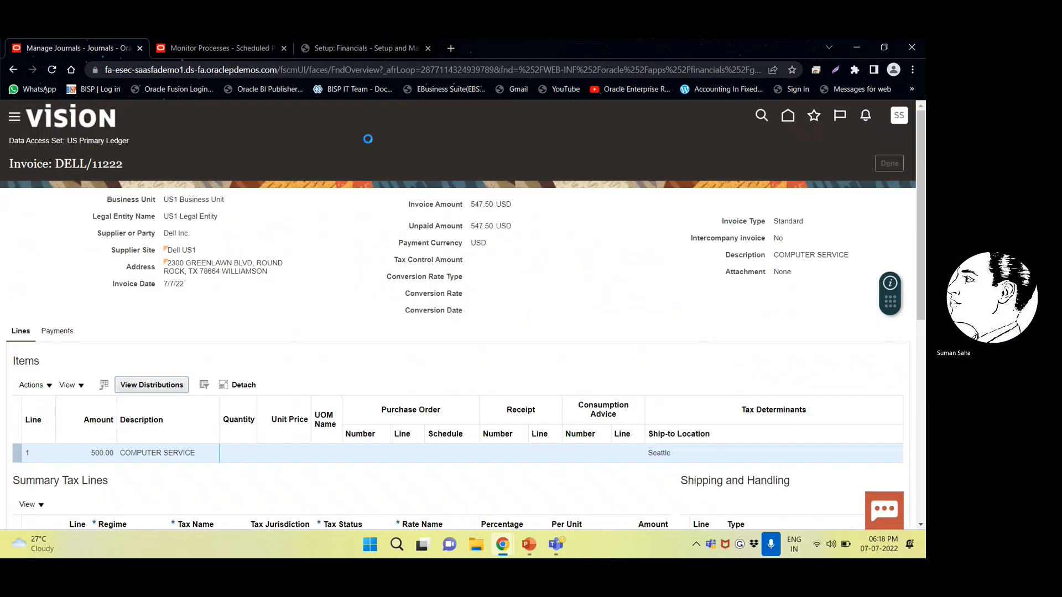
- From the Monitor Processes browser tab, open the Payables Invoices work area and review the recent invoices with their accounting status, source and description
click(221, 47)
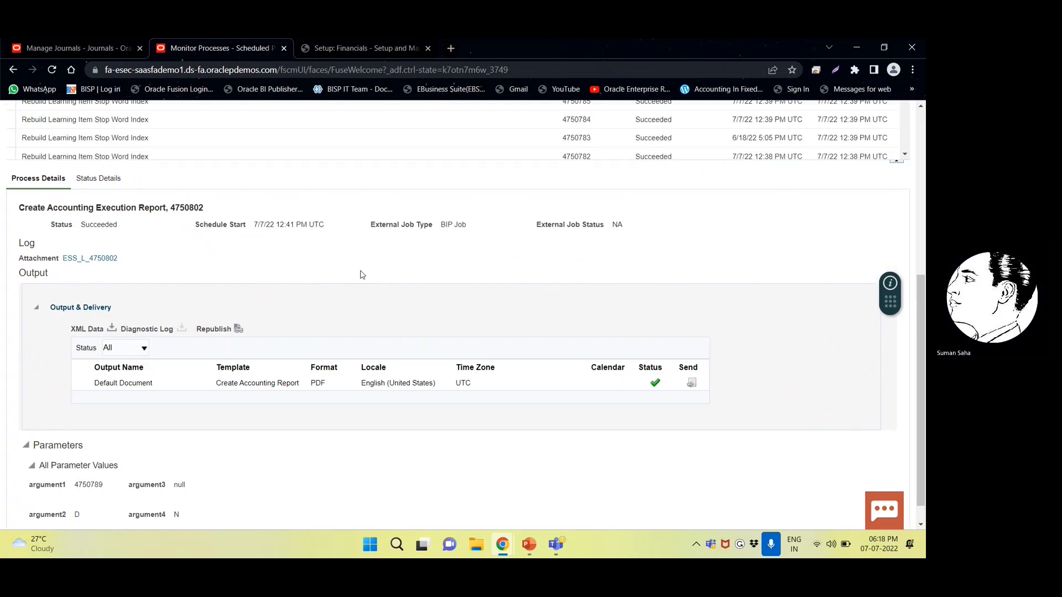
scroll(360, 275, up, 6)
click(784, 118)
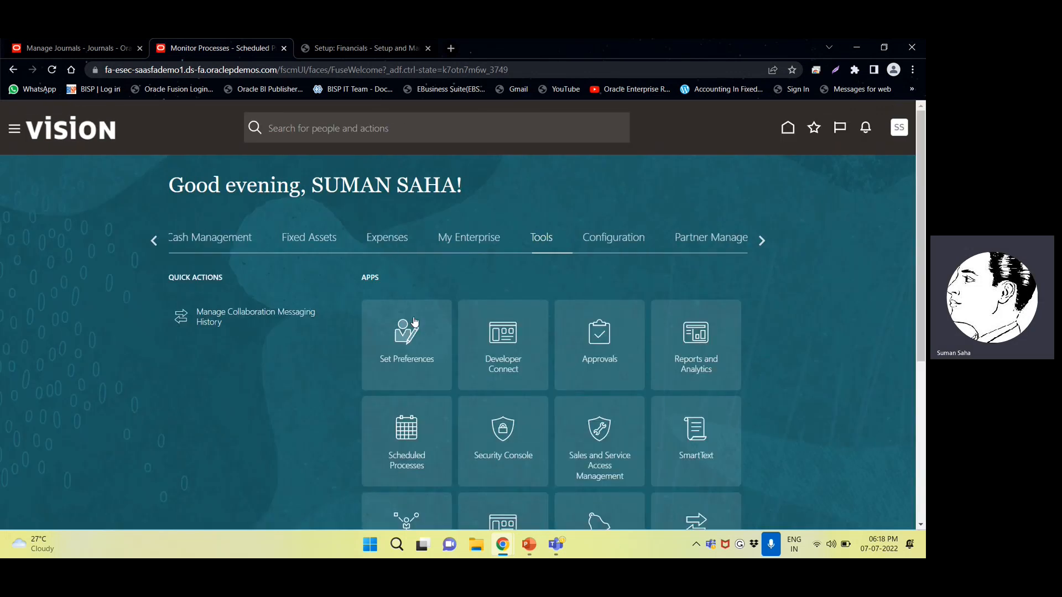
click(154, 241)
click(154, 241)
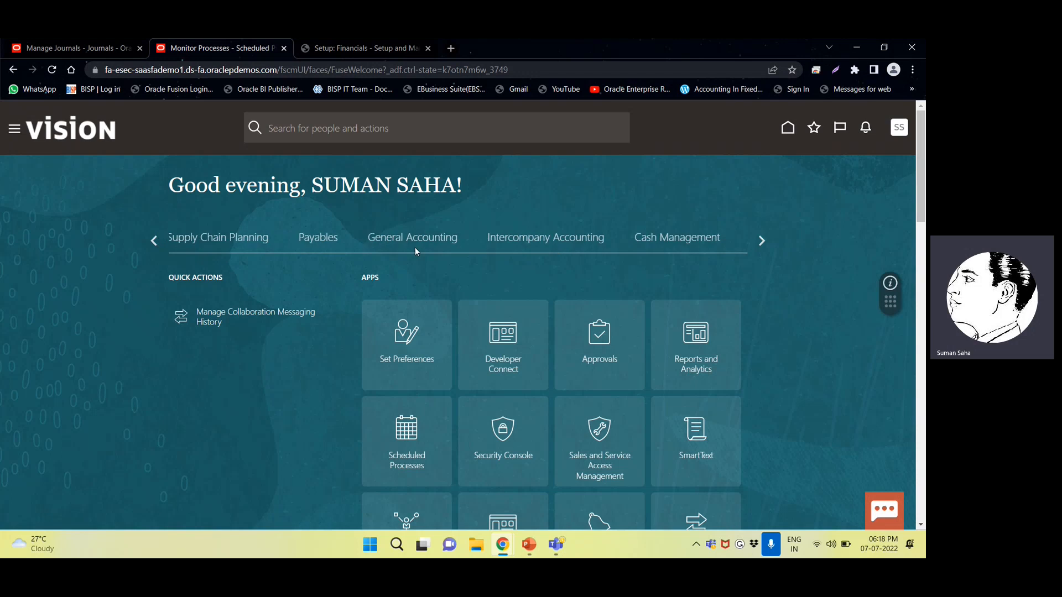
click(322, 243)
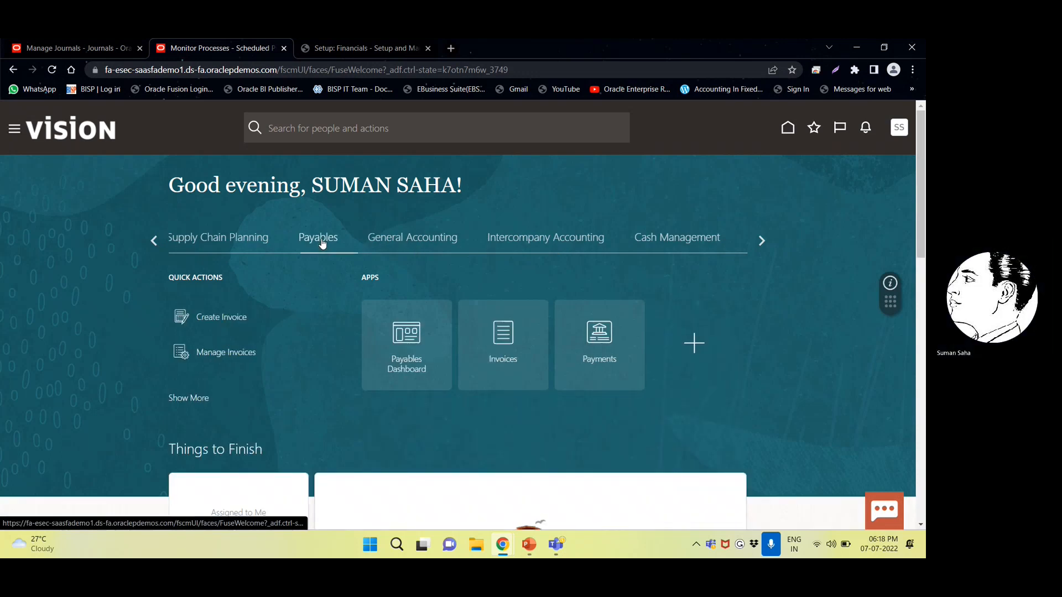
click(508, 342)
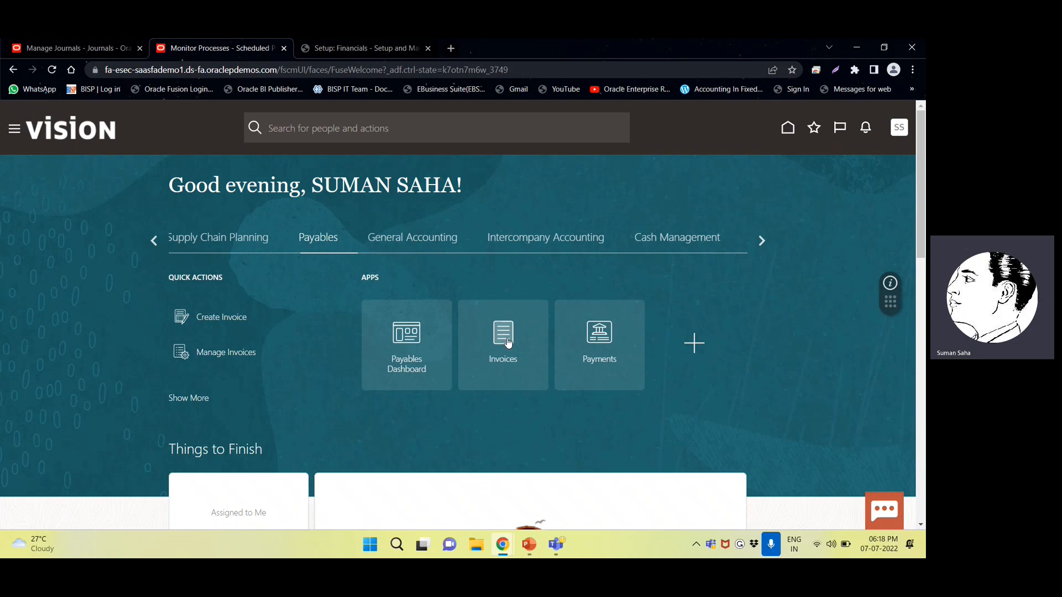
click(165, 237)
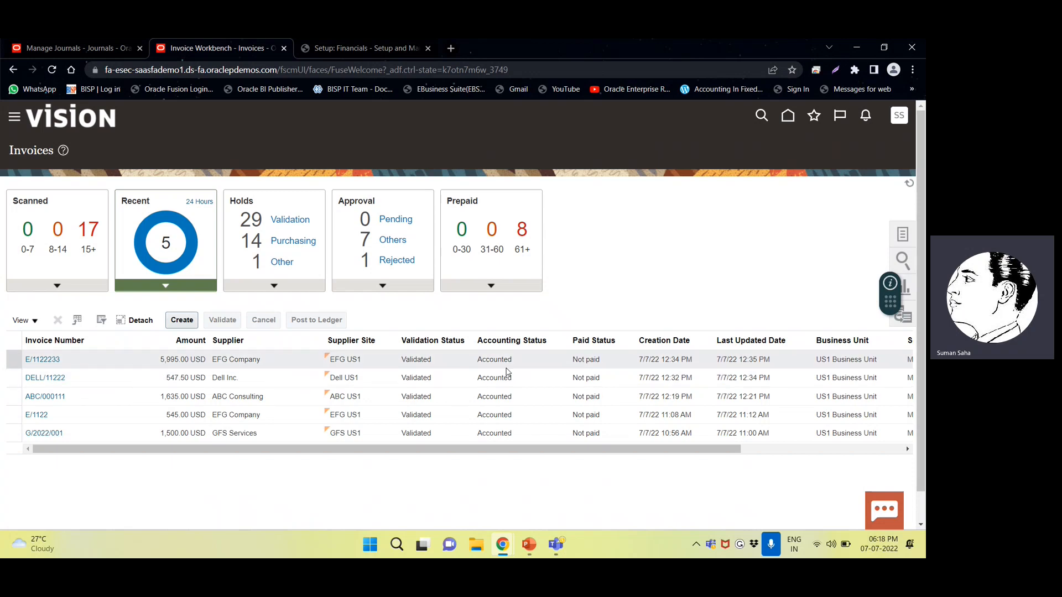
drag(279, 449, 575, 438)
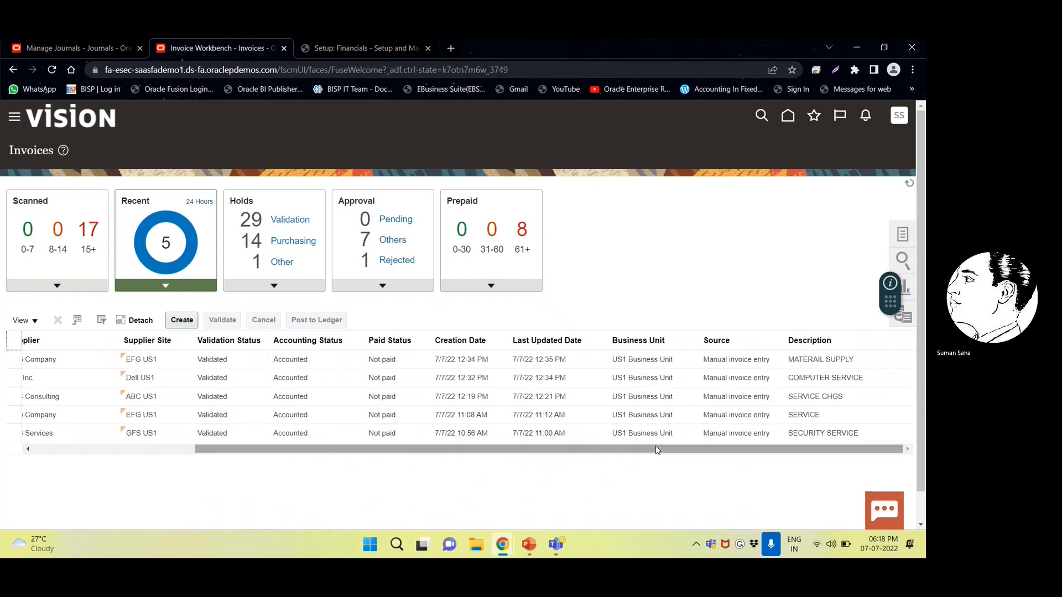
drag(656, 449, 282, 503)
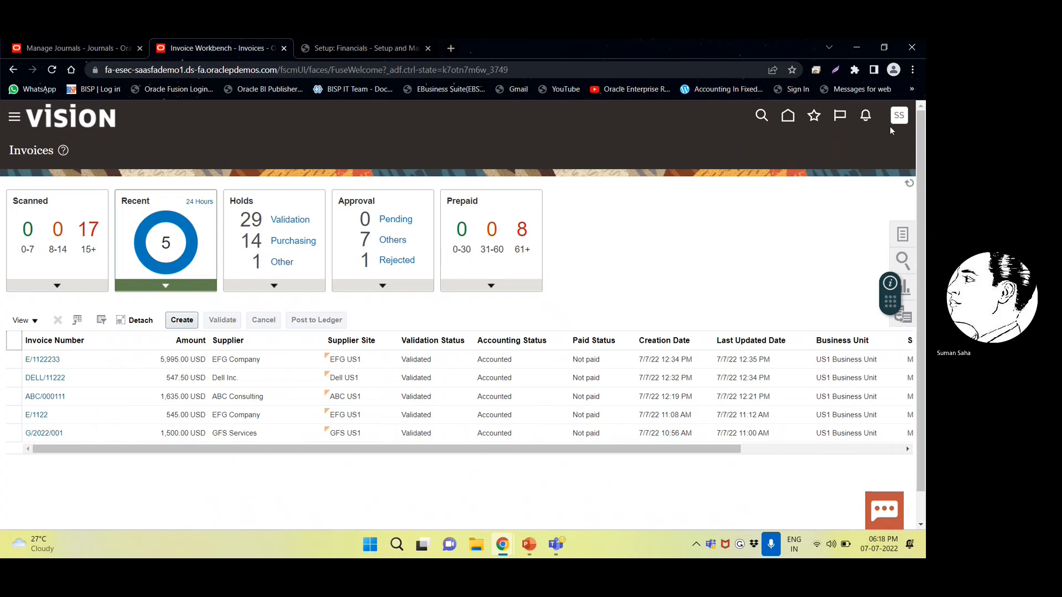
- Go back to the journals browser tab and leave the subledger lines and journal for the Manage Journals results
click(74, 49)
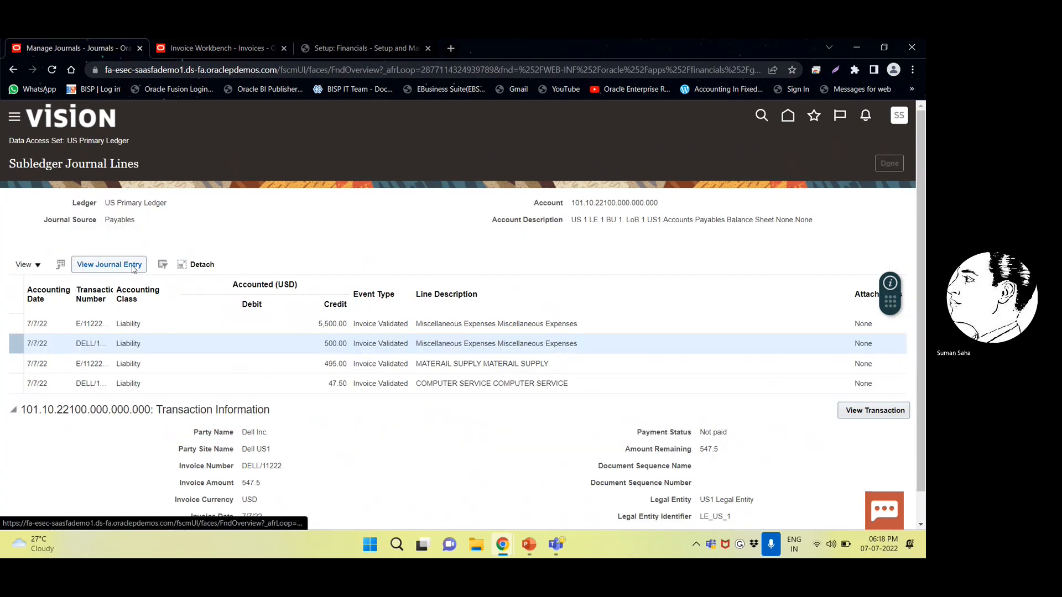
click(131, 270)
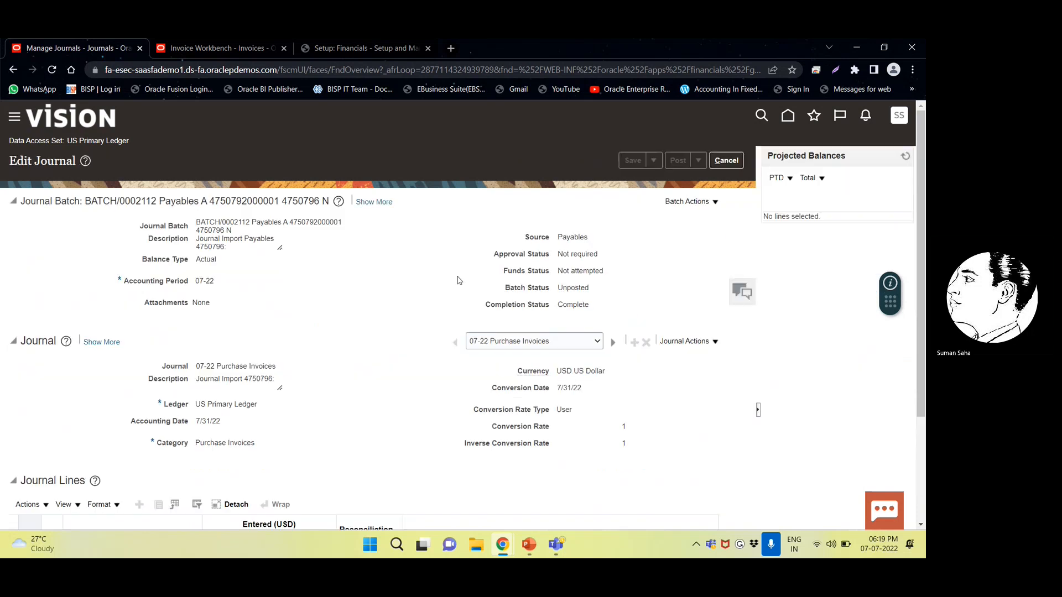
click(726, 160)
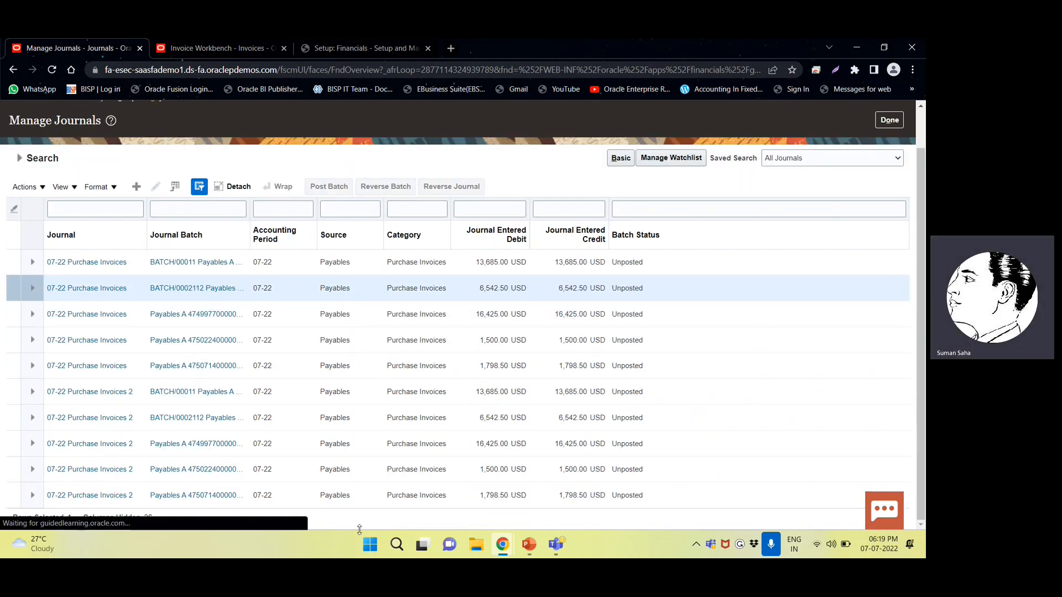
- Reopen the first BATCH/0002112 Payables batch, review its journal lines, and drill down from the liability credit to the subledger journal lines
click(199, 290)
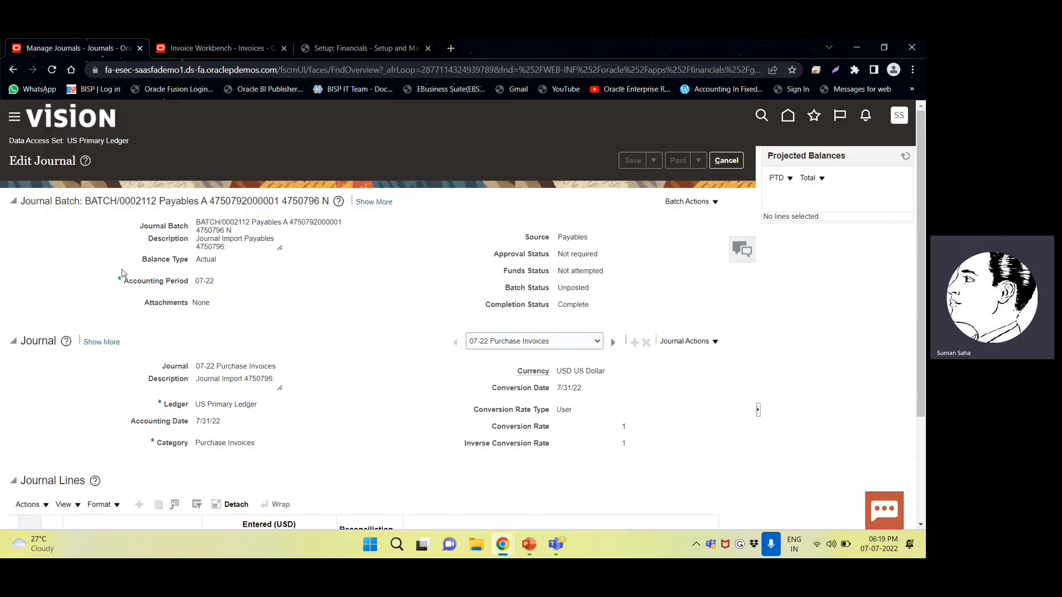
scroll(213, 356, down, 1)
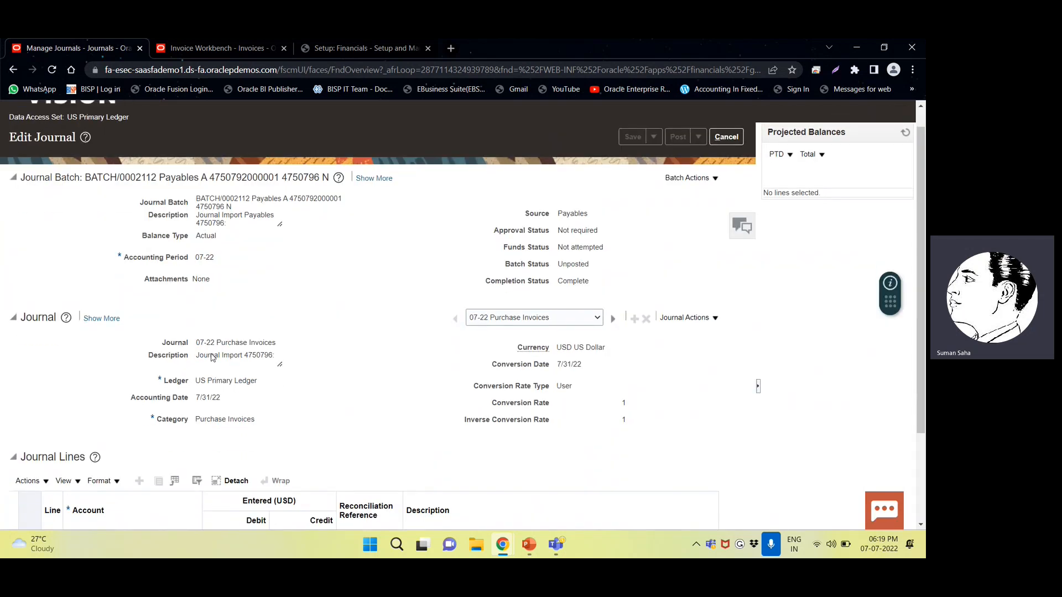
scroll(212, 356, down, 2)
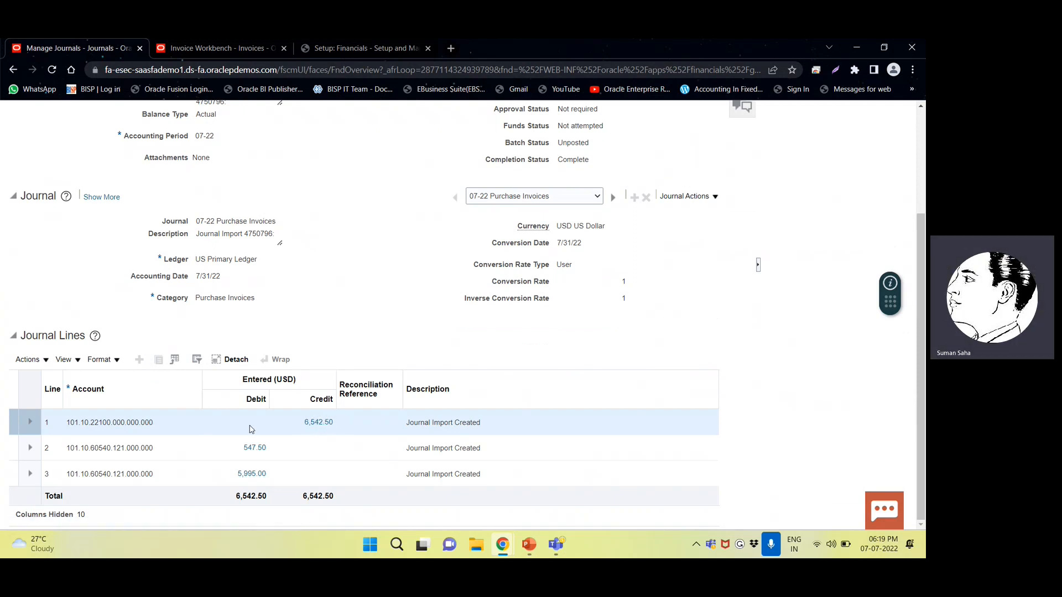
click(310, 423)
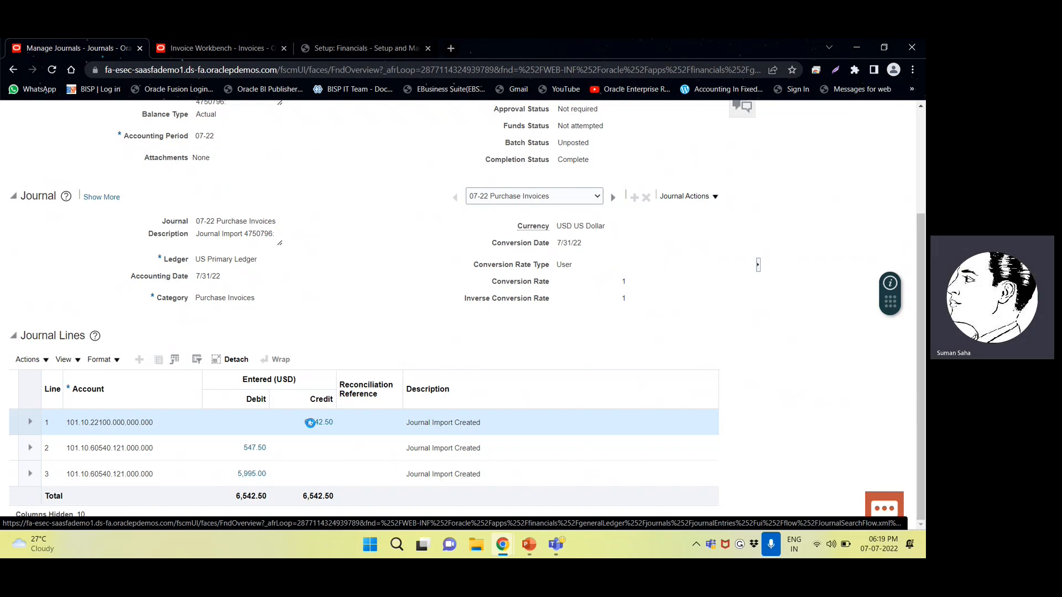
click(310, 423)
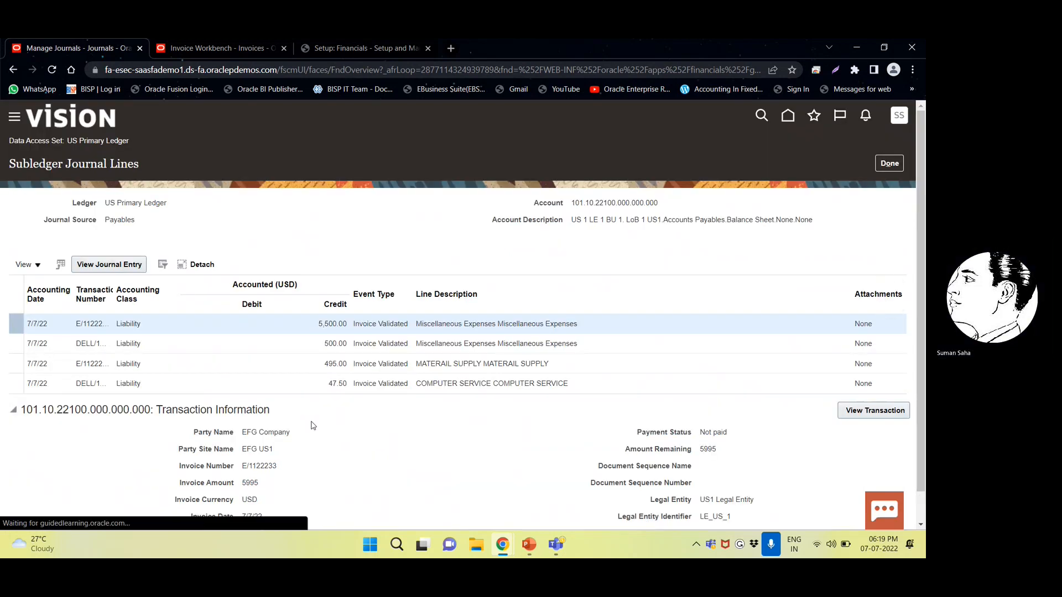
scroll(331, 277, down, 1)
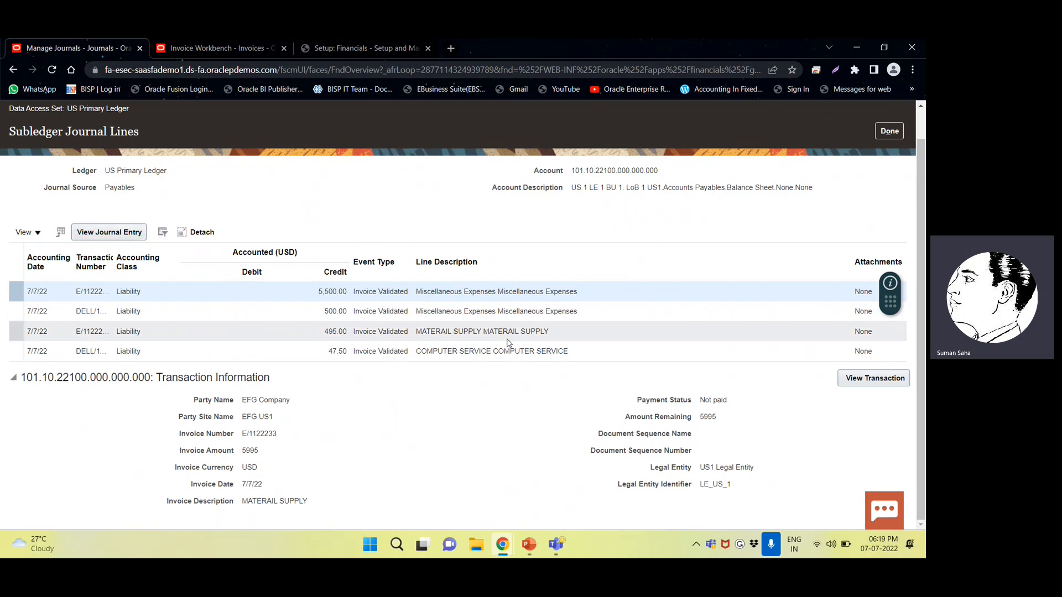
scroll(869, 209, up, 1)
- Close the subledger lines and the journal to return to the Manage Journals results, and switch to the PowerPoint presentation
click(889, 162)
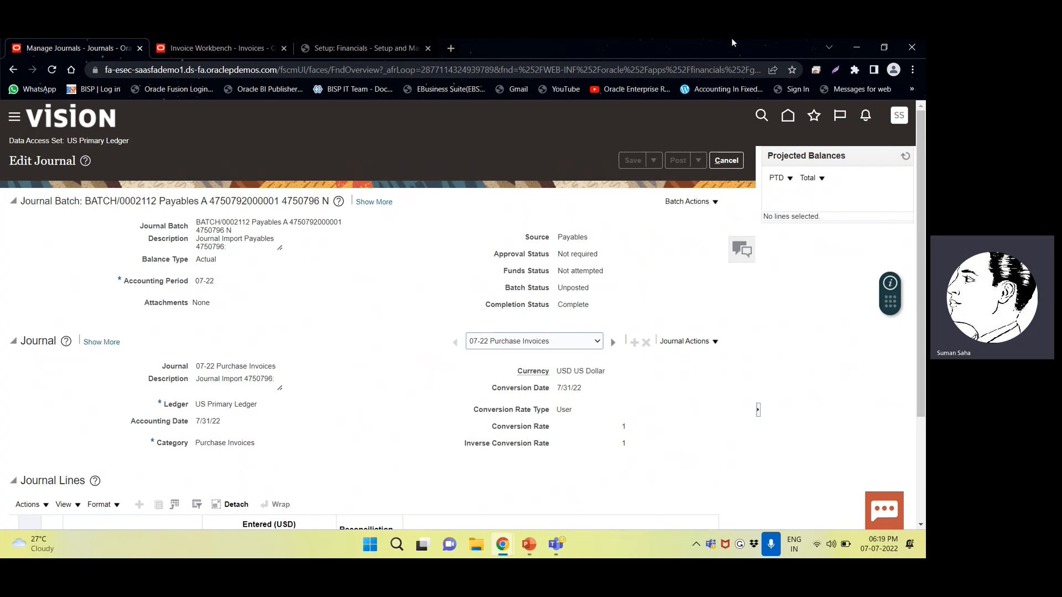
click(726, 161)
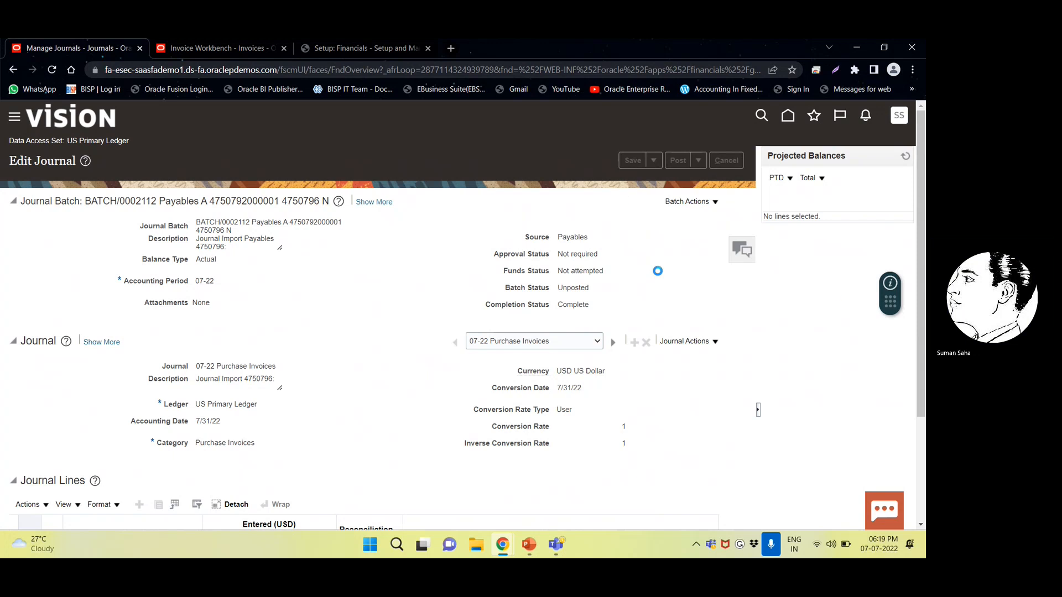
scroll(664, 271, down, 2)
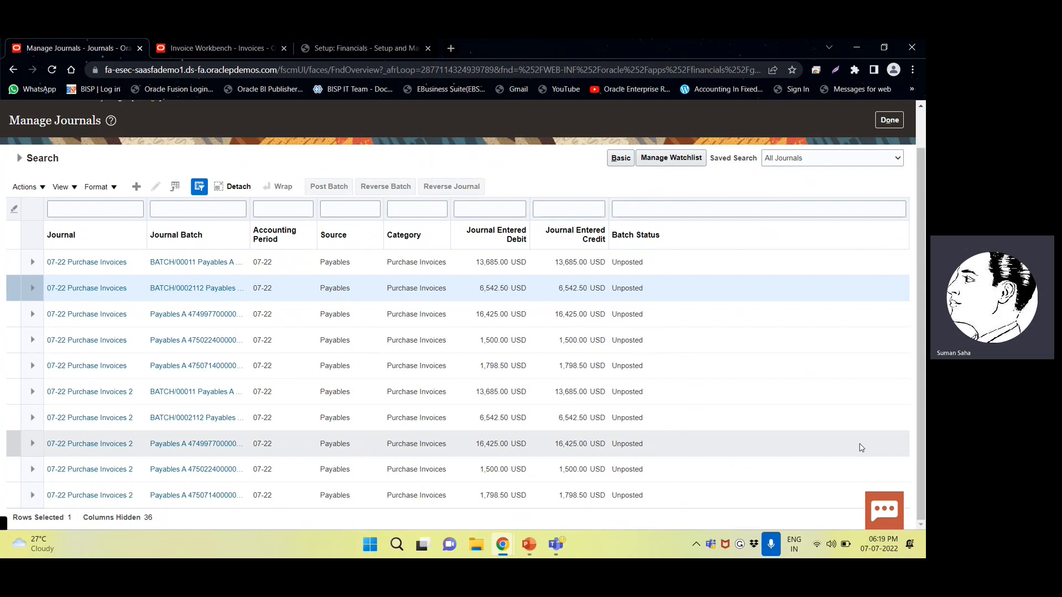
click(525, 546)
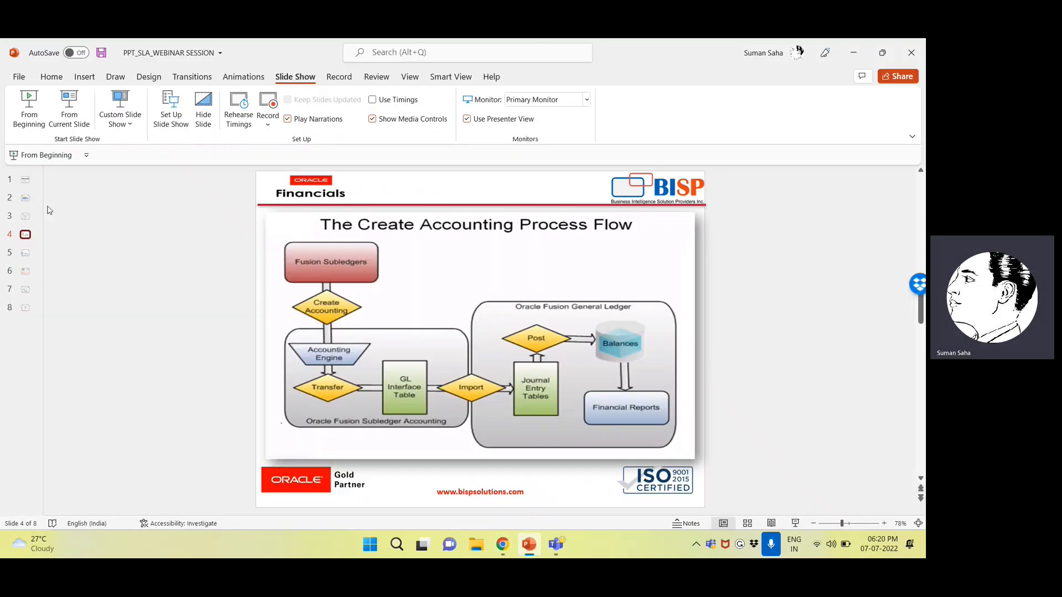